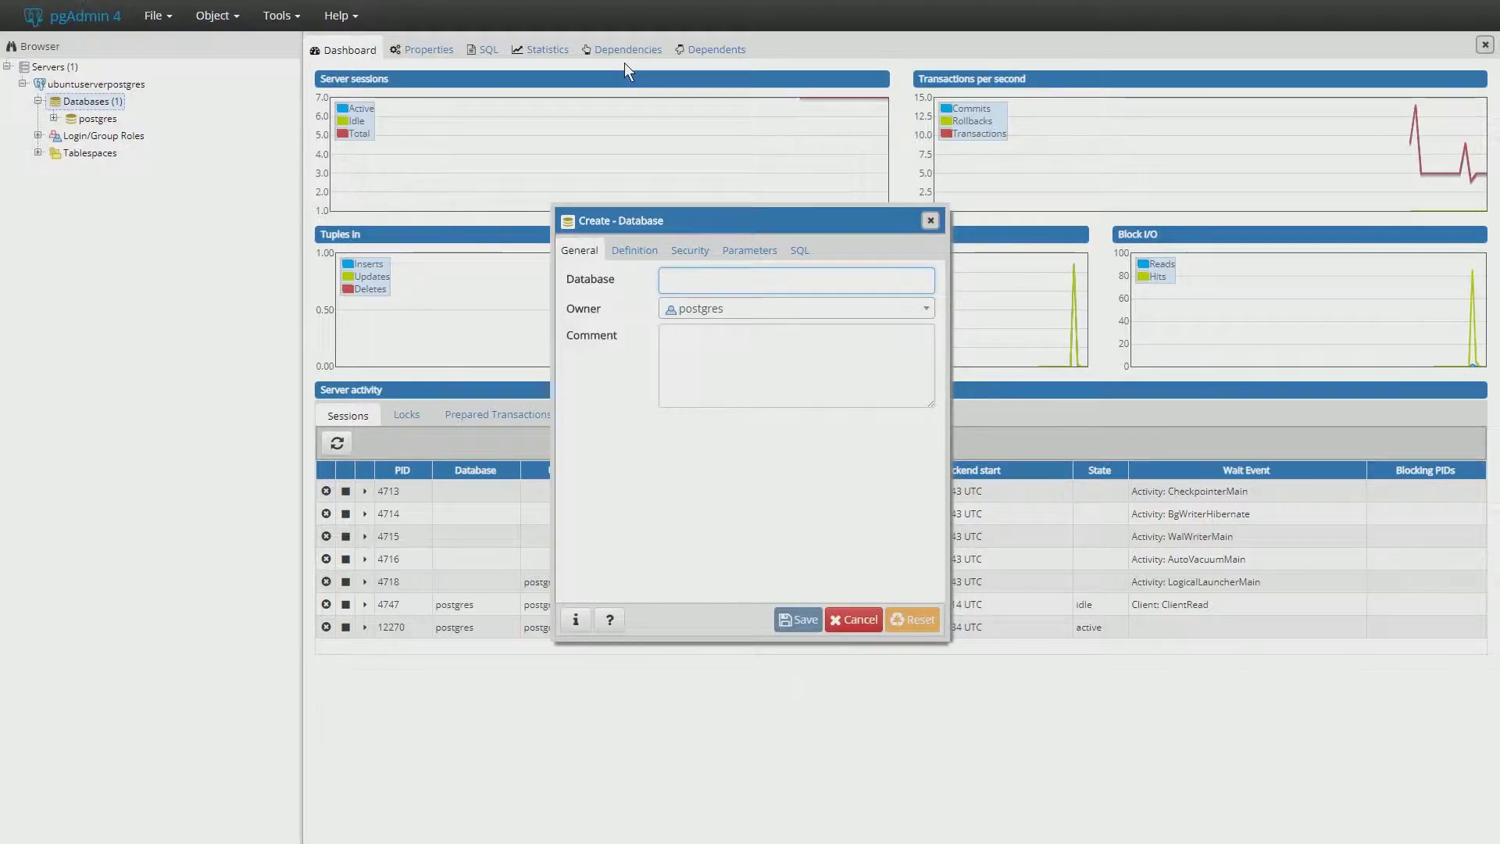
- Name the new database training, keep postgres as owner, and enter the comment "base de datos de aprendizaje"
text(training)
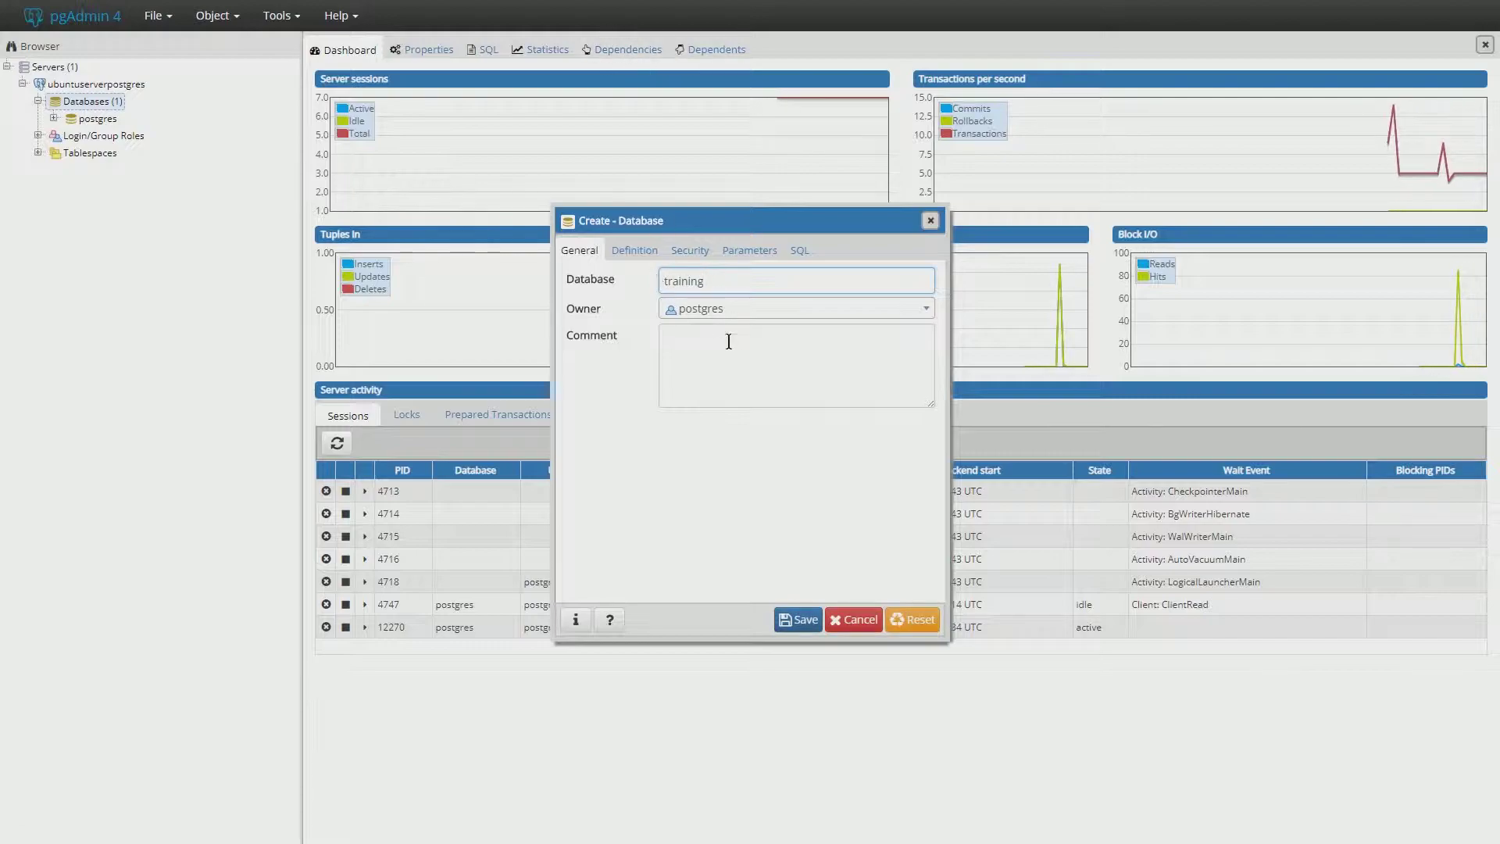
click(730, 308)
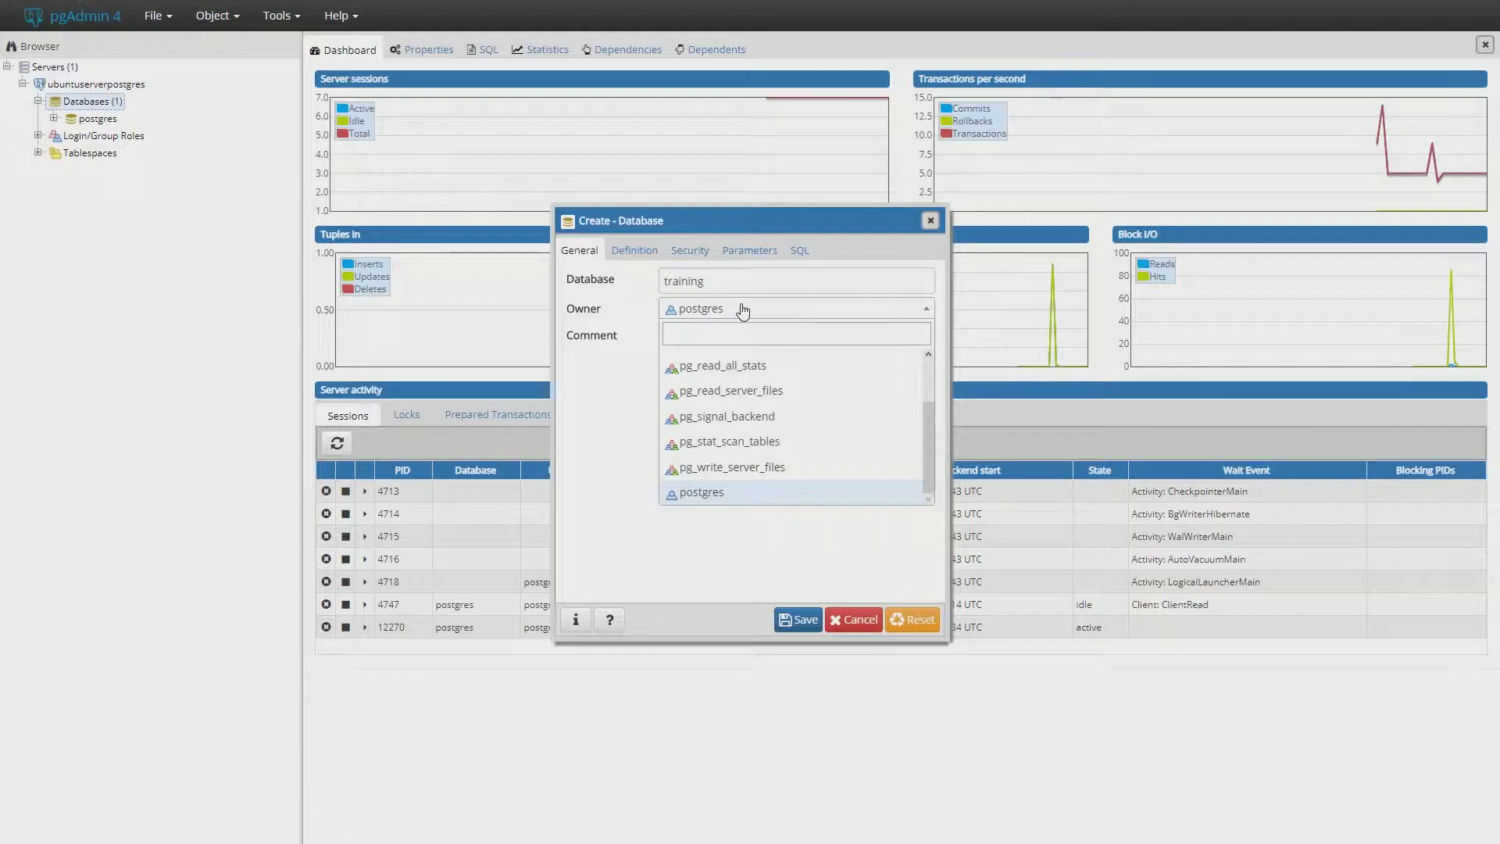
click(742, 308)
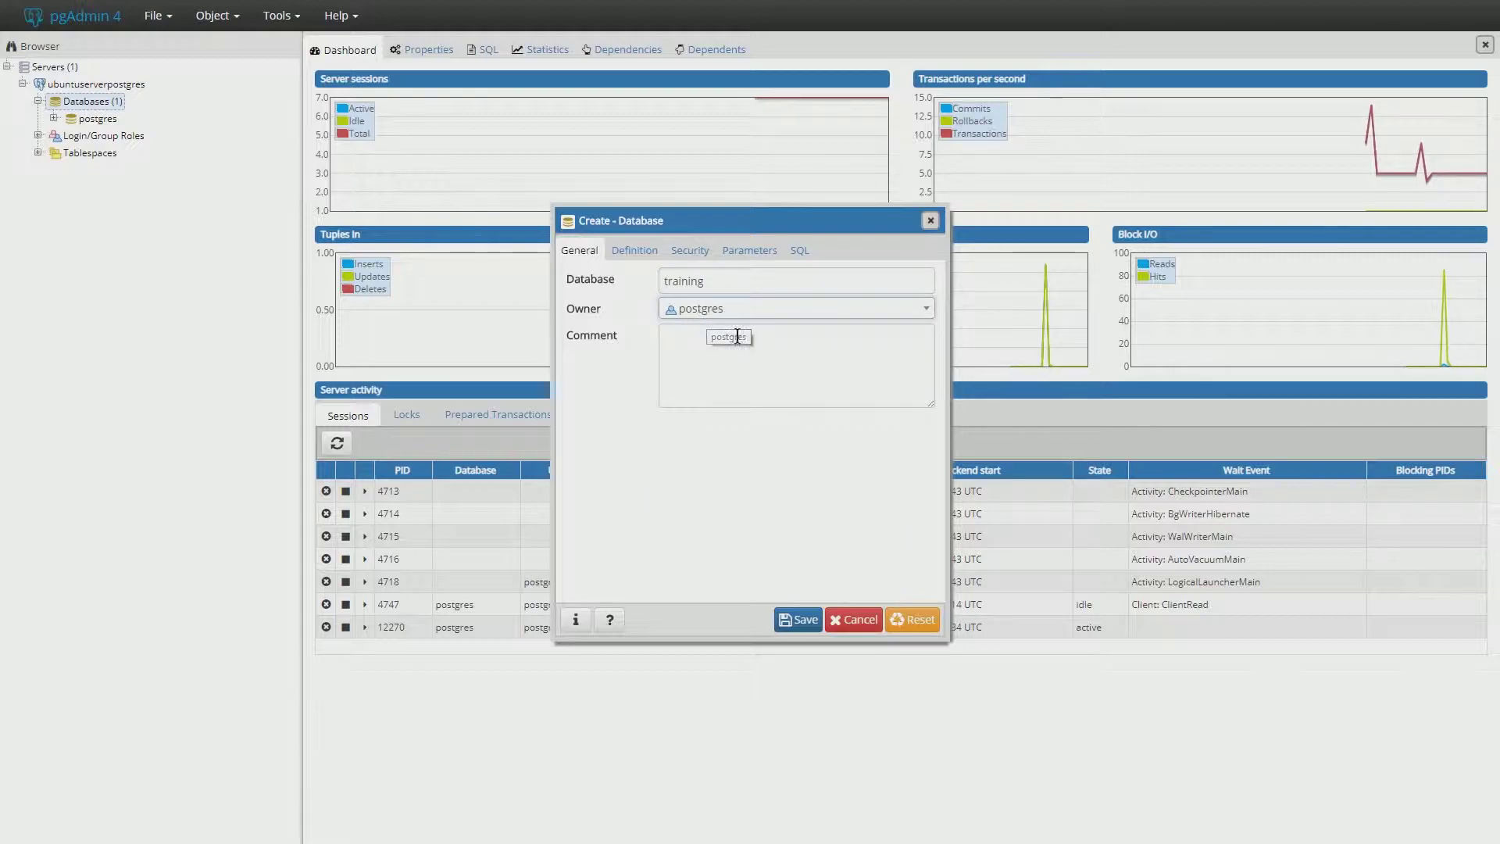
click(711, 368)
text(ba)
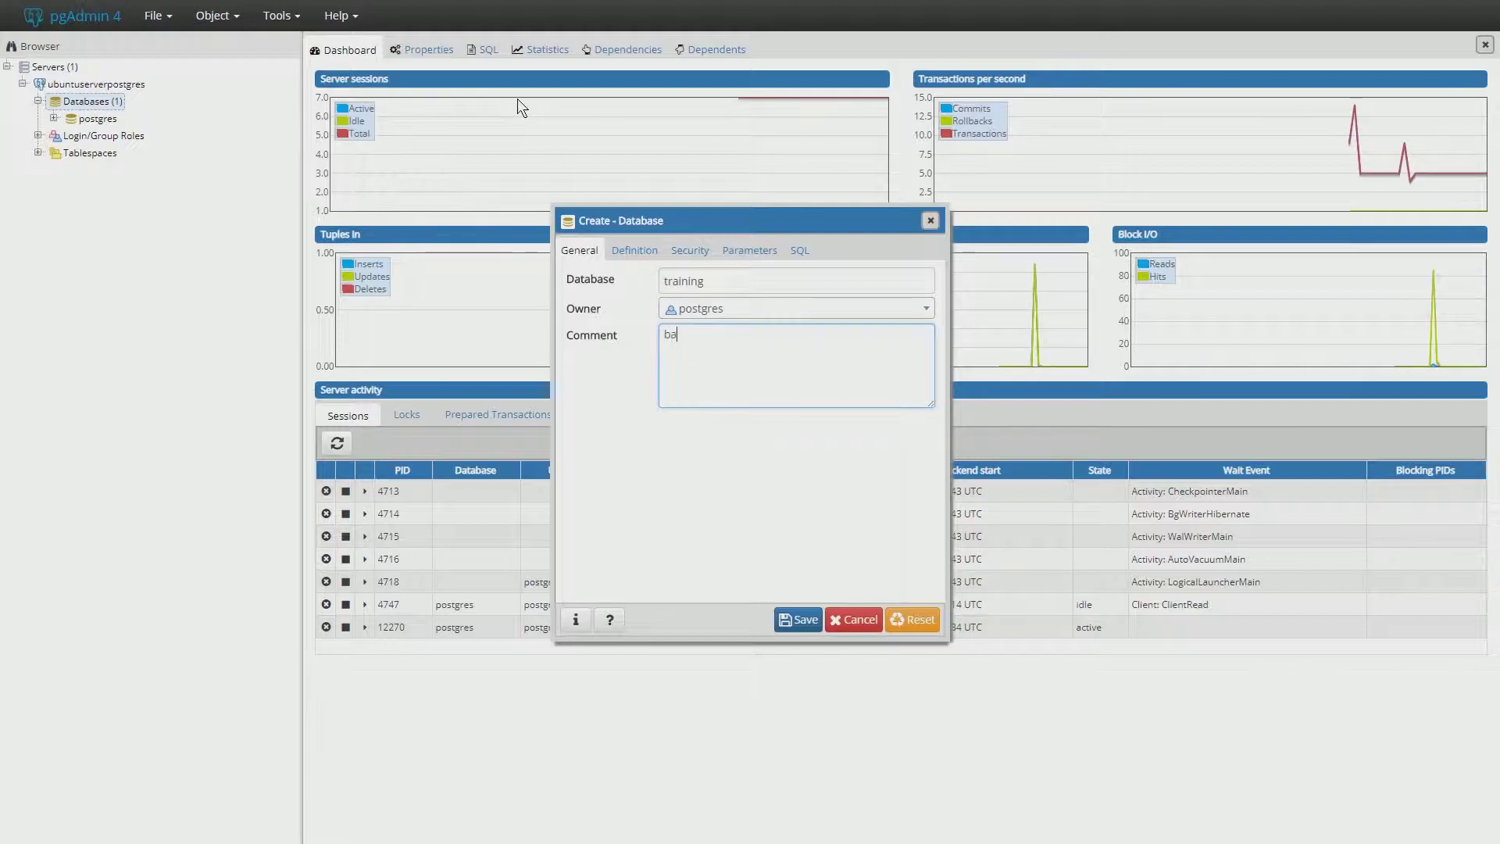
text(se de datos )
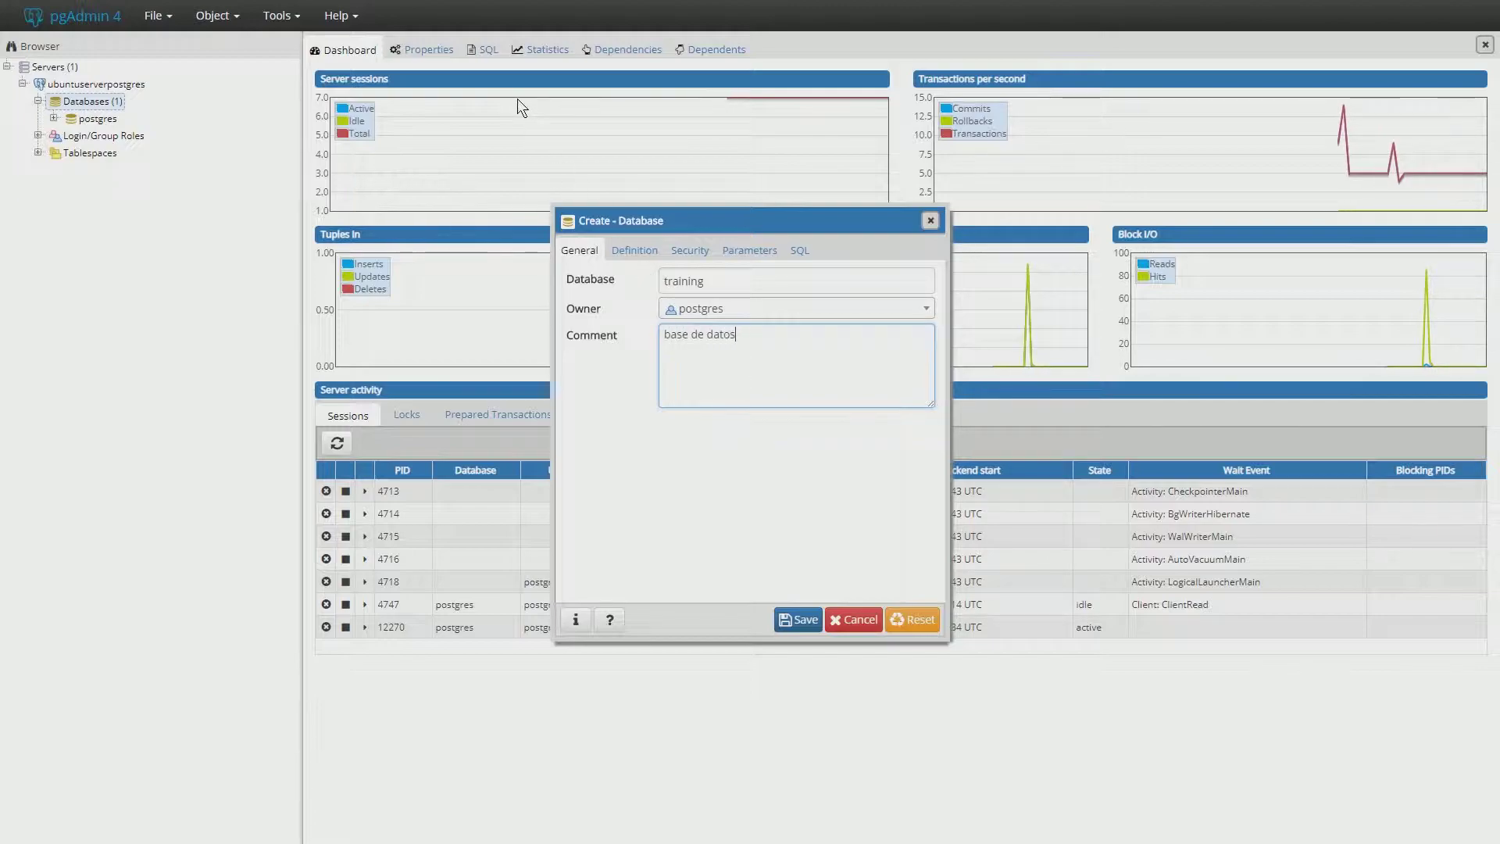
text(de aprendizaje)
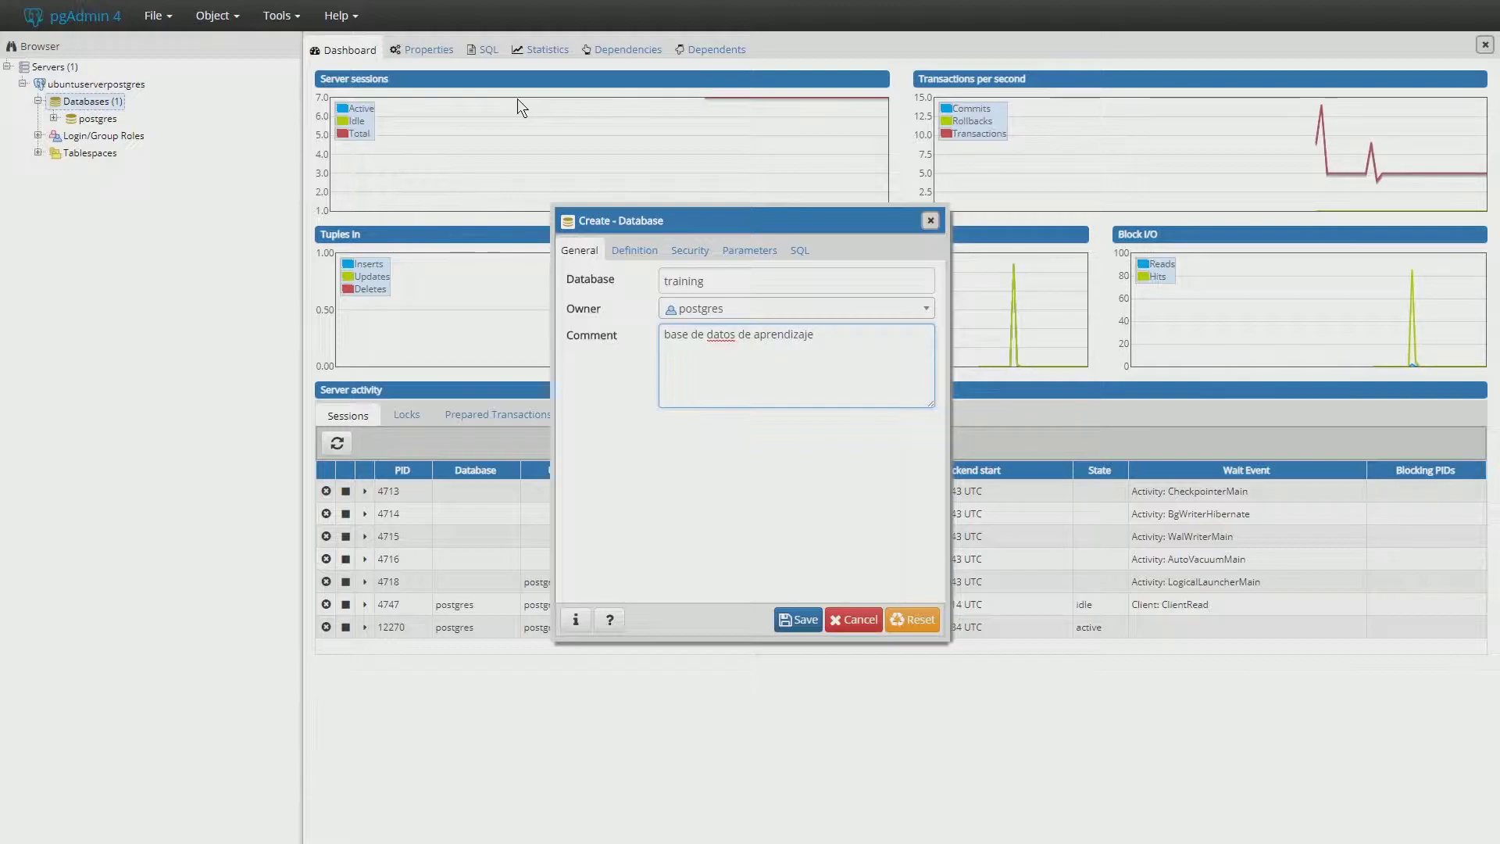
- Review the new database's definition, including its encoding, then its security settings and the generated SQL script
click(643, 252)
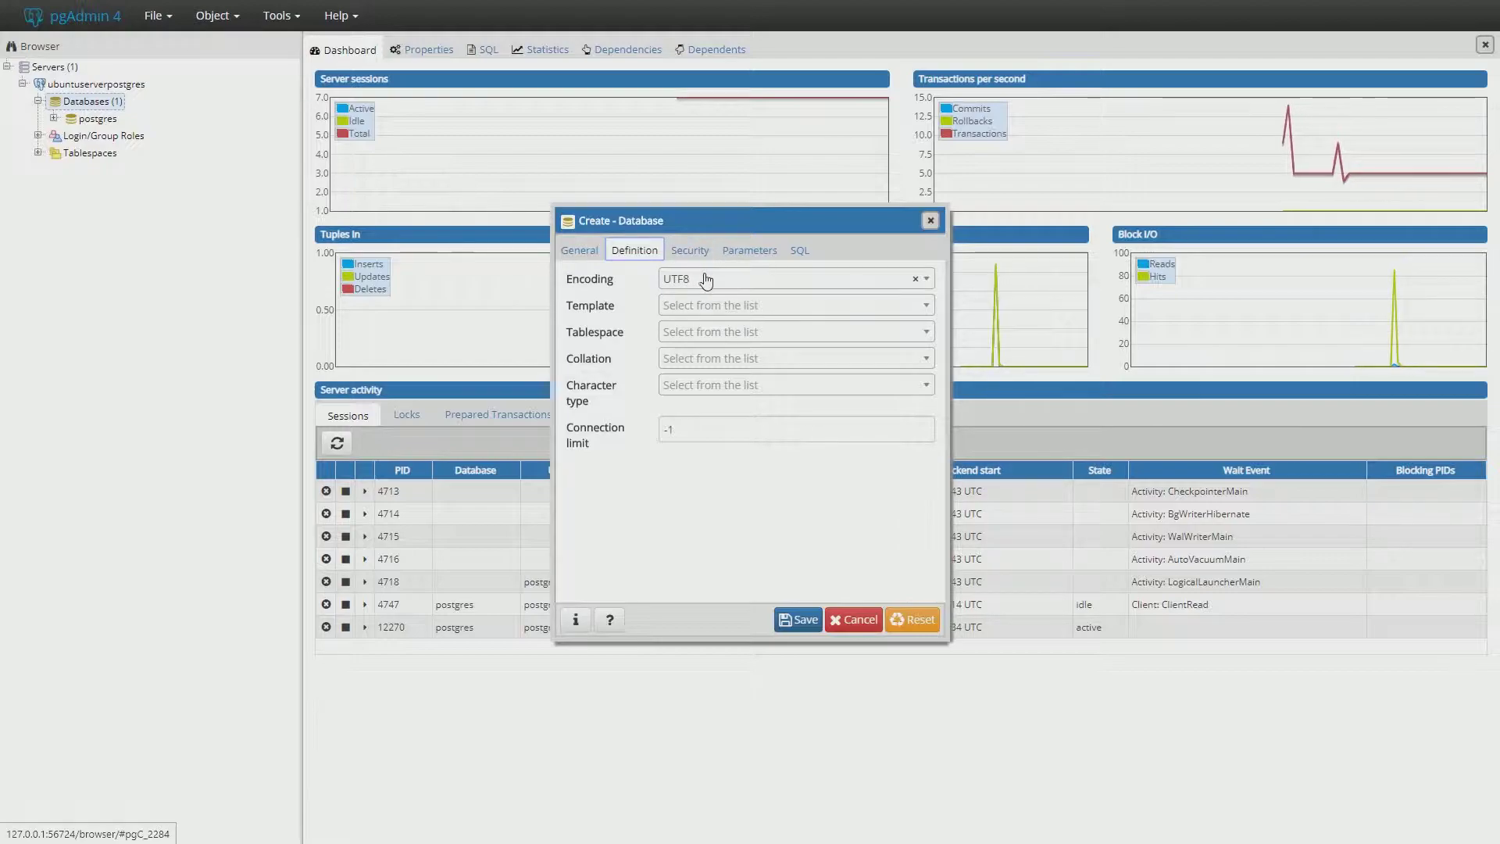
click(735, 280)
click(737, 280)
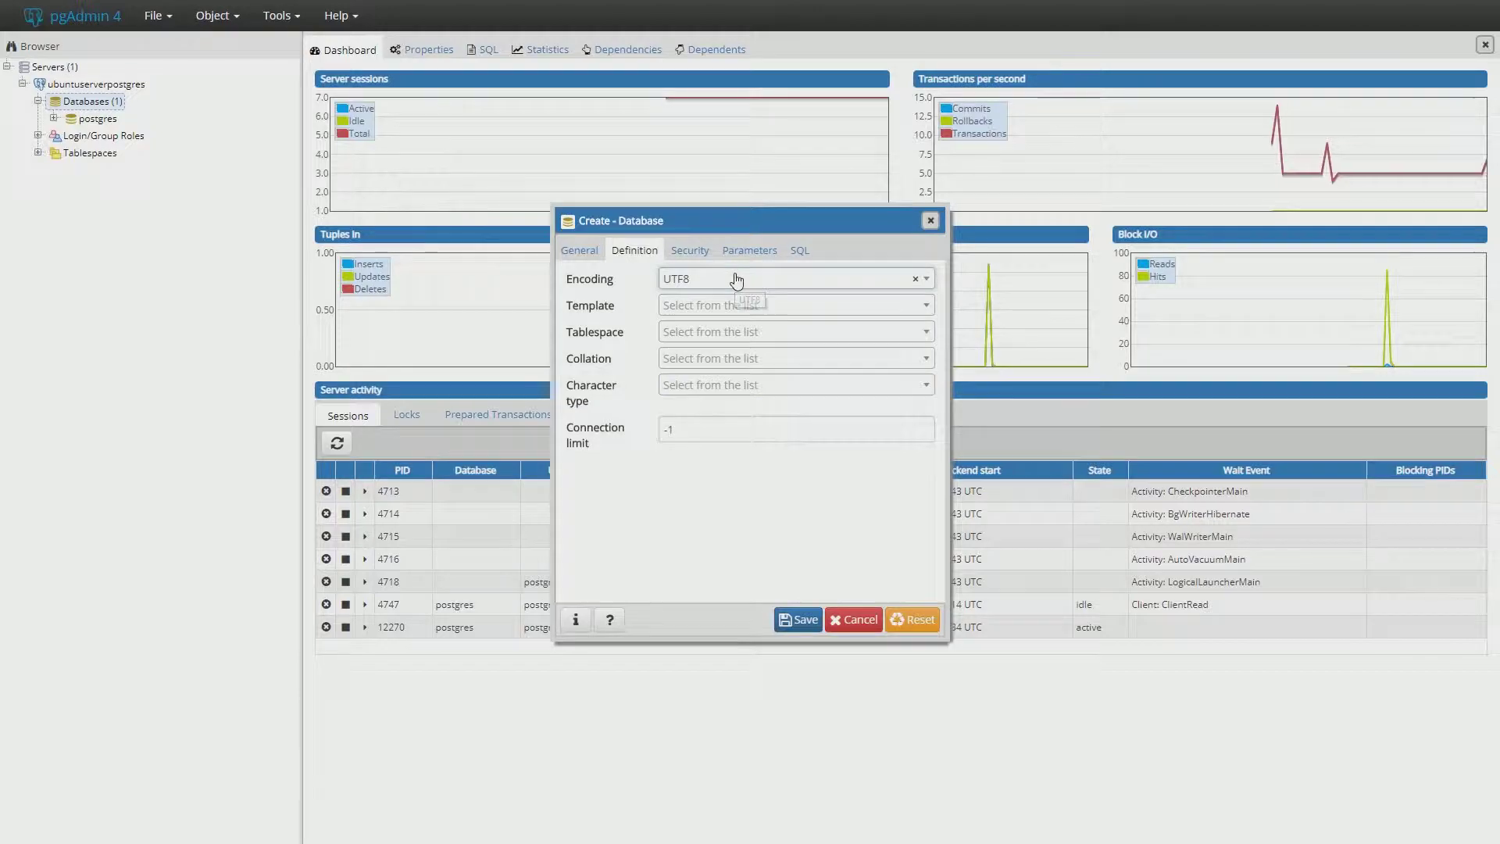
click(703, 248)
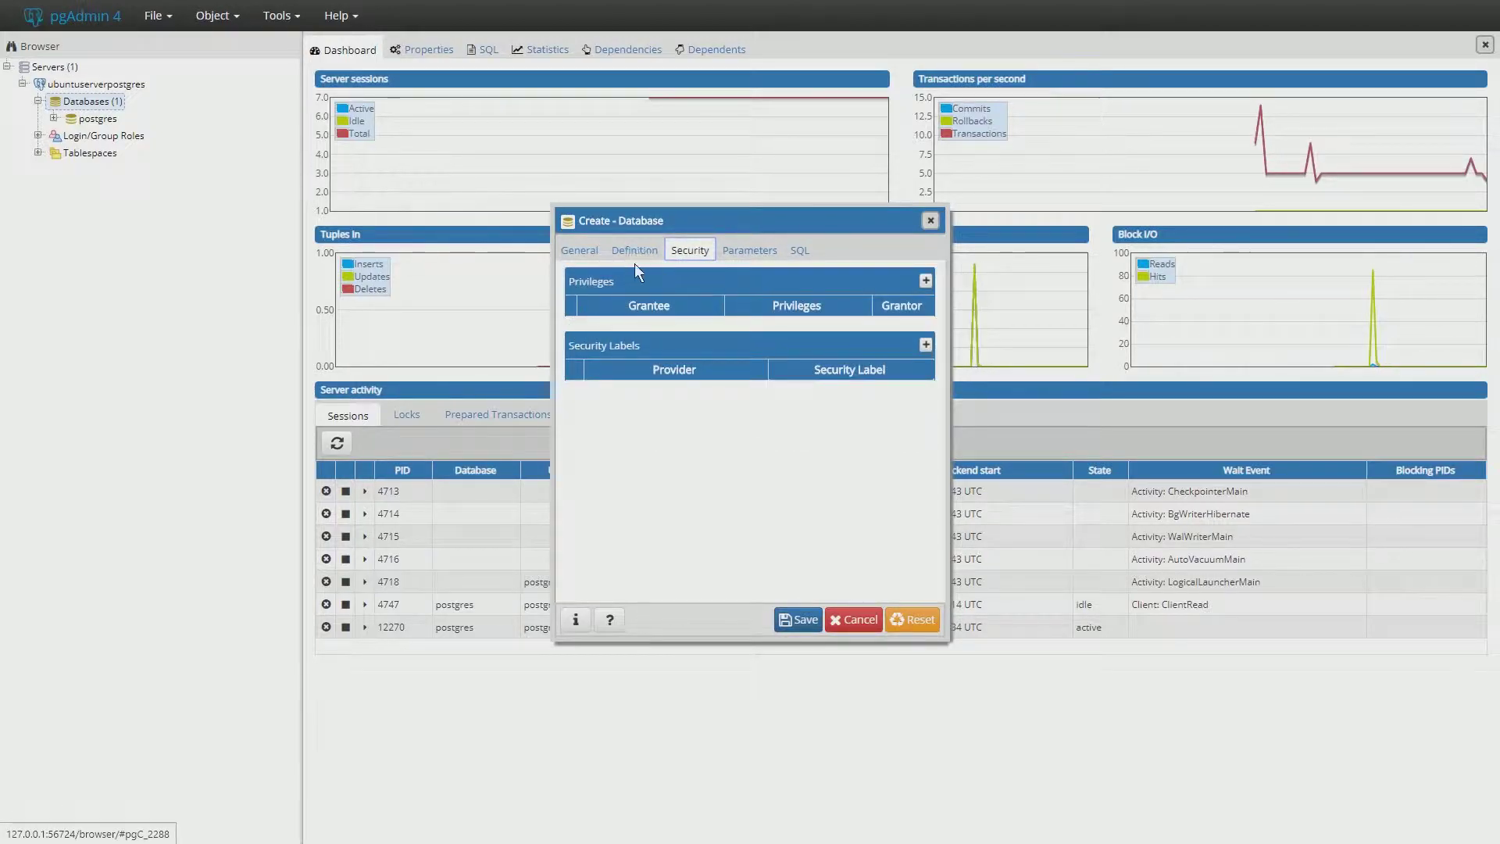
click(730, 249)
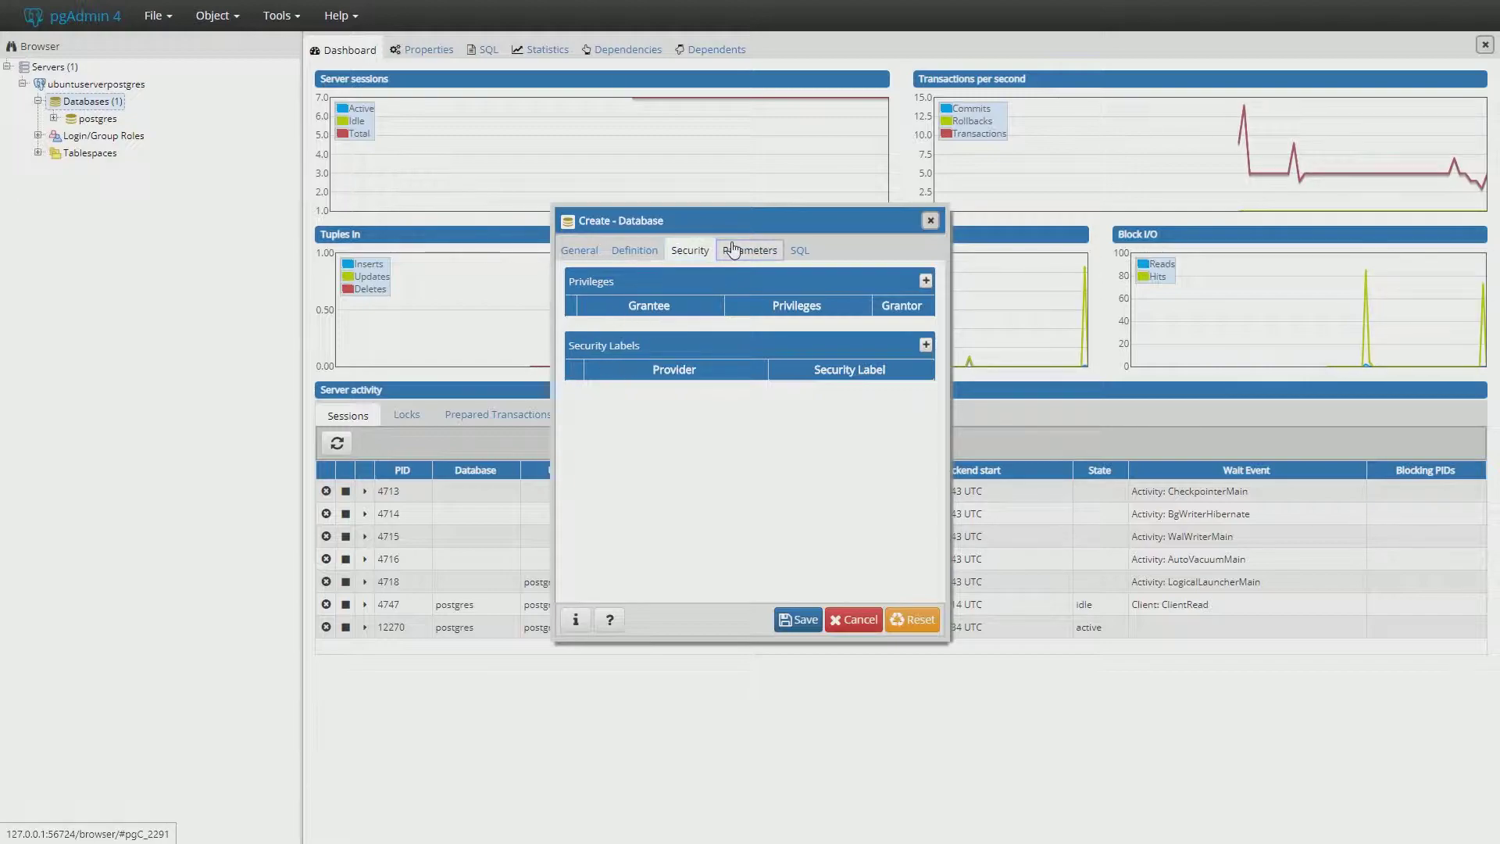
click(790, 252)
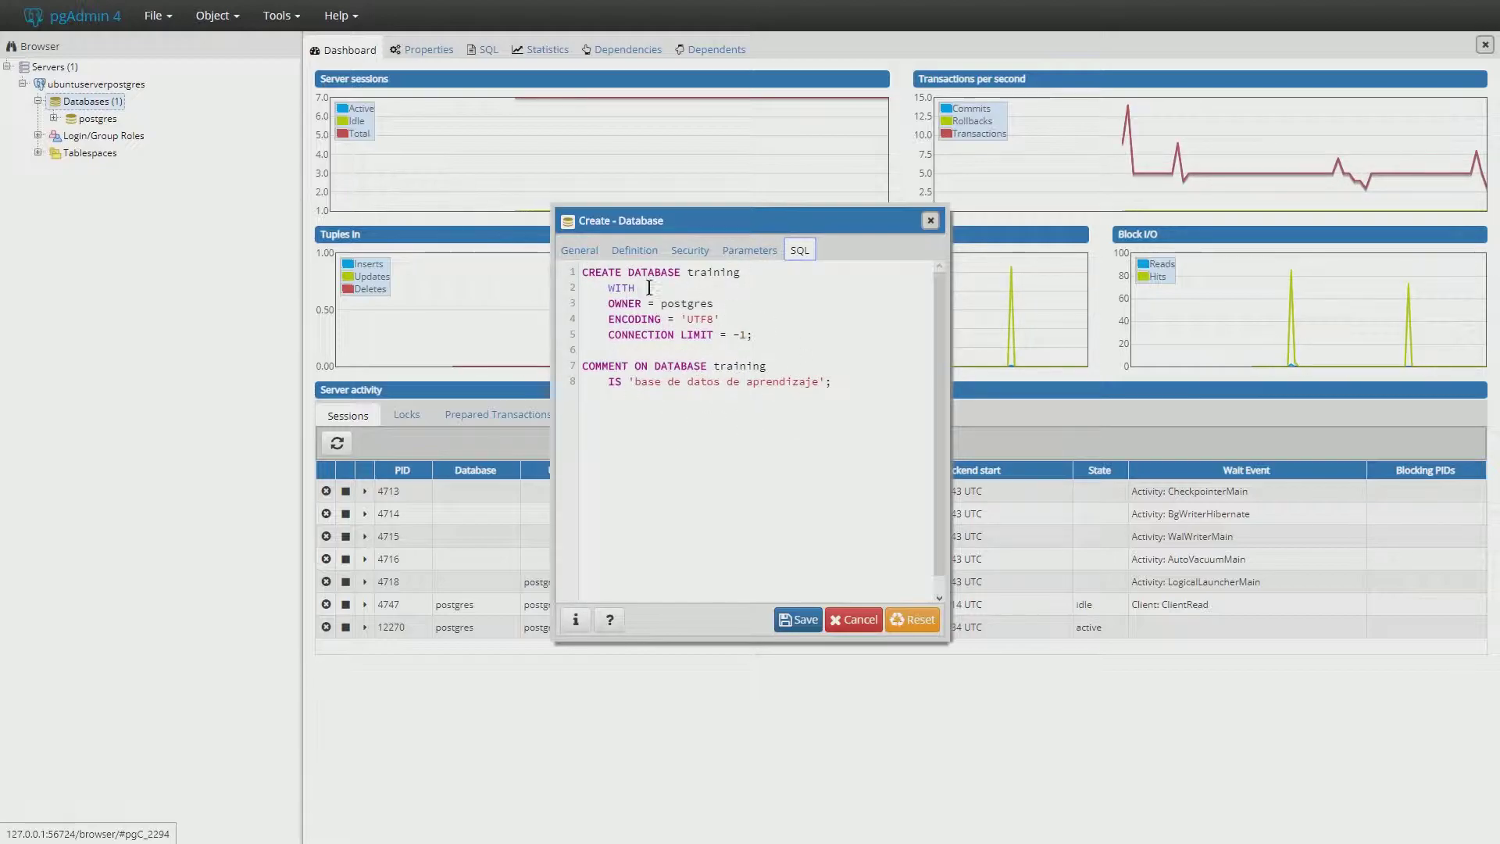
click(592, 251)
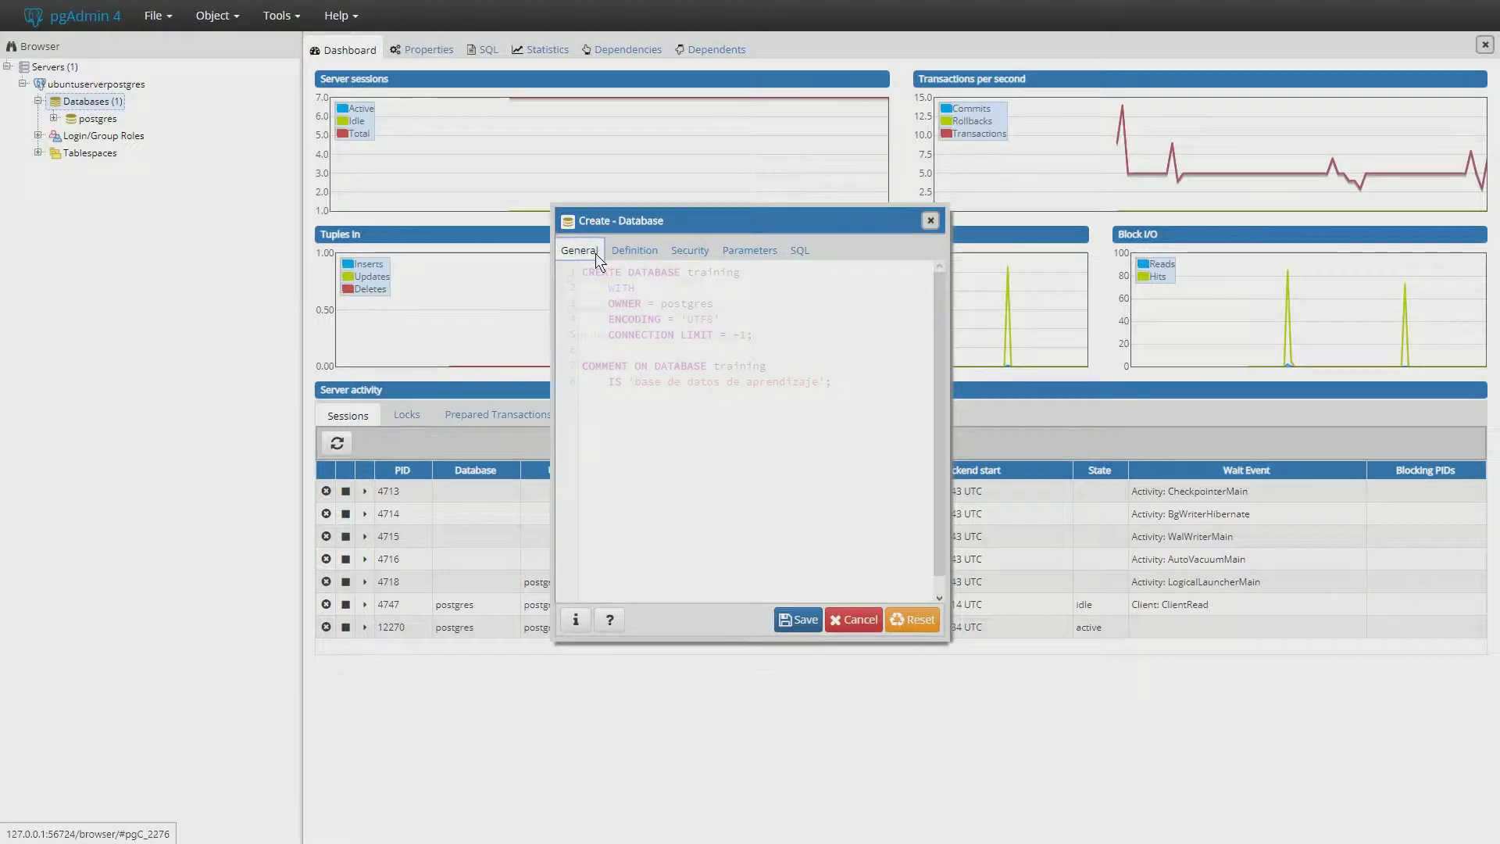
click(642, 263)
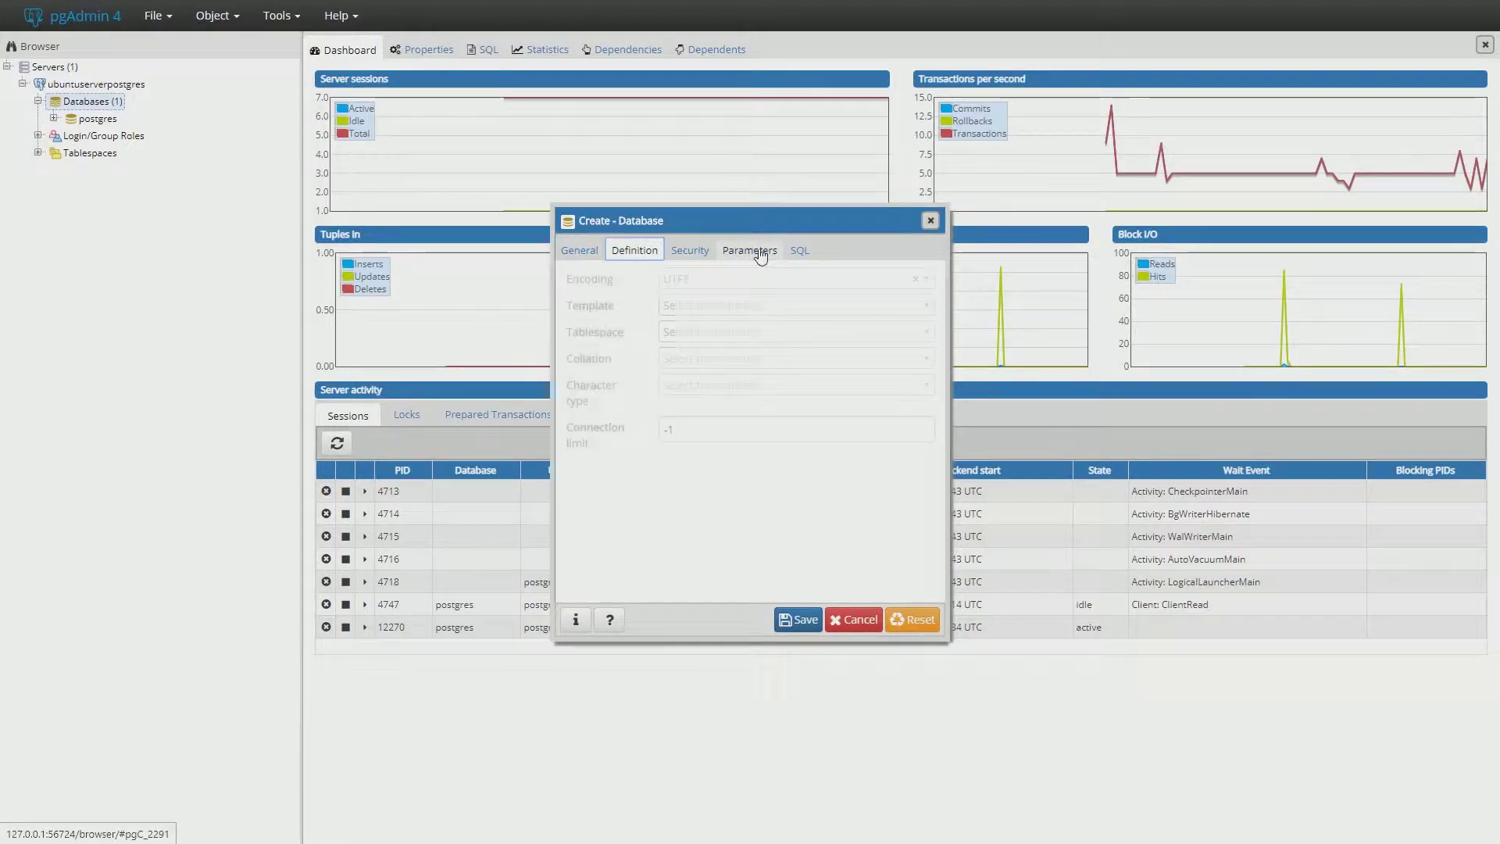
click(800, 254)
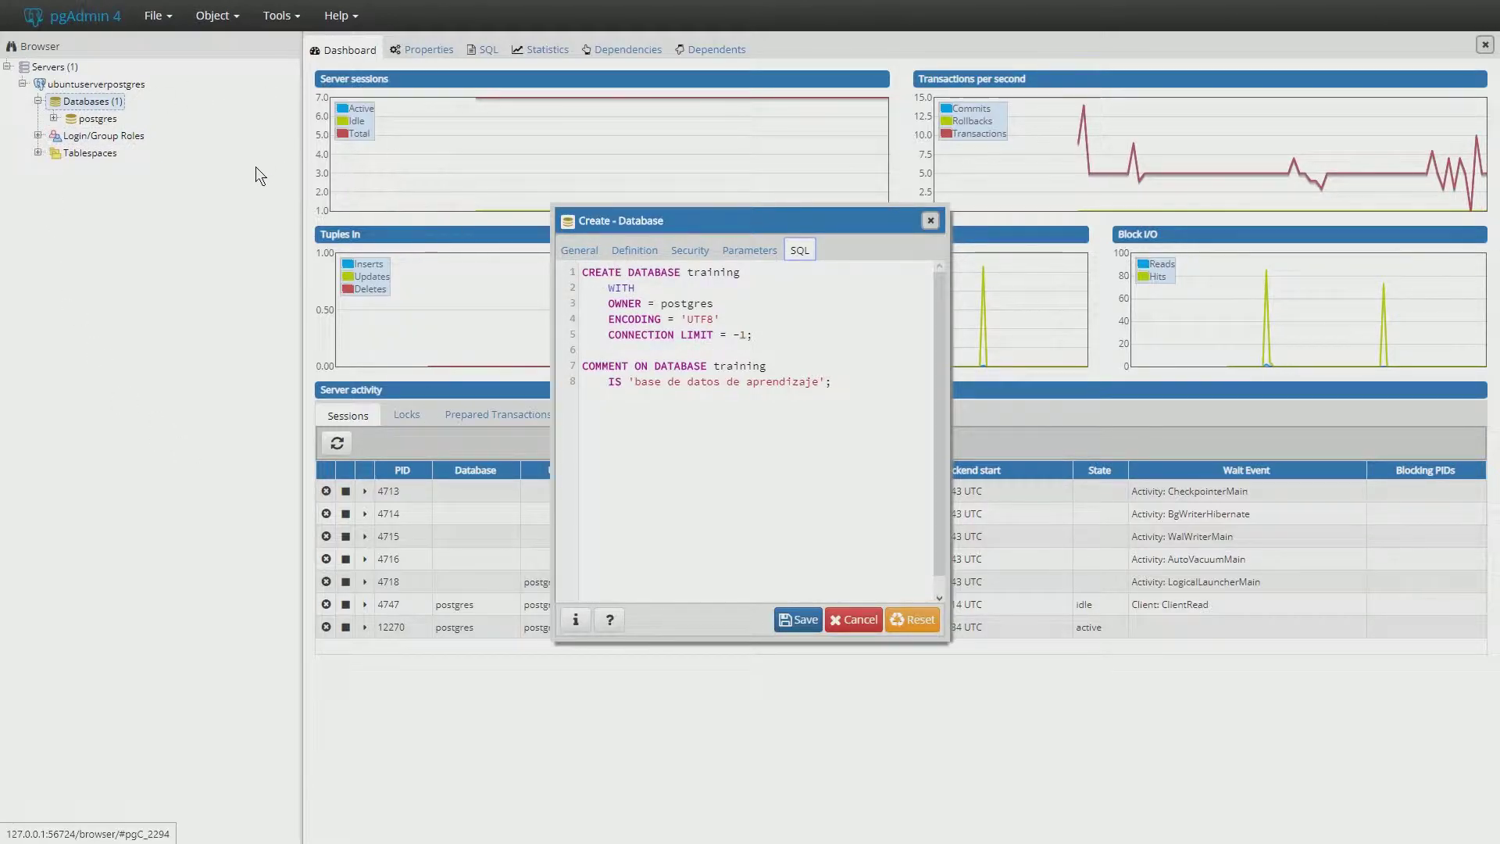
drag(842, 380, 575, 260)
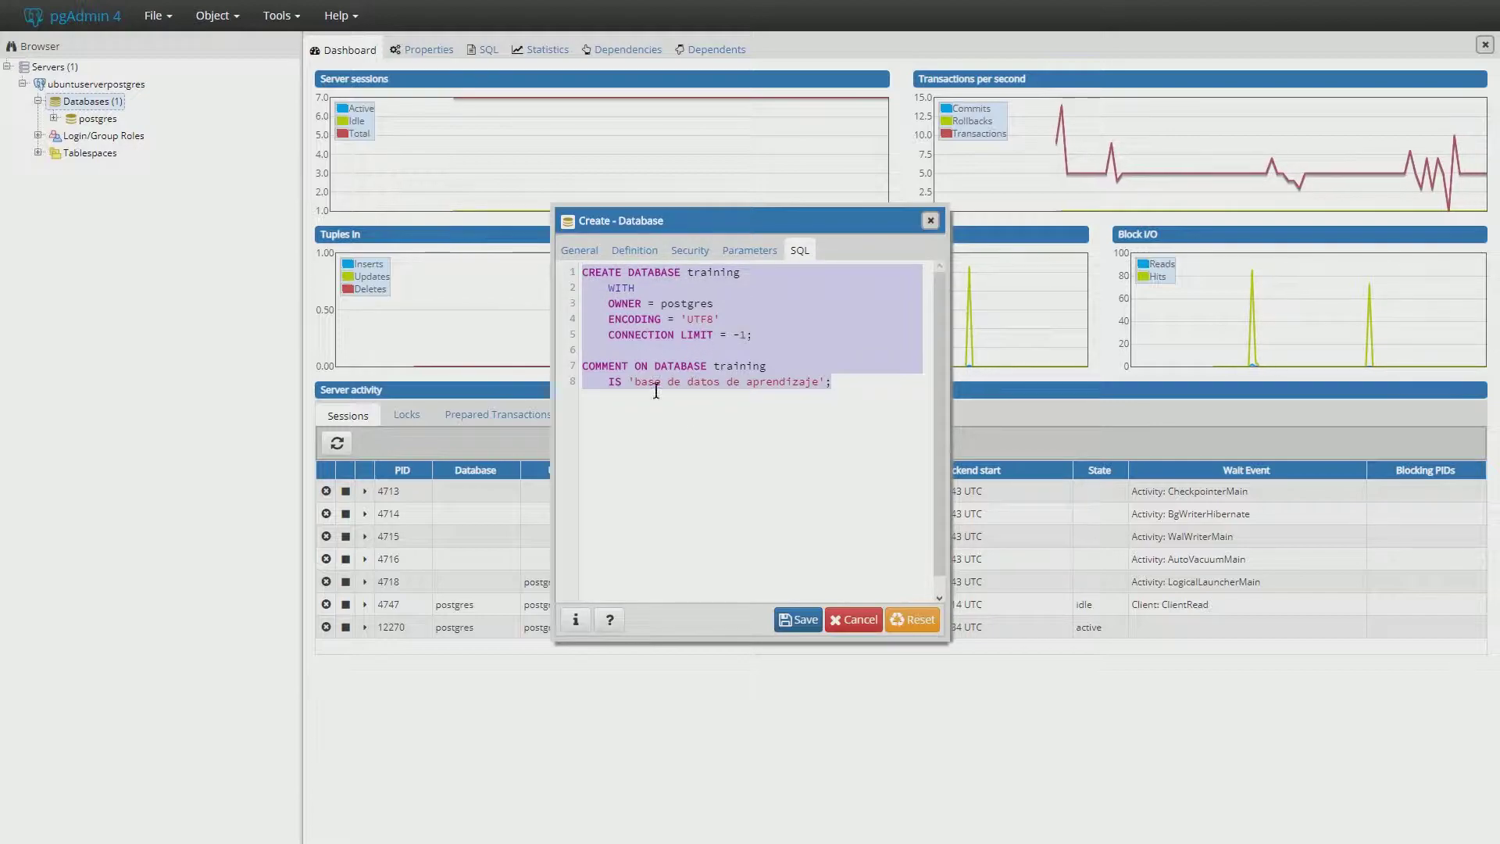
click(732, 450)
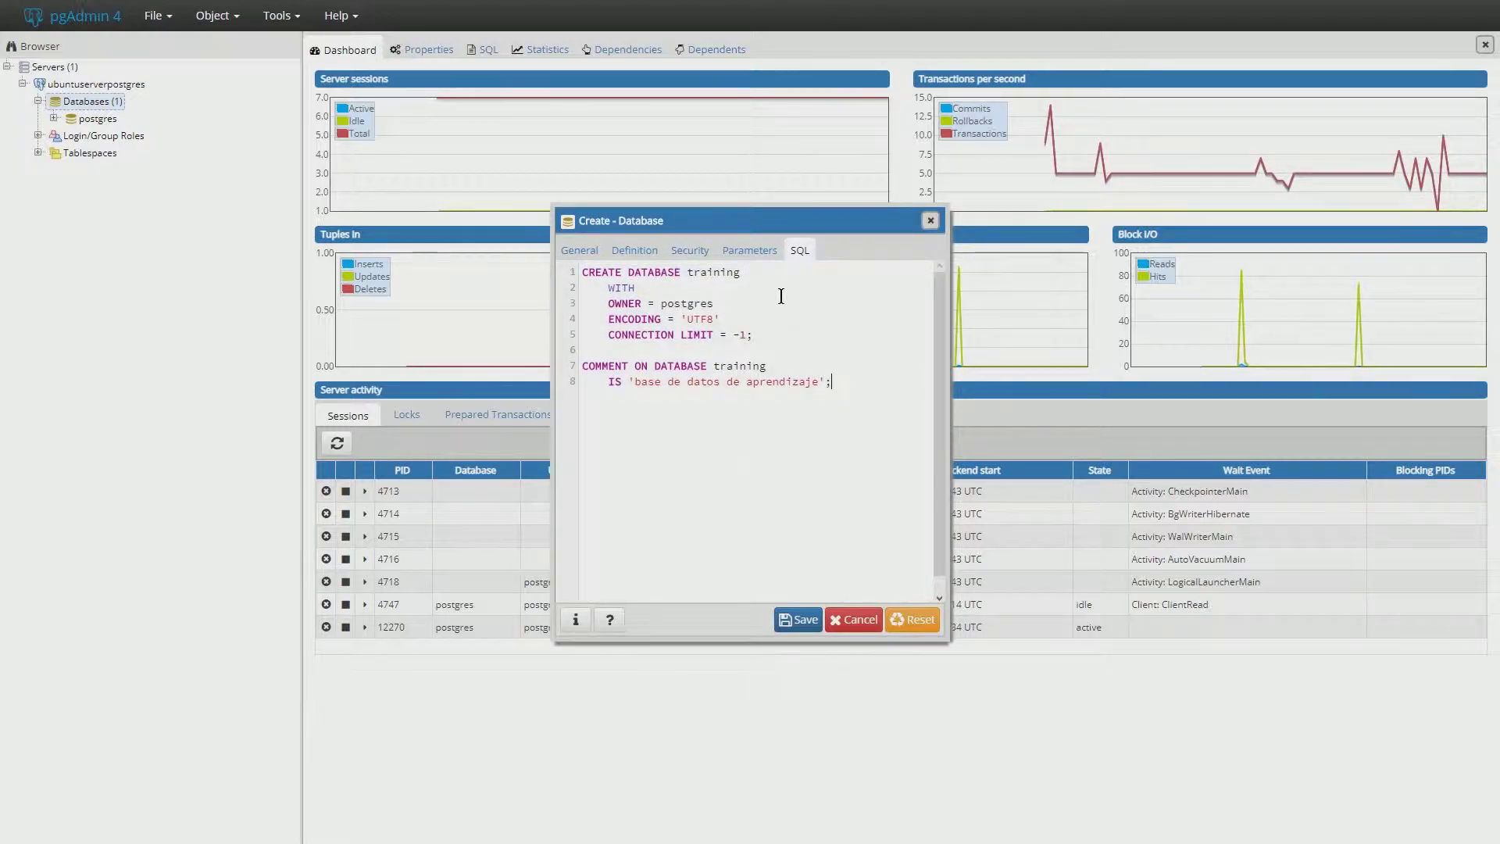
- Save the new training database on the server
click(798, 620)
click(797, 618)
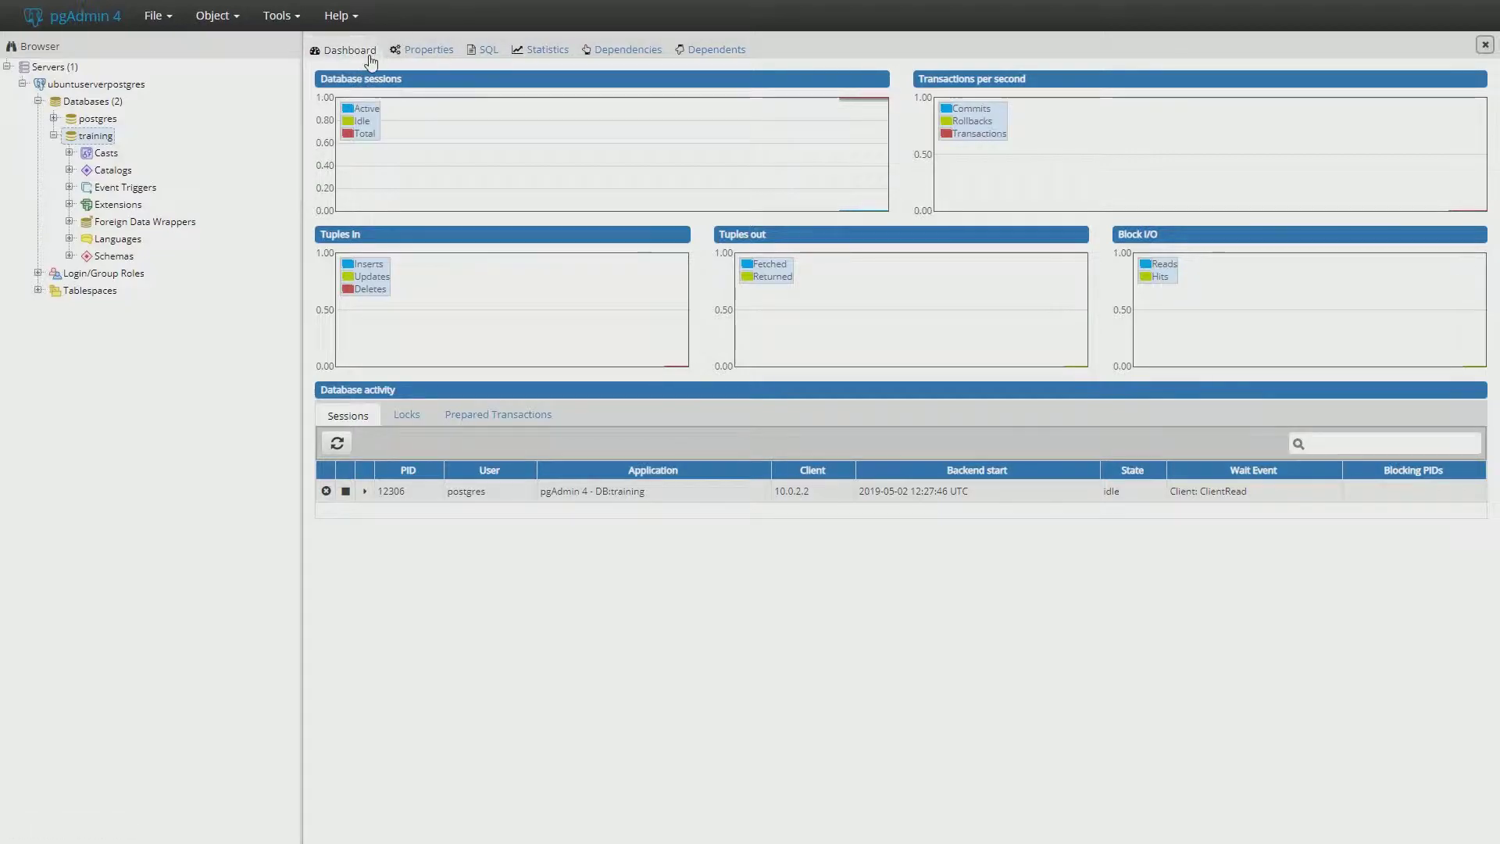
- Examine the training database's properties, SQL script, statistics, dependencies, dependents and dashboard
click(430, 54)
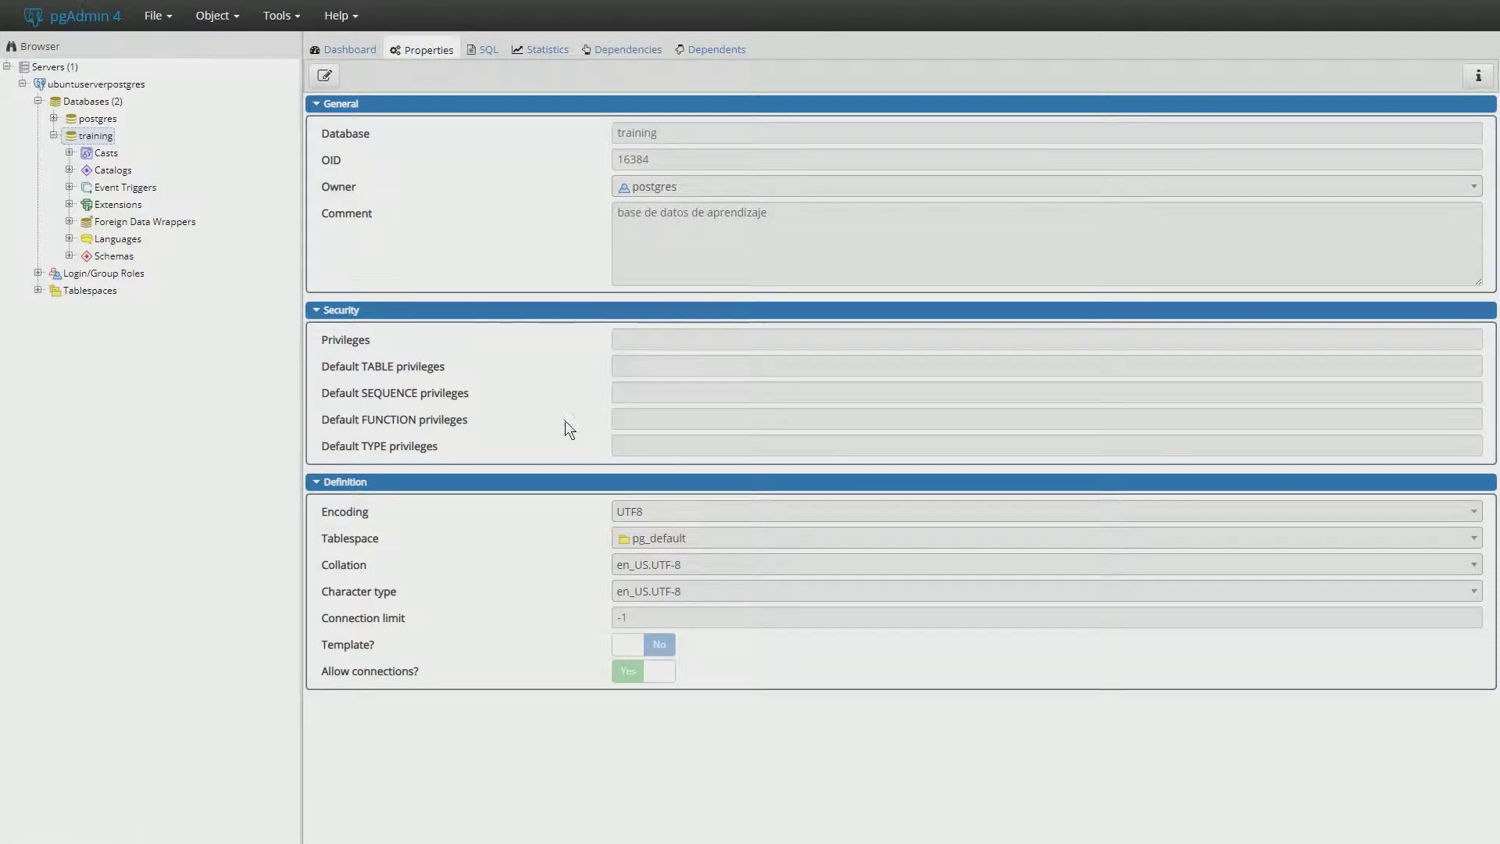
click(482, 56)
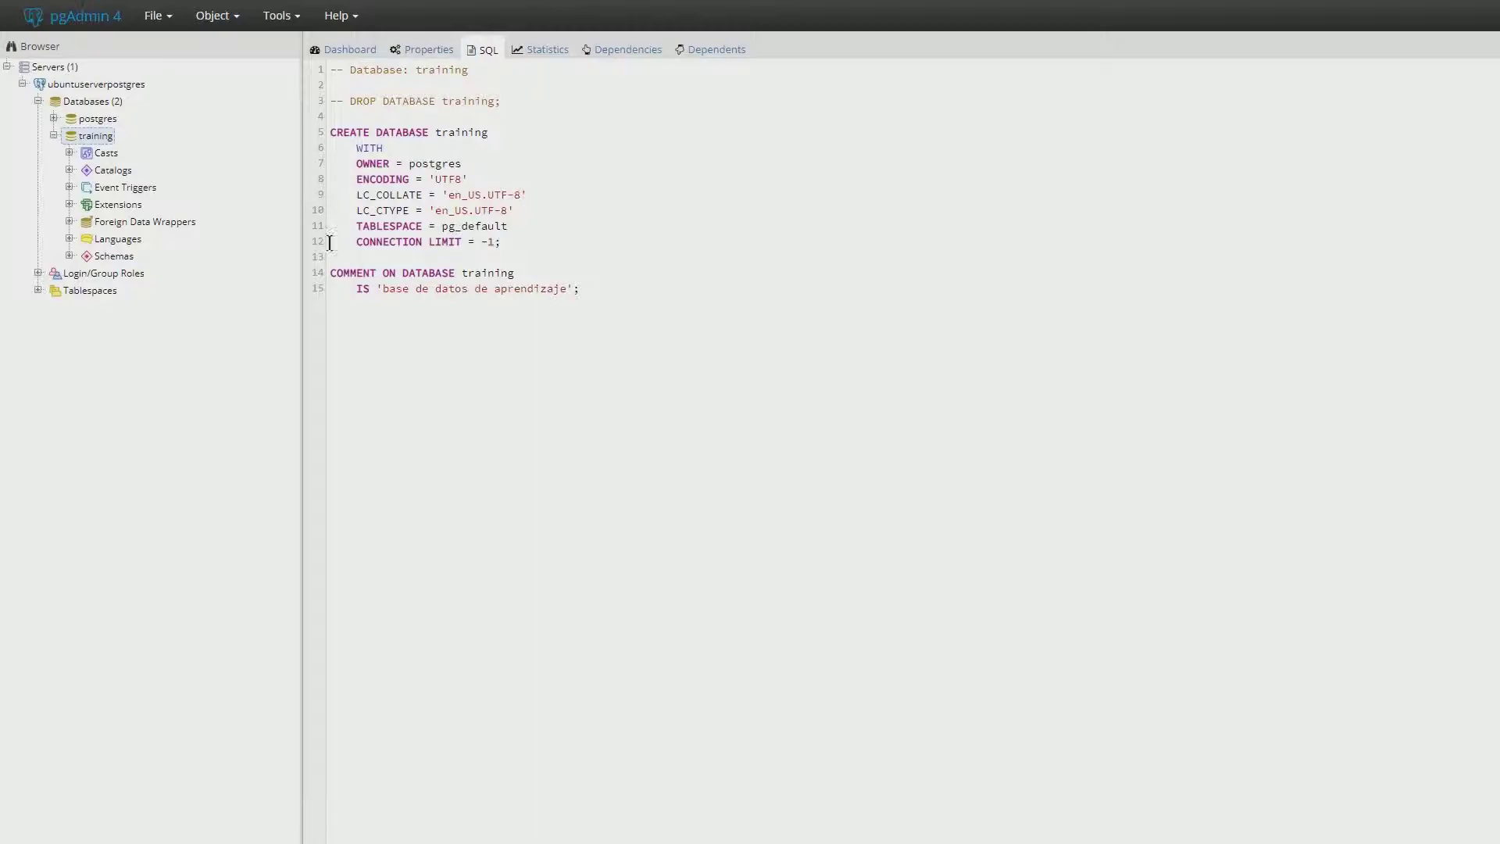
click(549, 60)
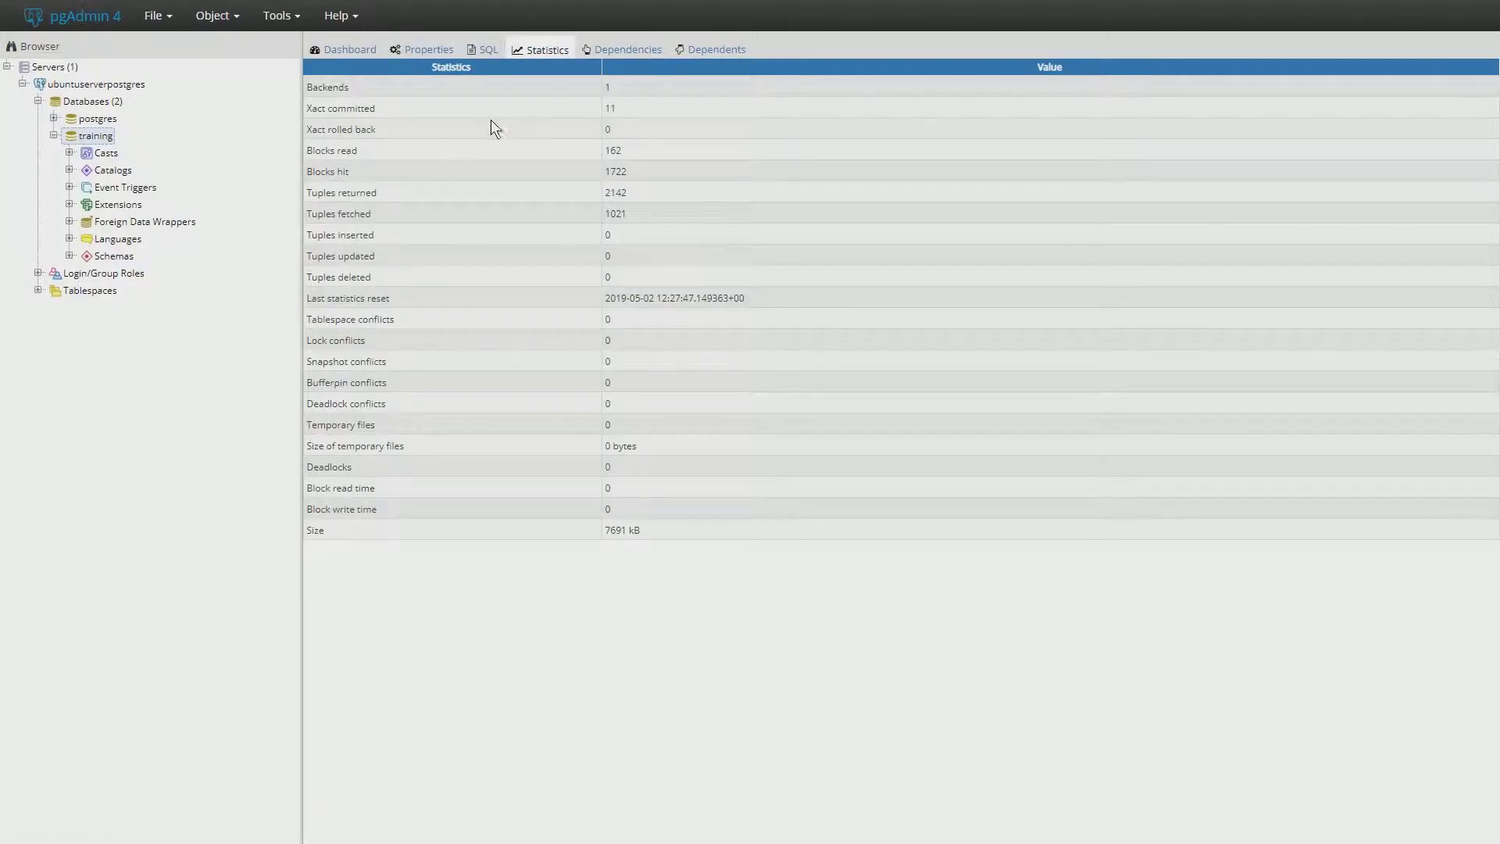
click(626, 54)
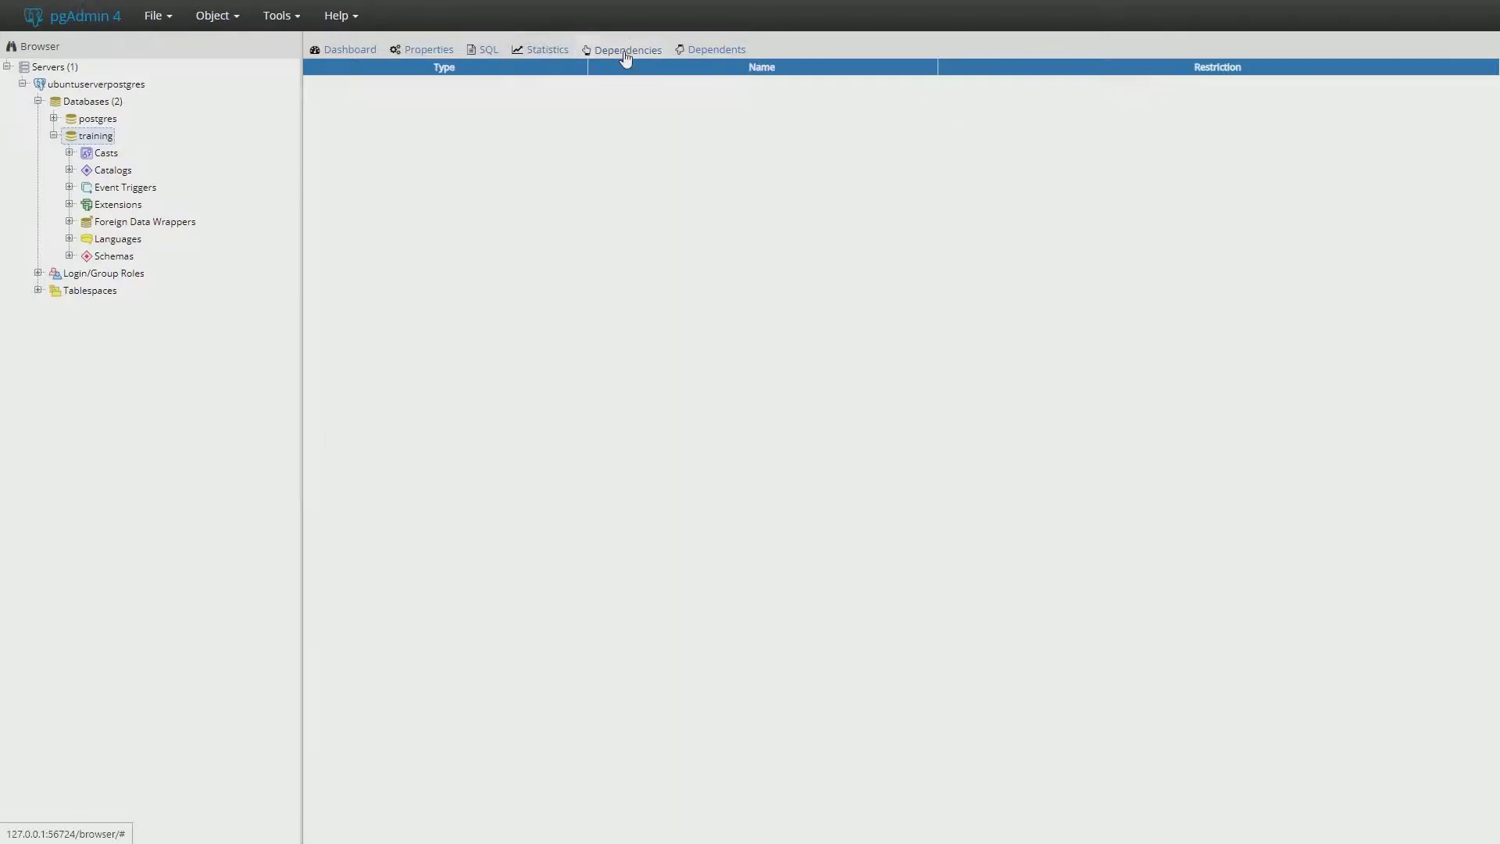
click(701, 51)
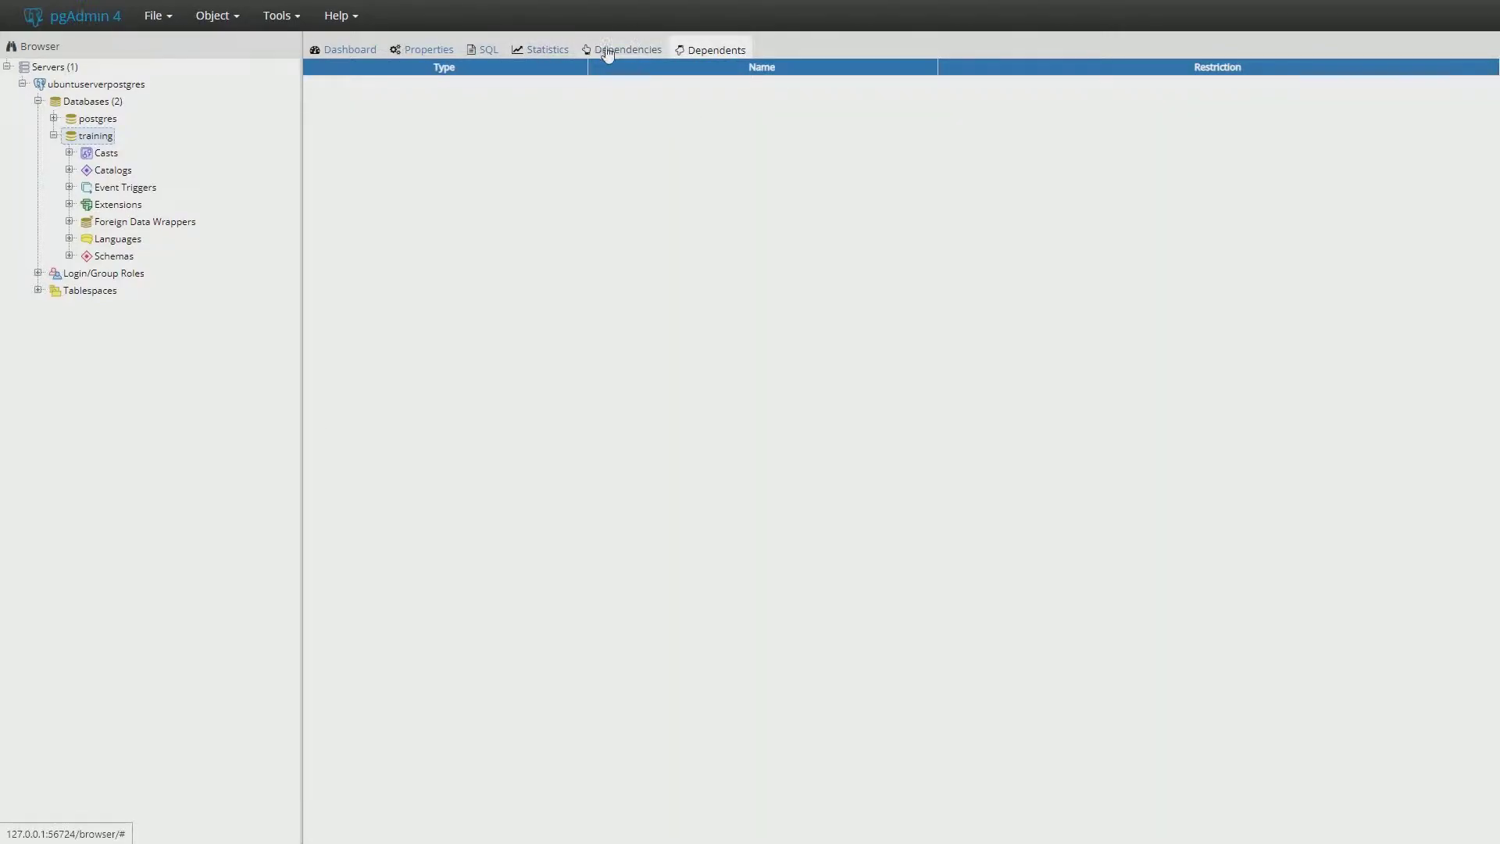
click(547, 51)
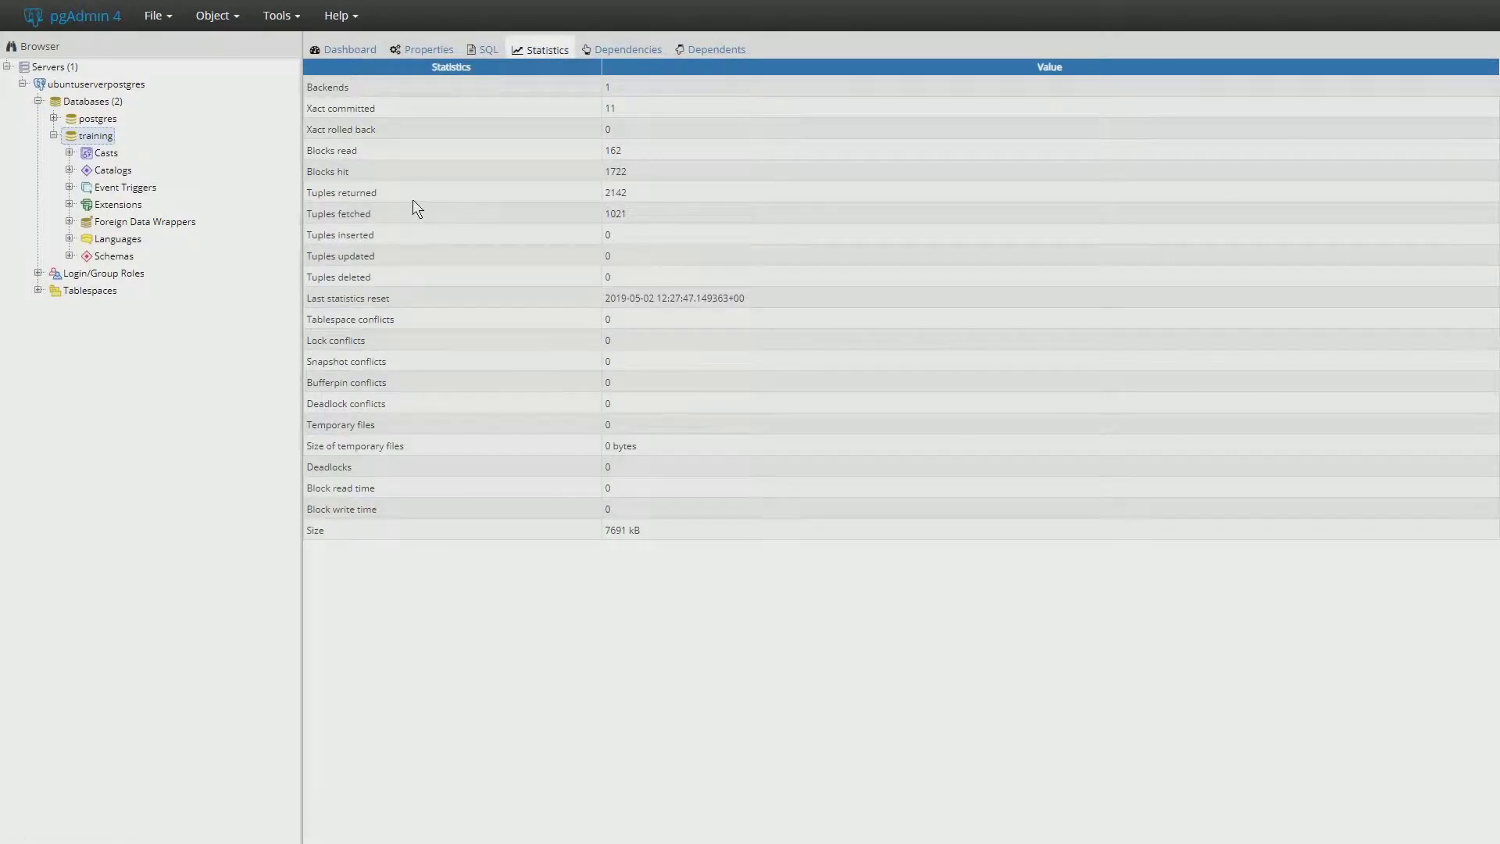
click(366, 52)
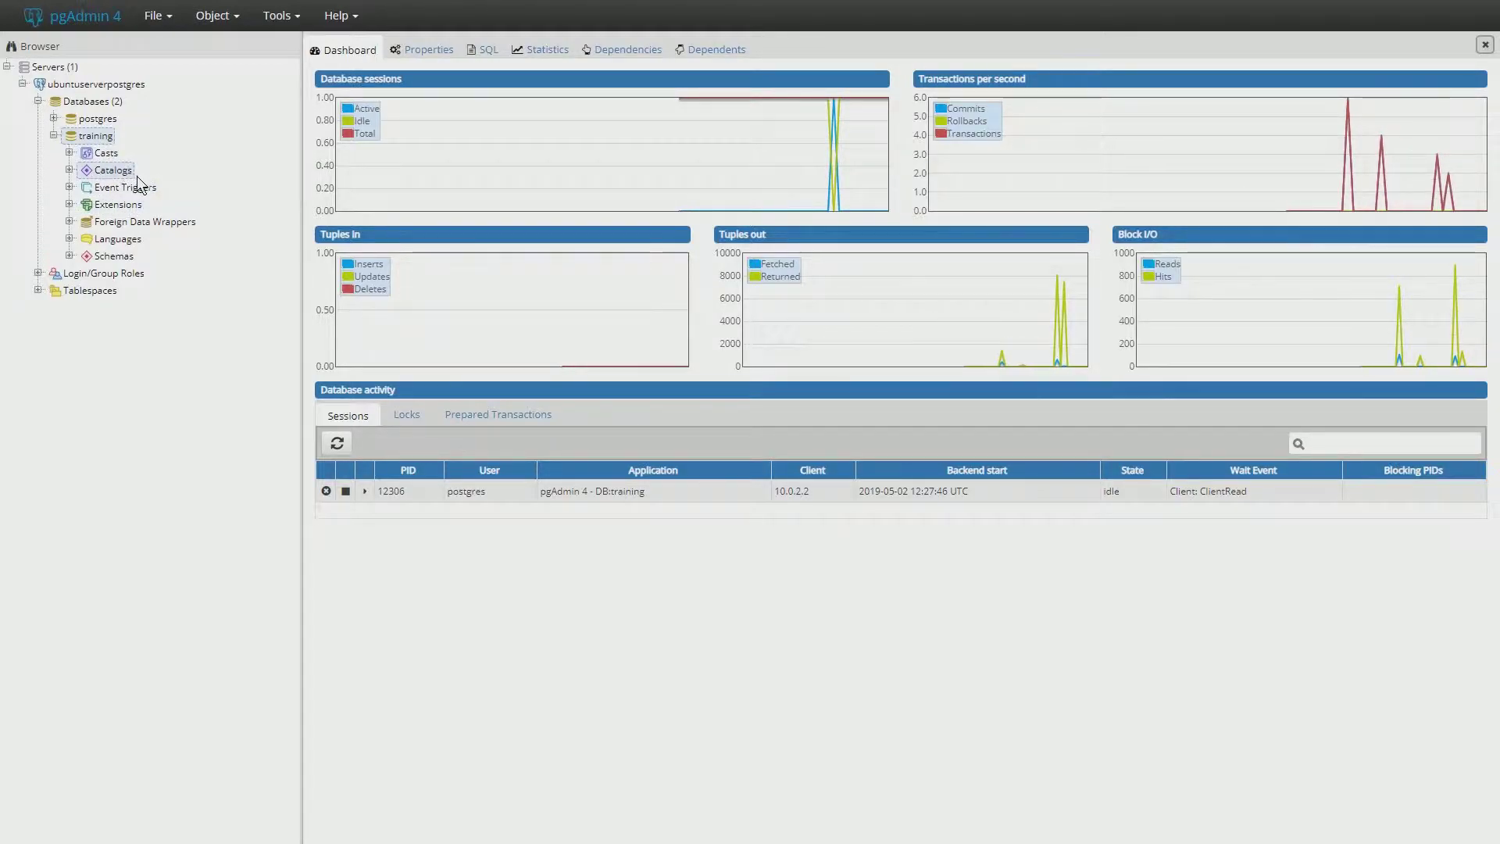
- Expand the training database's schemas down to the public schema's objects and select its Tables collection
click(108, 266)
click(129, 278)
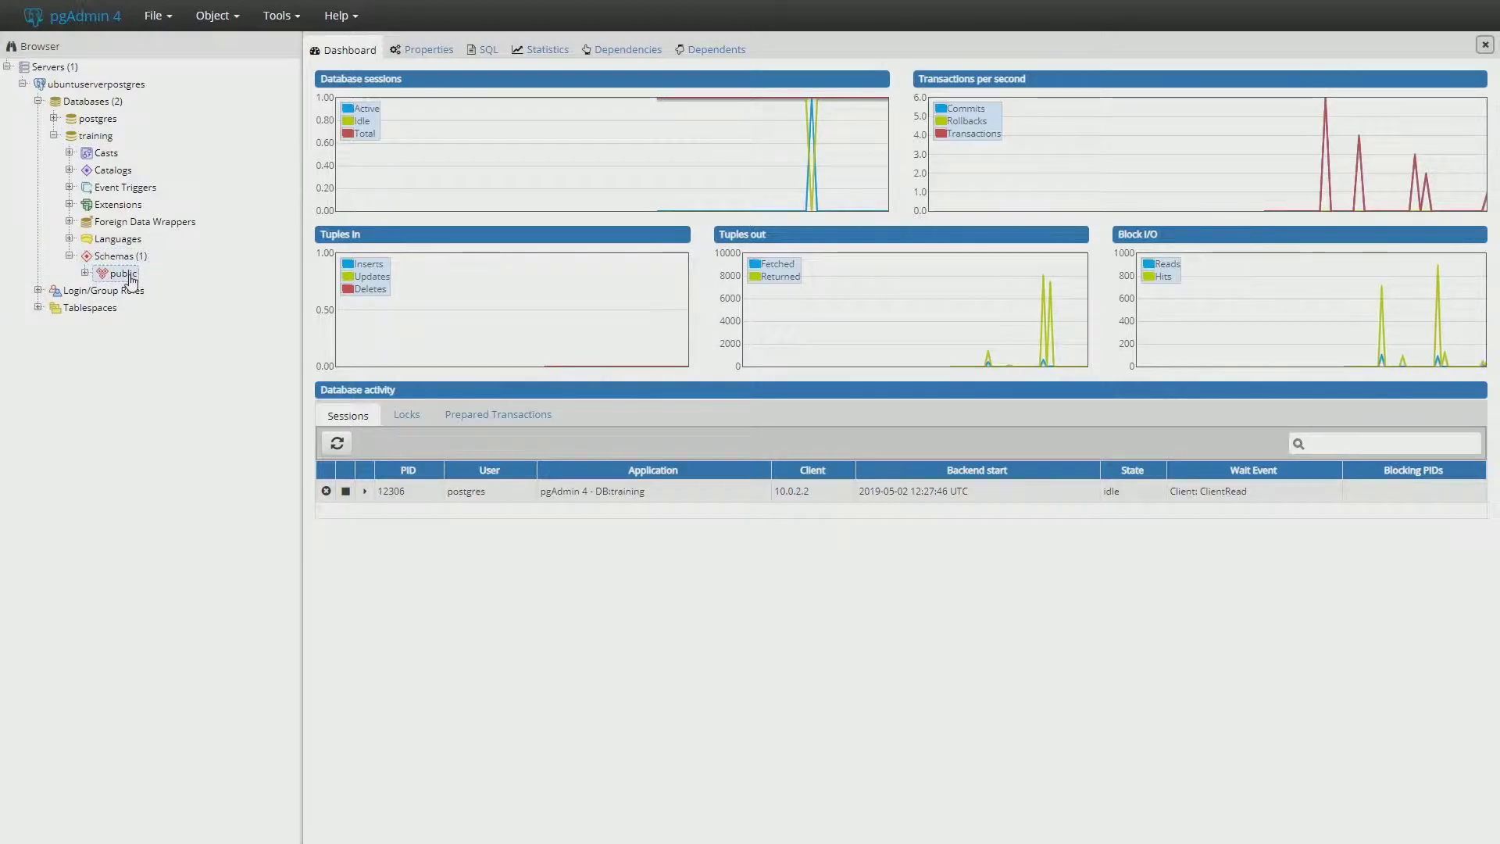
click(84, 274)
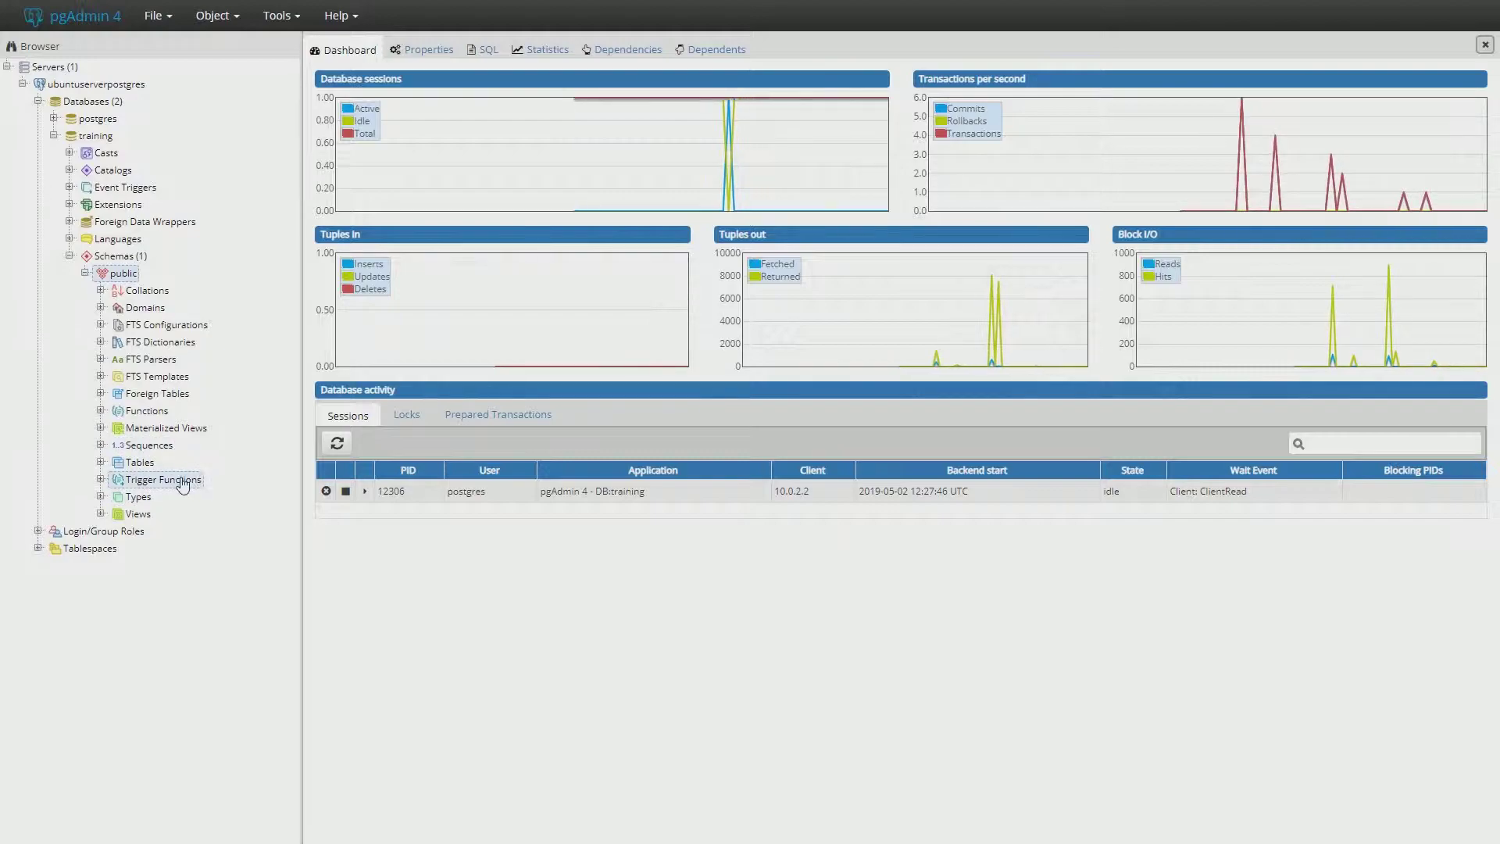
click(143, 466)
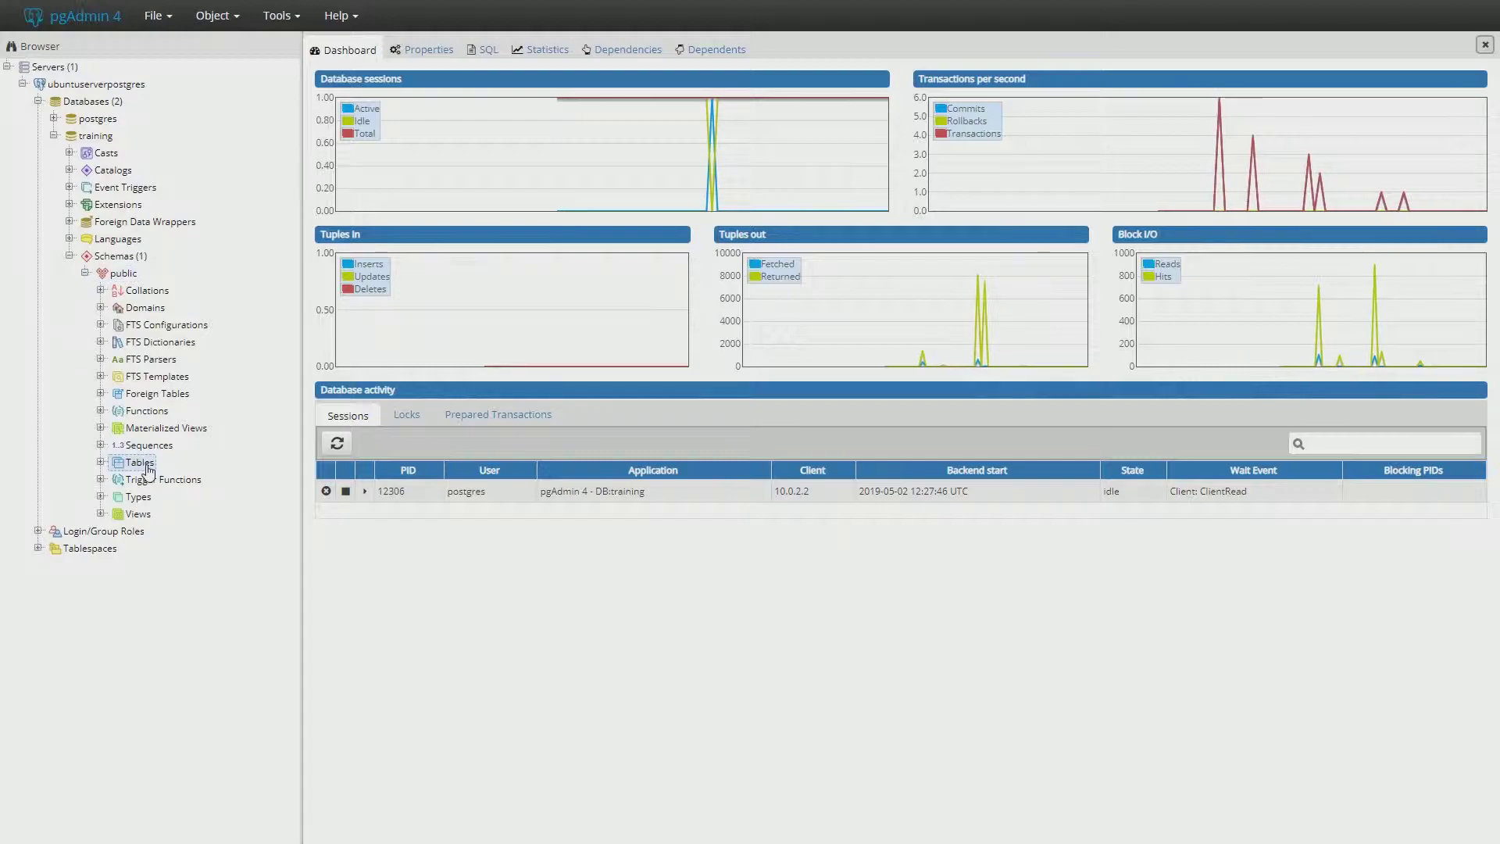
double_click(147, 465)
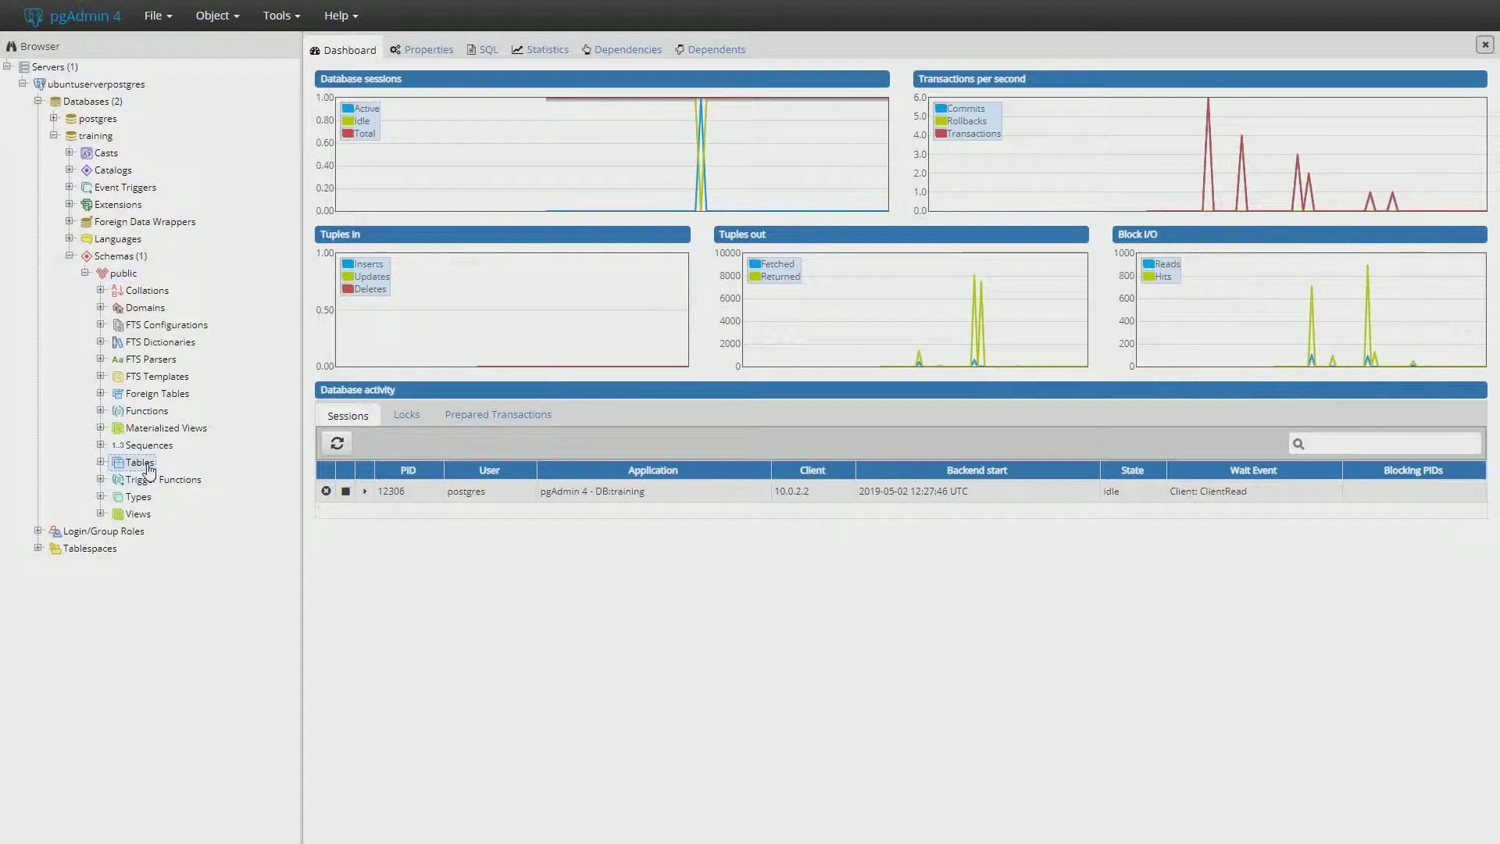
- Start a new table named usuarios in the public schema, keeping public as its schema
right_click(149, 468)
mouse_move(234, 478)
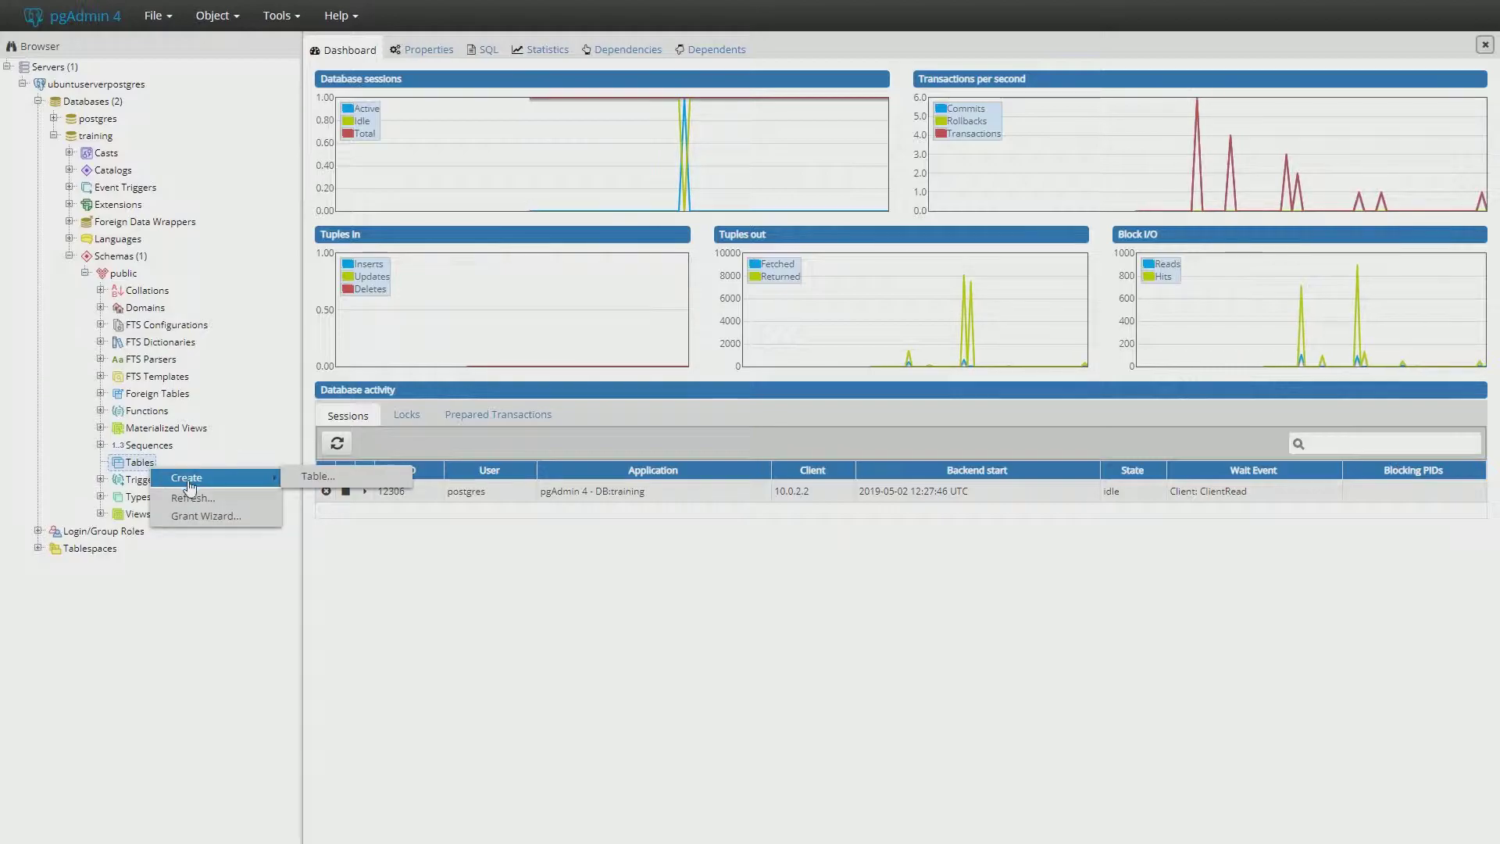
click(326, 480)
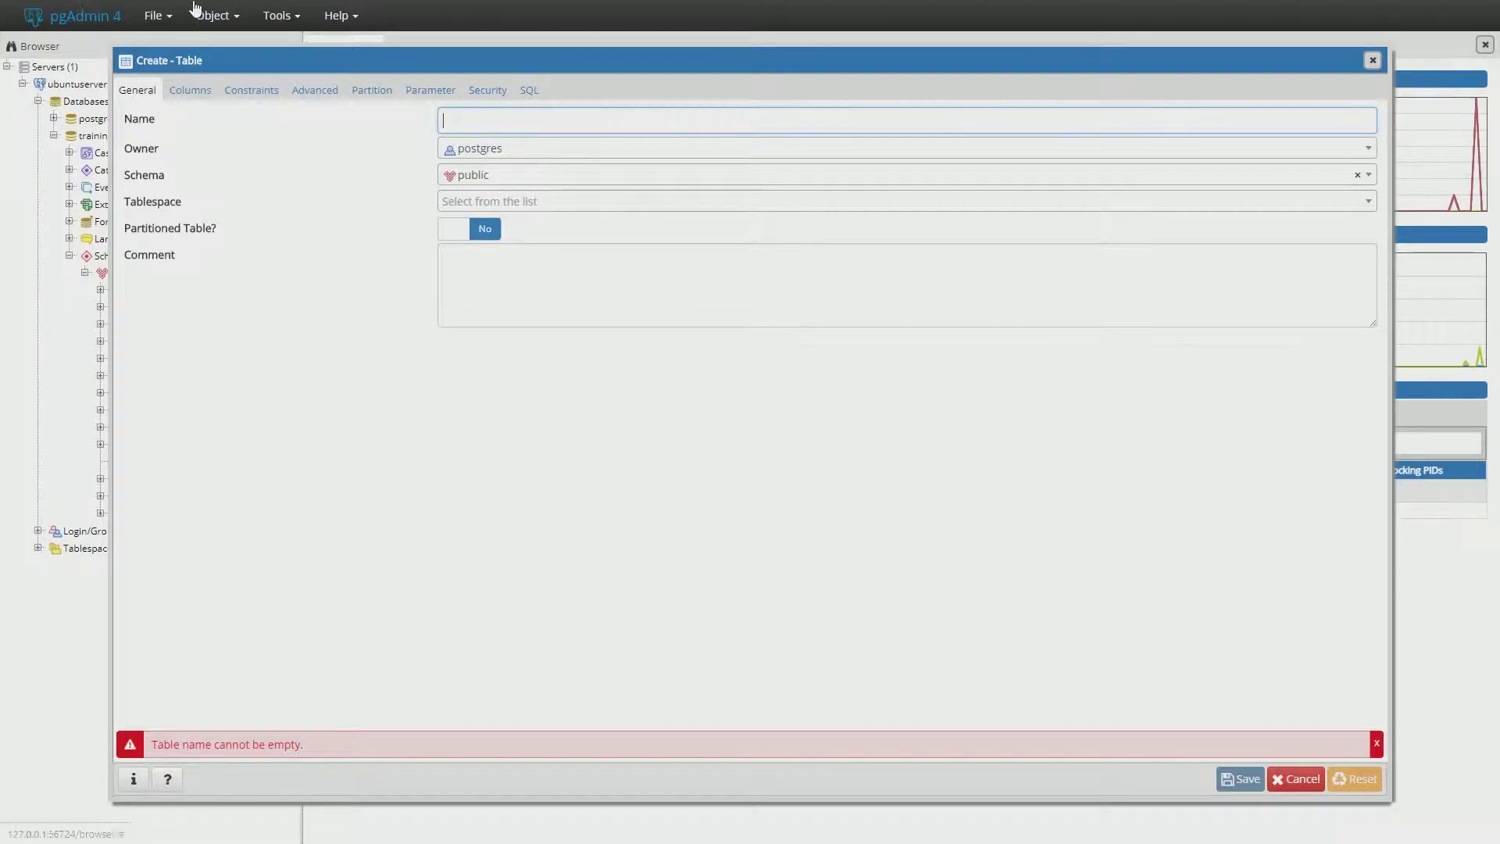
text(usuario)
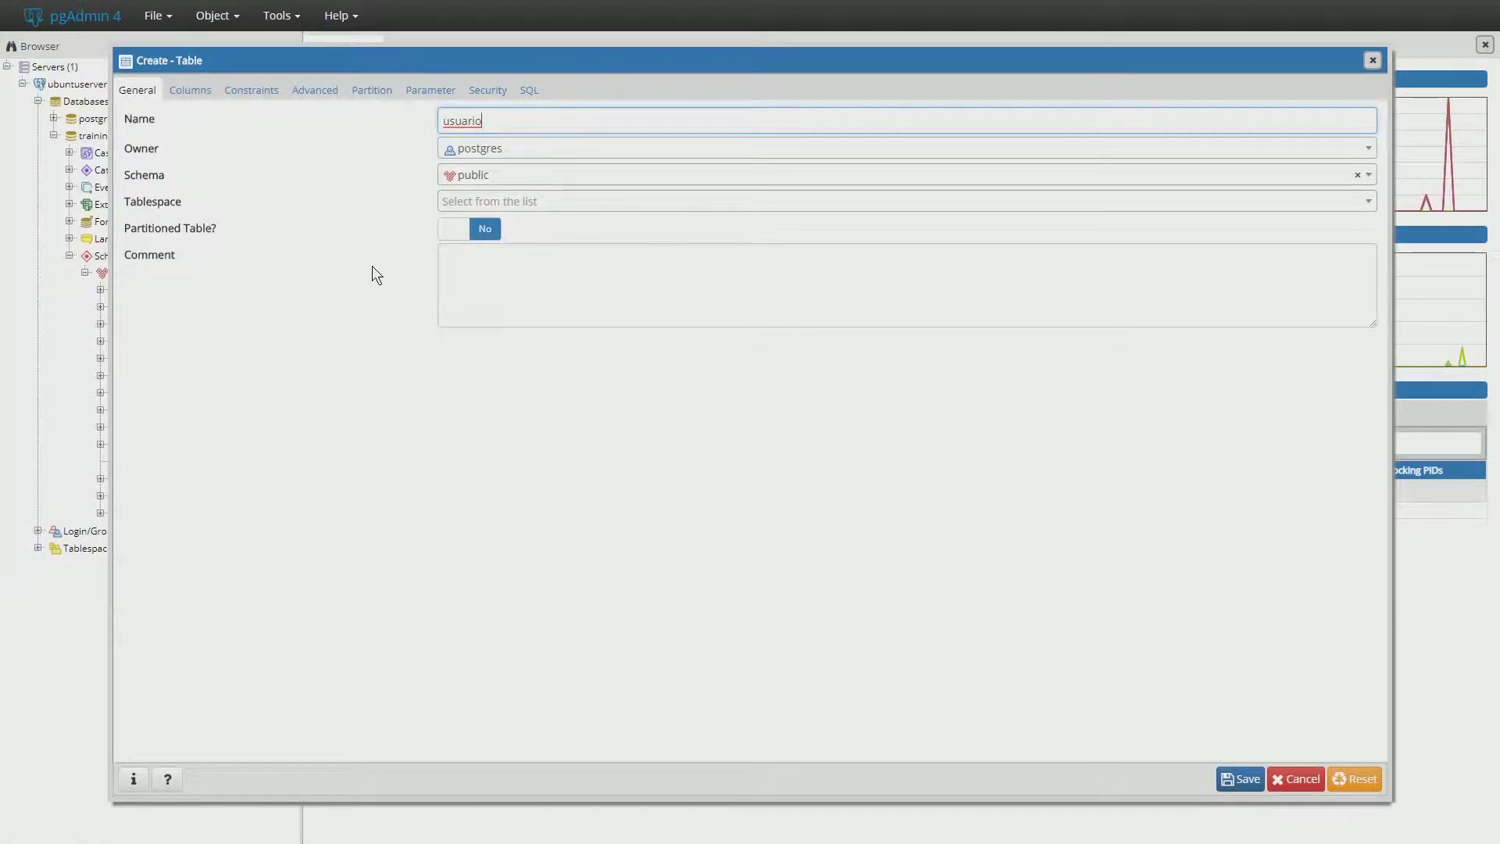
text(s)
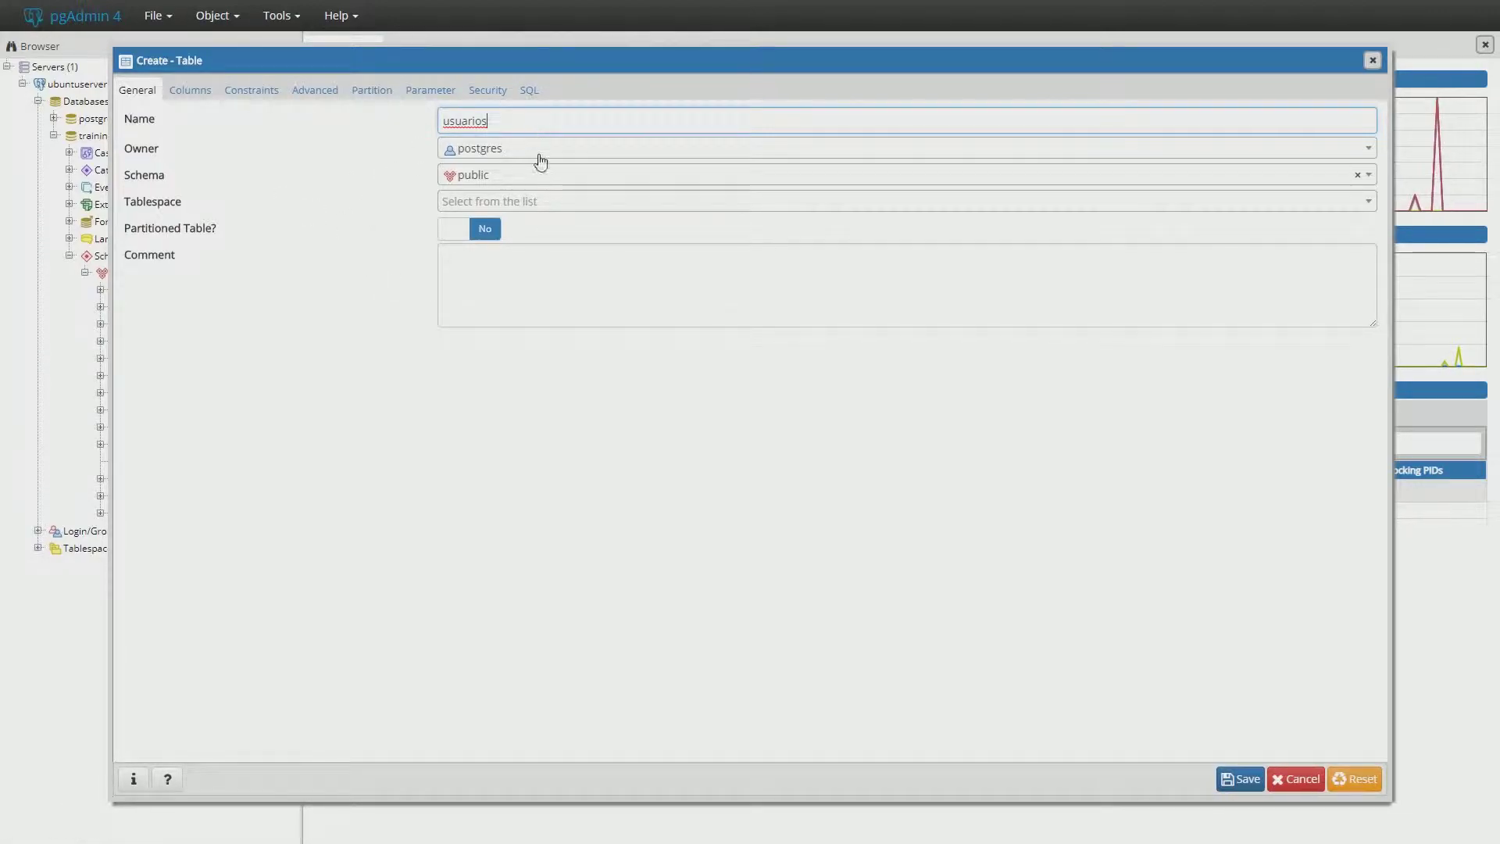
click(535, 180)
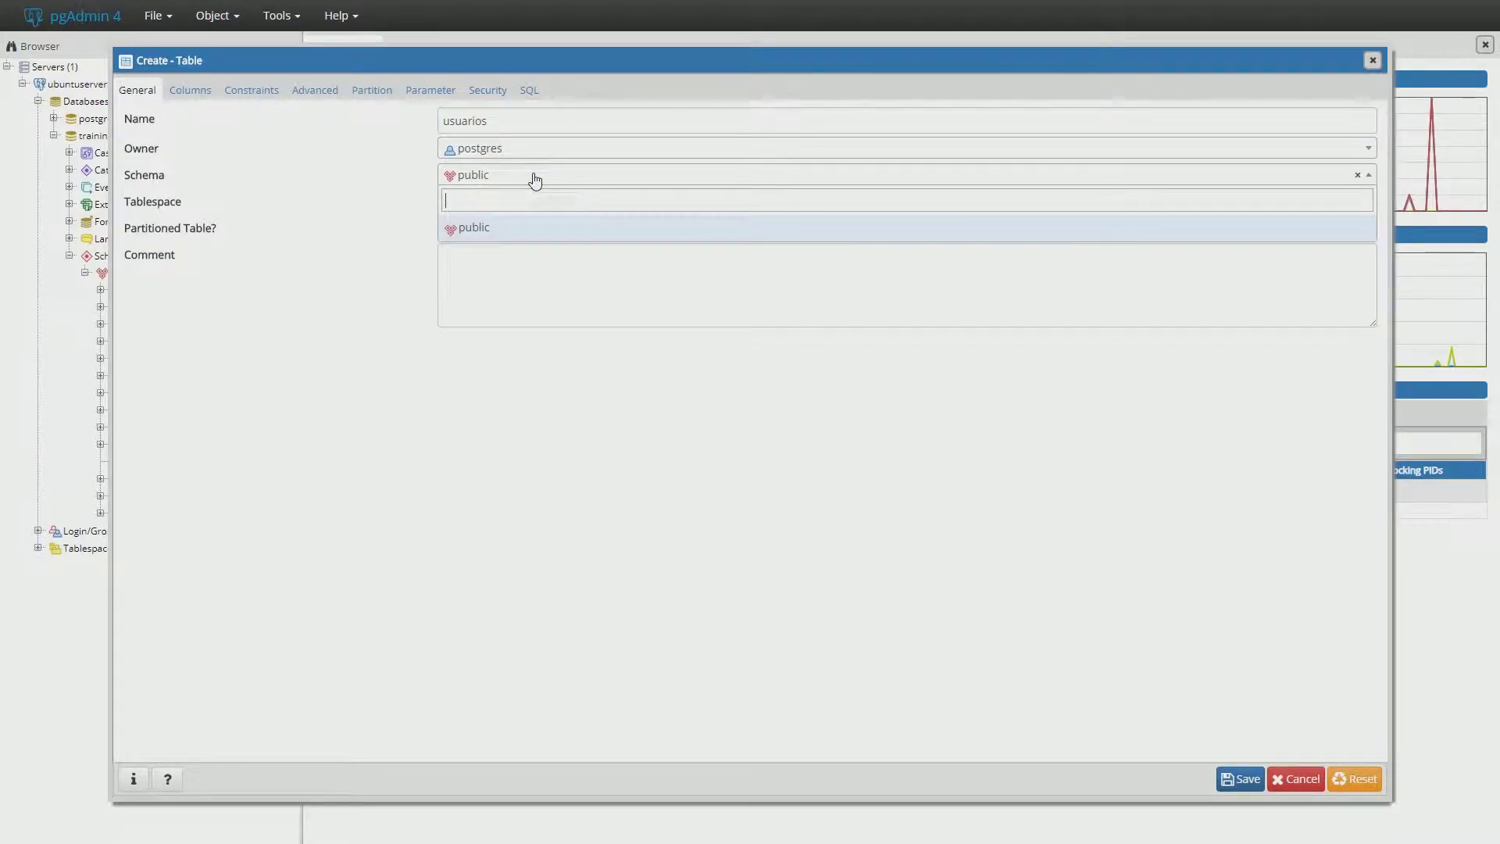
click(536, 178)
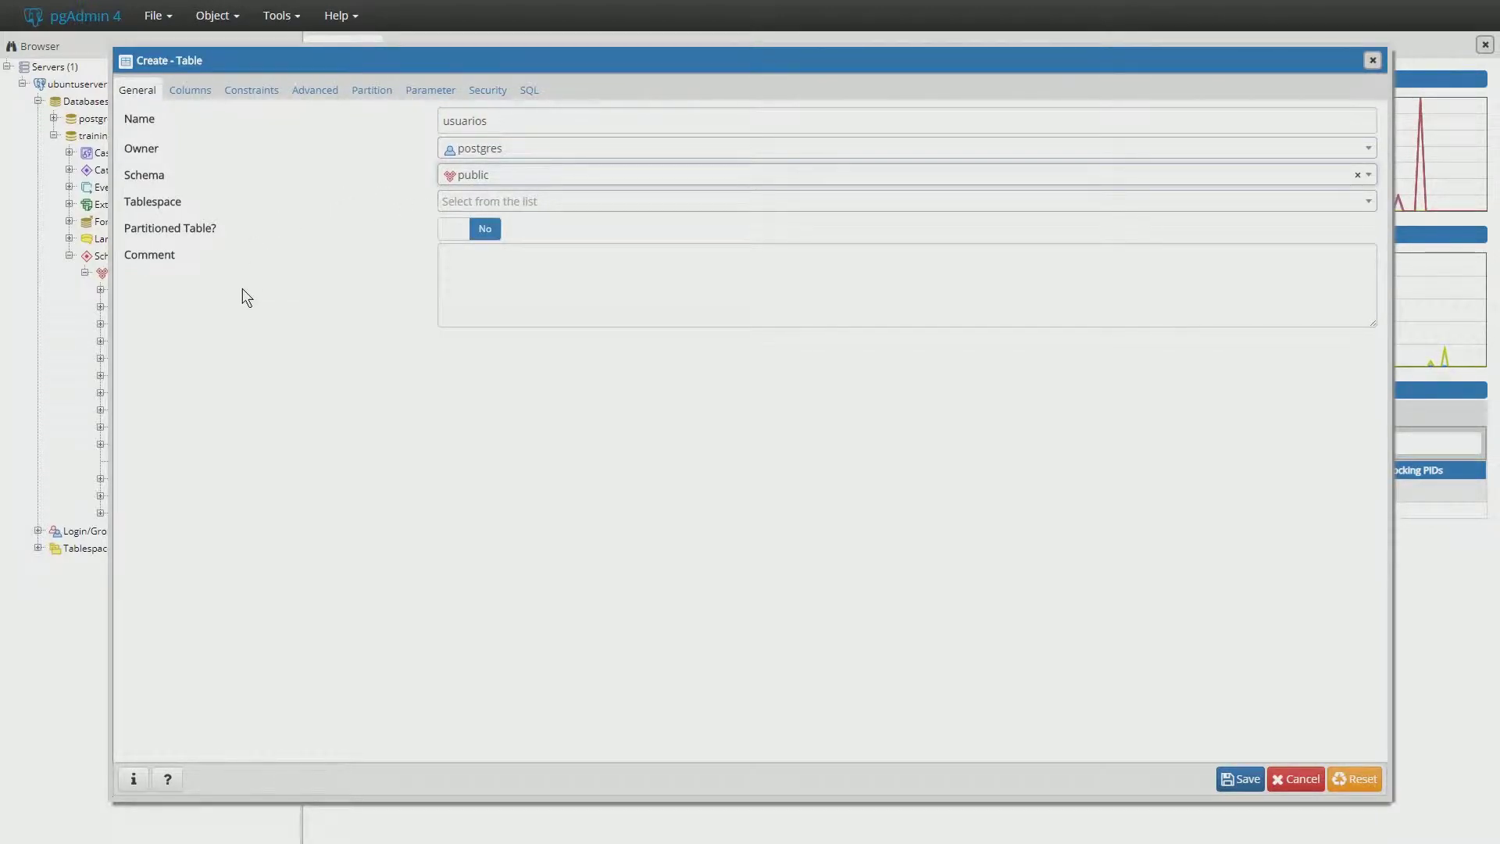
- Add a first column named idUsuario to the usuarios table
click(198, 90)
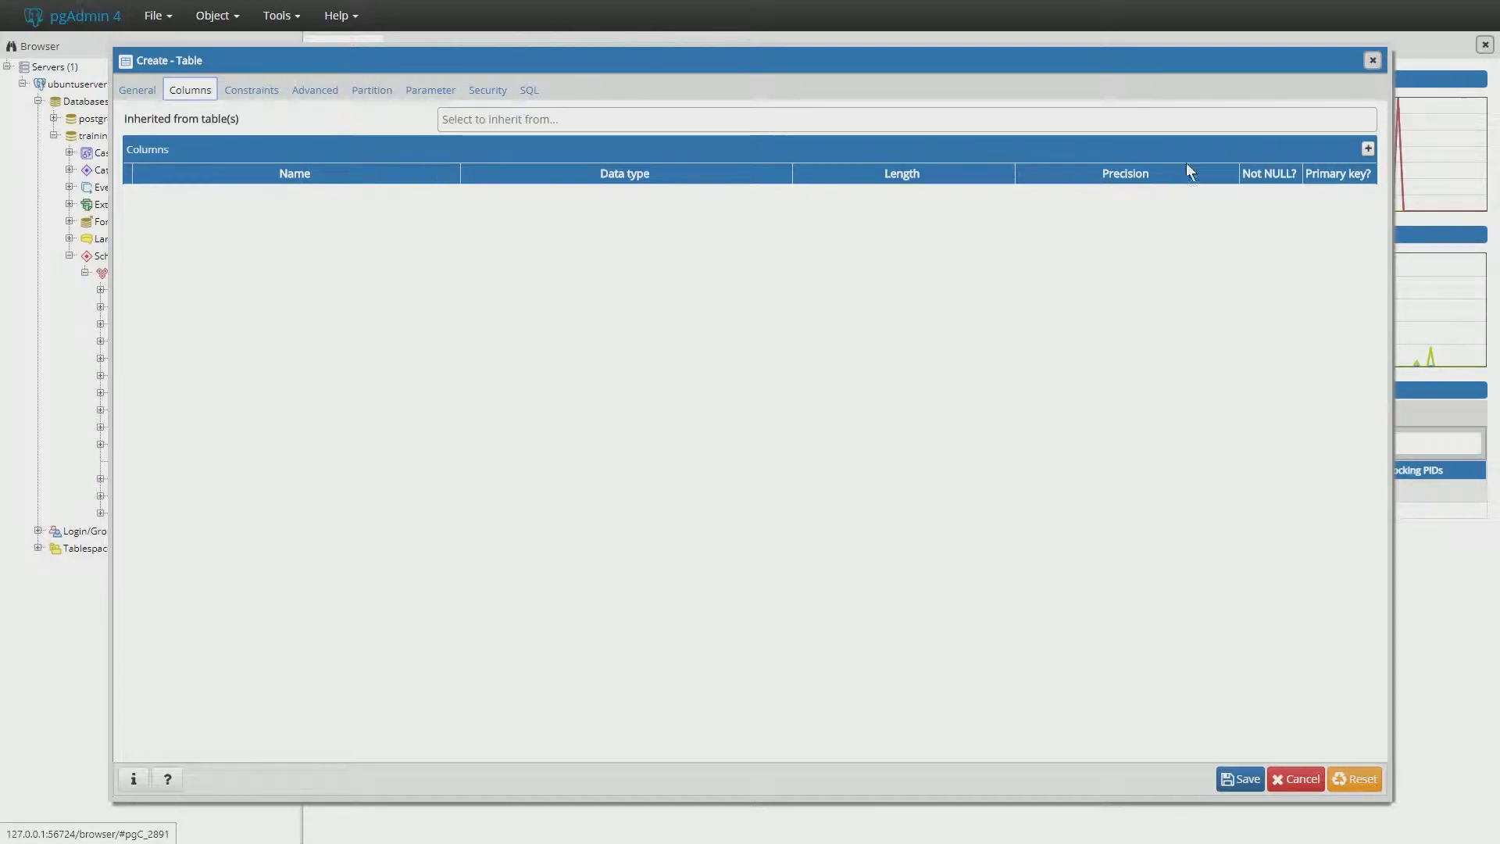
click(1368, 149)
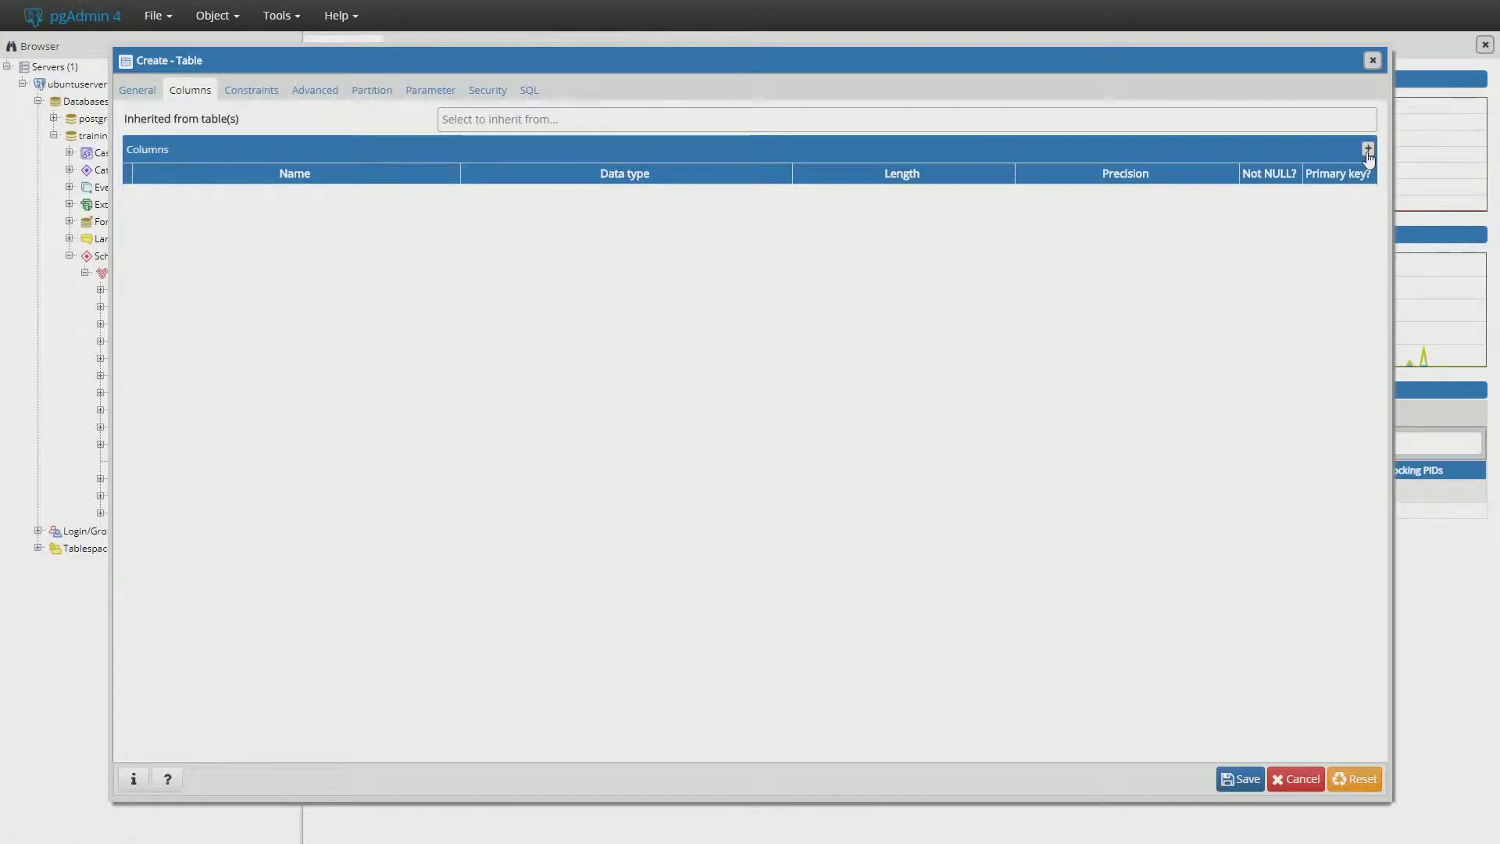
click(1368, 149)
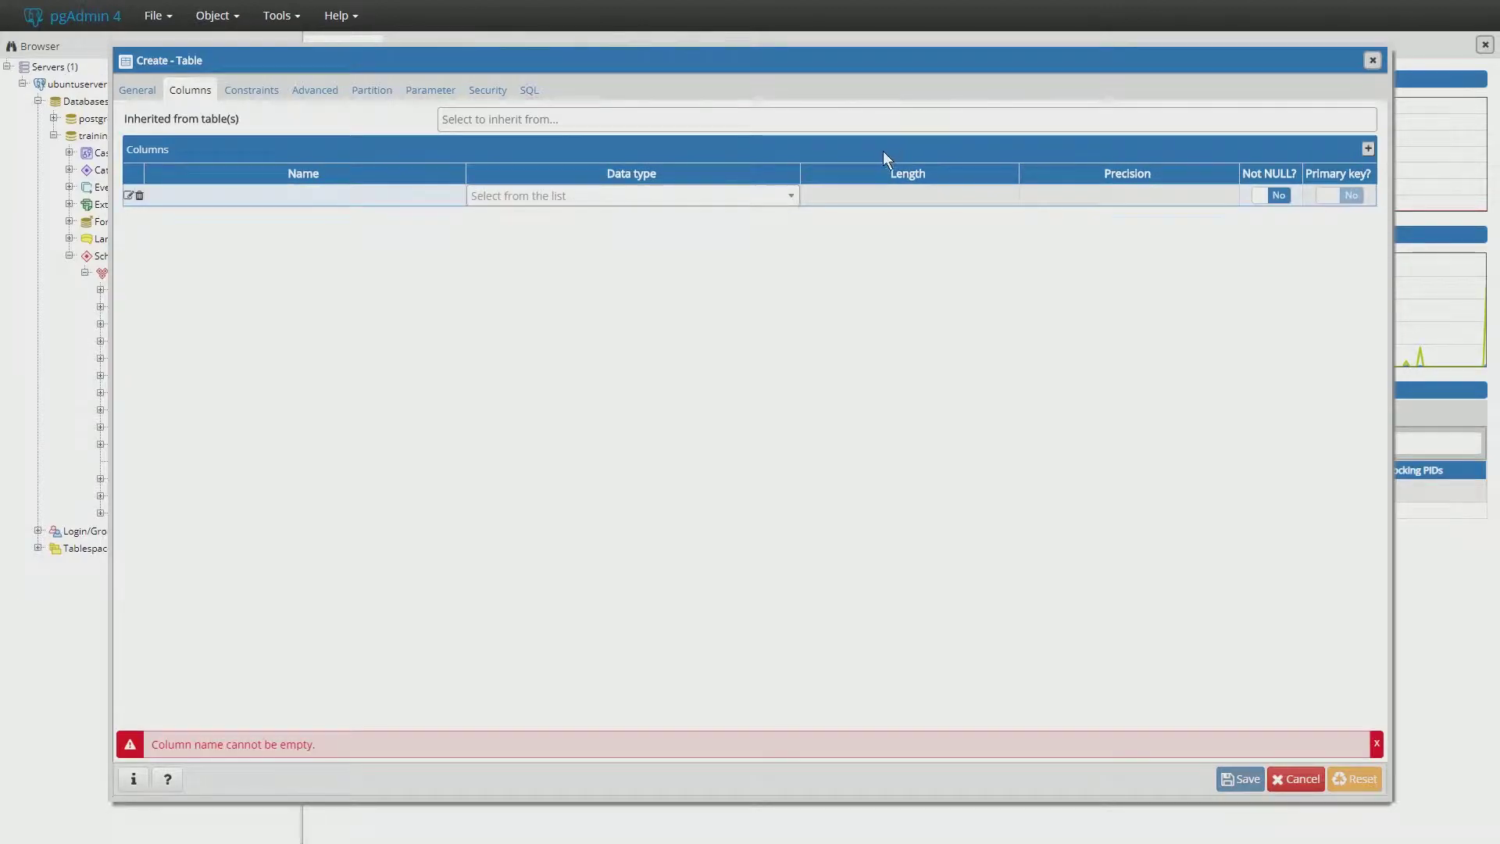
click(339, 200)
text(idUsuario)
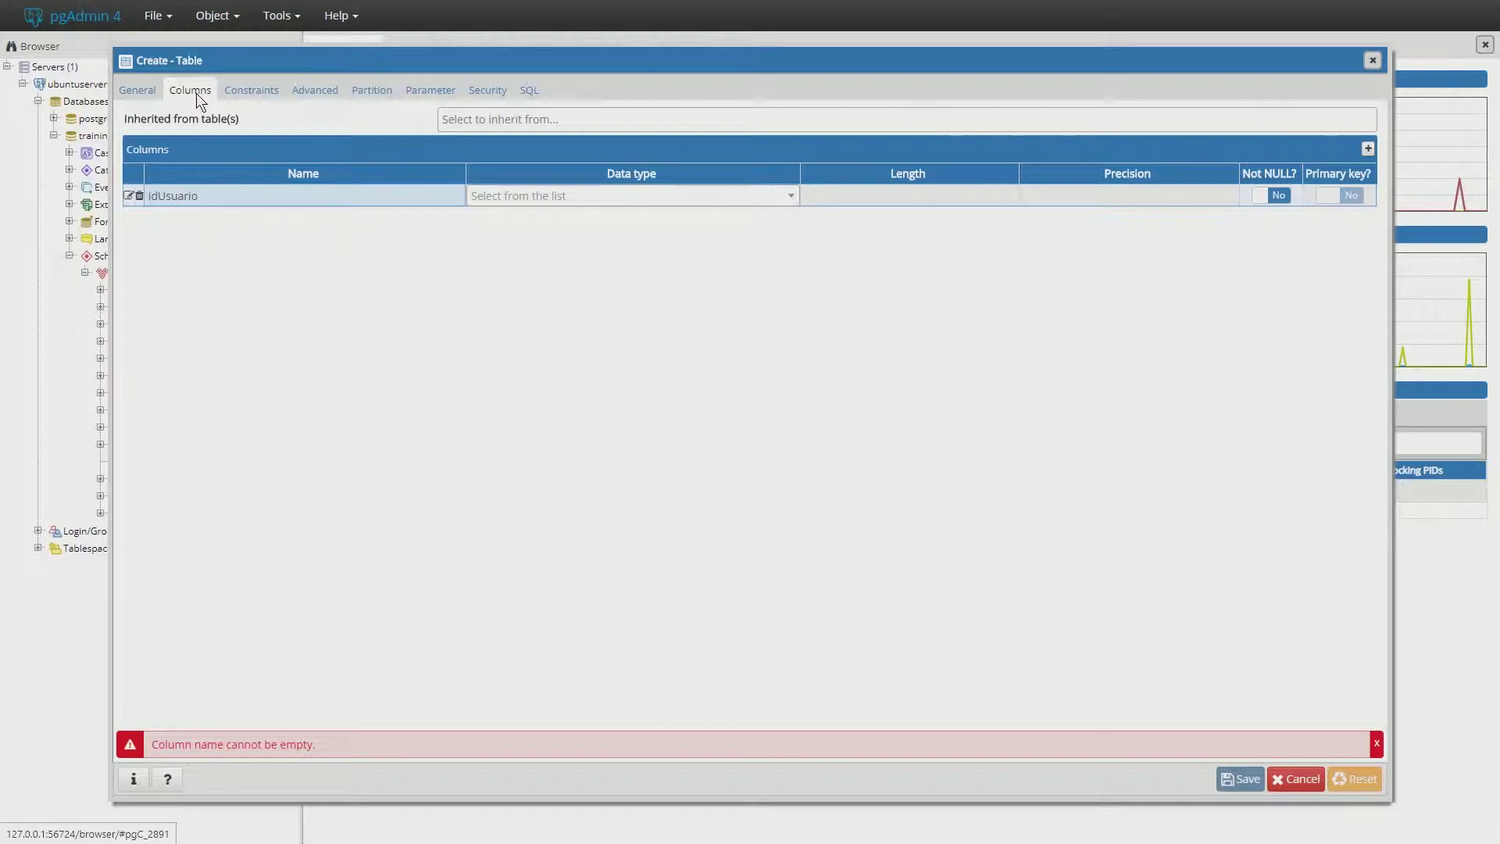
- Set the data type of the idUsuario column to numeric
click(793, 197)
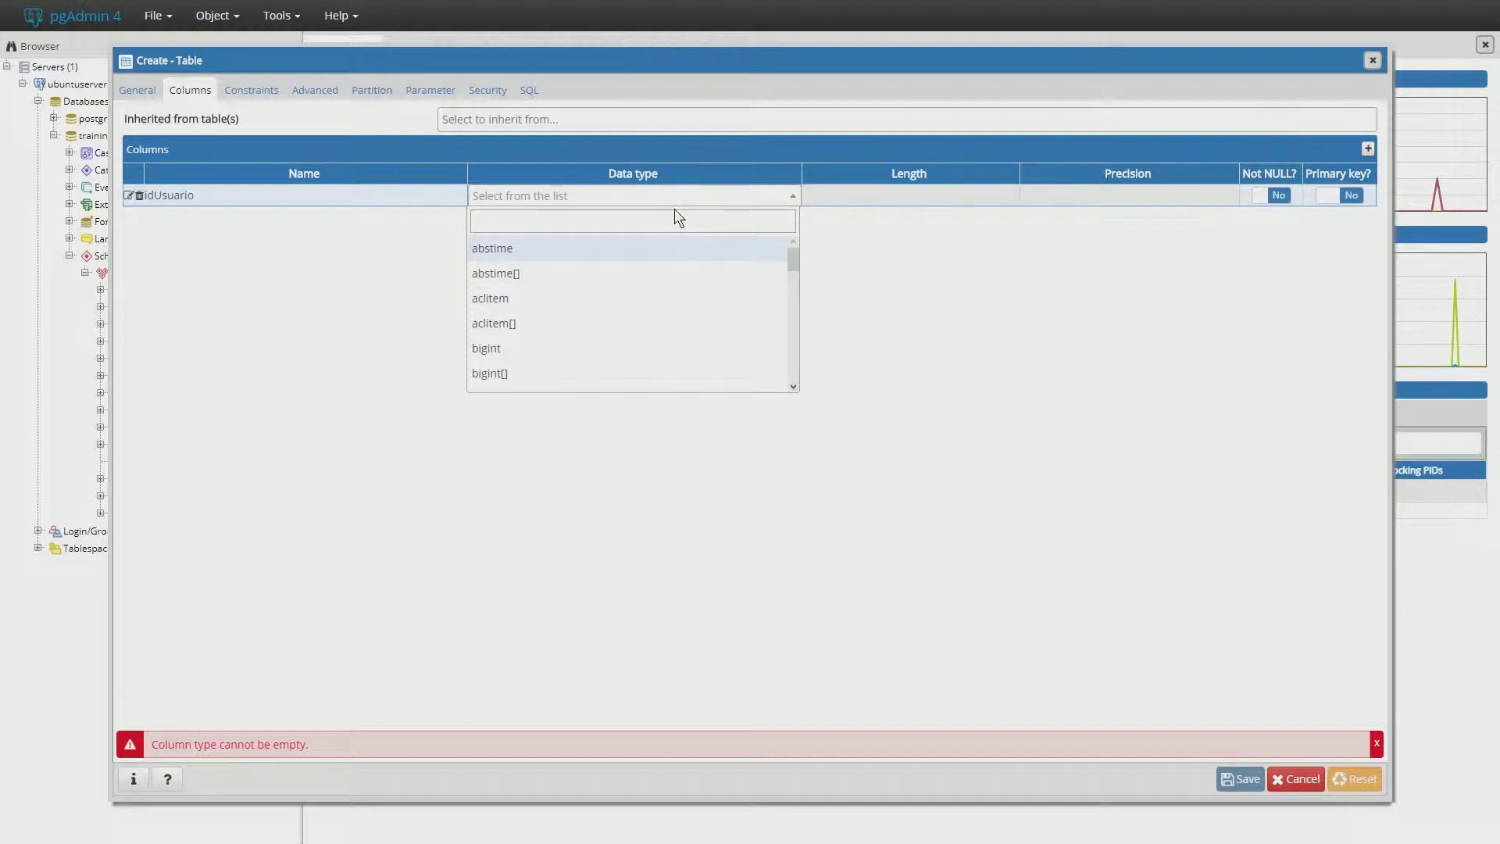
scroll(676, 321, down, 3)
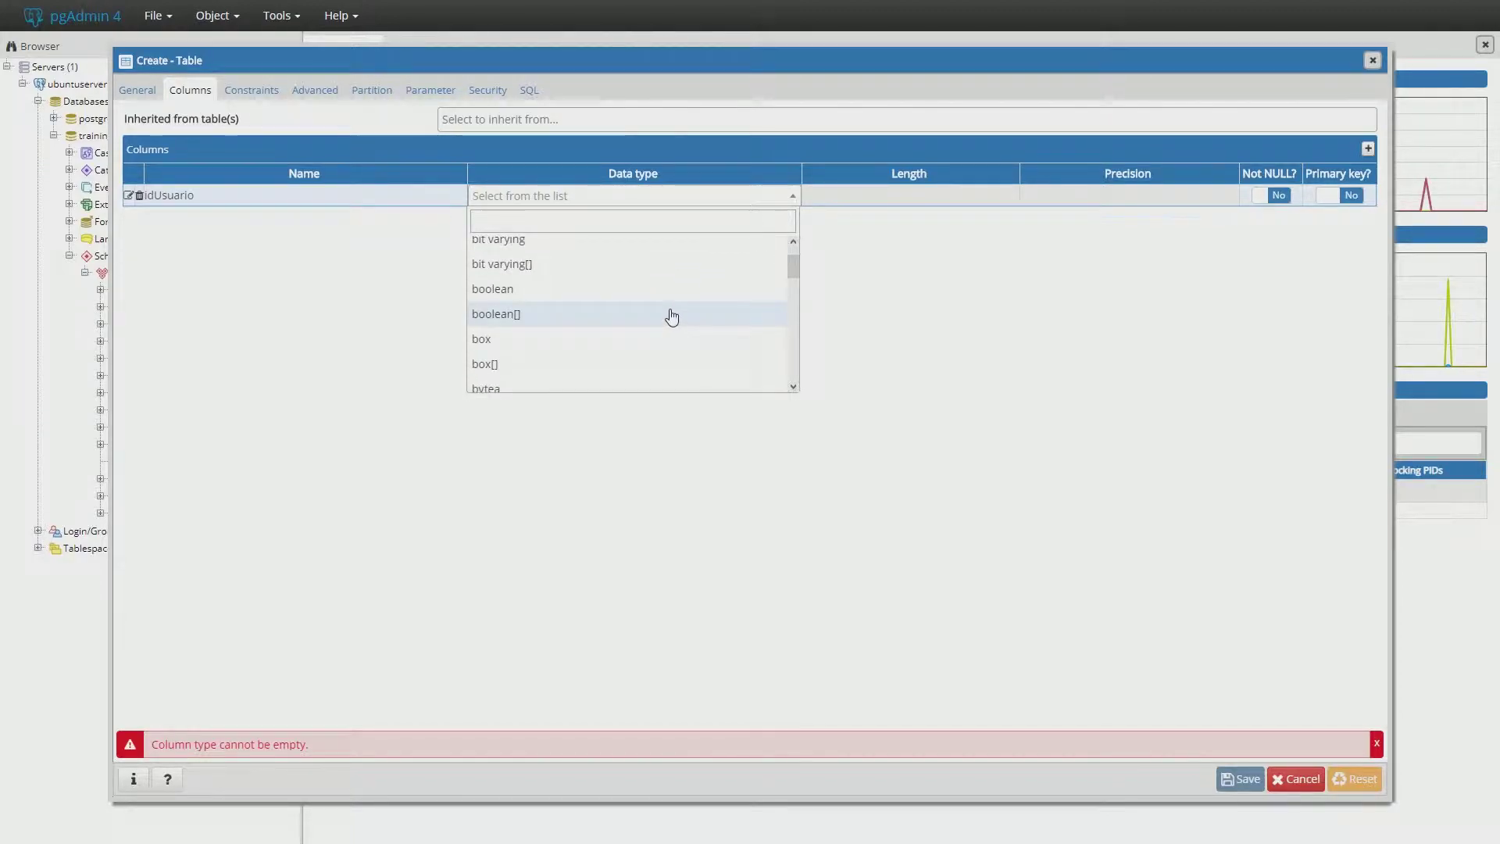
scroll(679, 297, down, 3)
scroll(658, 318, down, 2)
scroll(660, 318, down, 20)
scroll(672, 322, down, 8)
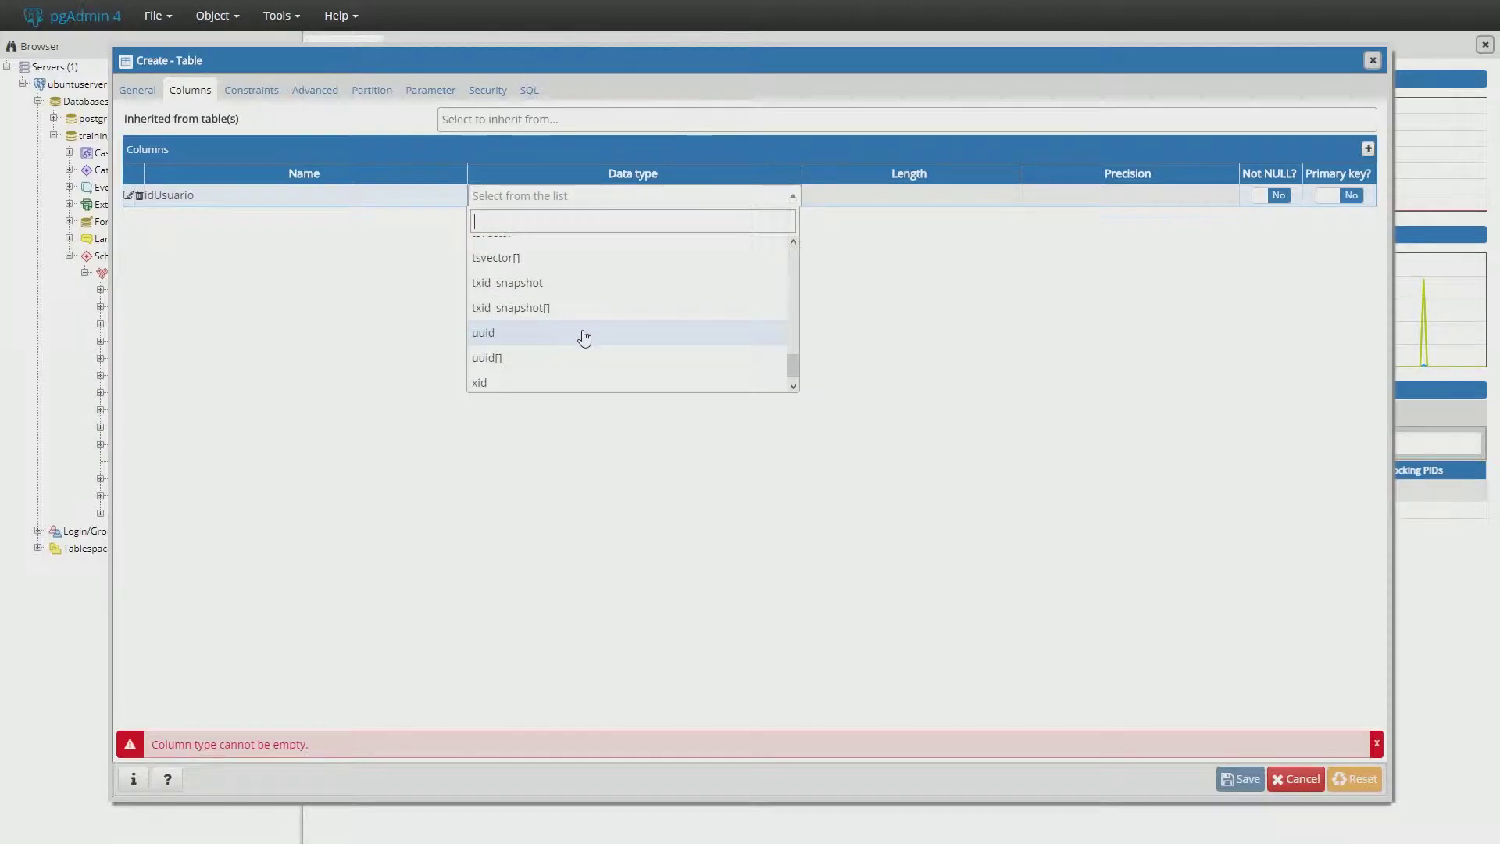
scroll(711, 312, up, 6)
scroll(665, 313, up, 10)
scroll(665, 320, up, 8)
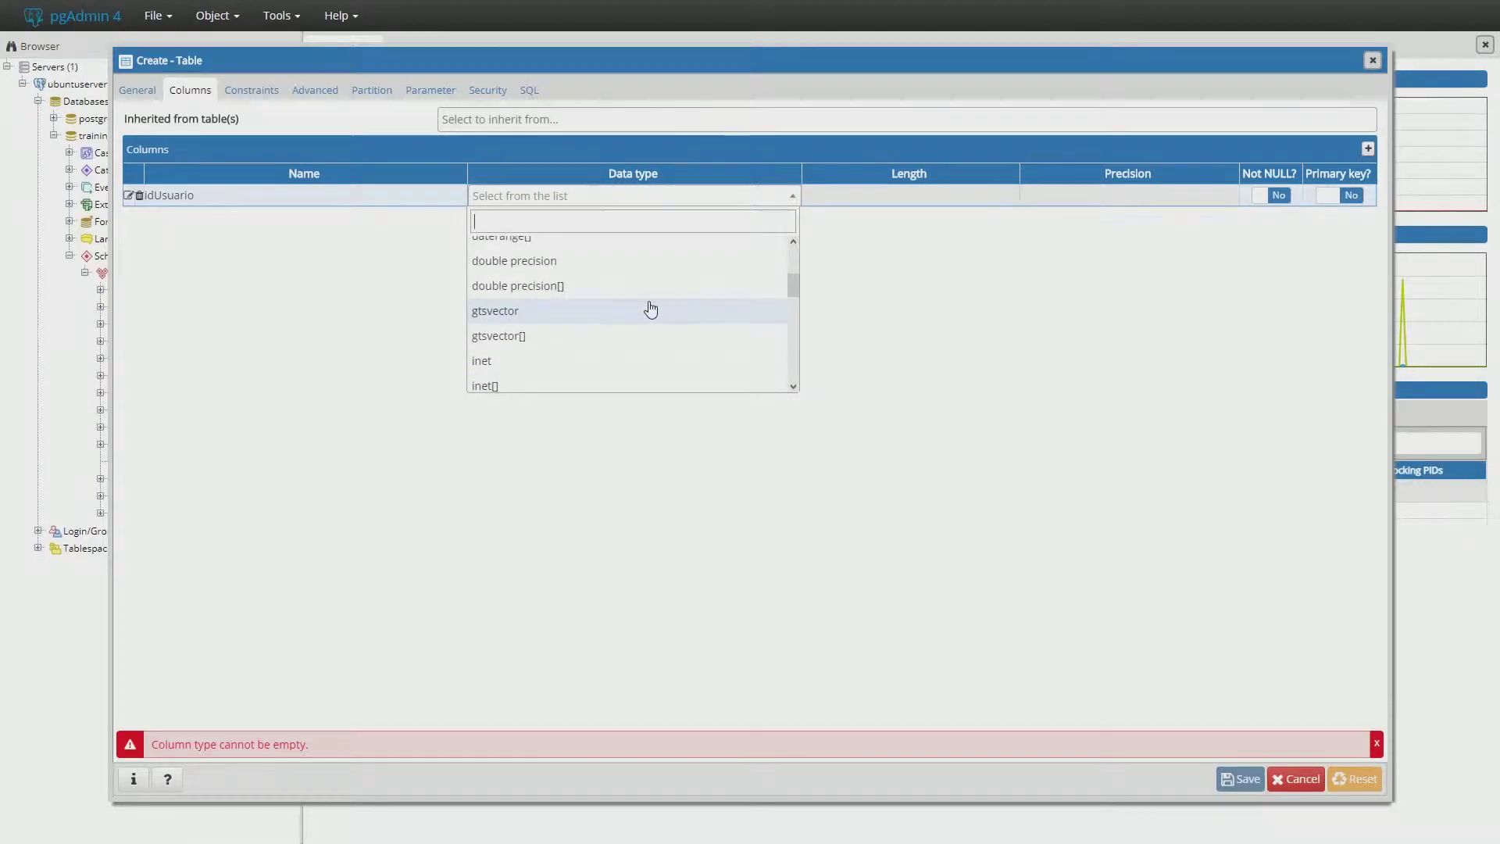
scroll(649, 325, down, 5)
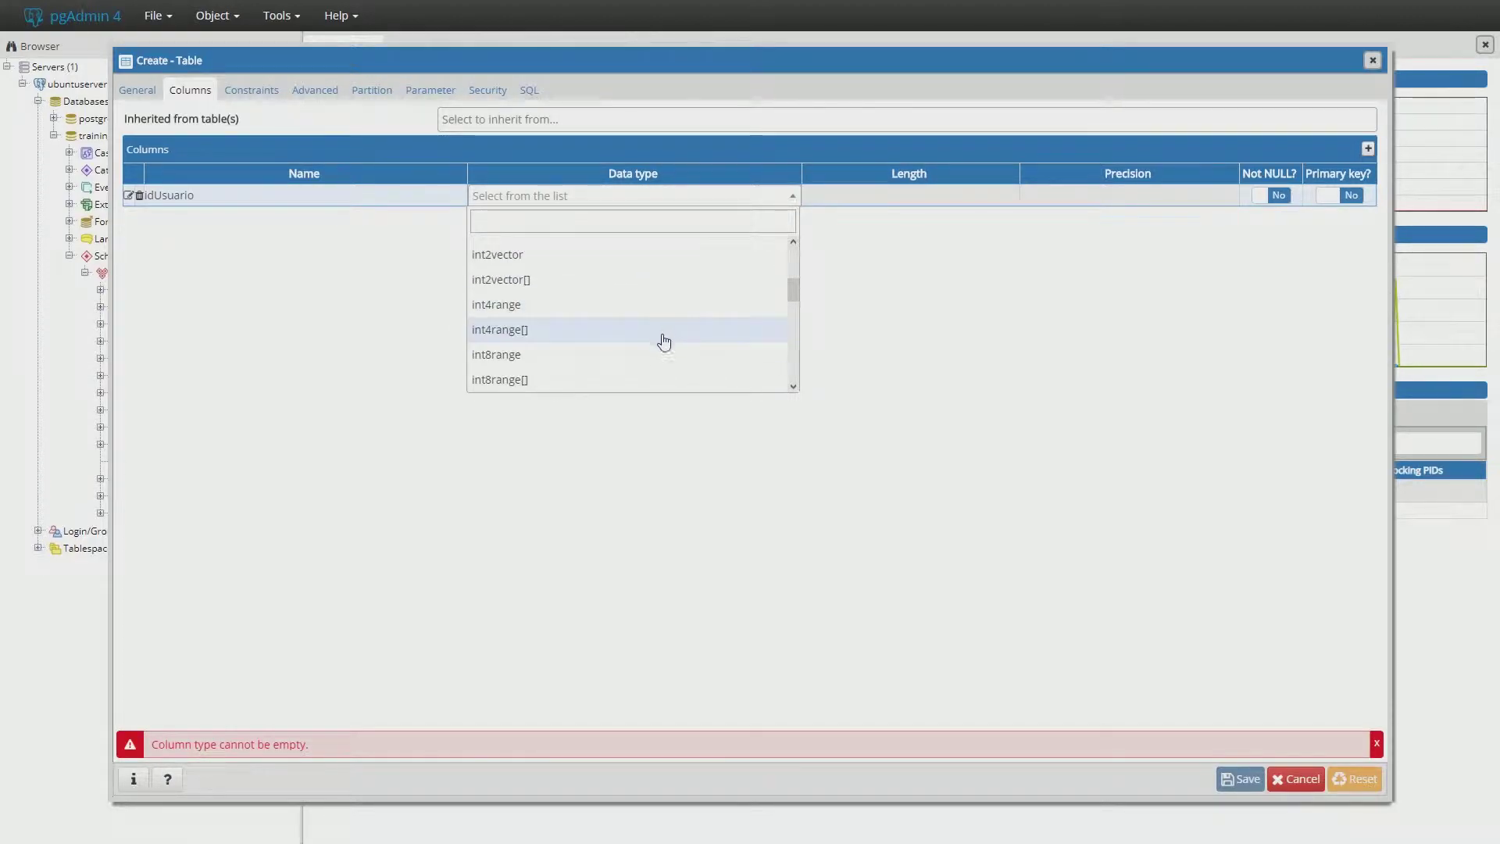
scroll(653, 325, up, 1)
scroll(648, 323, down, 4)
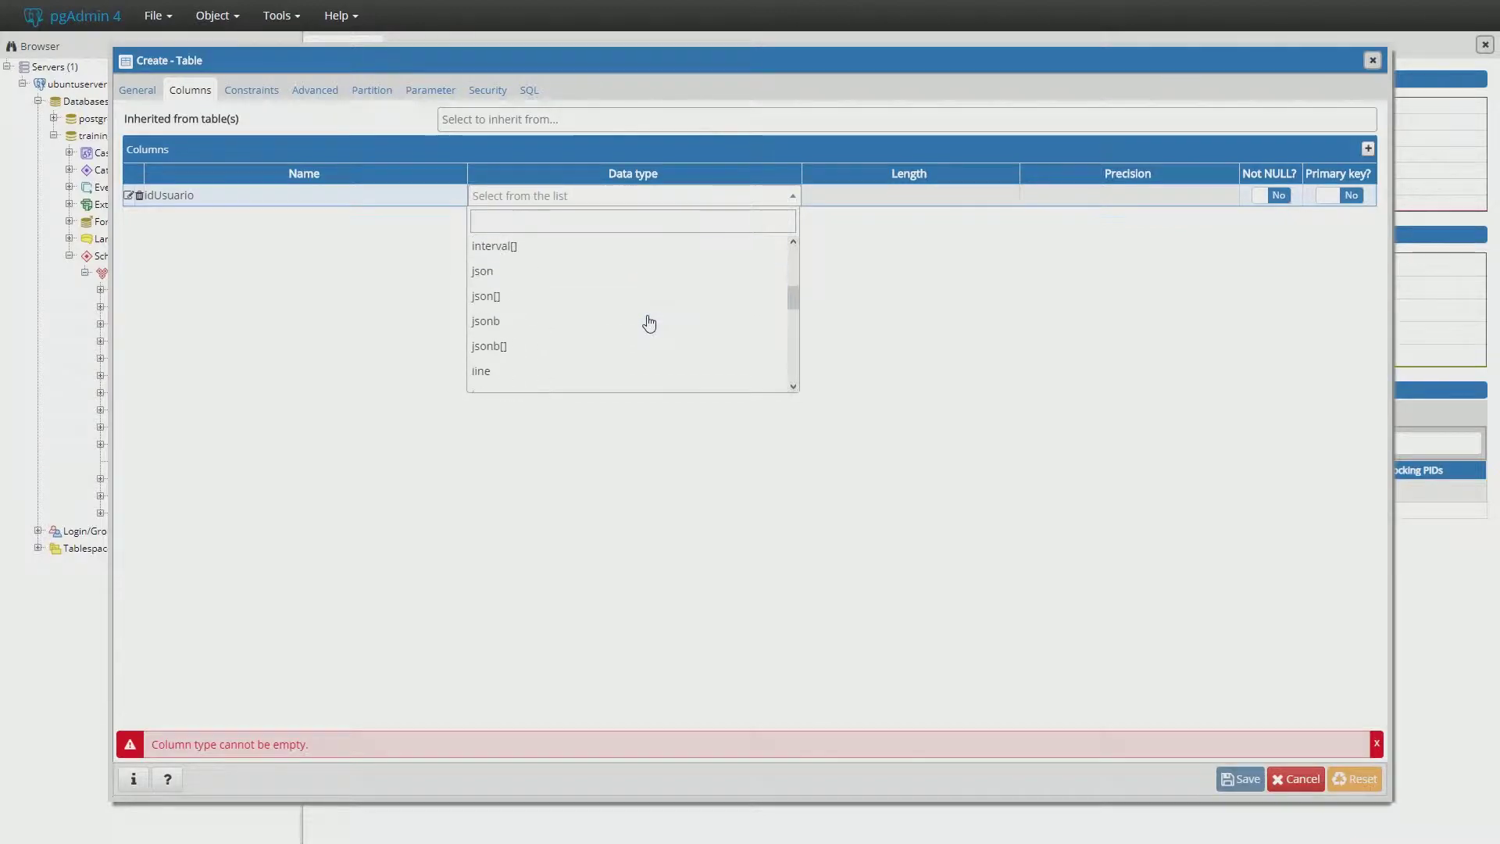
scroll(647, 321, down, 8)
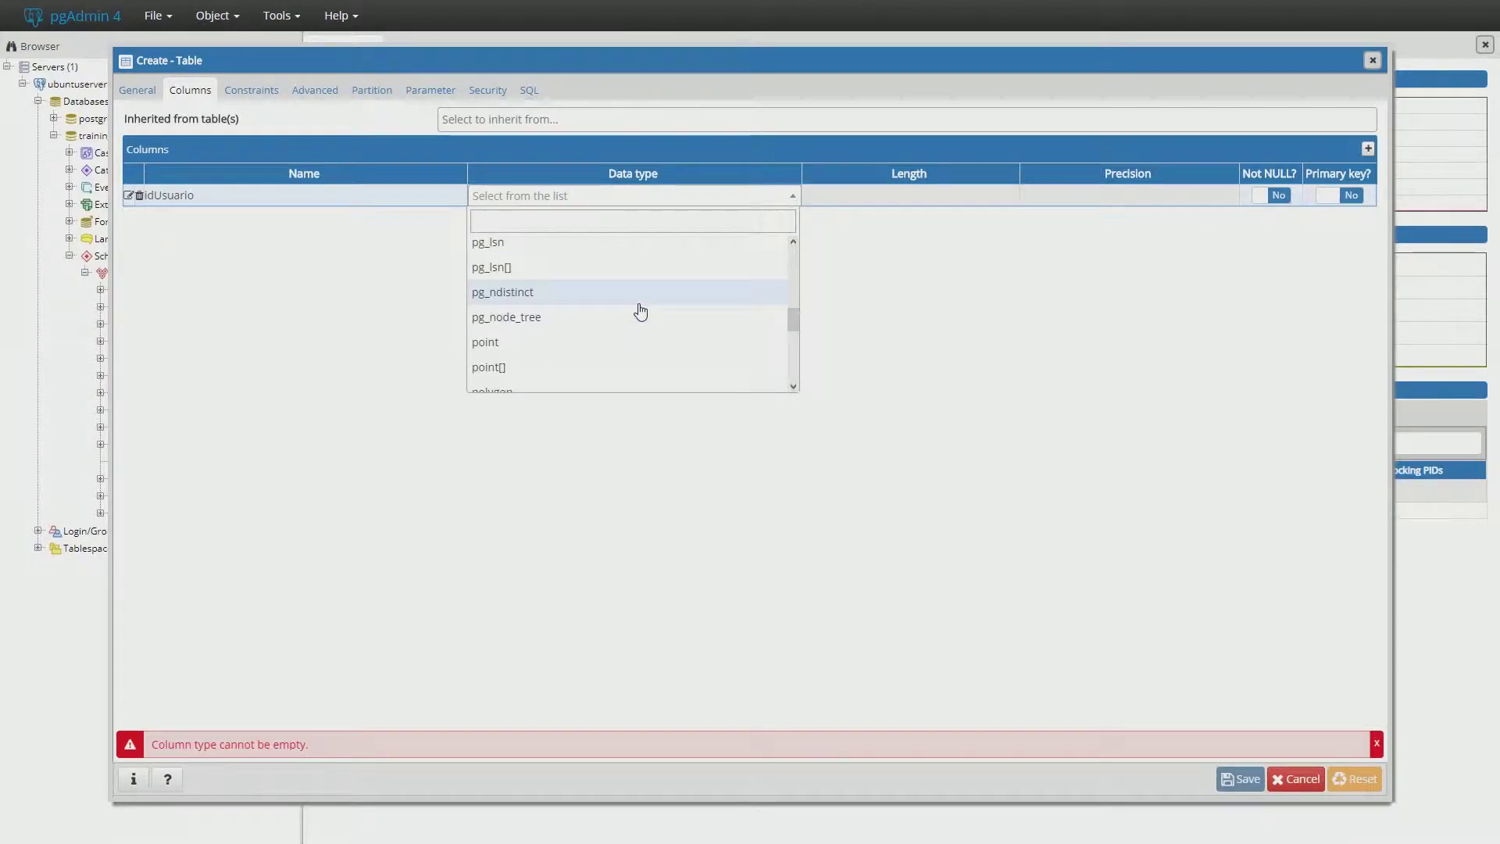
scroll(641, 312, down, 8)
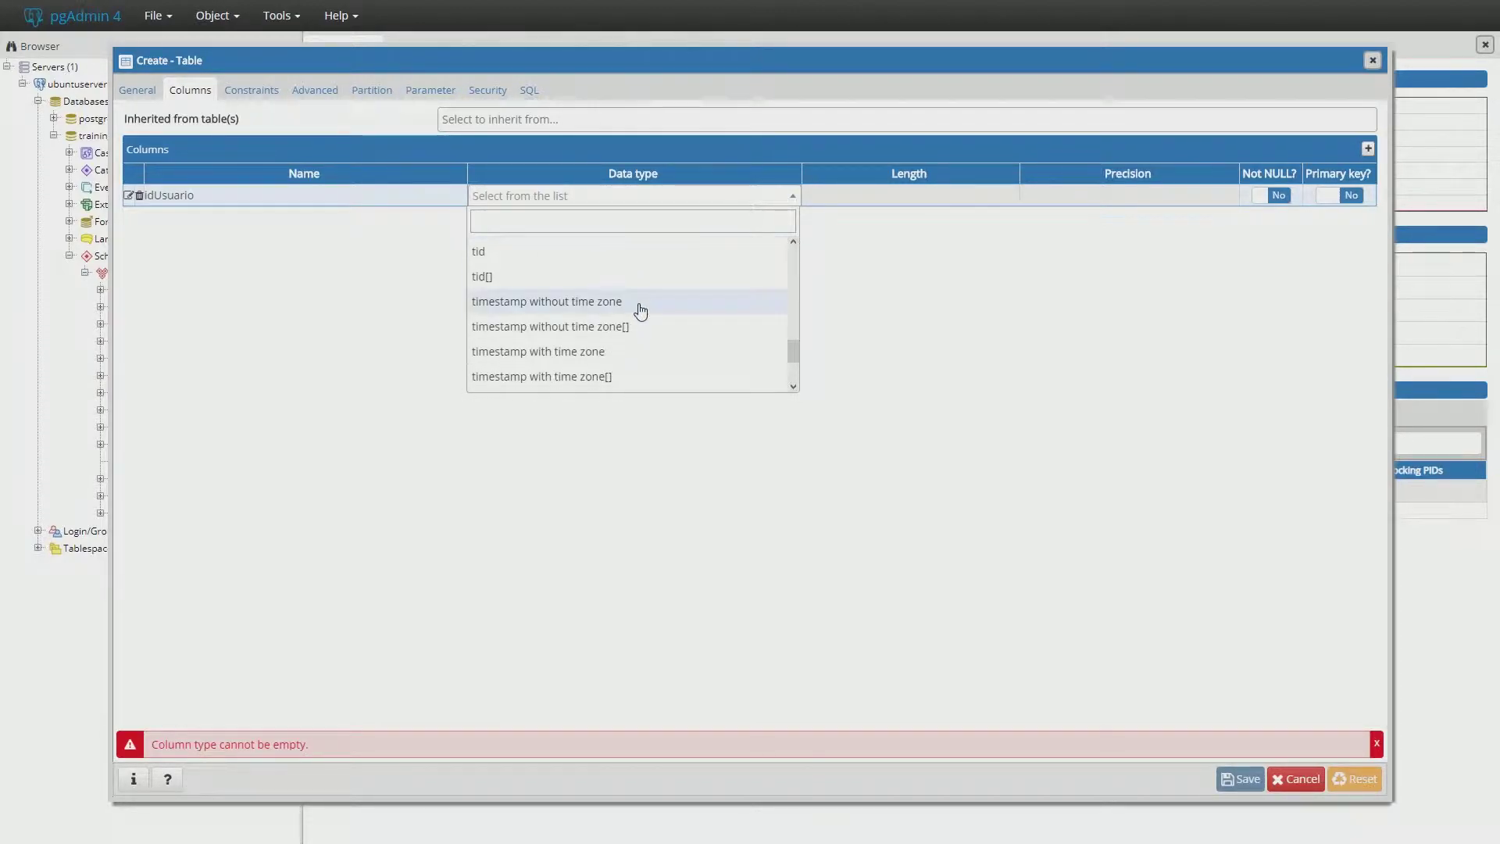
scroll(640, 312, up, 6)
scroll(640, 312, down, 3)
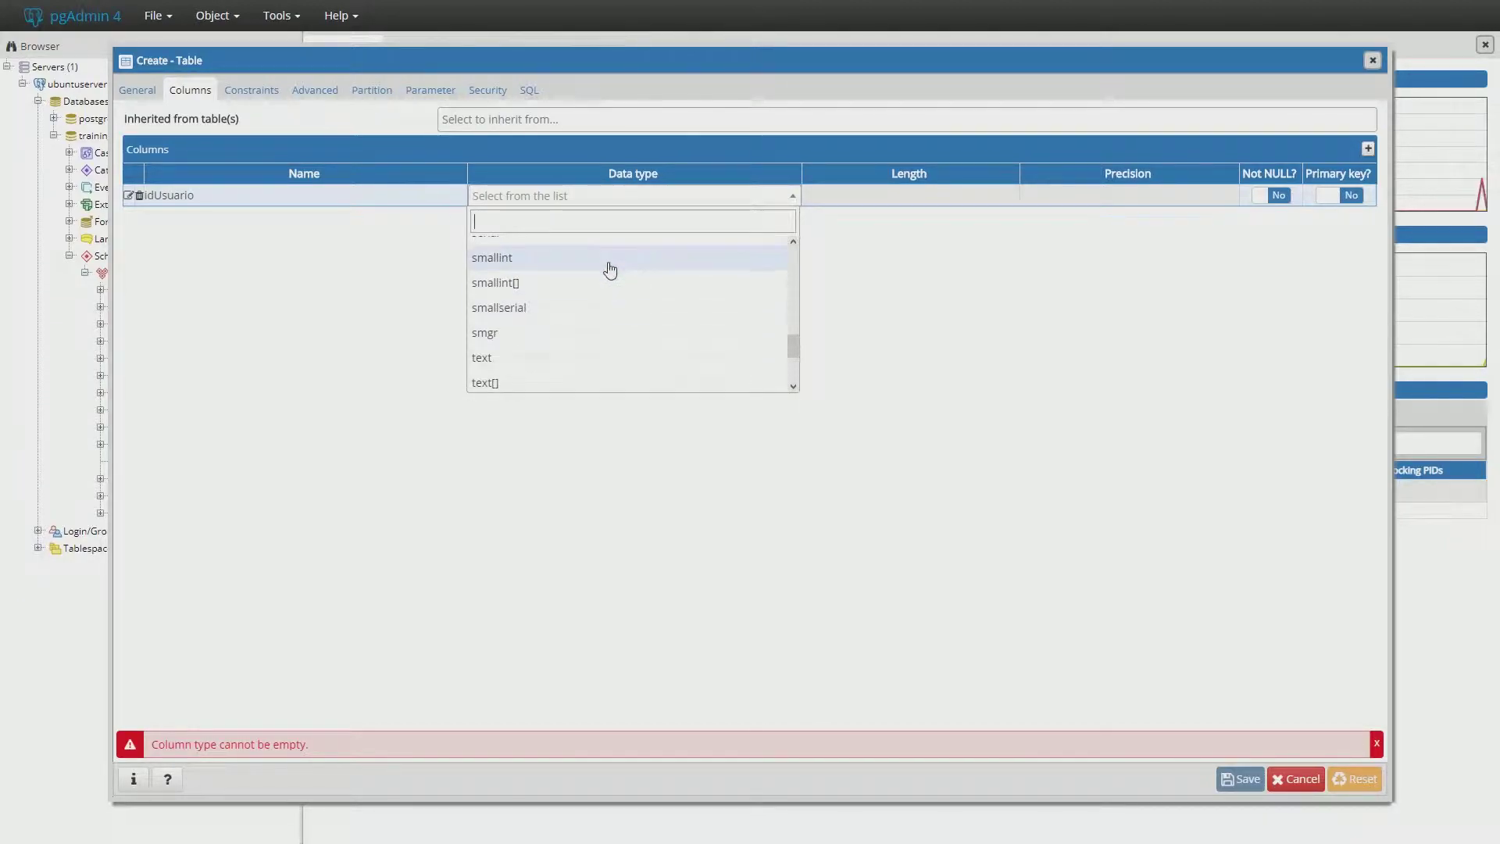
scroll(605, 297, up, 3)
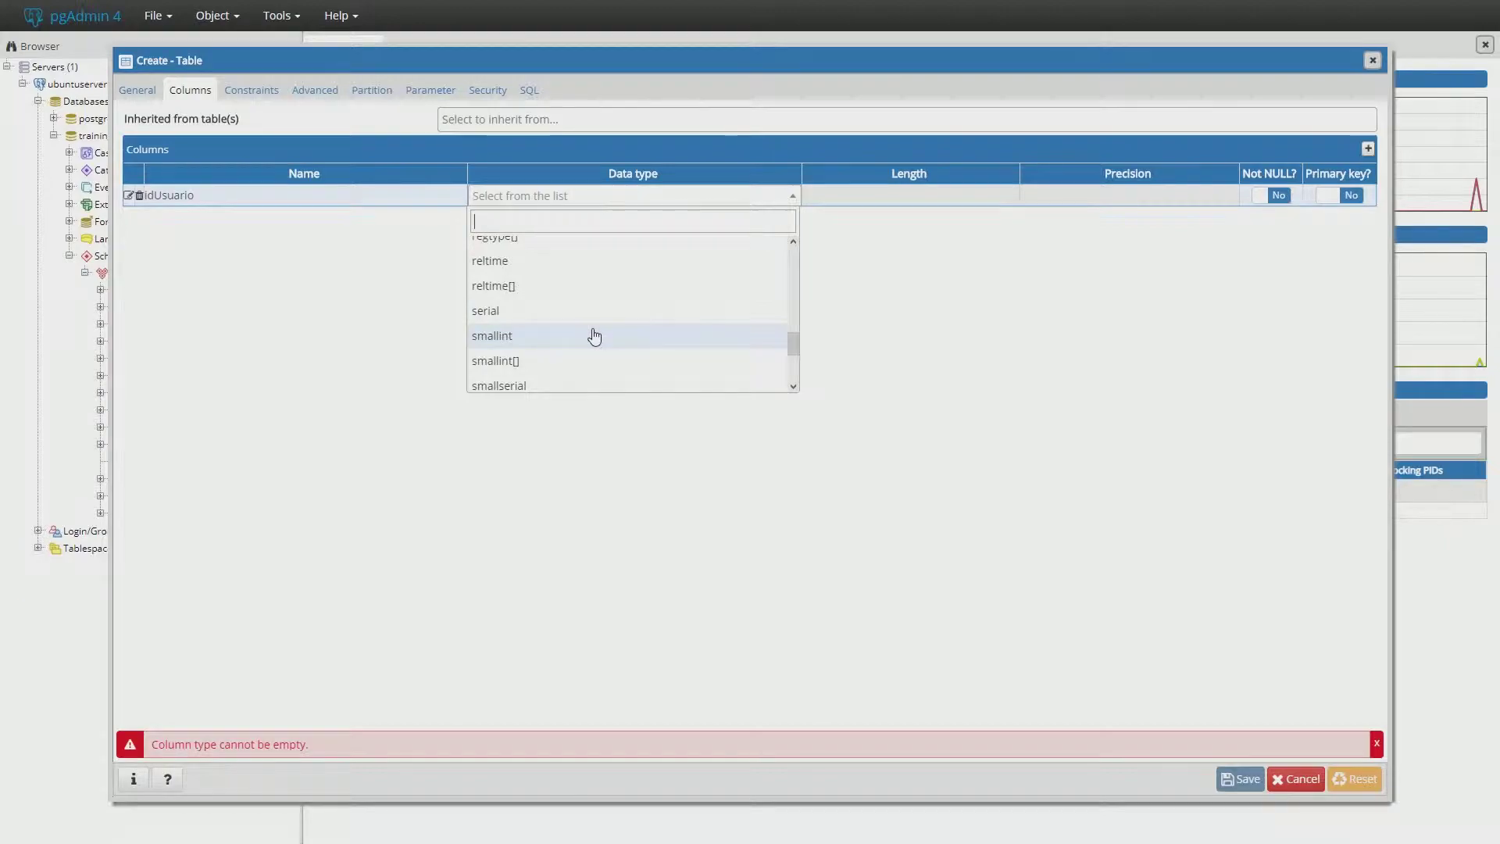
scroll(595, 335, up, 12)
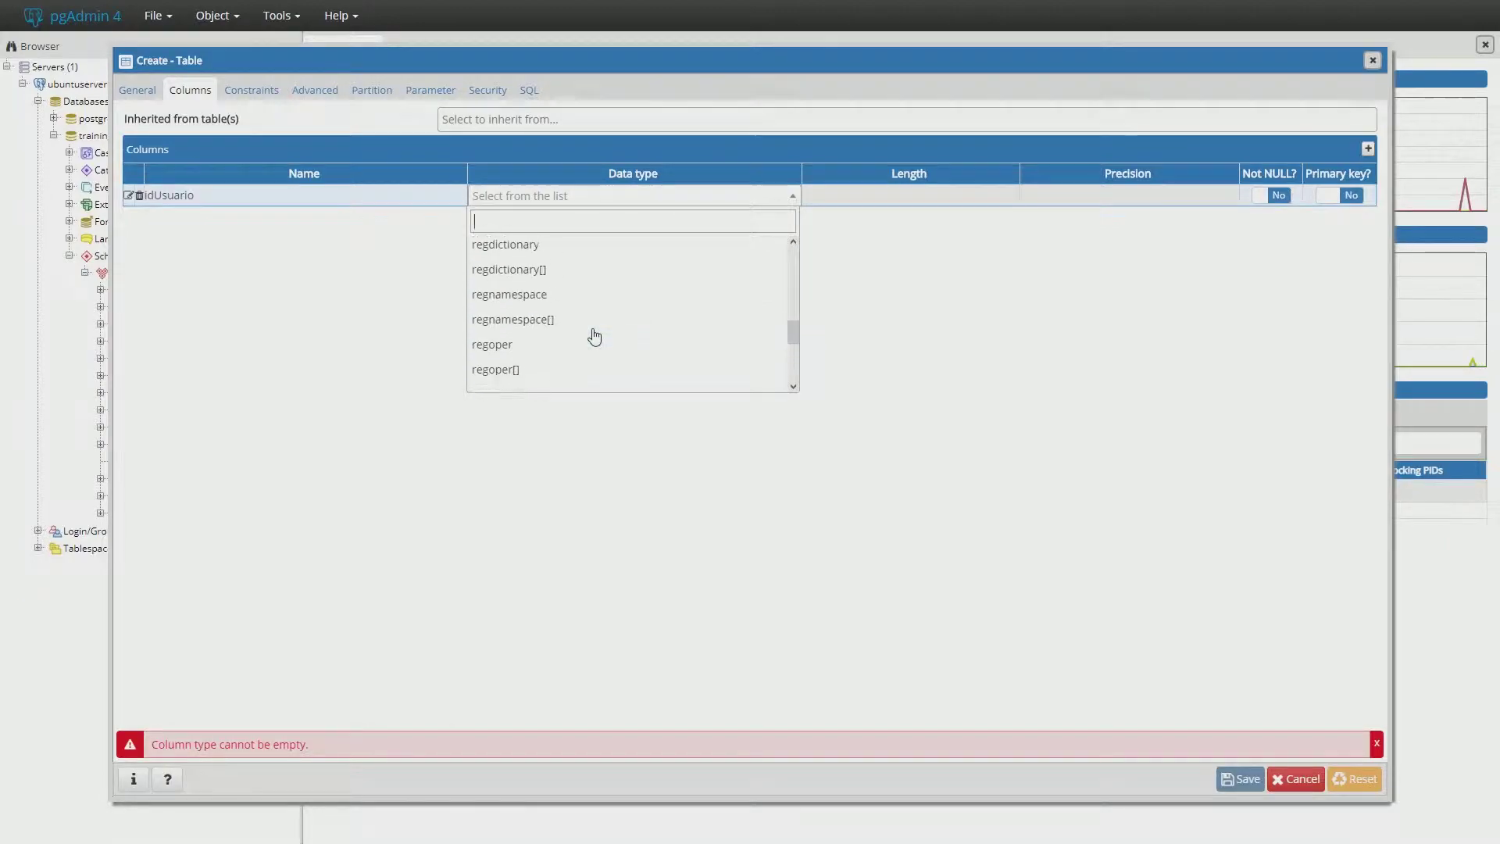
scroll(596, 334, down, 3)
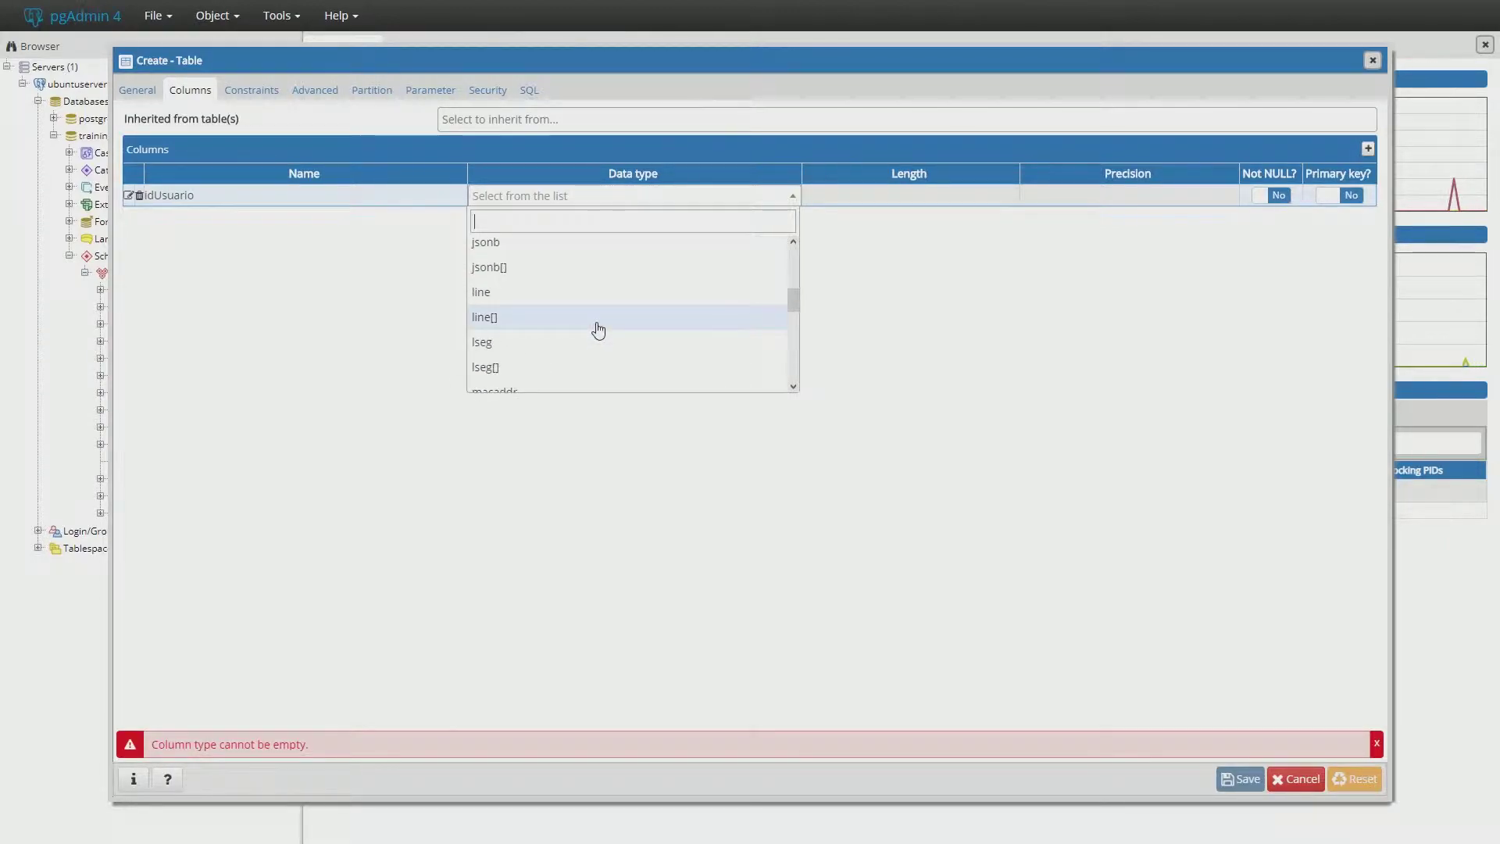
scroll(605, 322, up, 9)
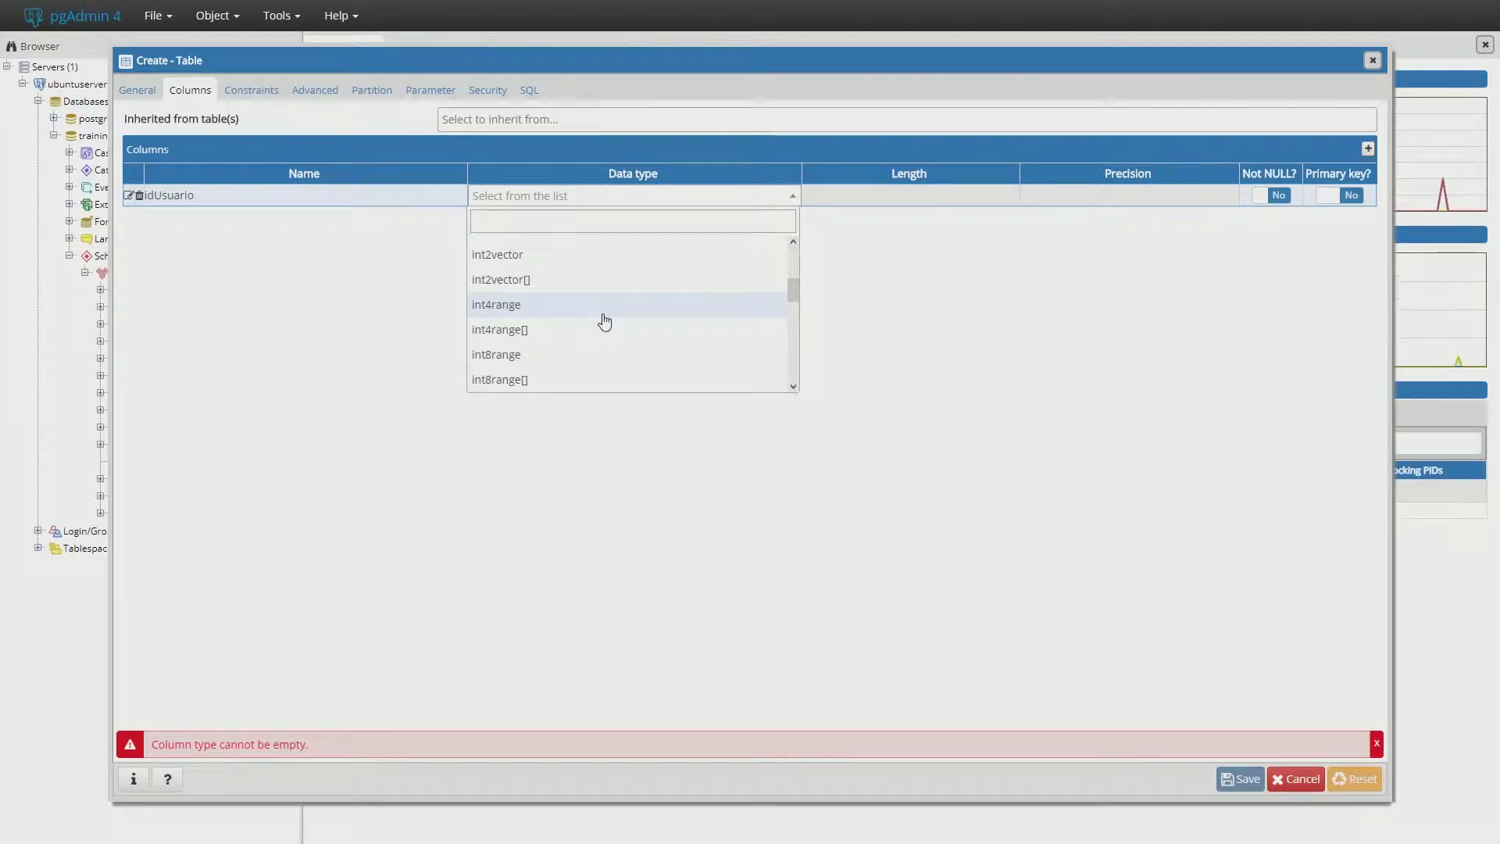
scroll(605, 322, down, 10)
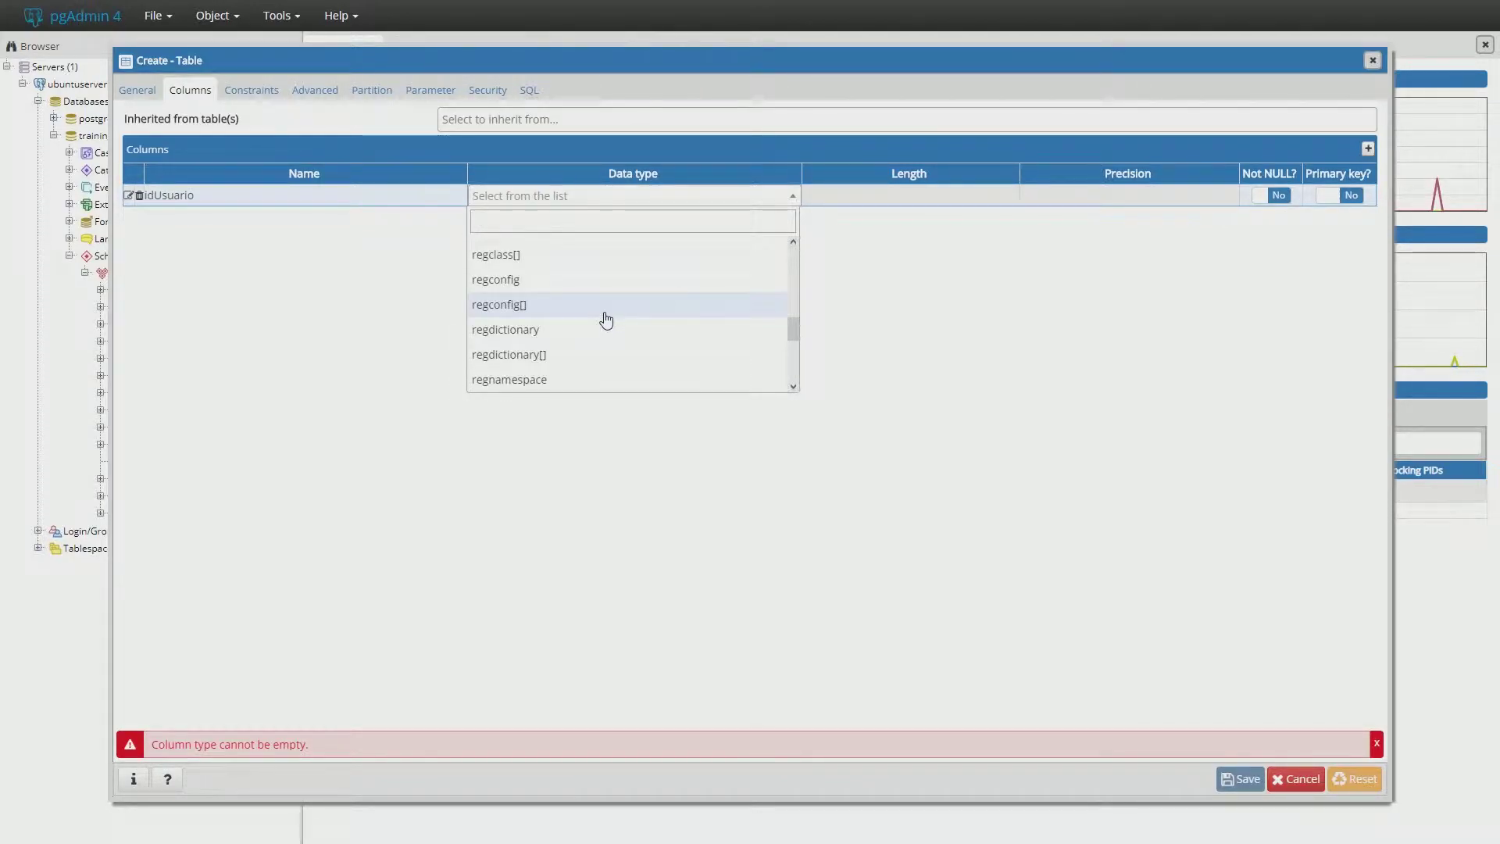
scroll(606, 317, up, 3)
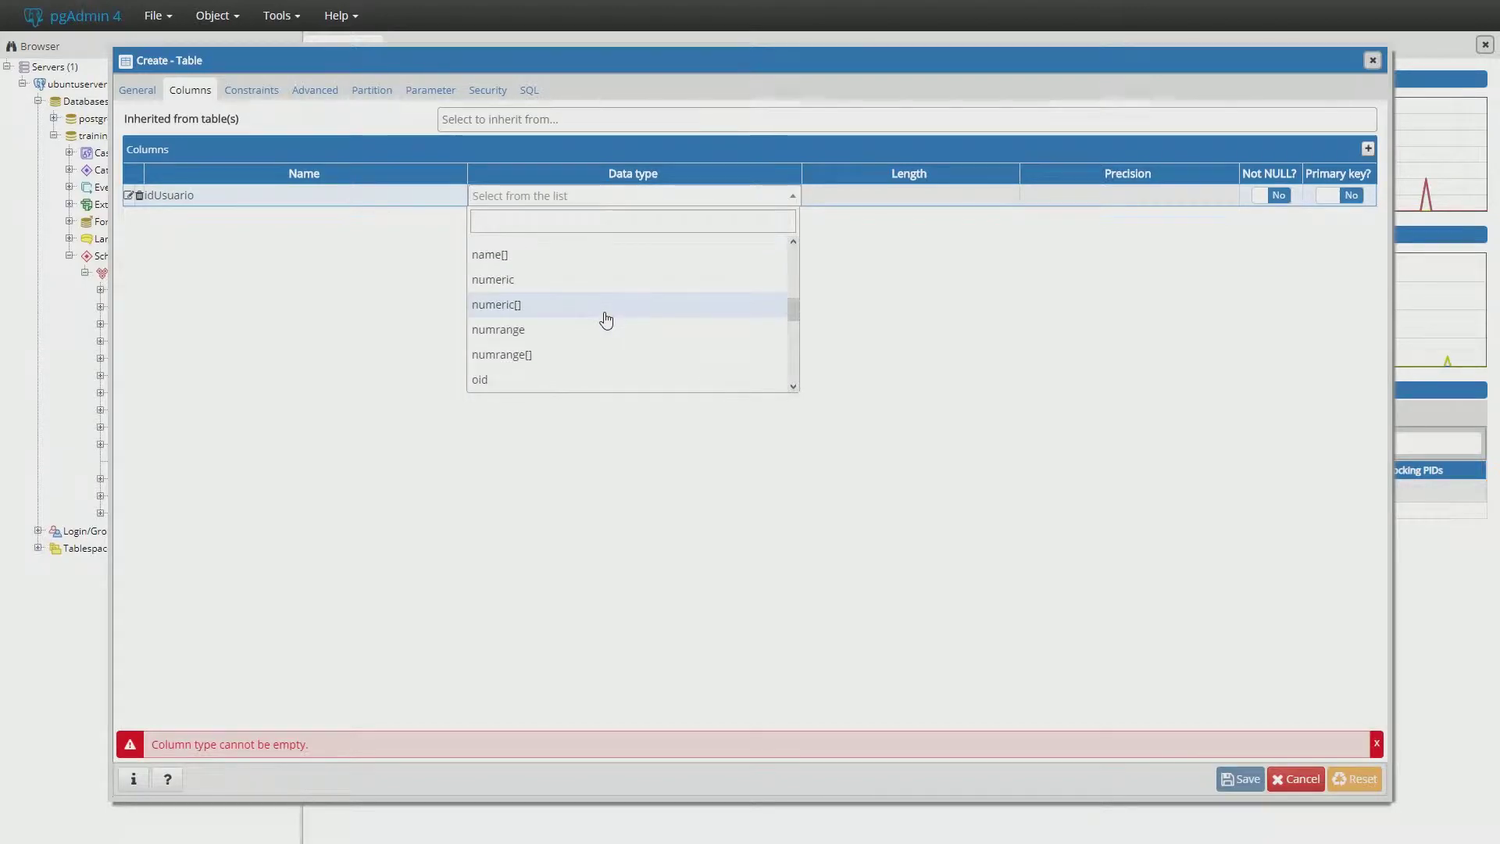
click(575, 279)
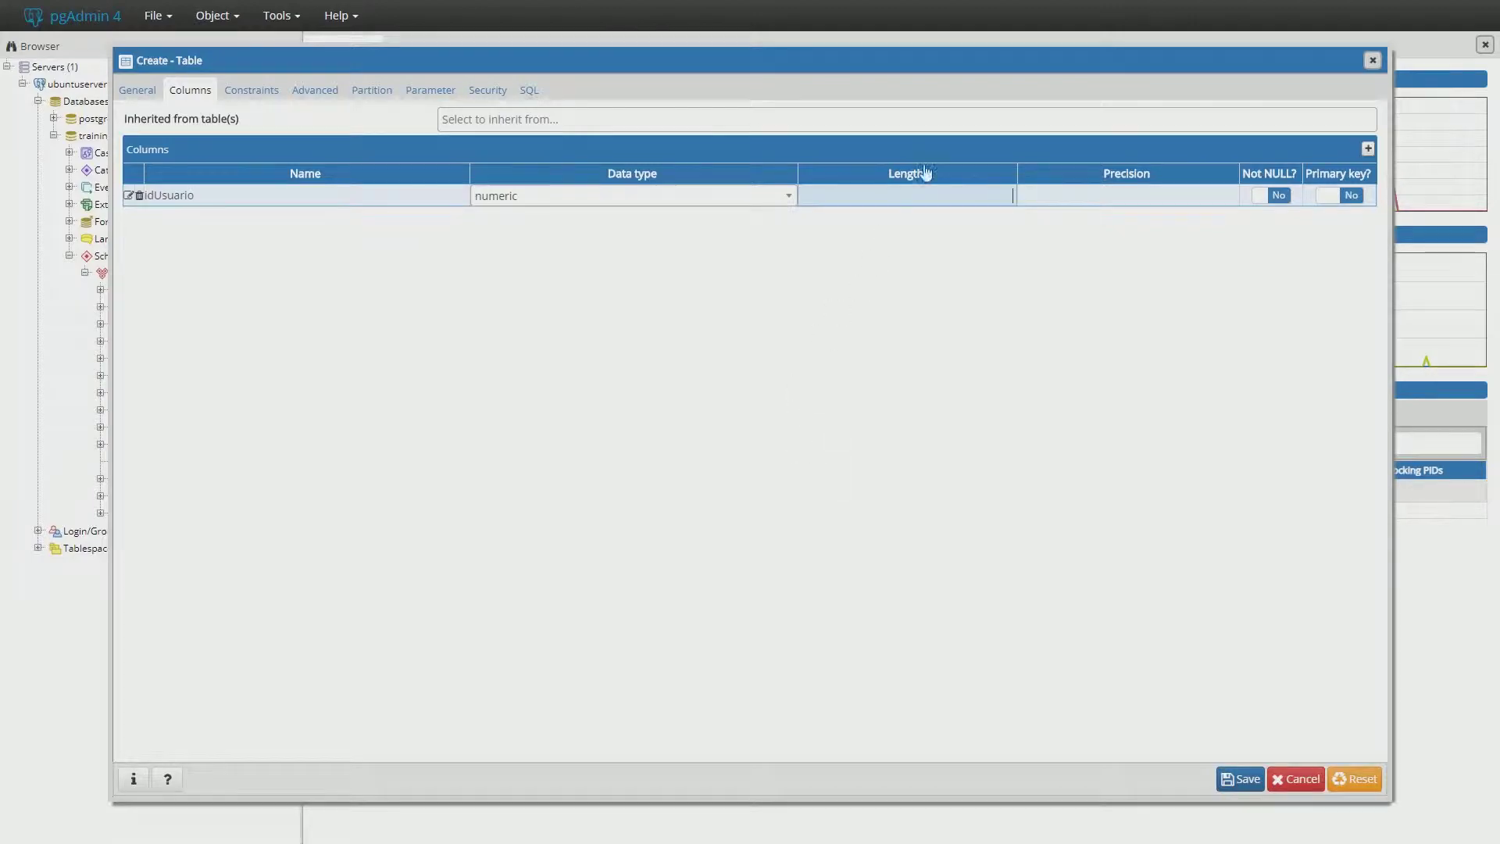
- Give the idUsuario column a length of 5 and a precision of 0
click(1102, 196)
text(0)
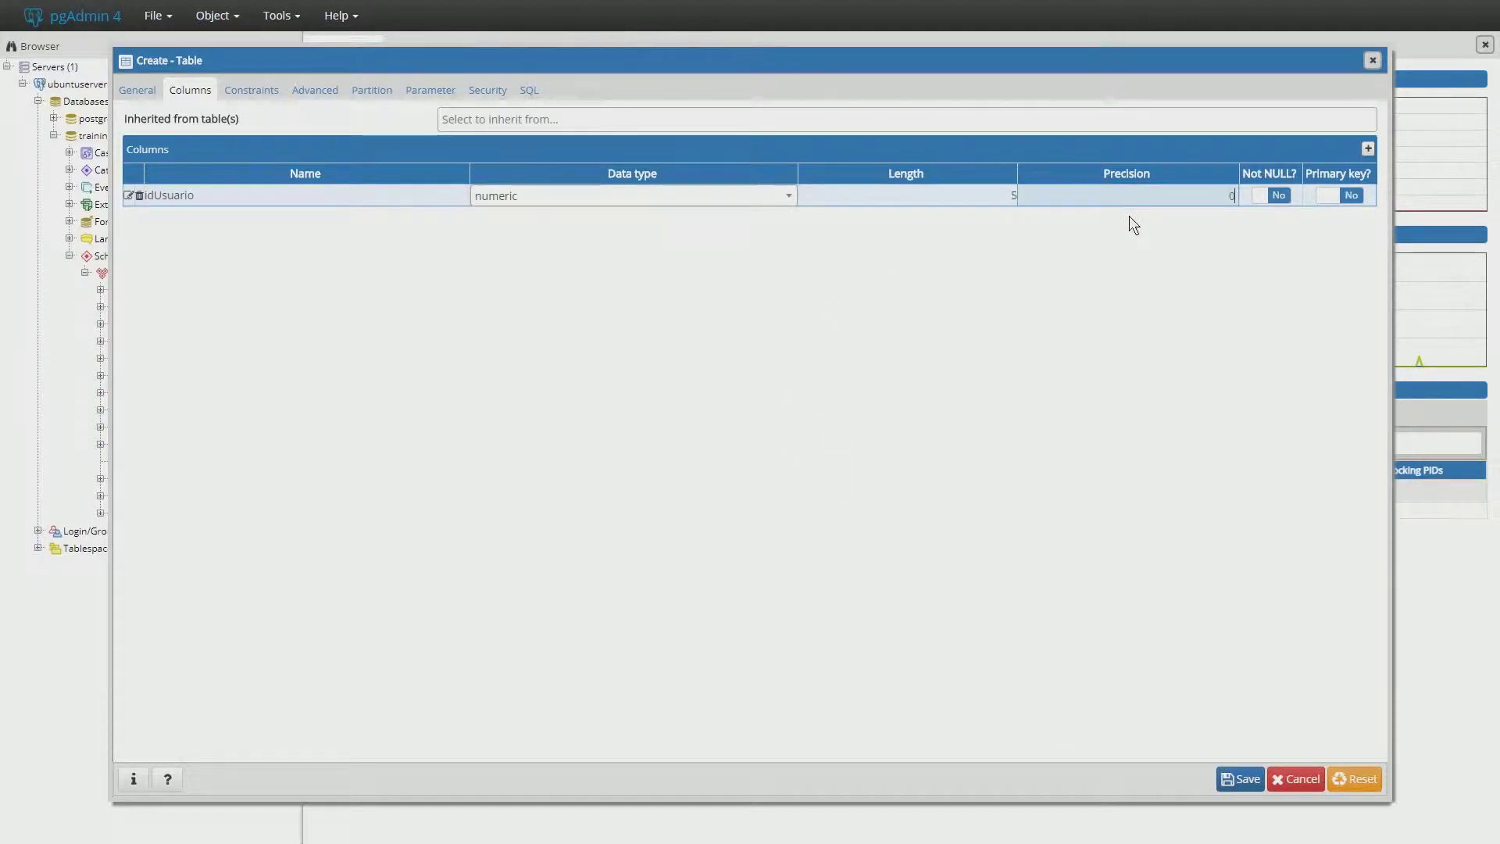
click(1178, 239)
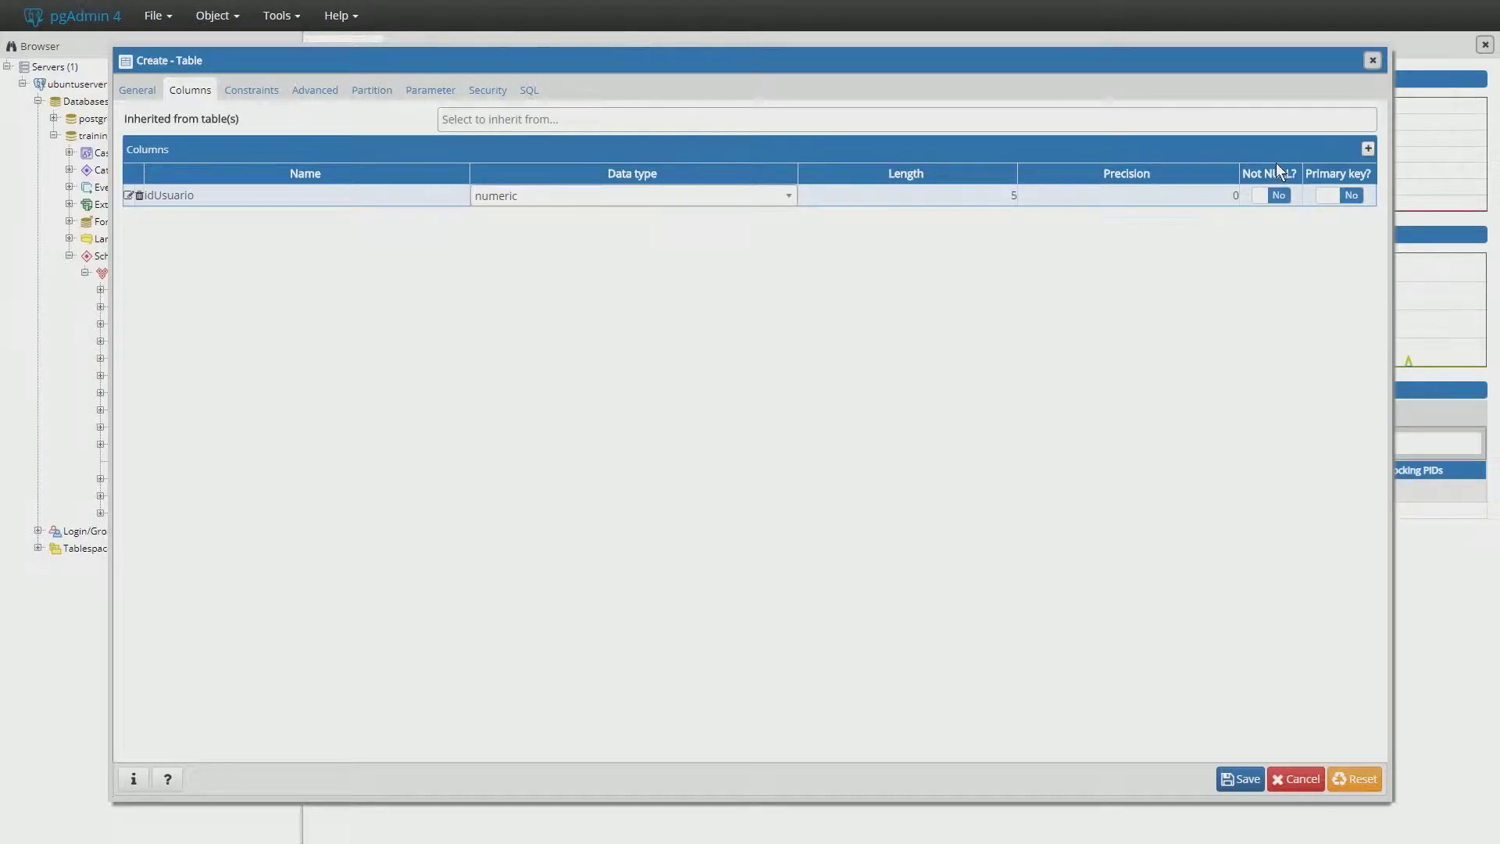
- Make idUsuario the table's primary key, leaving its Not NULL option set to No
click(1282, 200)
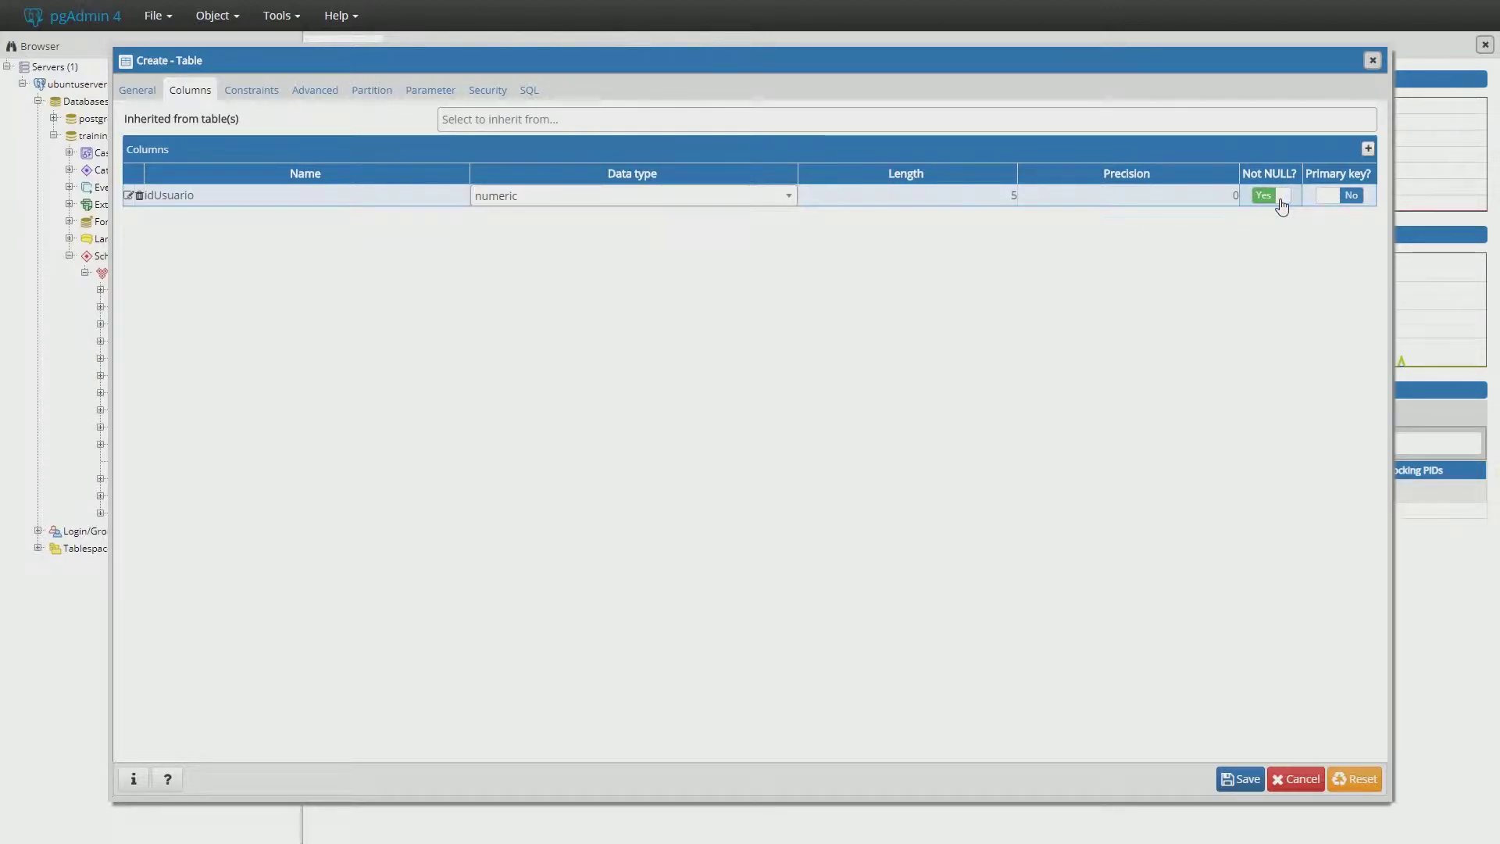
click(1268, 200)
click(1339, 202)
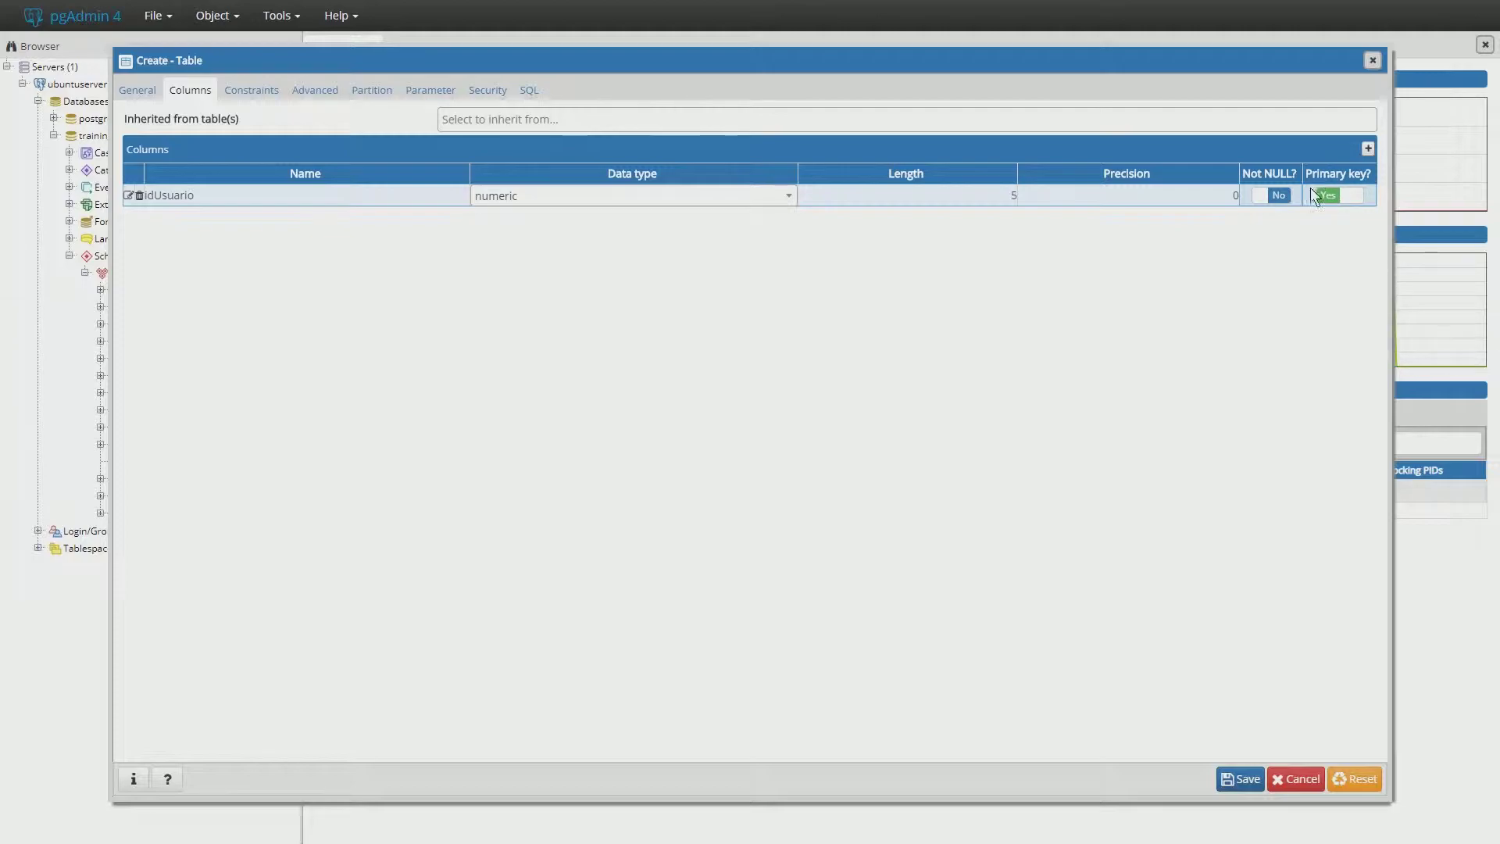
- Add a second column named nombre with the text data type
click(1366, 151)
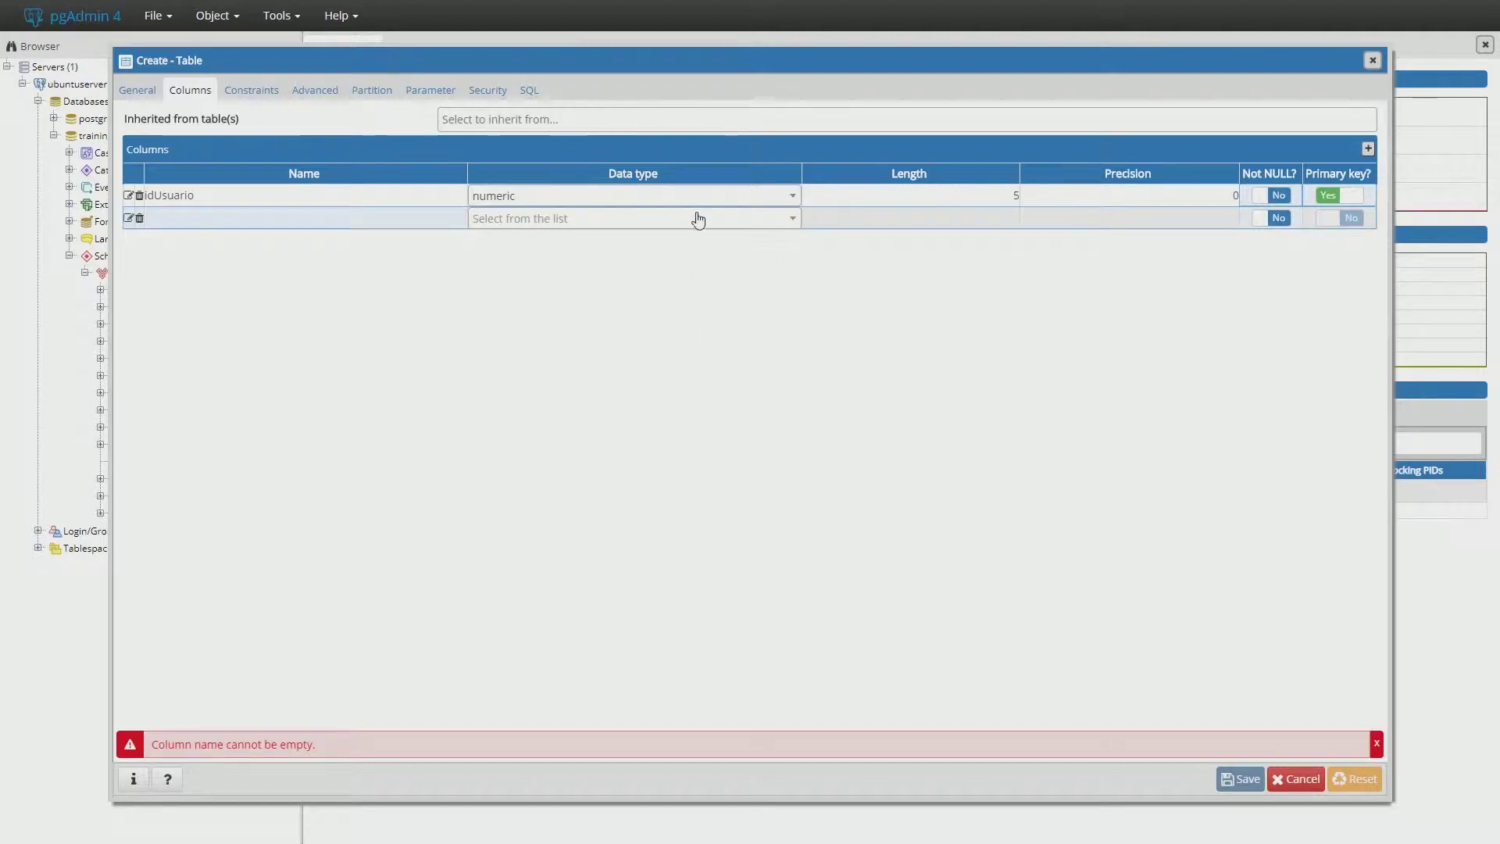
click(268, 223)
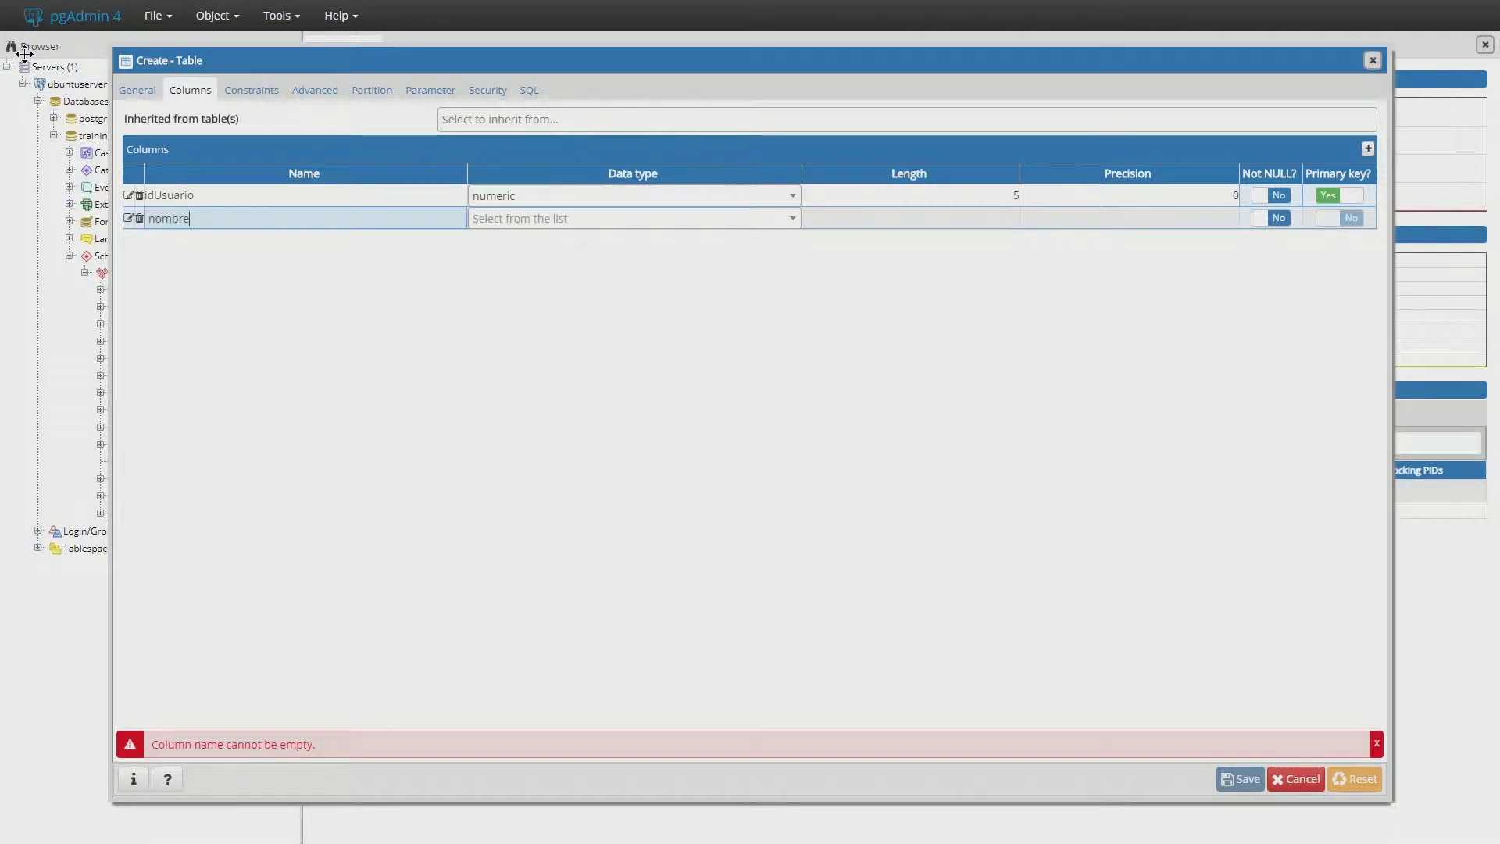
click(599, 225)
scroll(602, 336, down, 10)
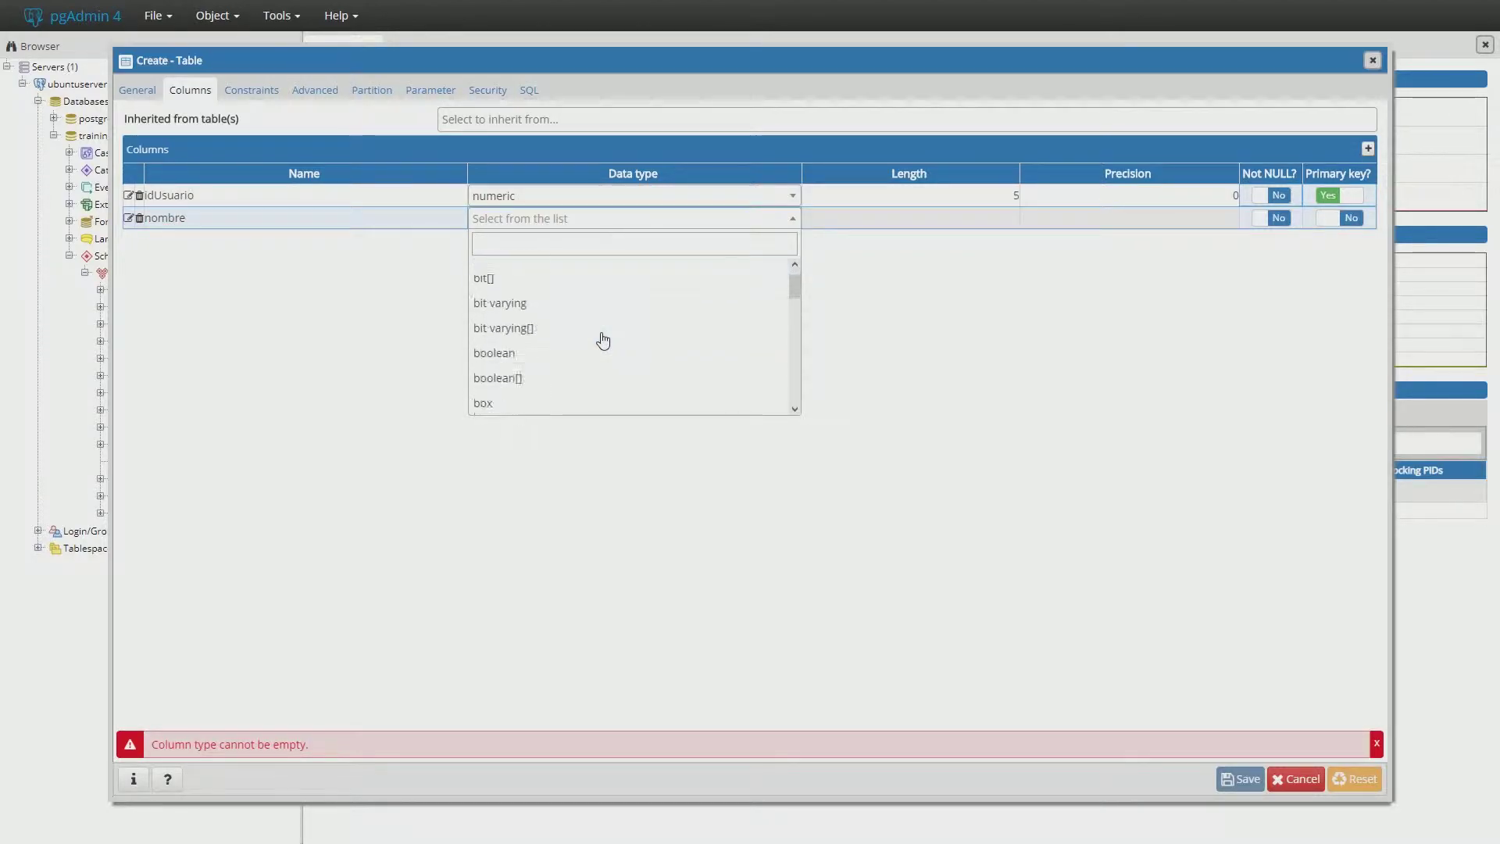
scroll(610, 333, down, 15)
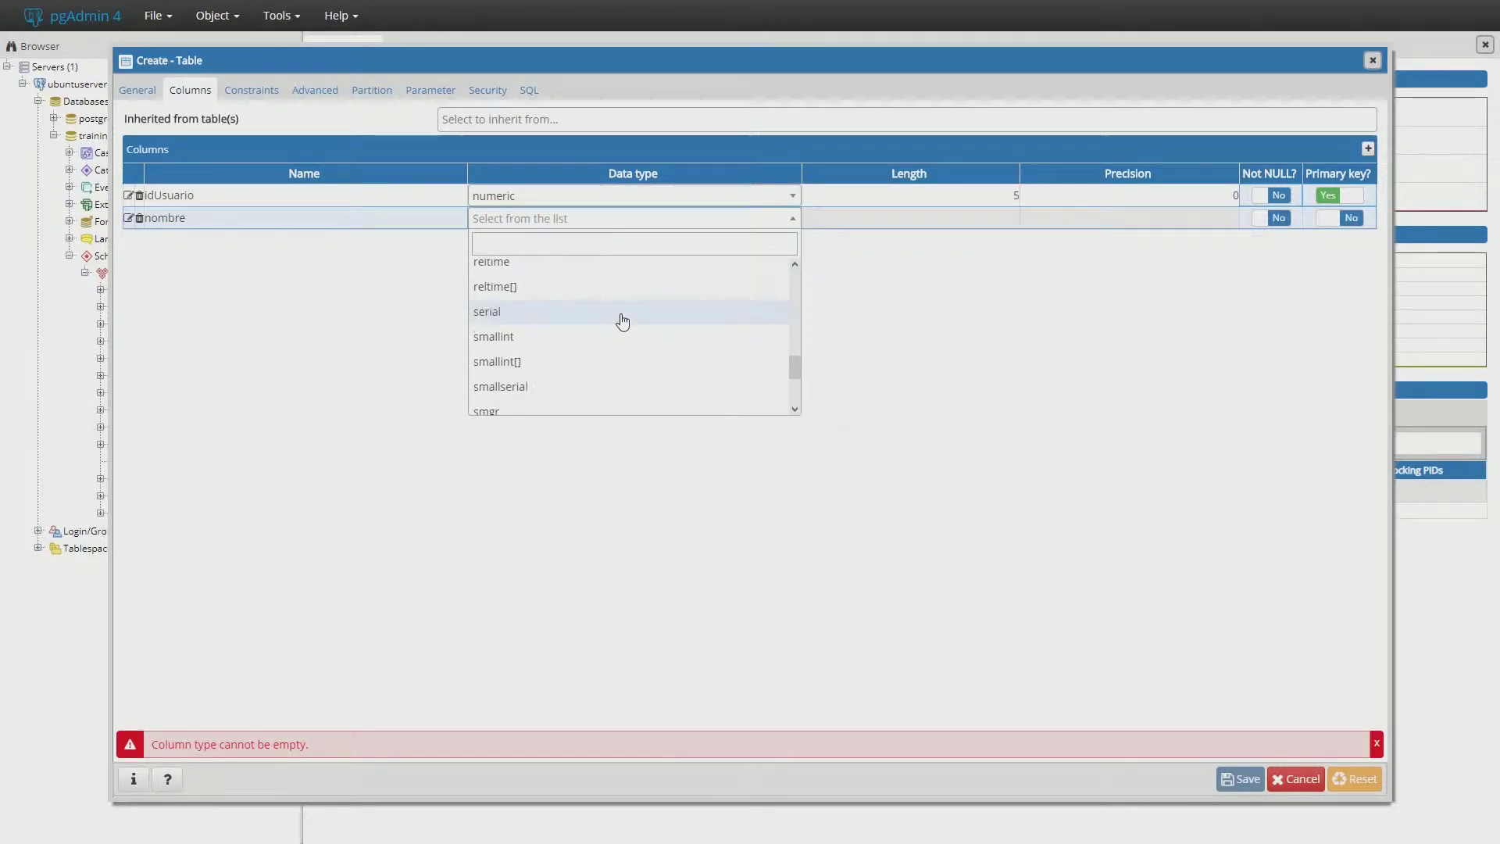
scroll(617, 332, down, 3)
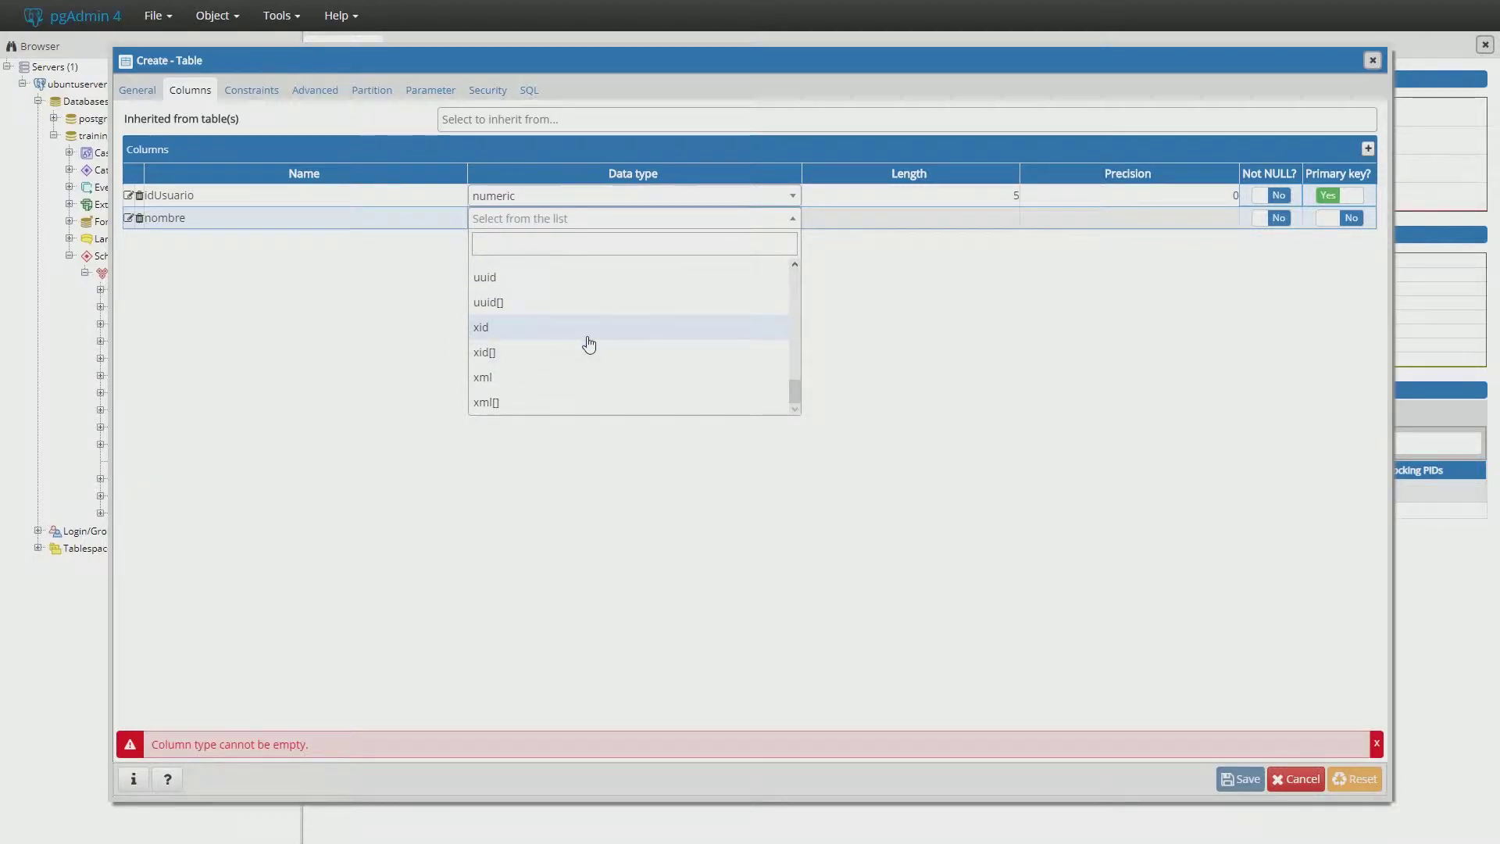
scroll(582, 332, up, 5)
scroll(587, 344, up, 3)
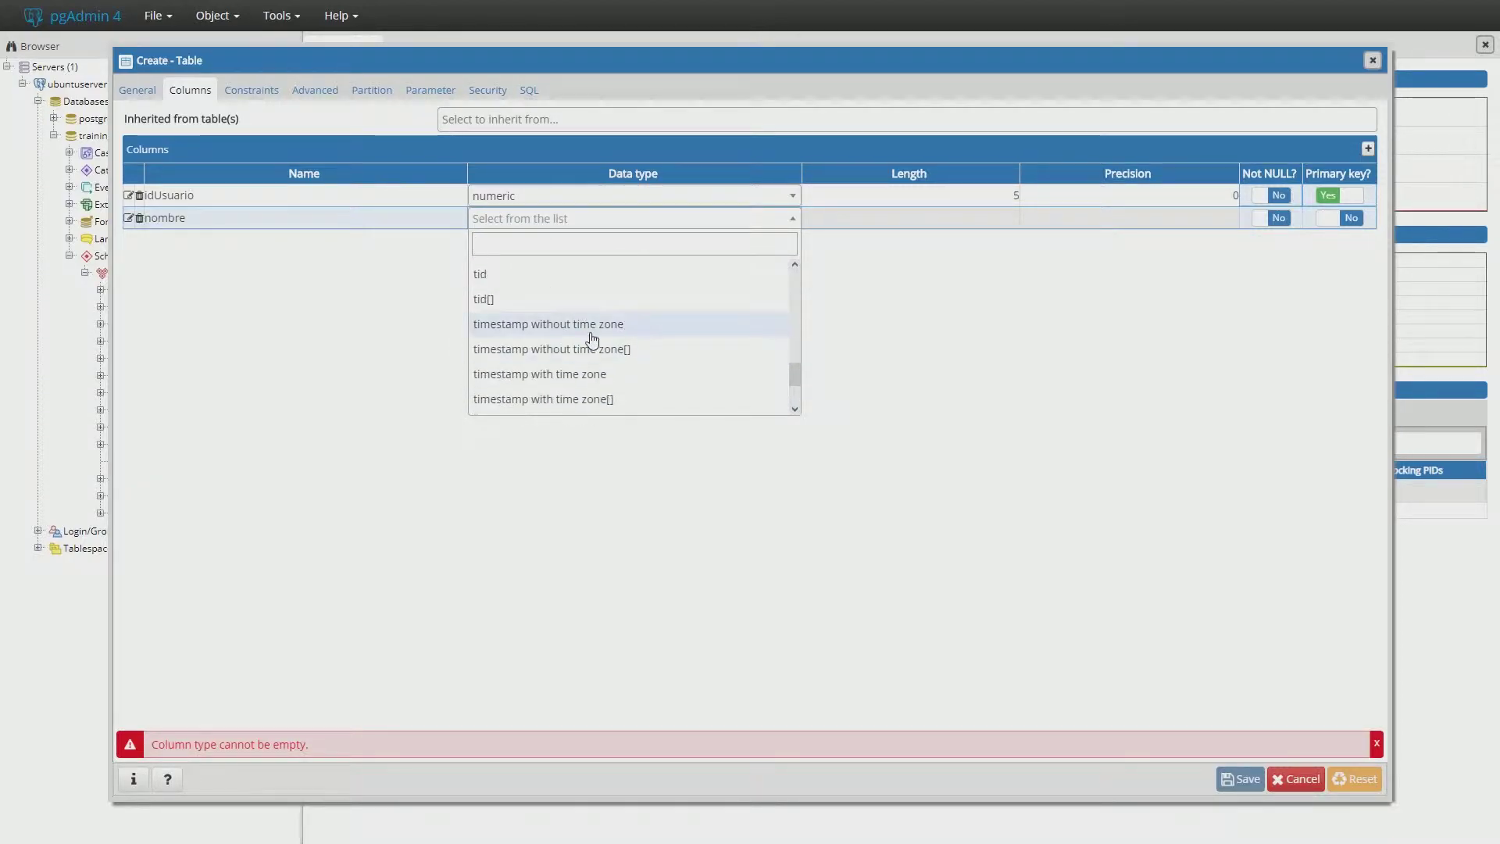
scroll(593, 339, up, 1)
click(570, 302)
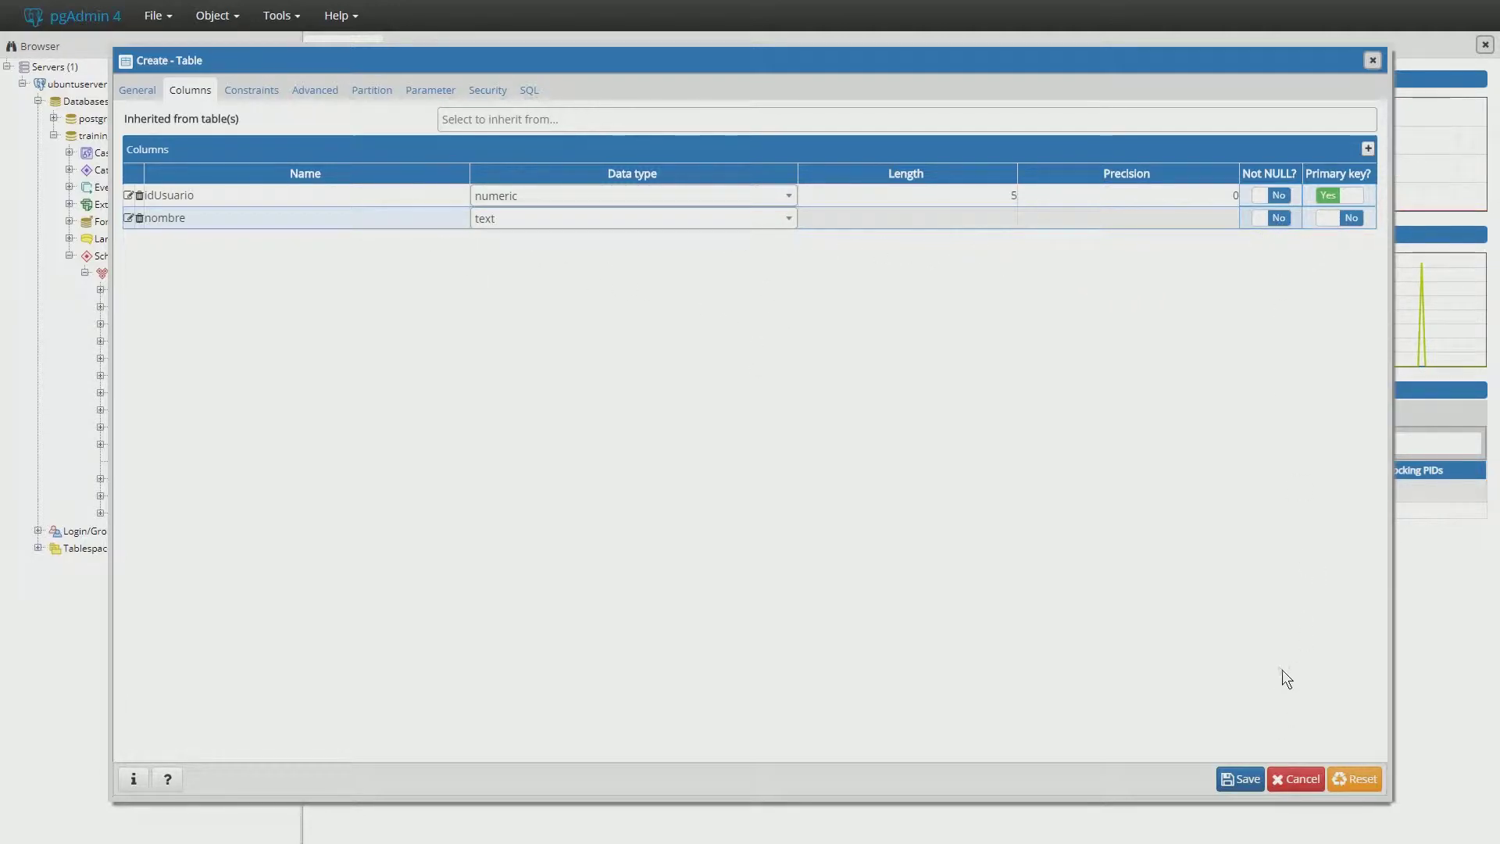
- Add a third column named idDireccion with the numeric data type to the usuarios table
click(1369, 150)
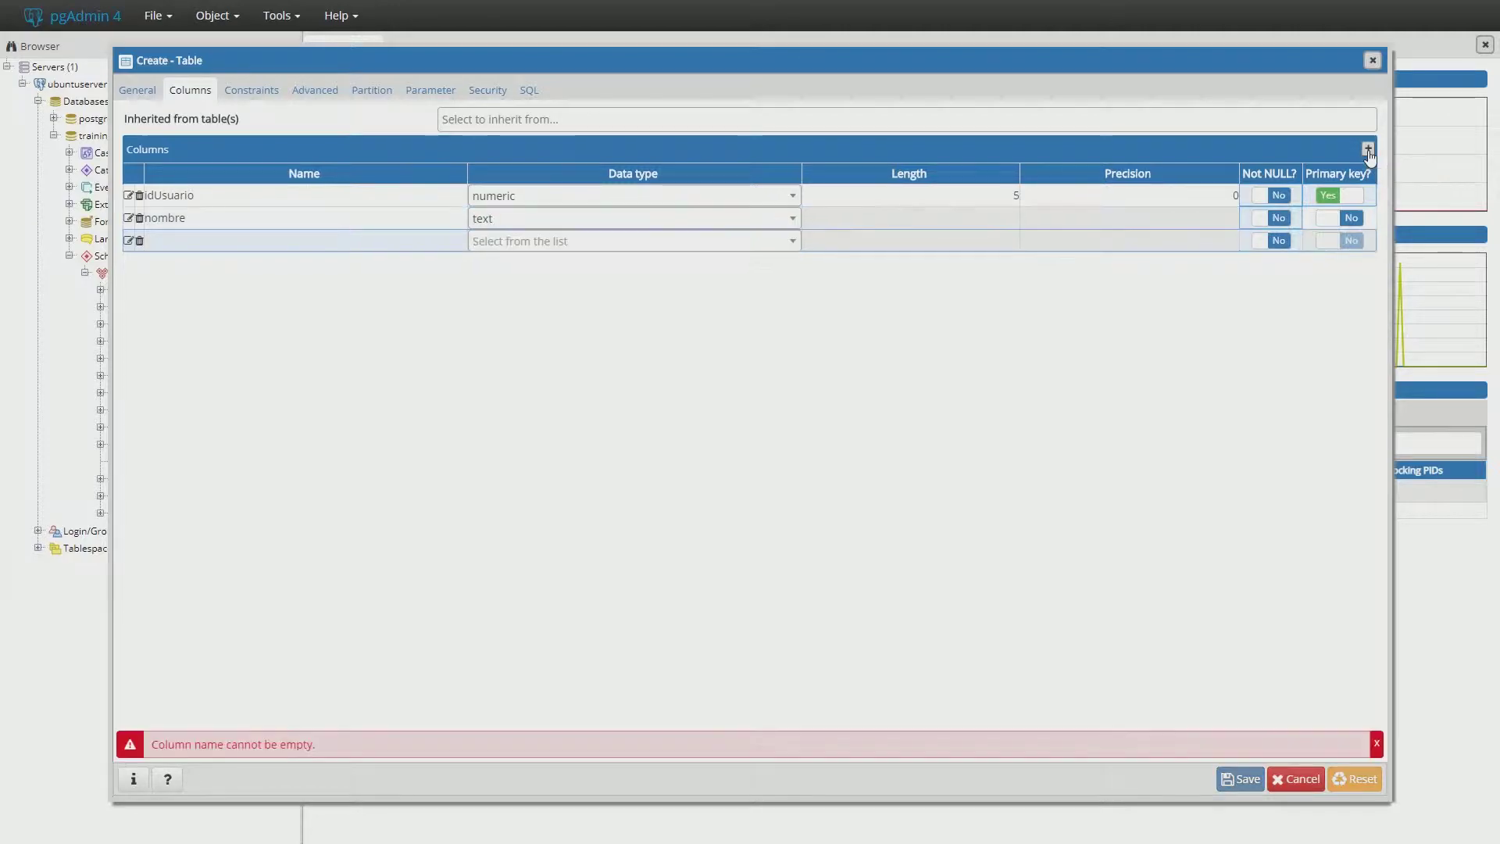
click(252, 250)
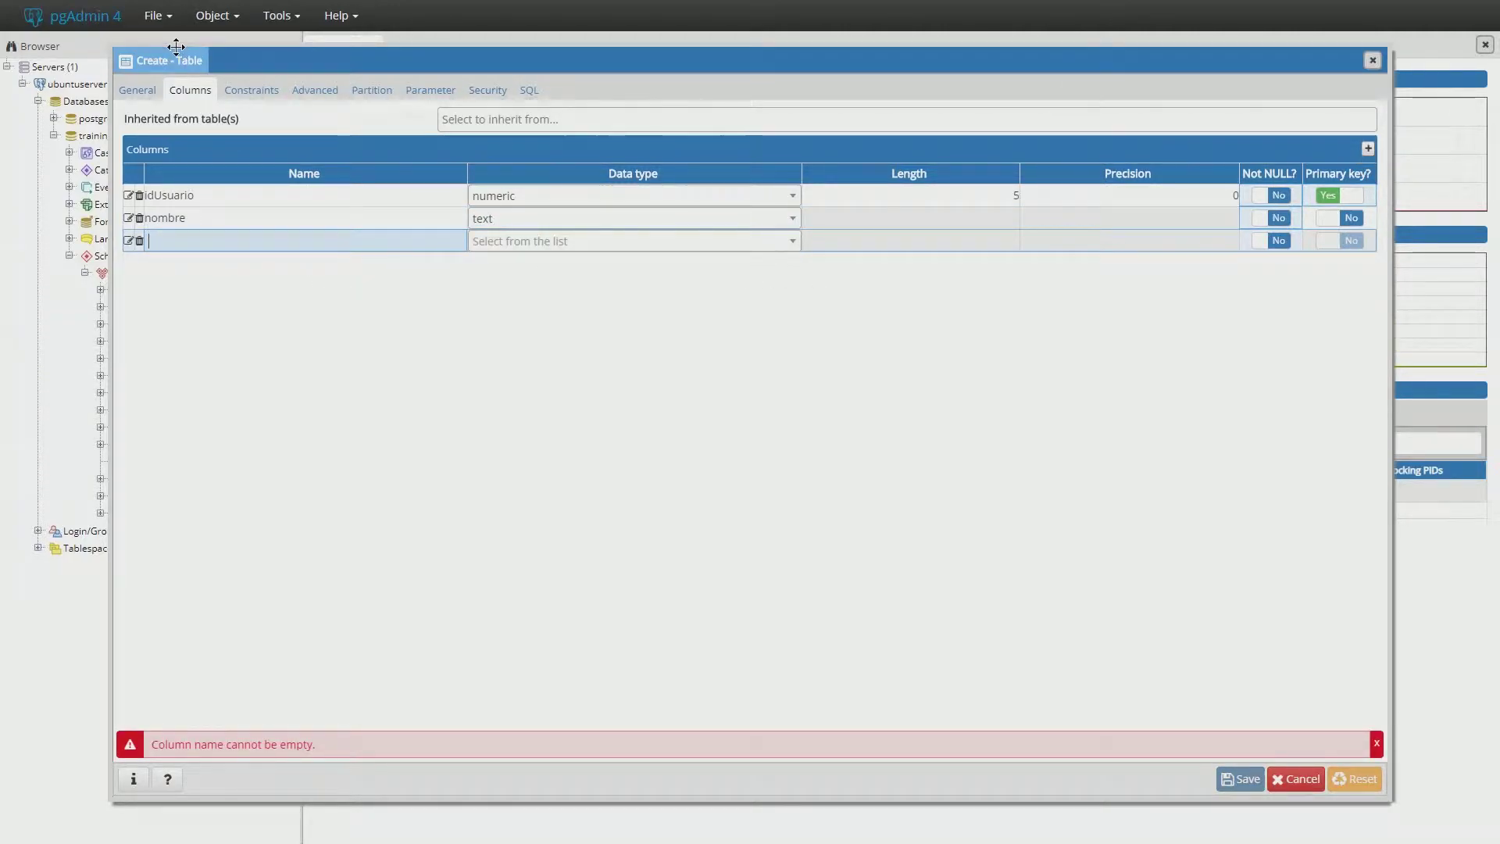
text(idDireccion)
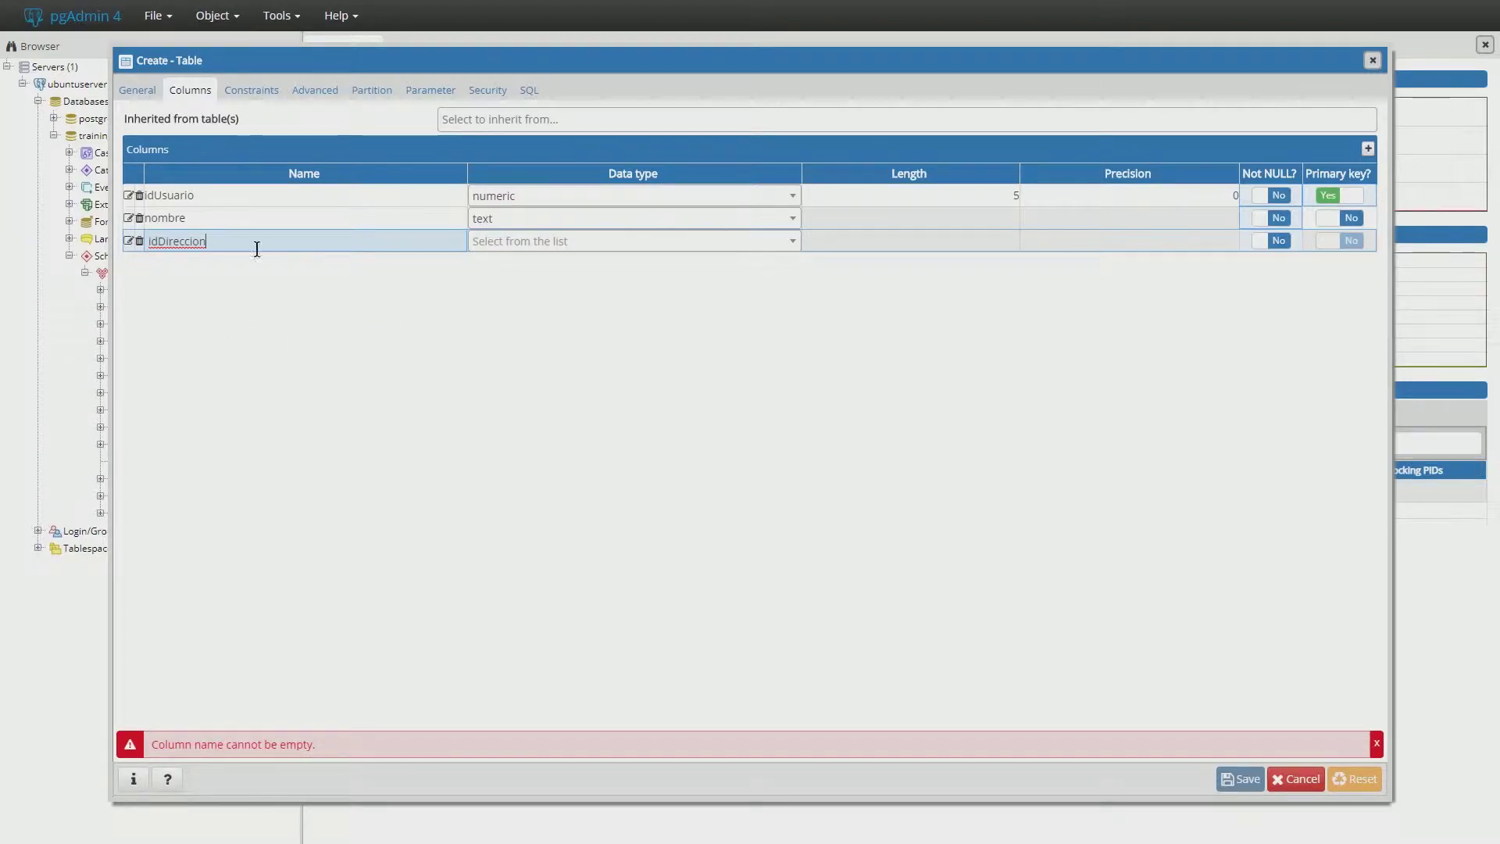
click(551, 244)
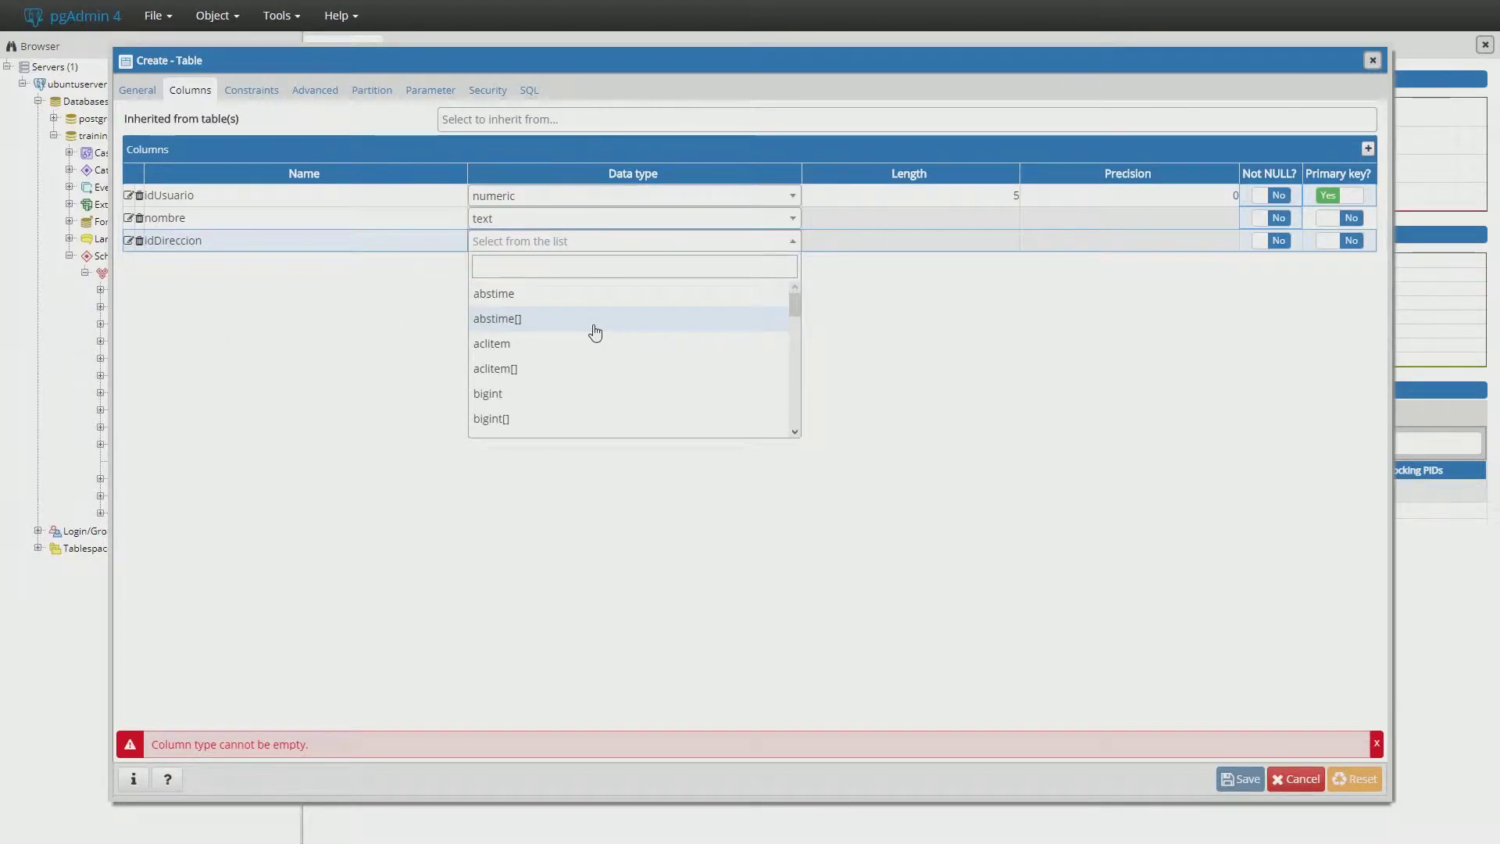
text(num)
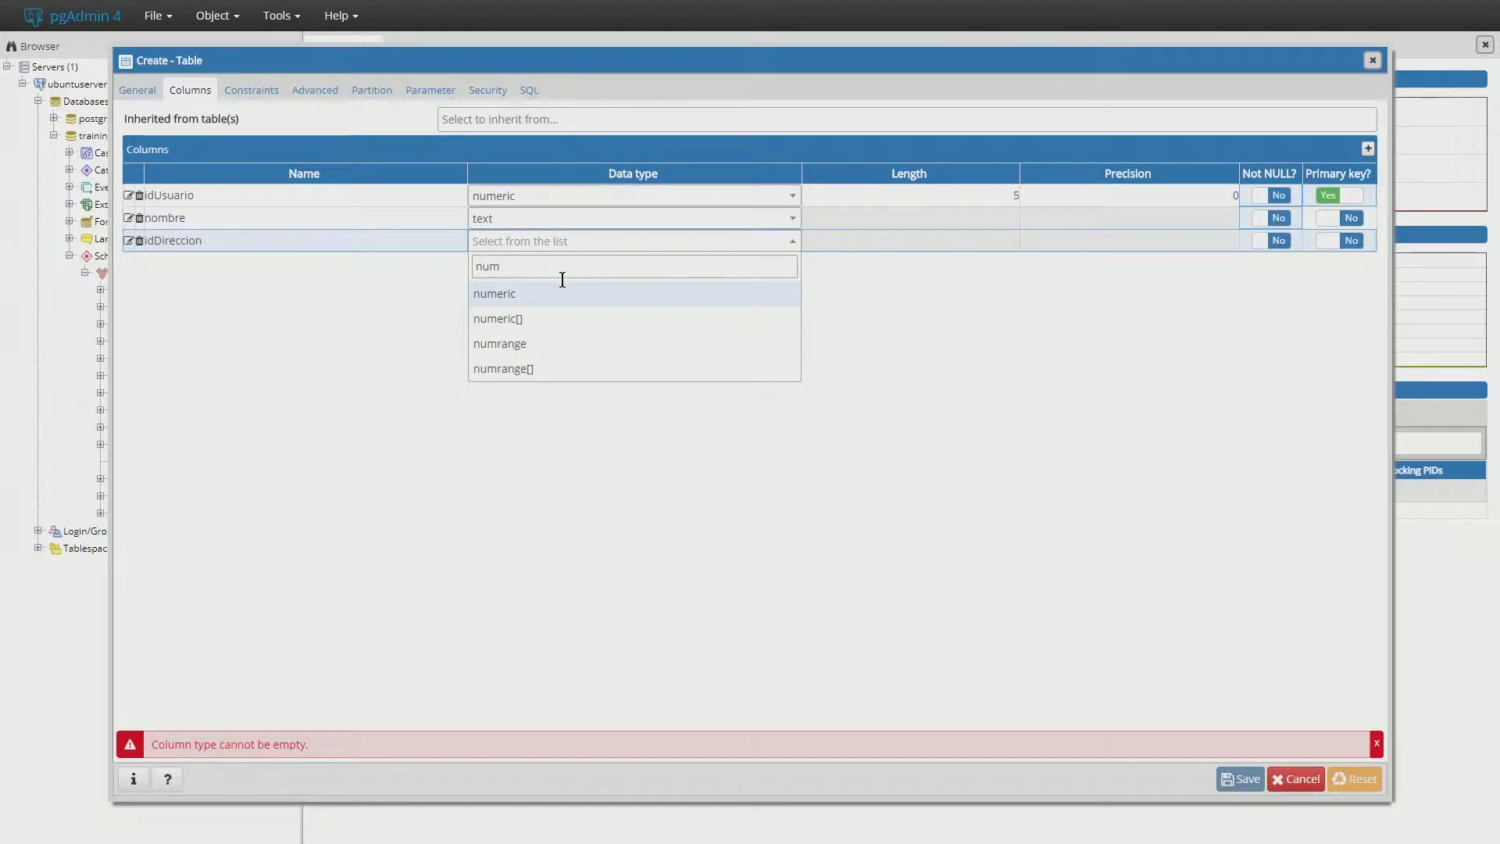
click(563, 294)
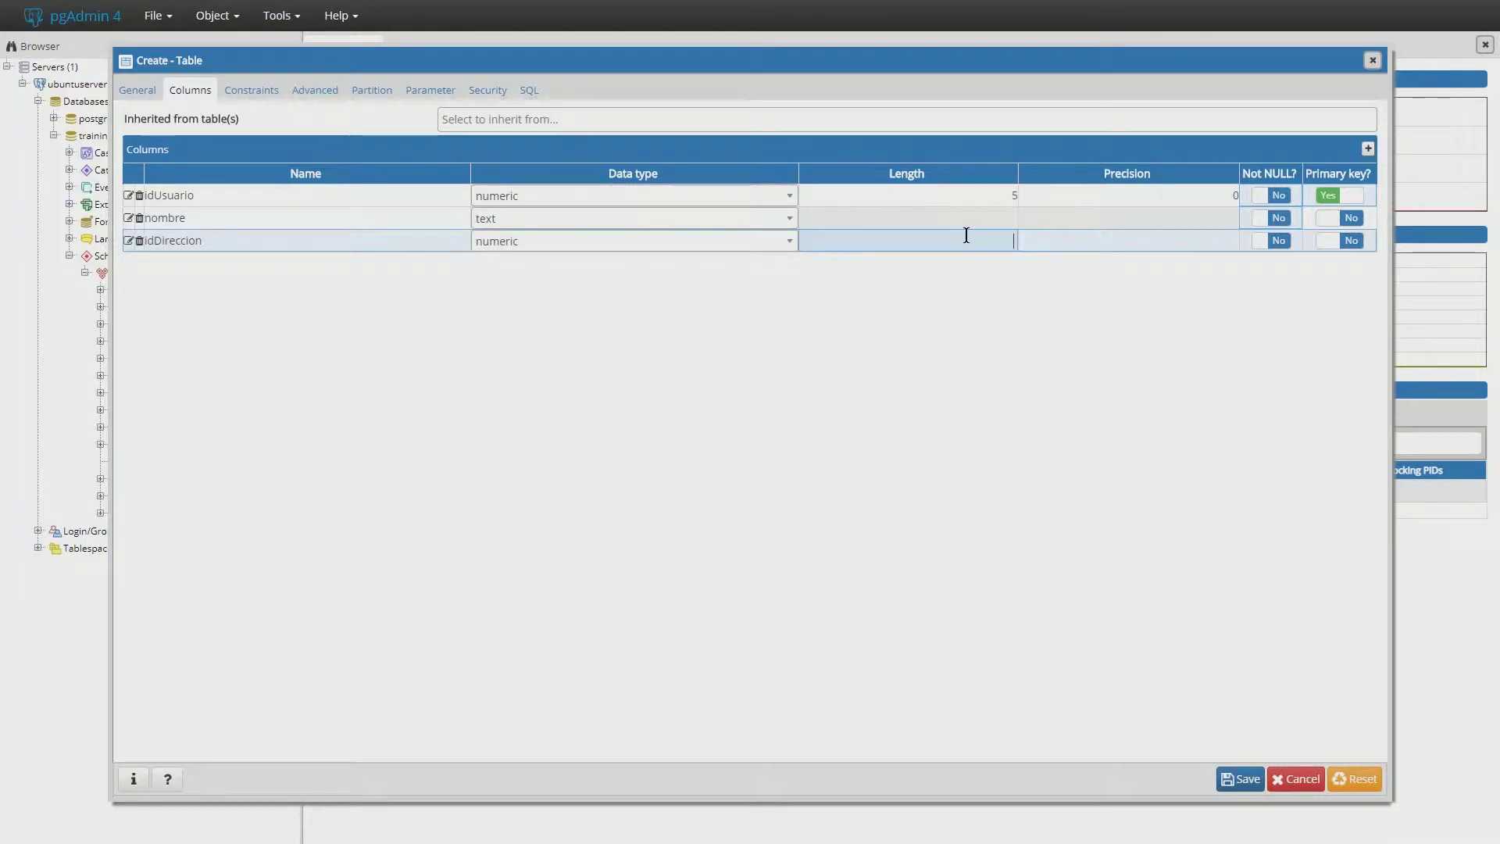
- Give the idDireccion column a length of 5 and a precision of 0, and make it Not NULL
text(5)
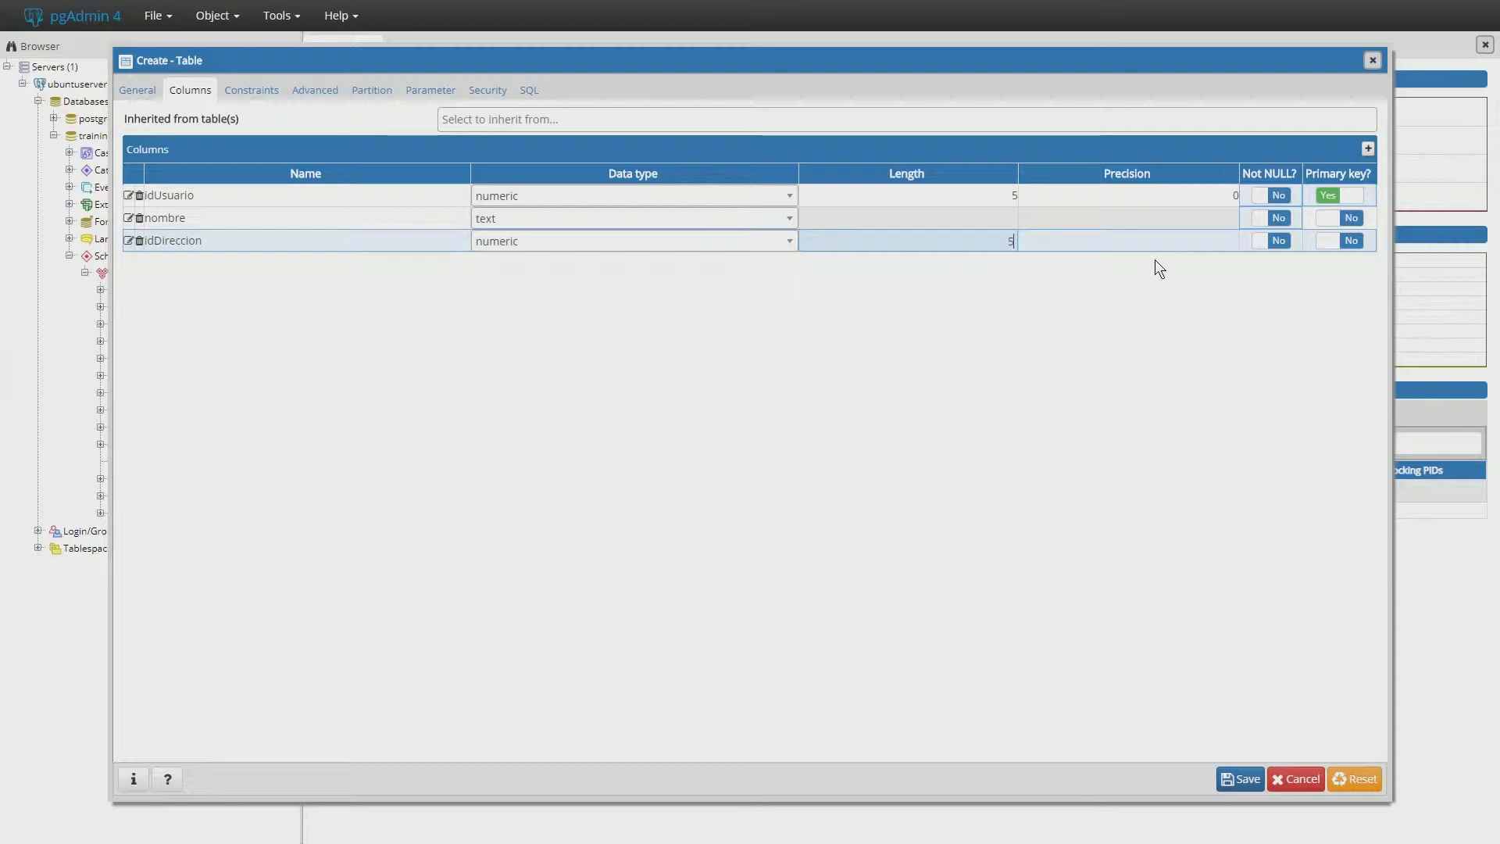
click(1166, 241)
text(0)
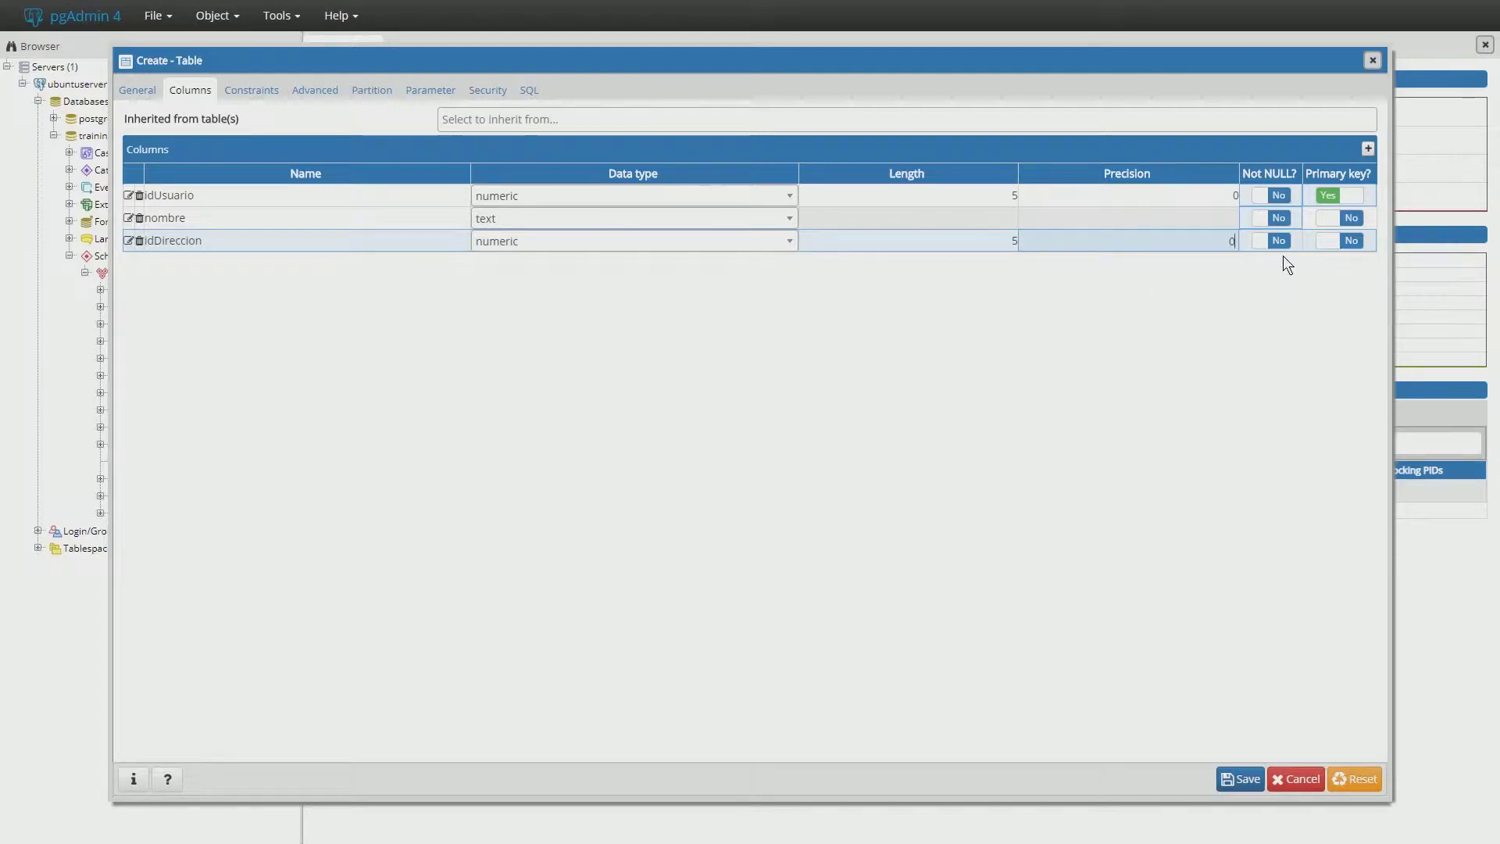
click(1273, 242)
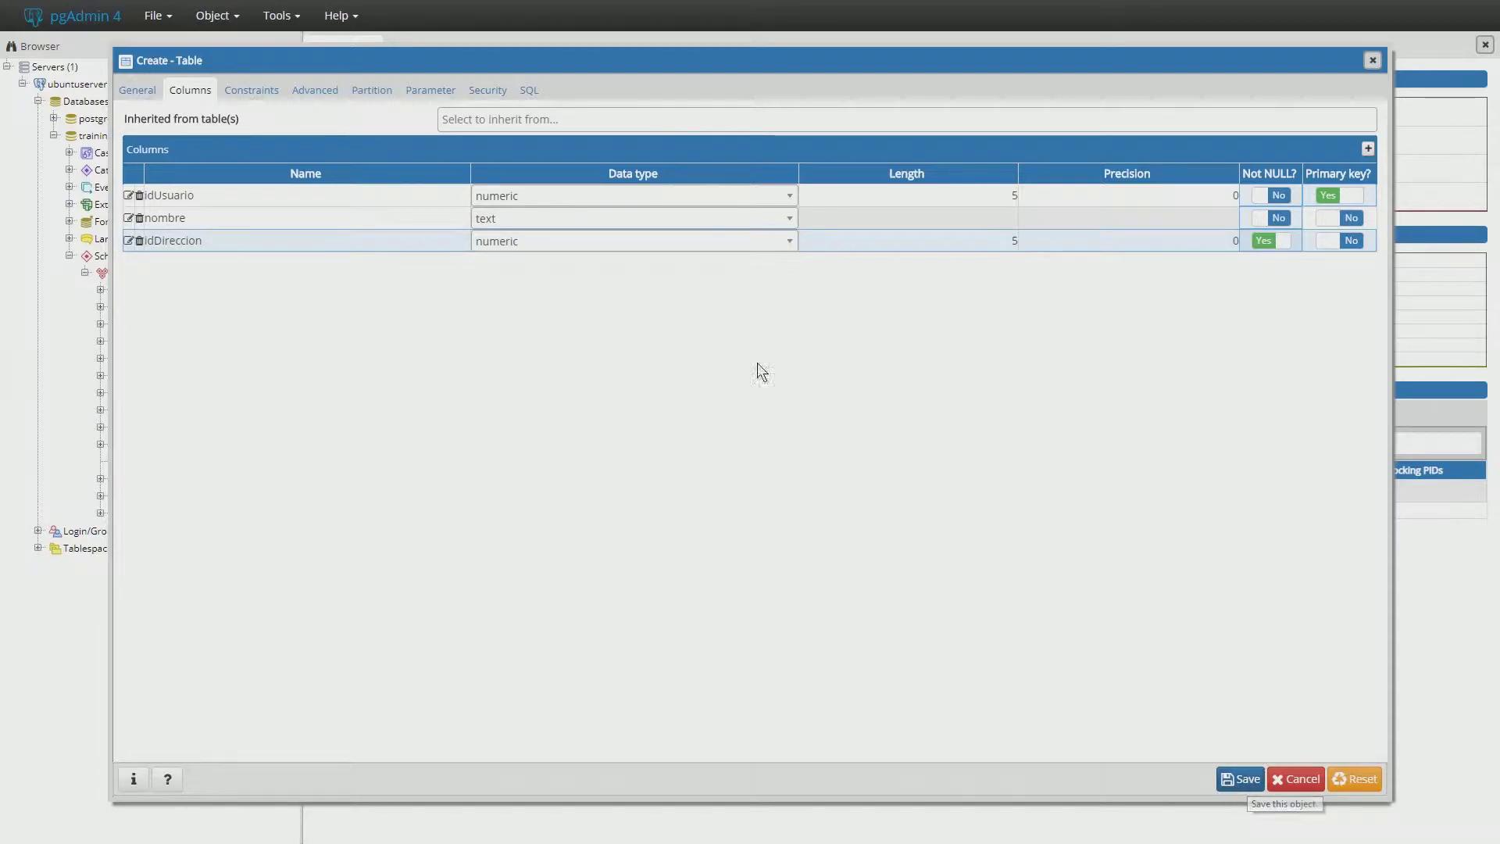
- Look through the new table's constraint types and its advanced, partition and security settings
click(250, 91)
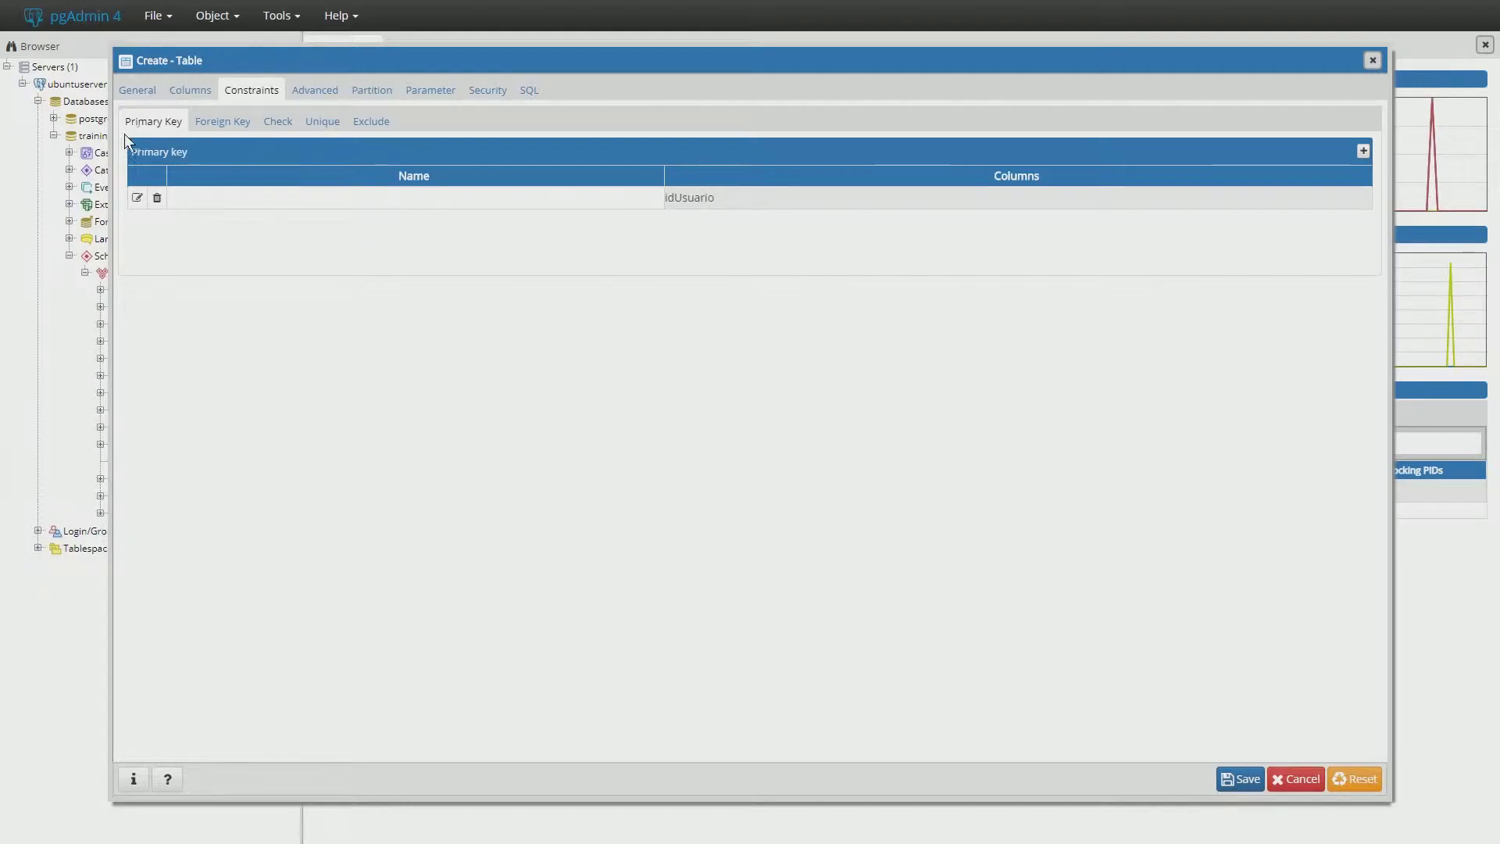
click(216, 121)
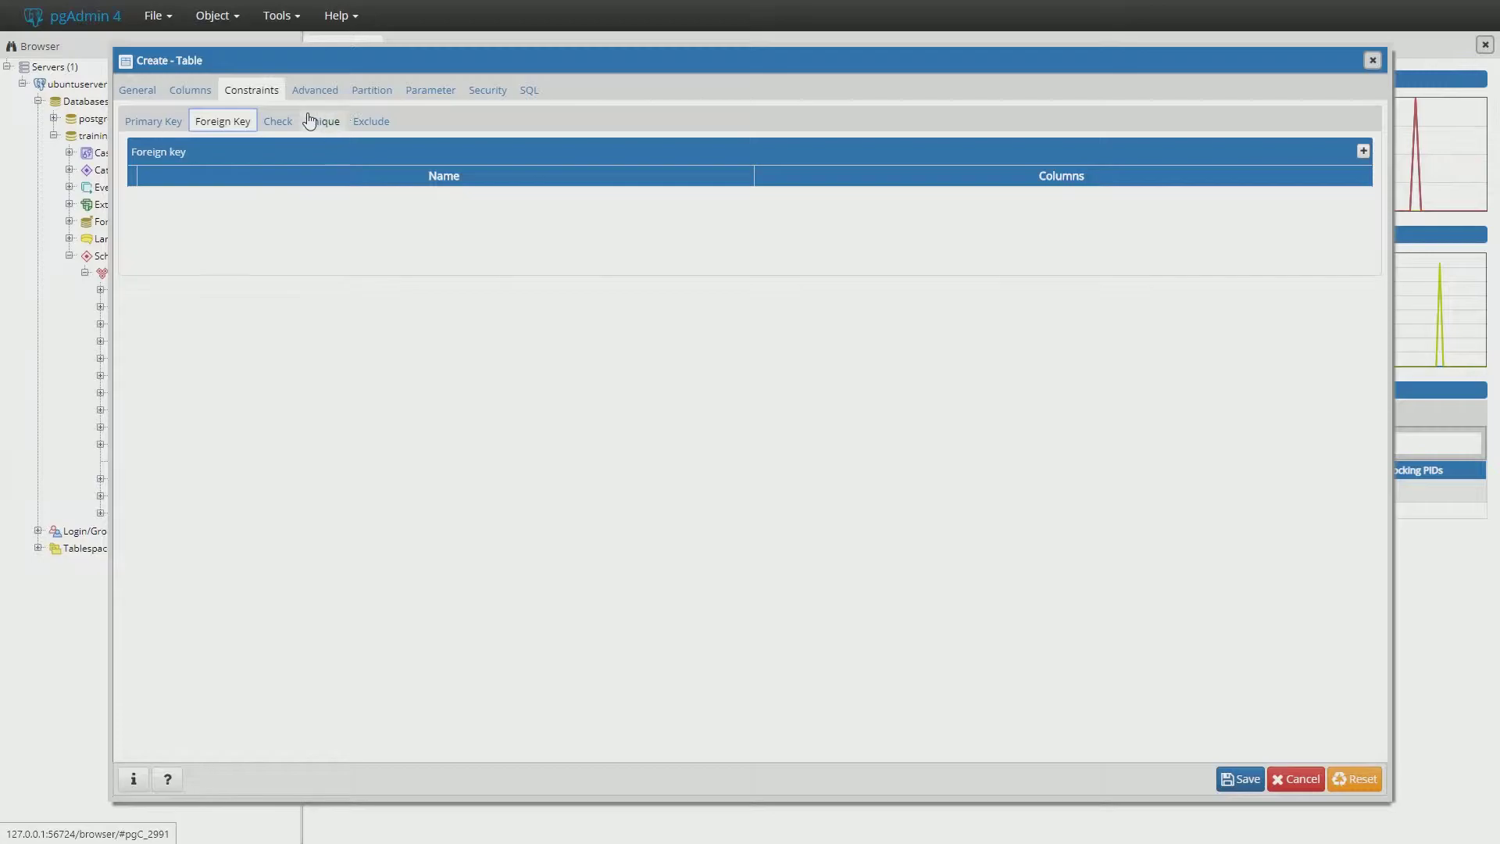
click(280, 121)
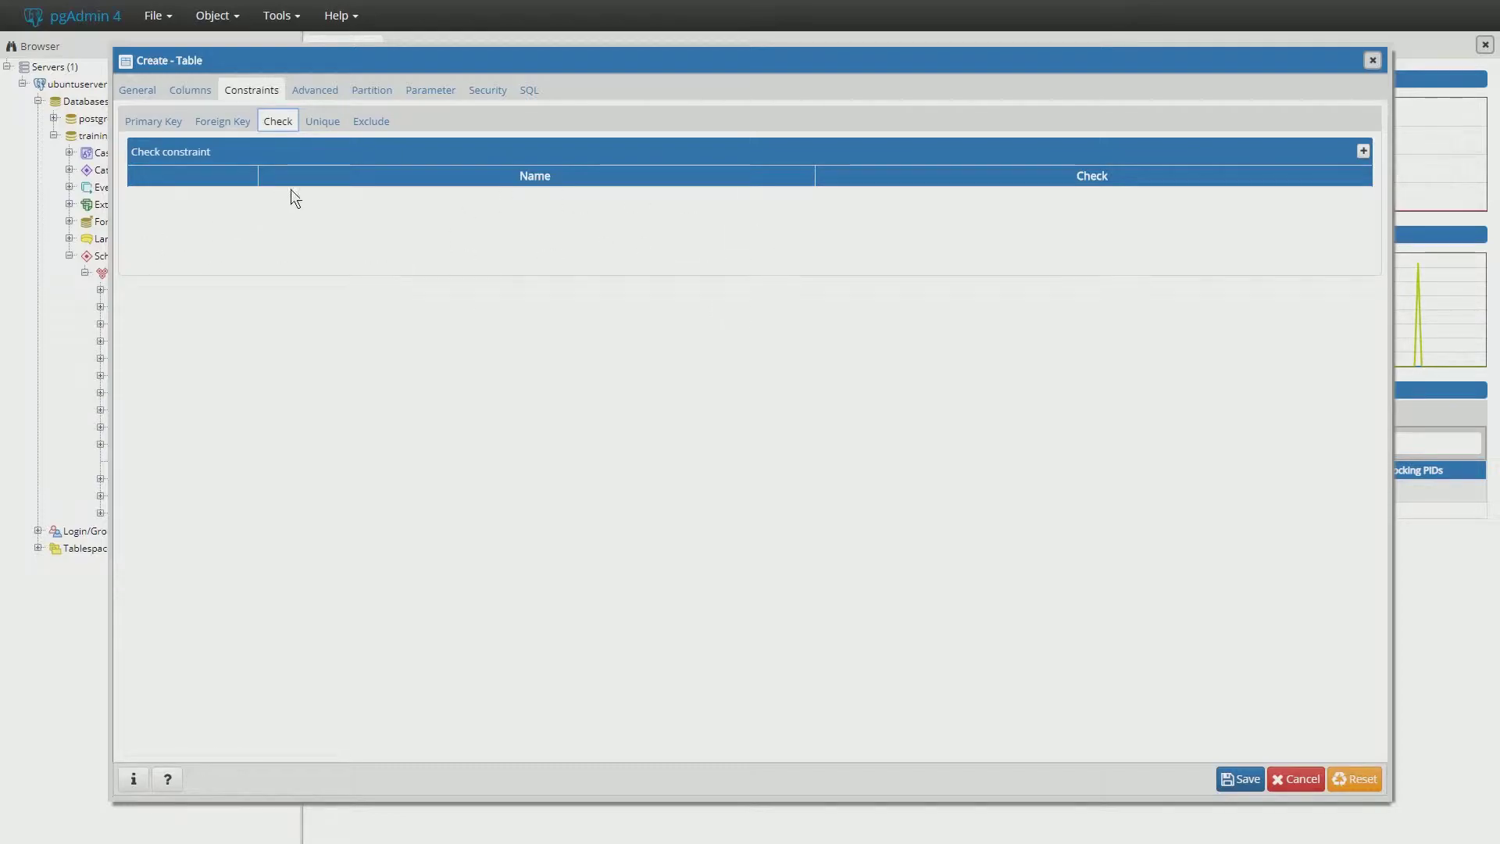
click(320, 123)
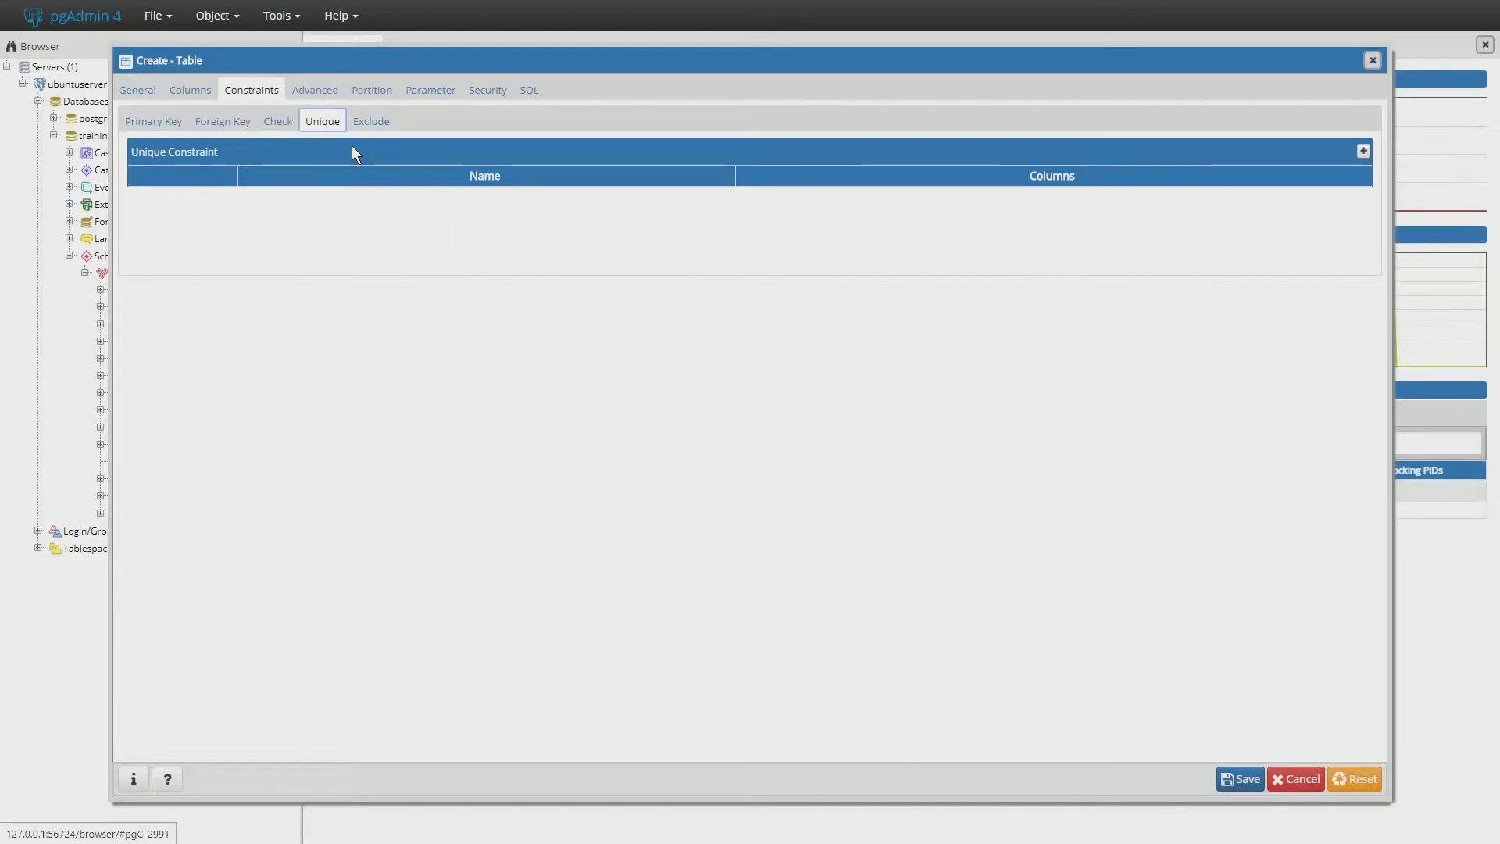
click(379, 122)
click(317, 92)
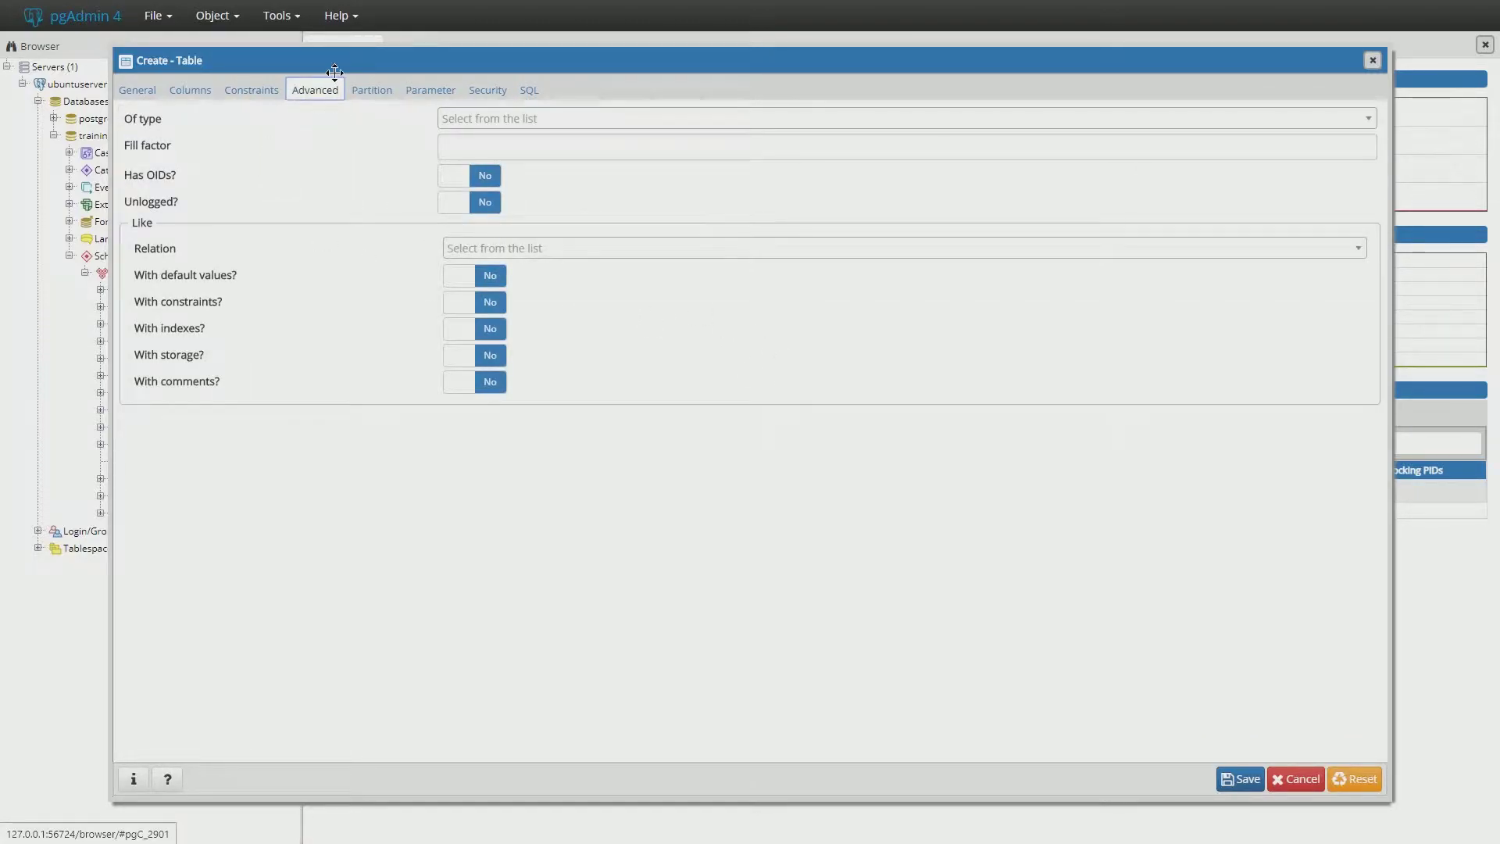
click(367, 90)
click(485, 90)
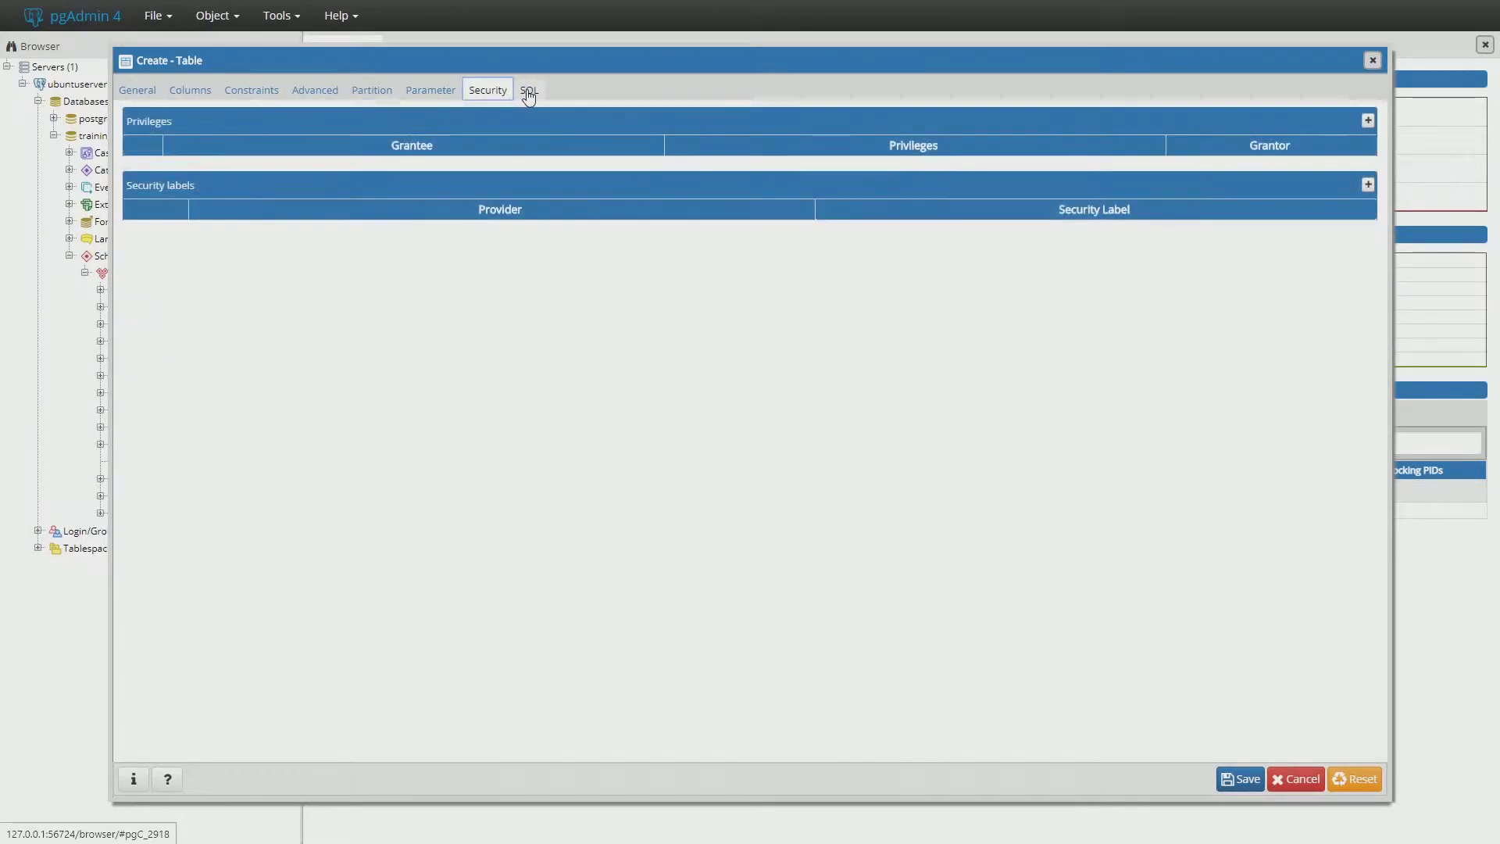
- Examine the generated SQL for the usuarios table, including its columns, NOT NULL clause, primary key and owner
click(529, 92)
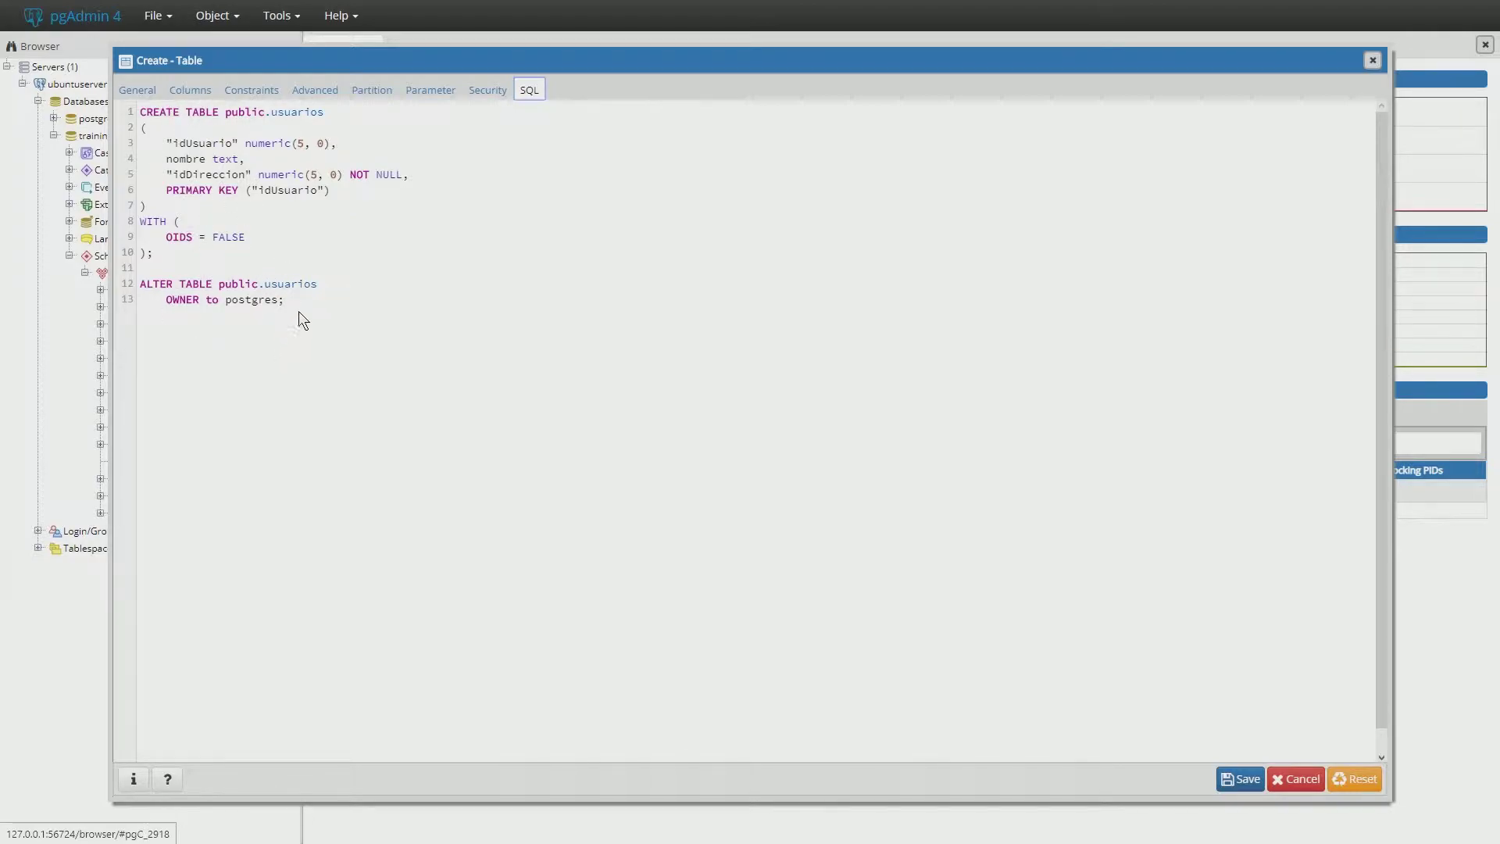
drag(298, 294, 141, 98)
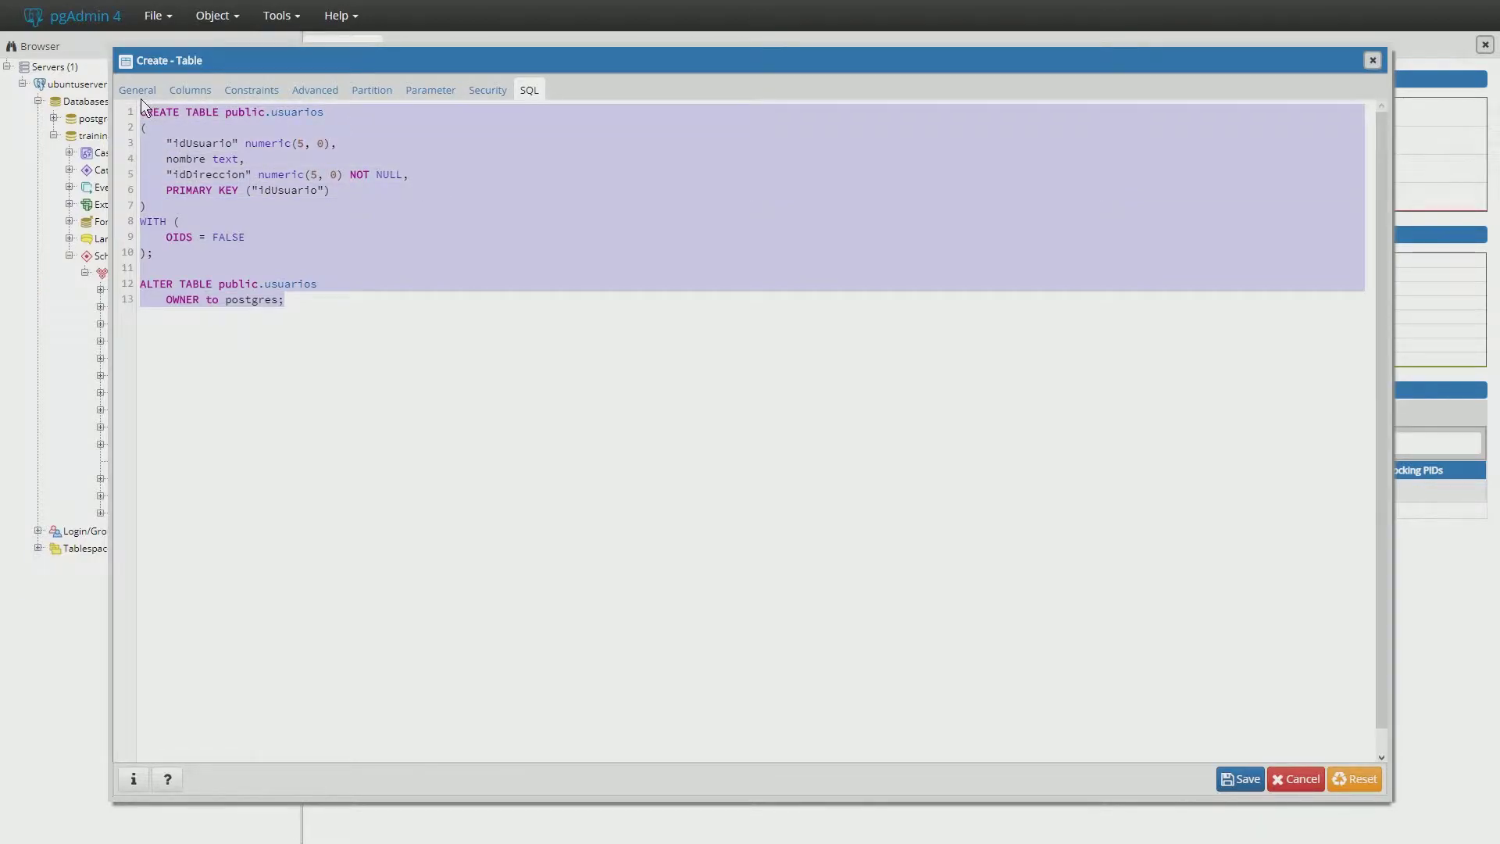
click(332, 298)
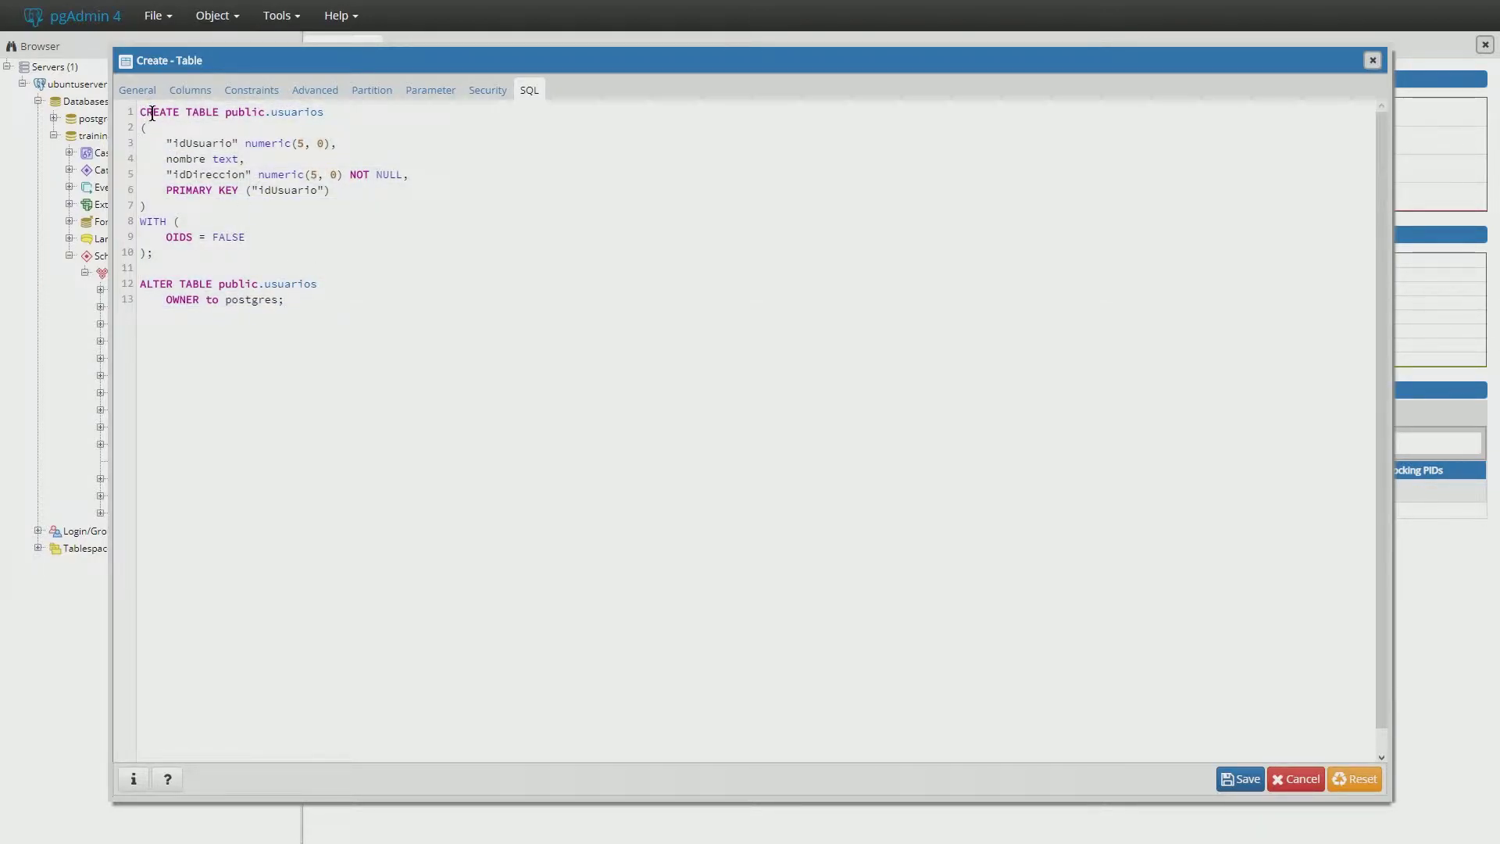
double_click(270, 111)
click(298, 190)
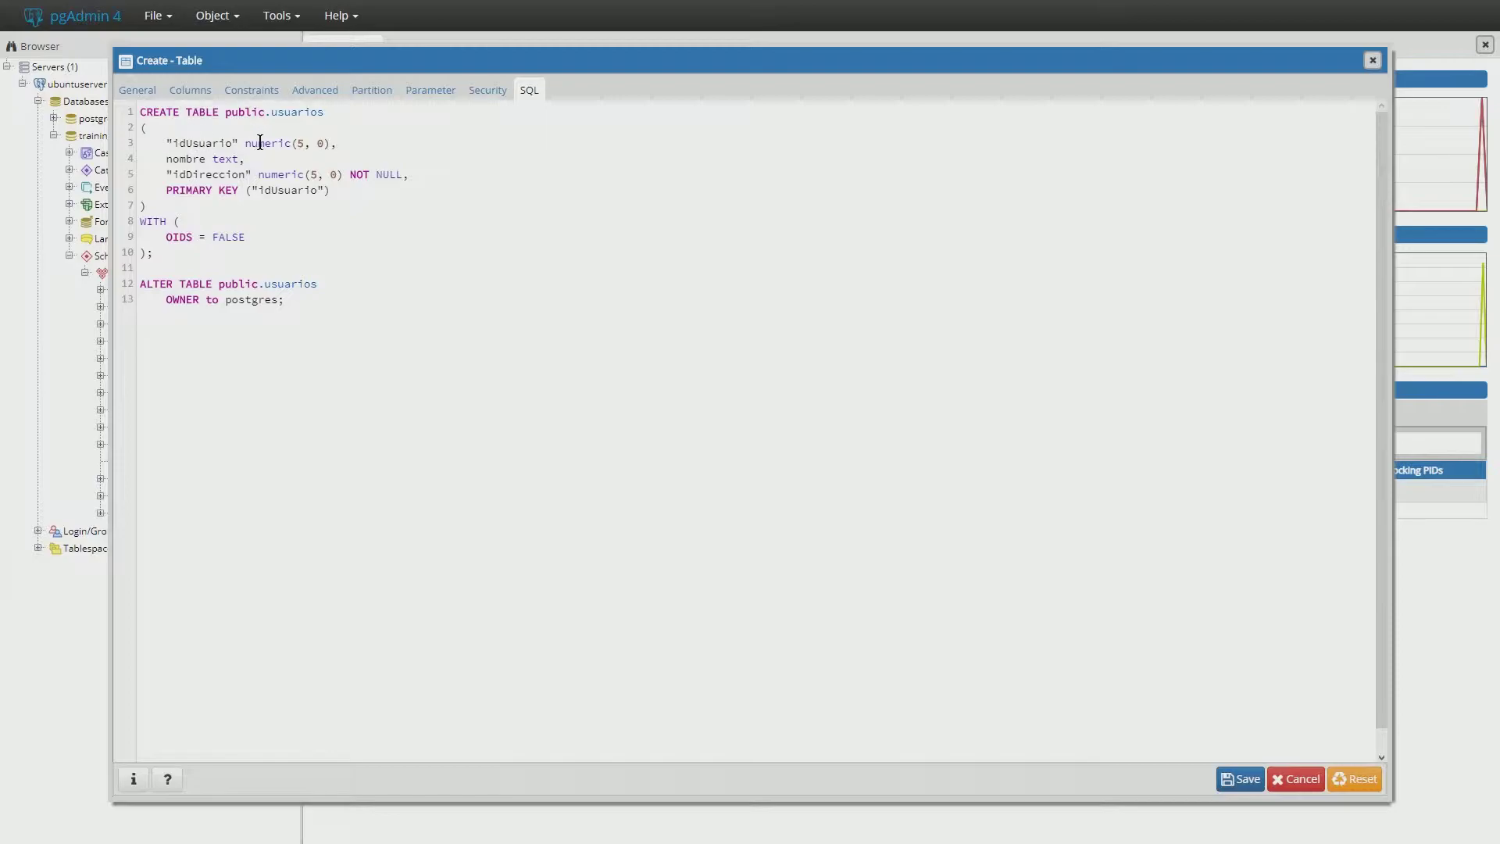
click(297, 143)
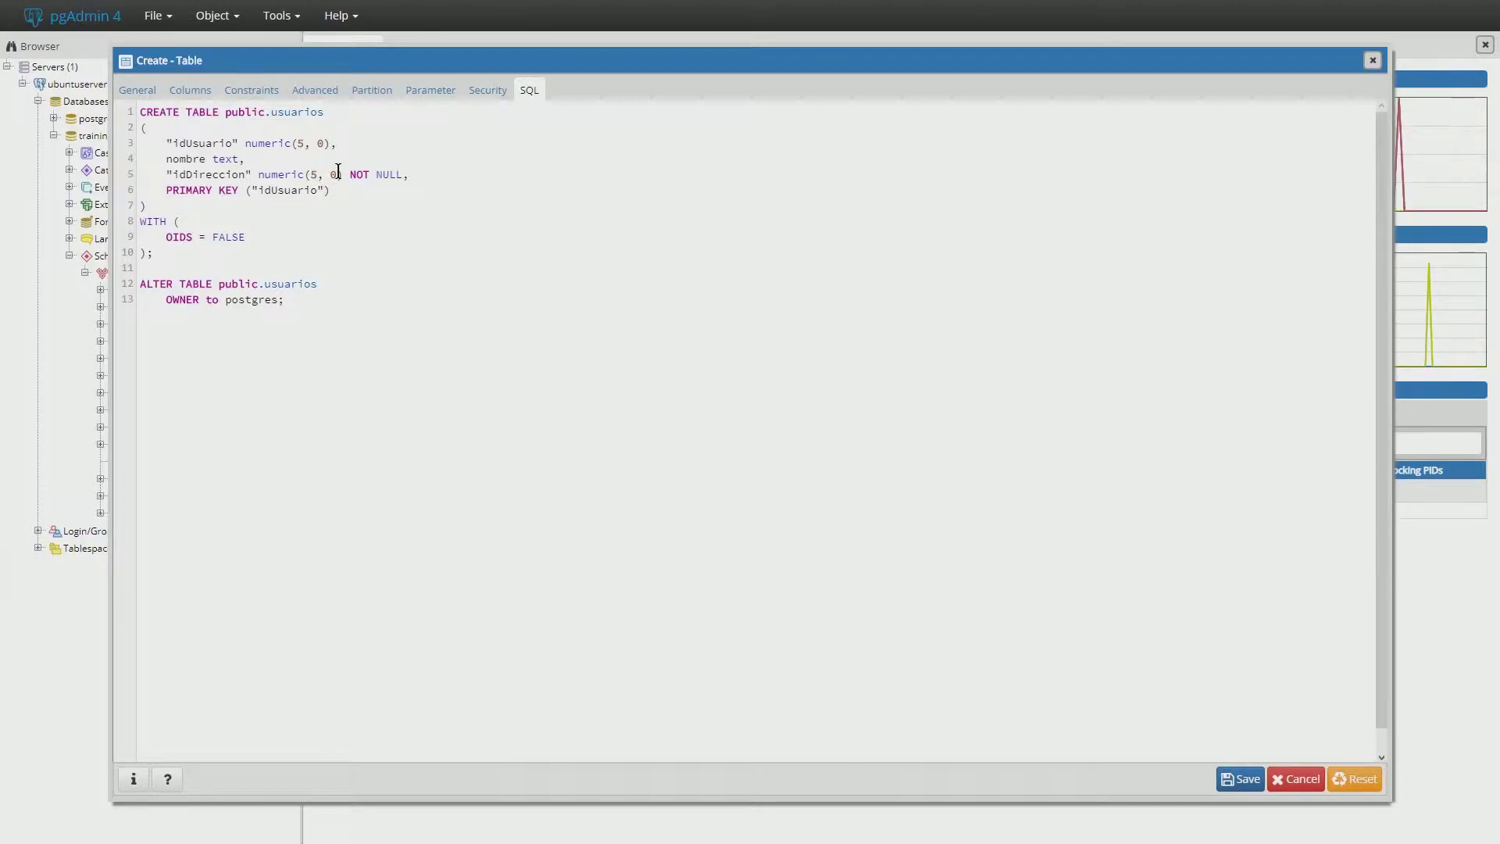
click(380, 175)
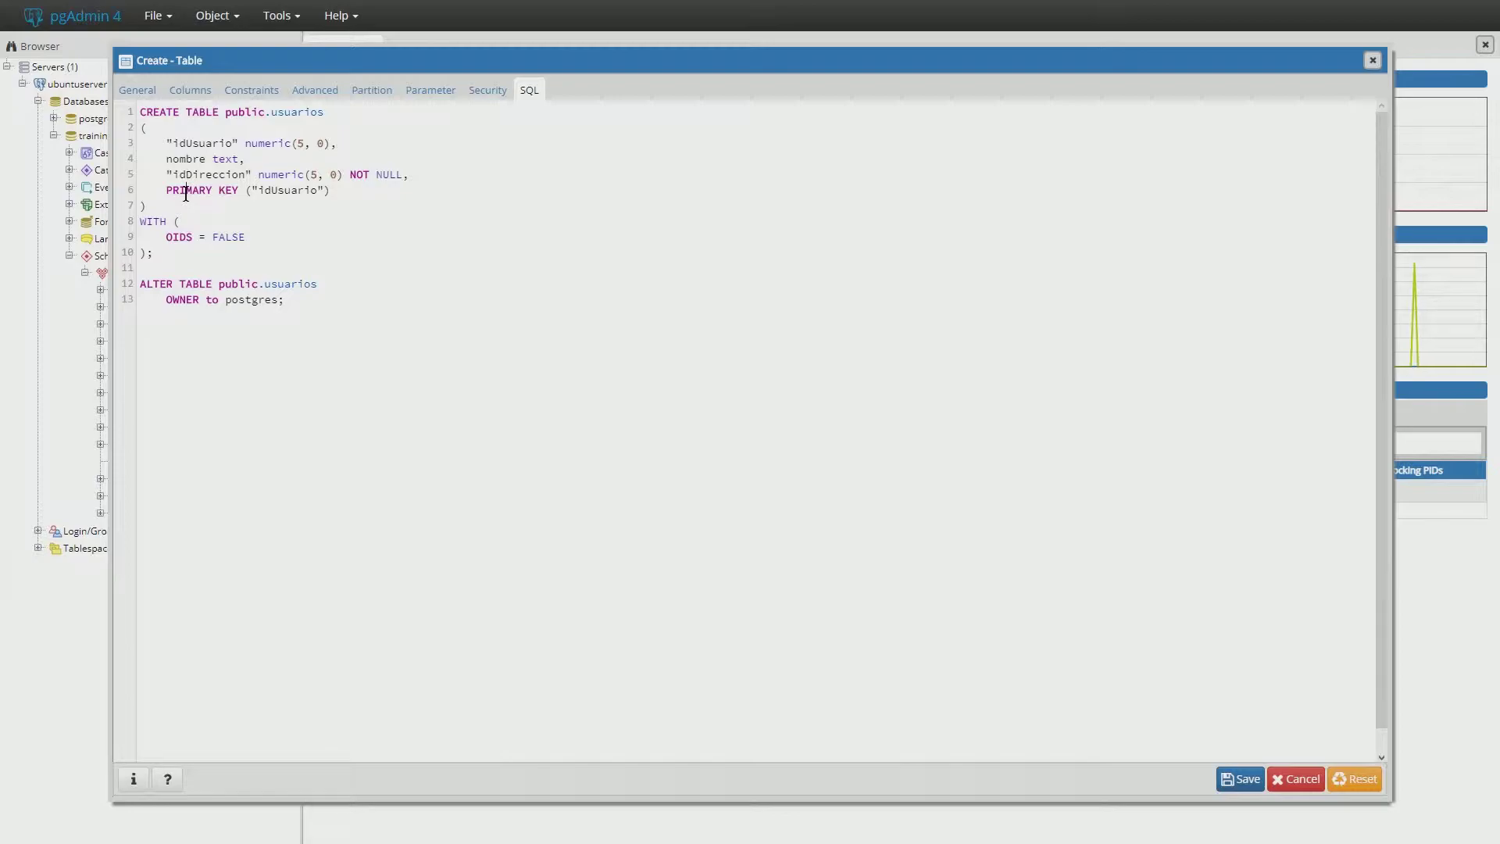
click(277, 190)
click(257, 300)
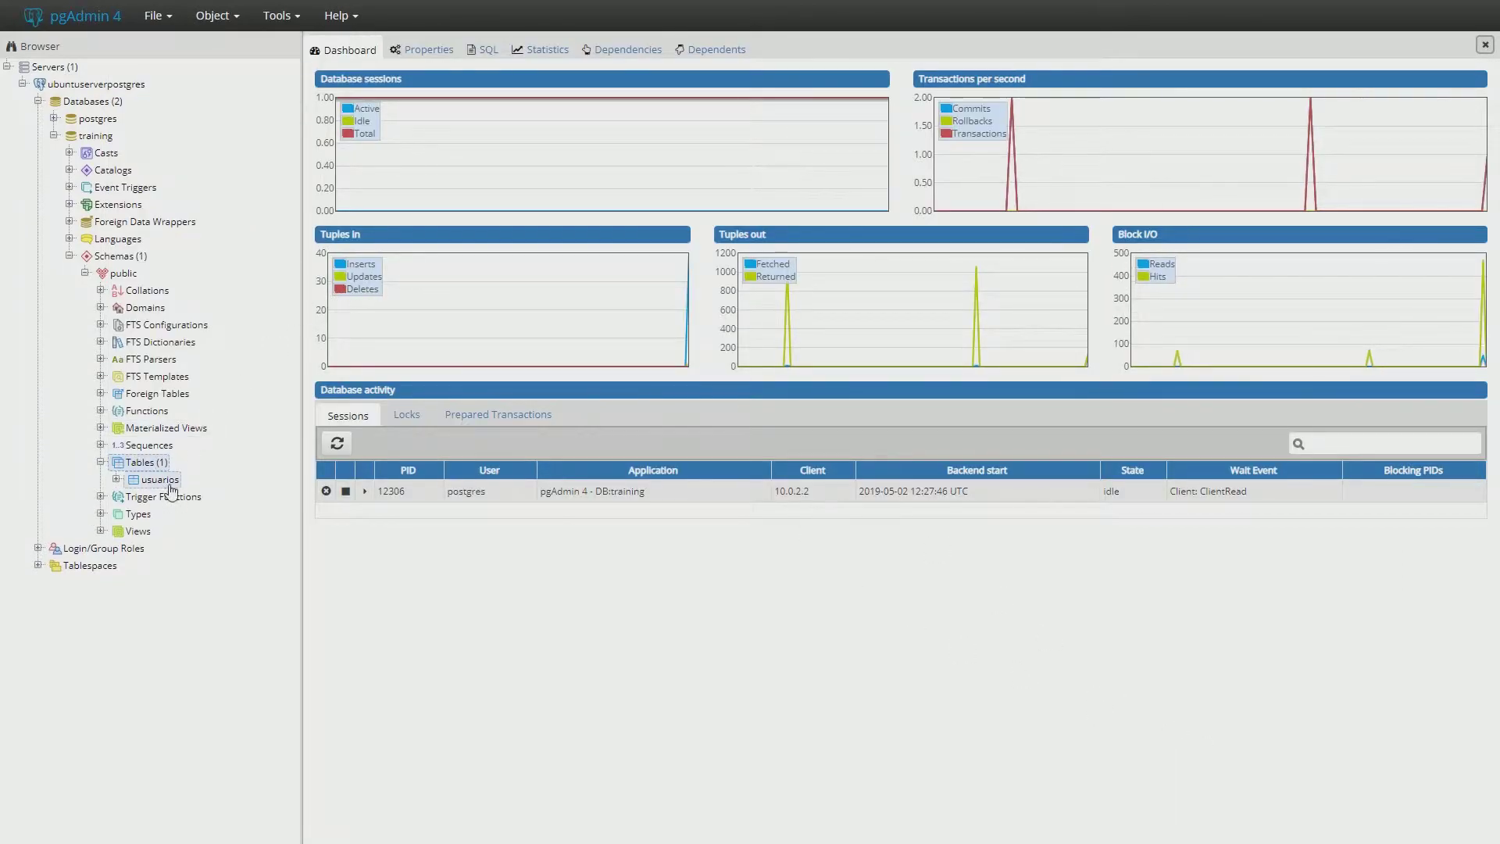
- Start a new table named direcciones in the public schema of the training database
right_click(157, 466)
mouse_move(248, 486)
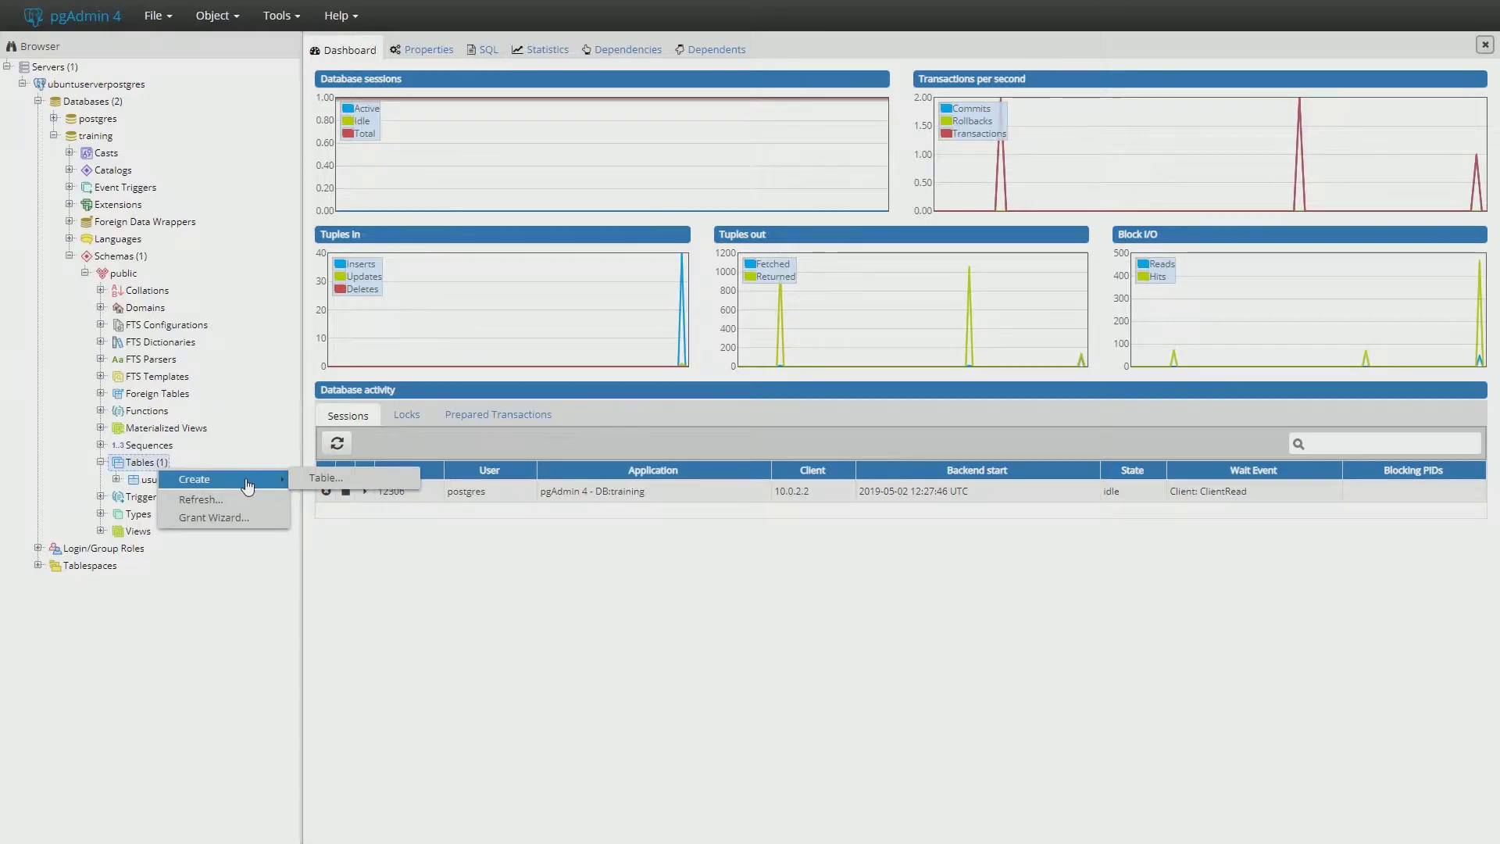
click(329, 477)
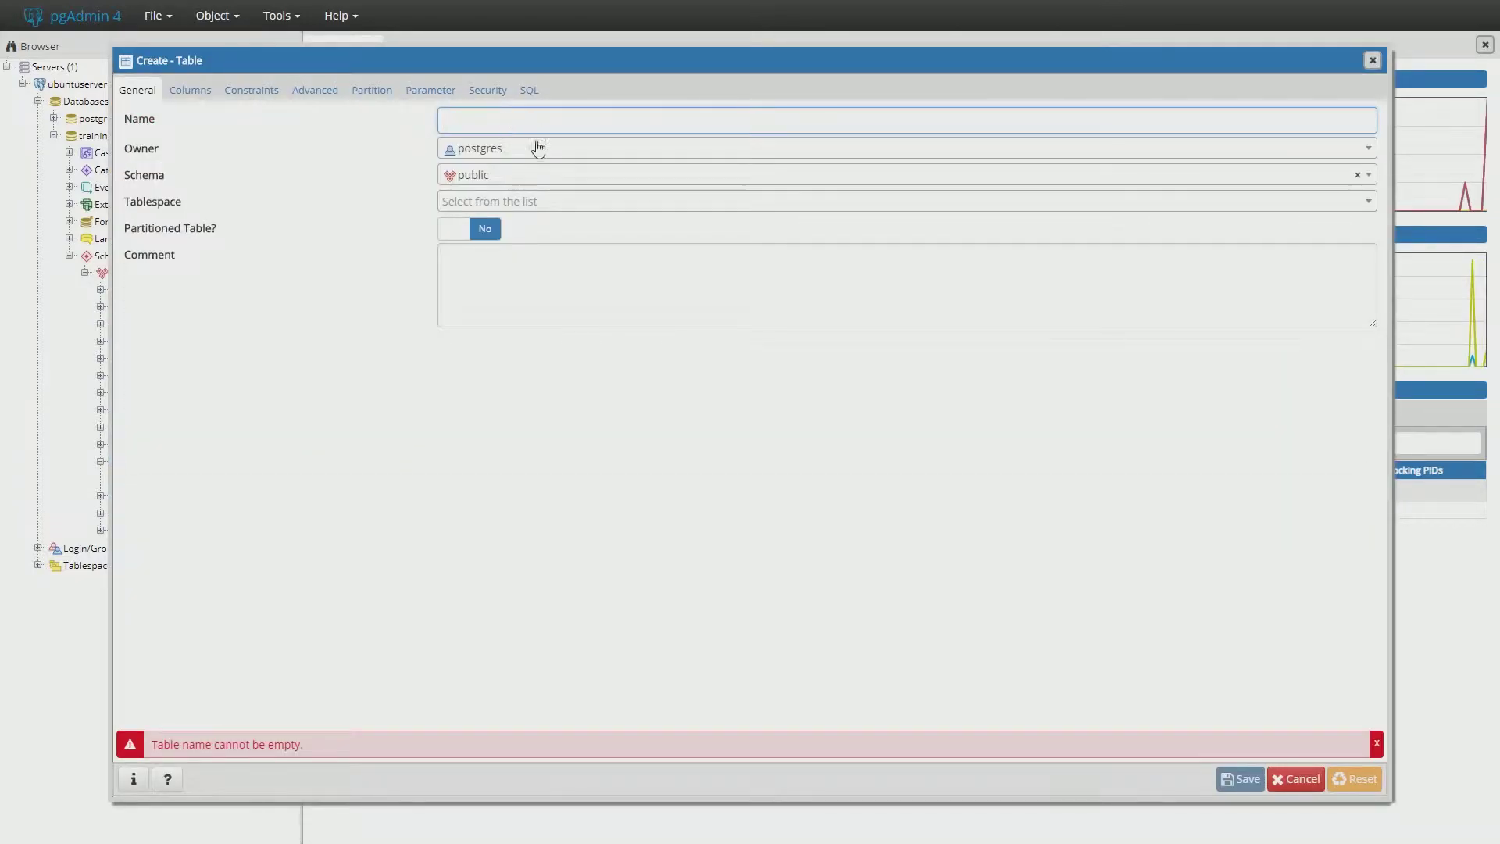
text(dire)
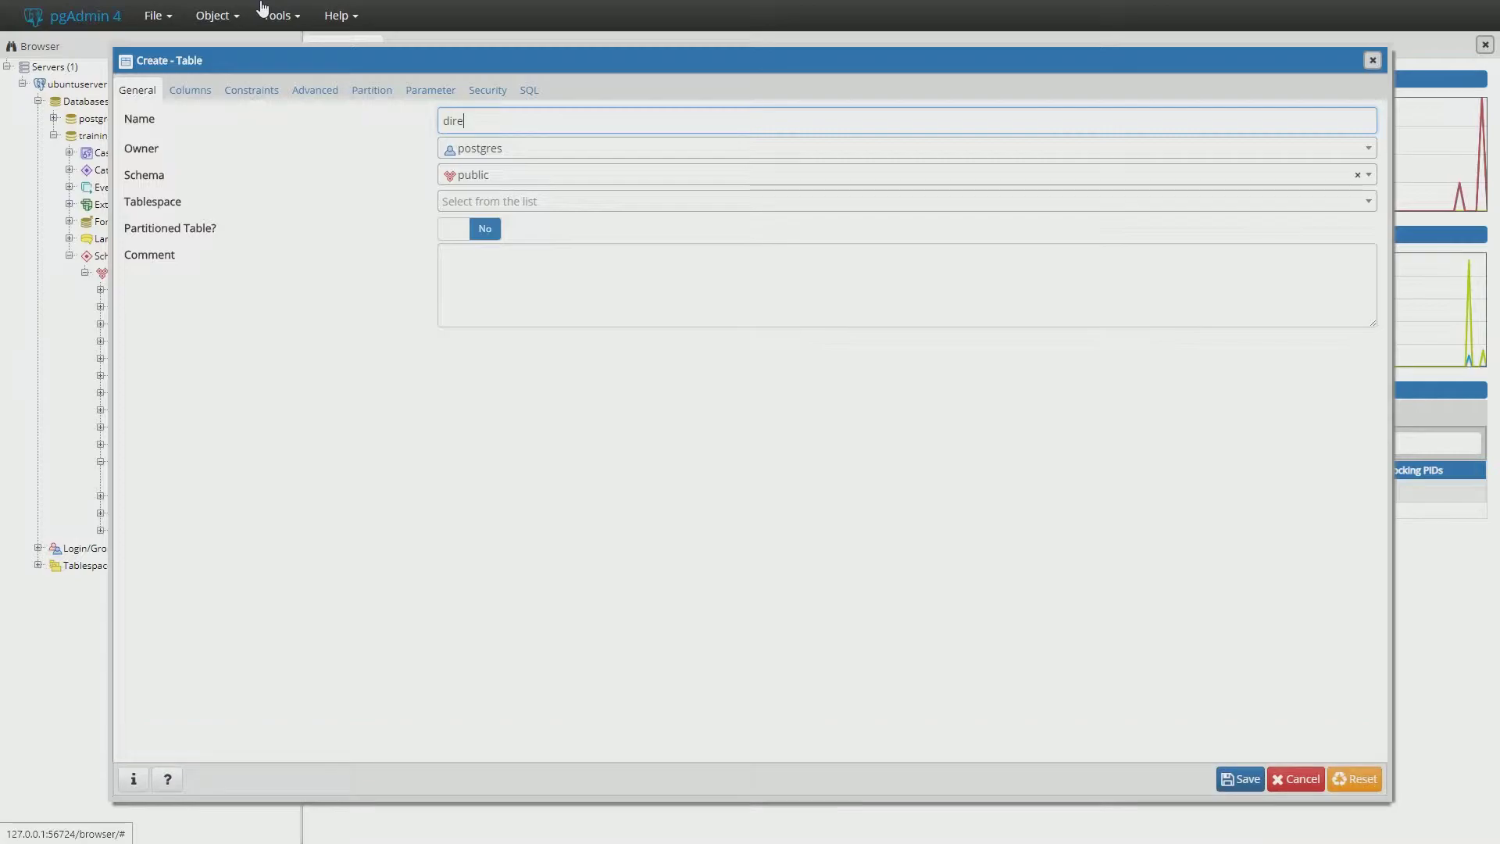
text(cciones)
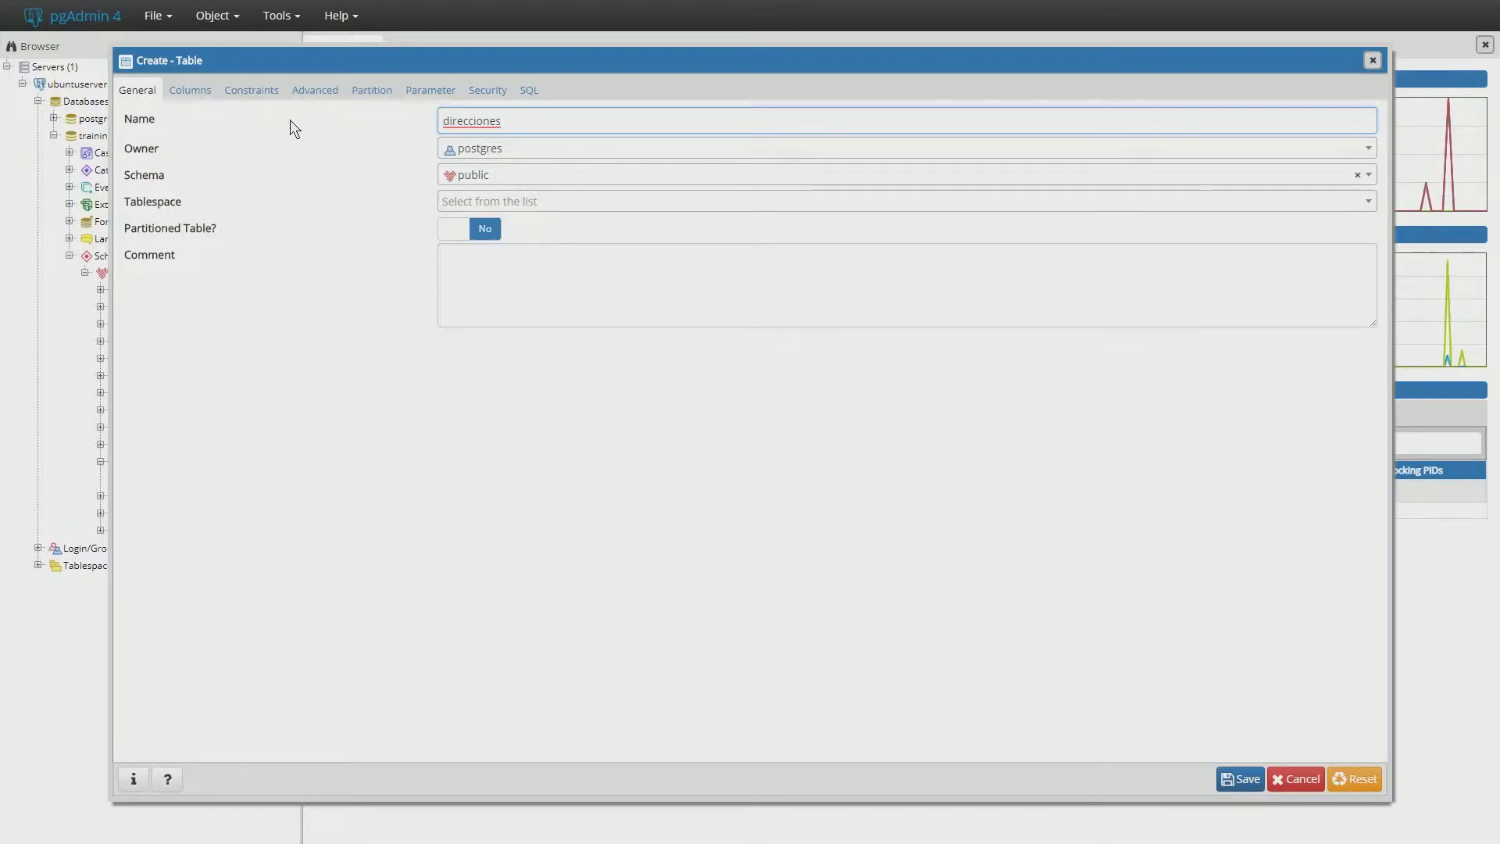
- Add a first column named idDireccion with the numeric data type to the direcciones table
click(190, 90)
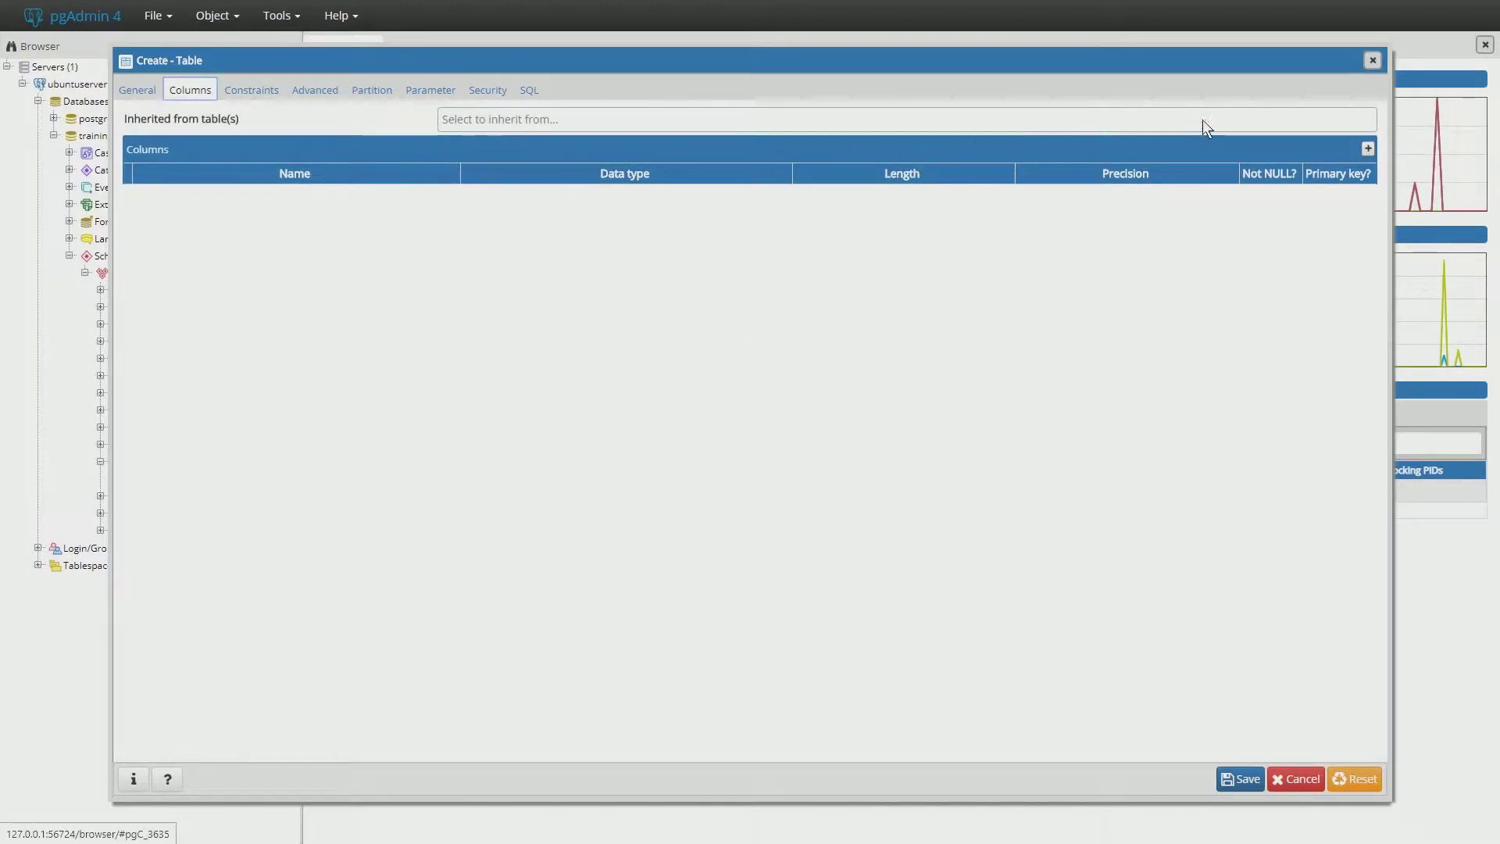
click(1368, 149)
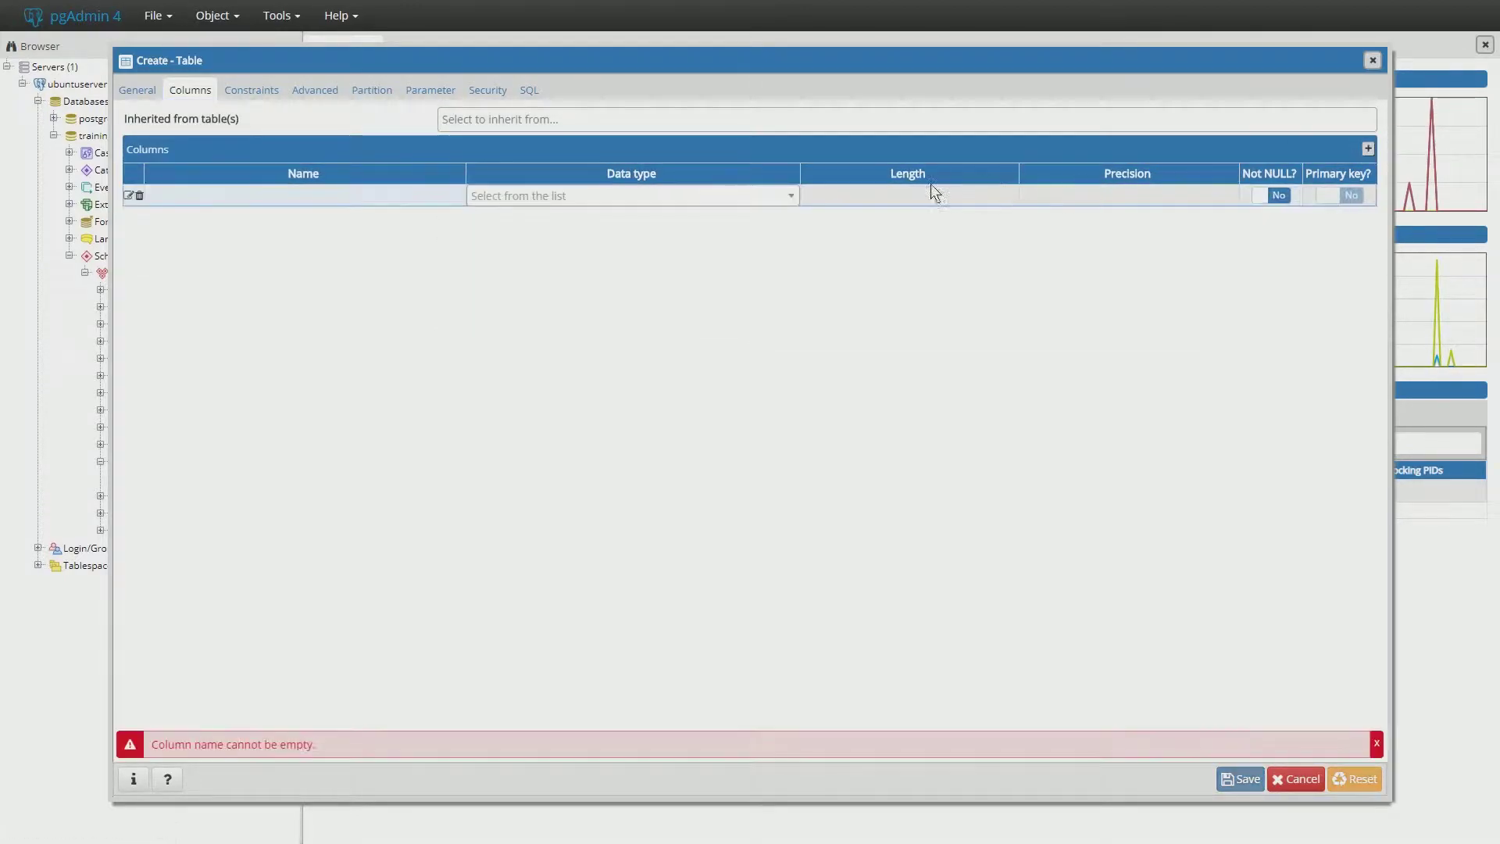
click(315, 198)
text(idDireccion)
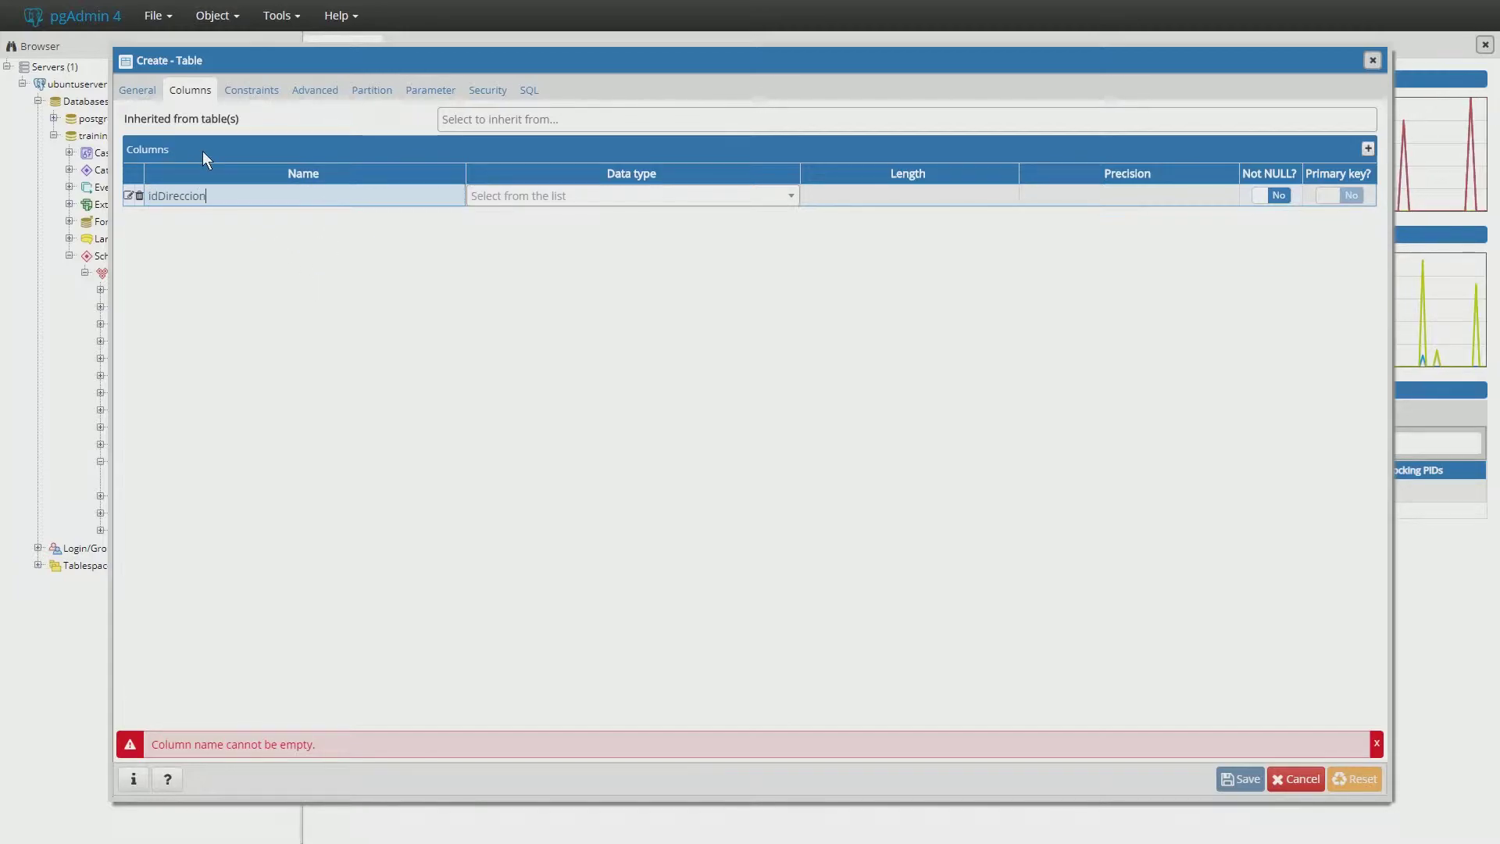
key(Tab)
text(nu)
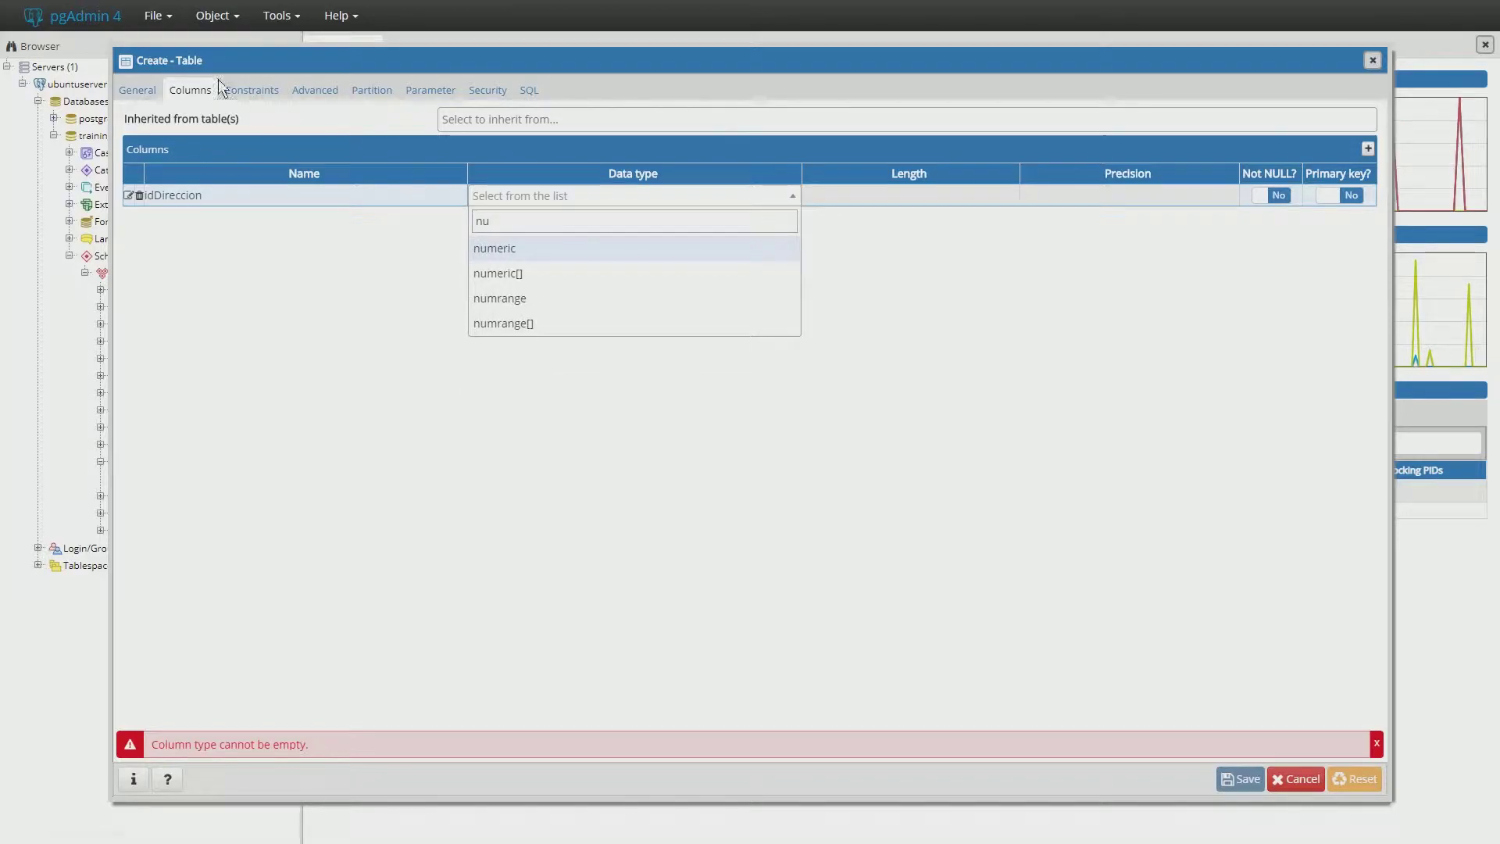
click(688, 242)
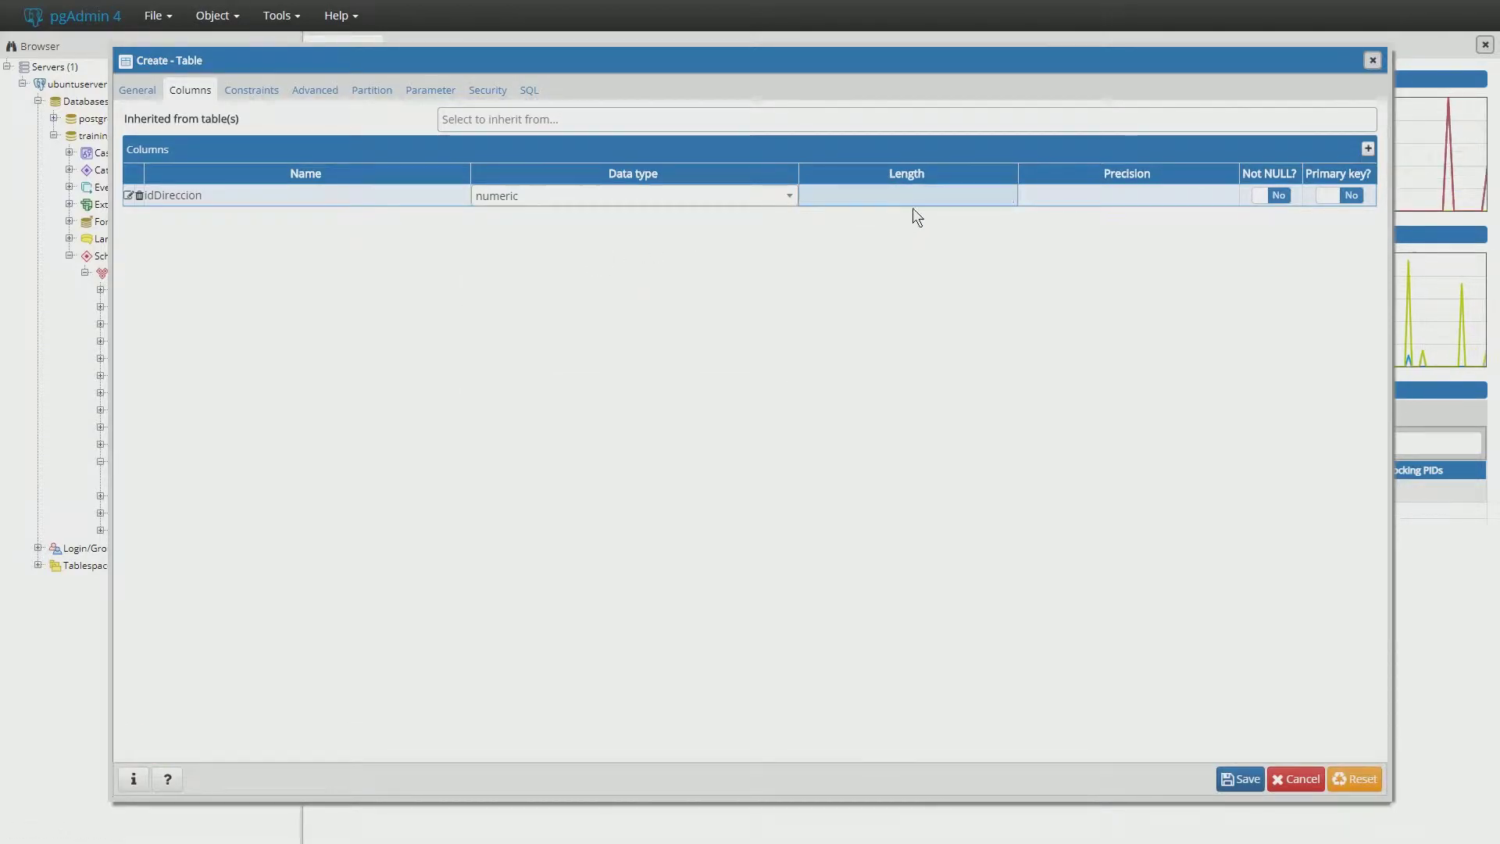
- Give idDireccion a length of 5 and a precision of 0, and make it the primary key of direcciones
text(5)
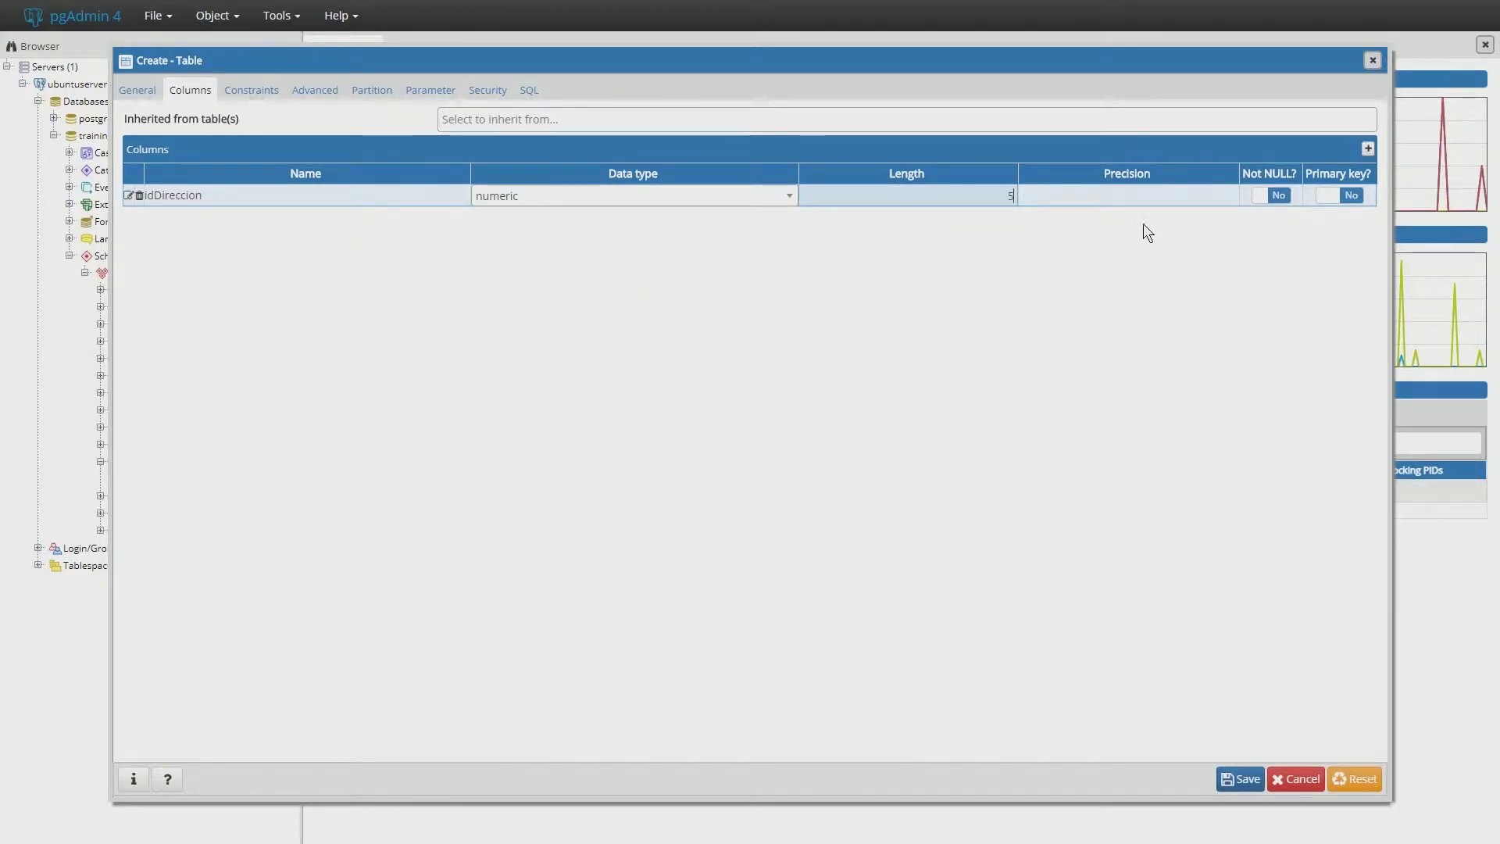
click(1151, 201)
text(0)
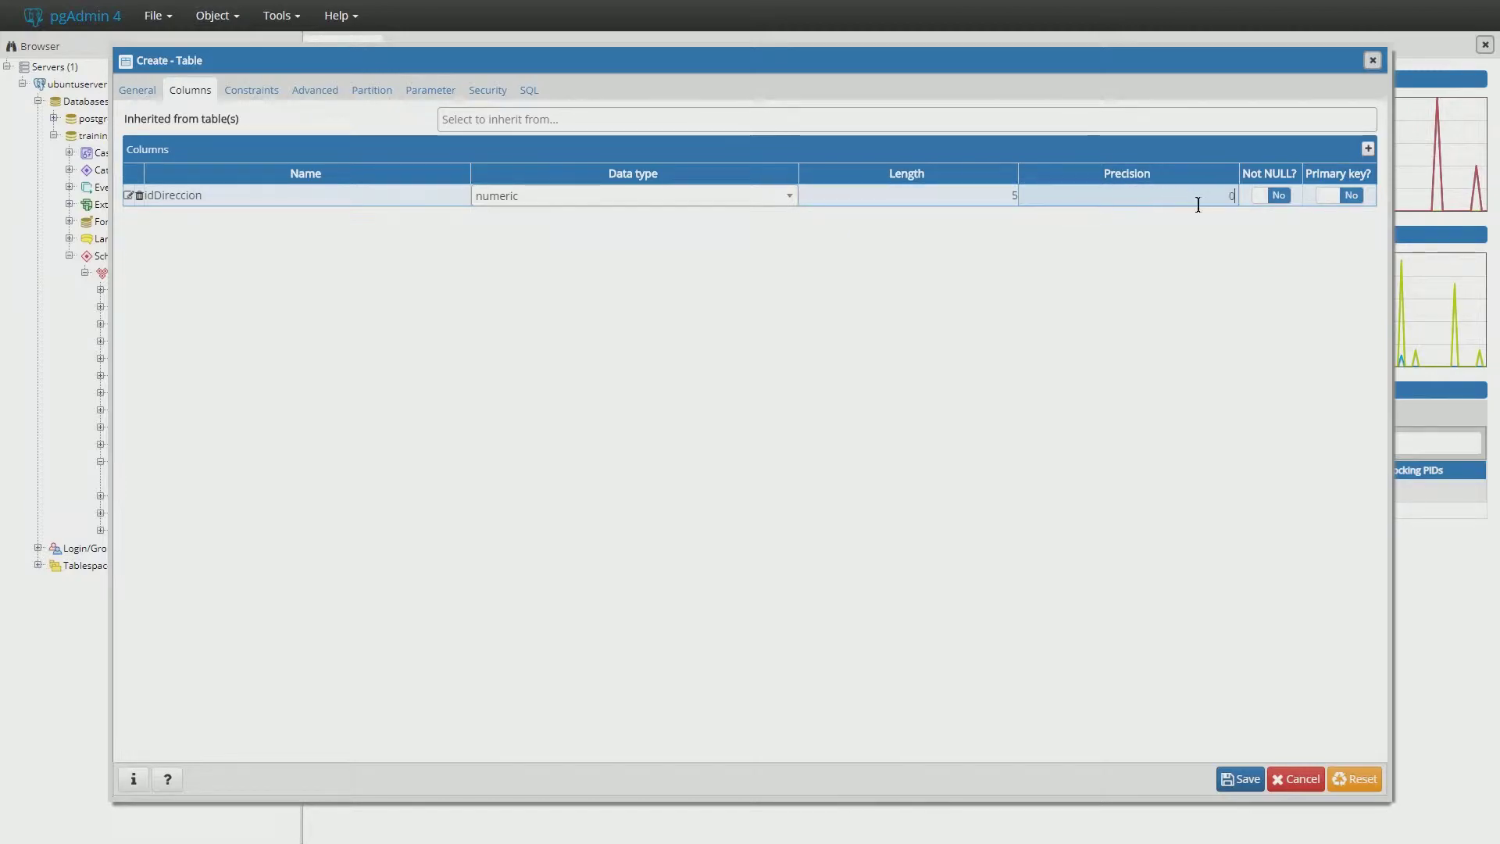
click(1337, 197)
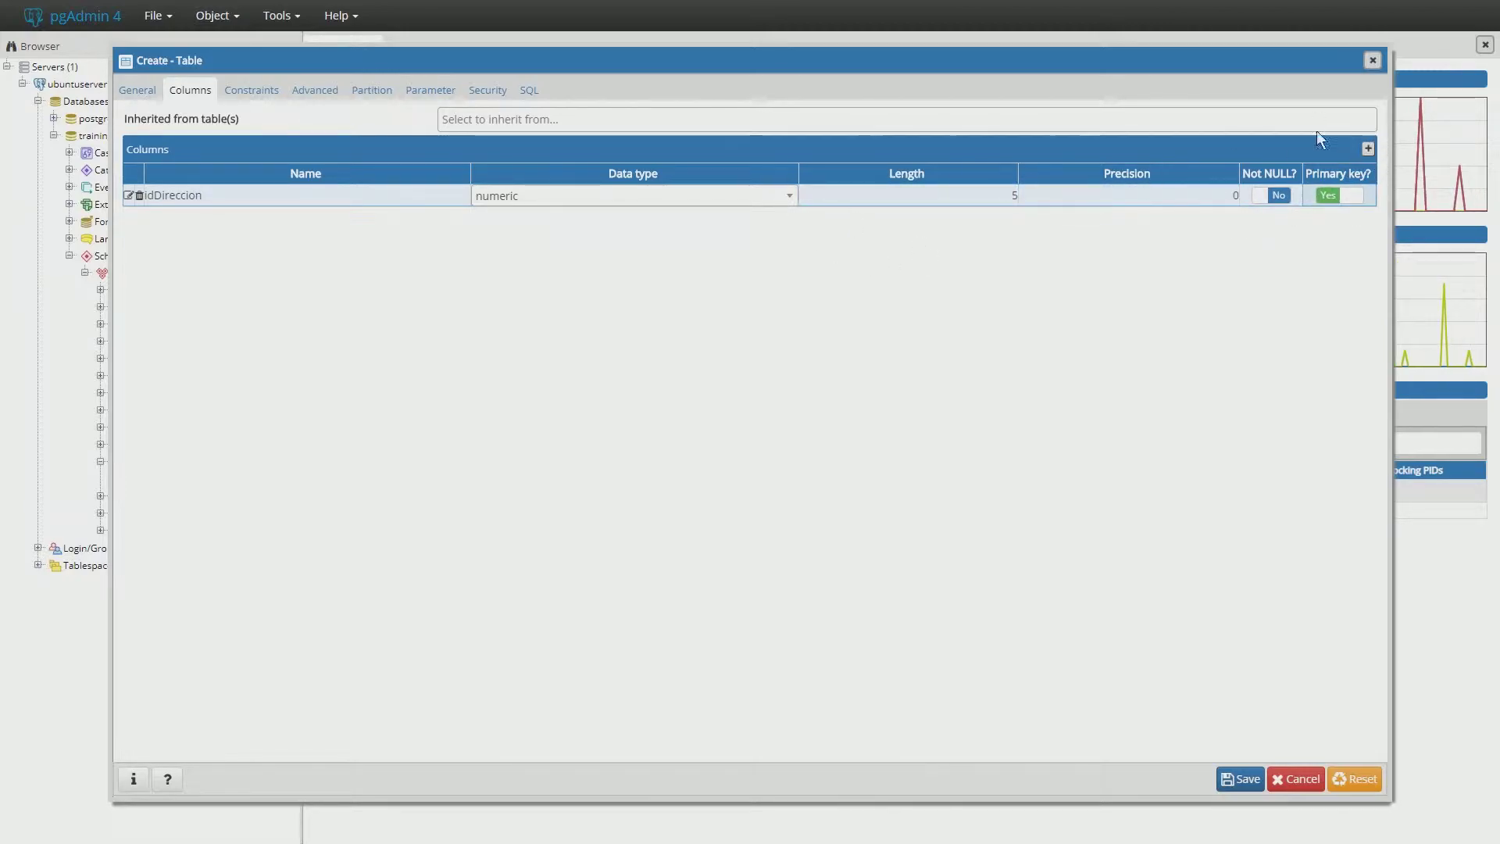
- Add a second column named calle with the text data type to the direcciones table
click(1368, 148)
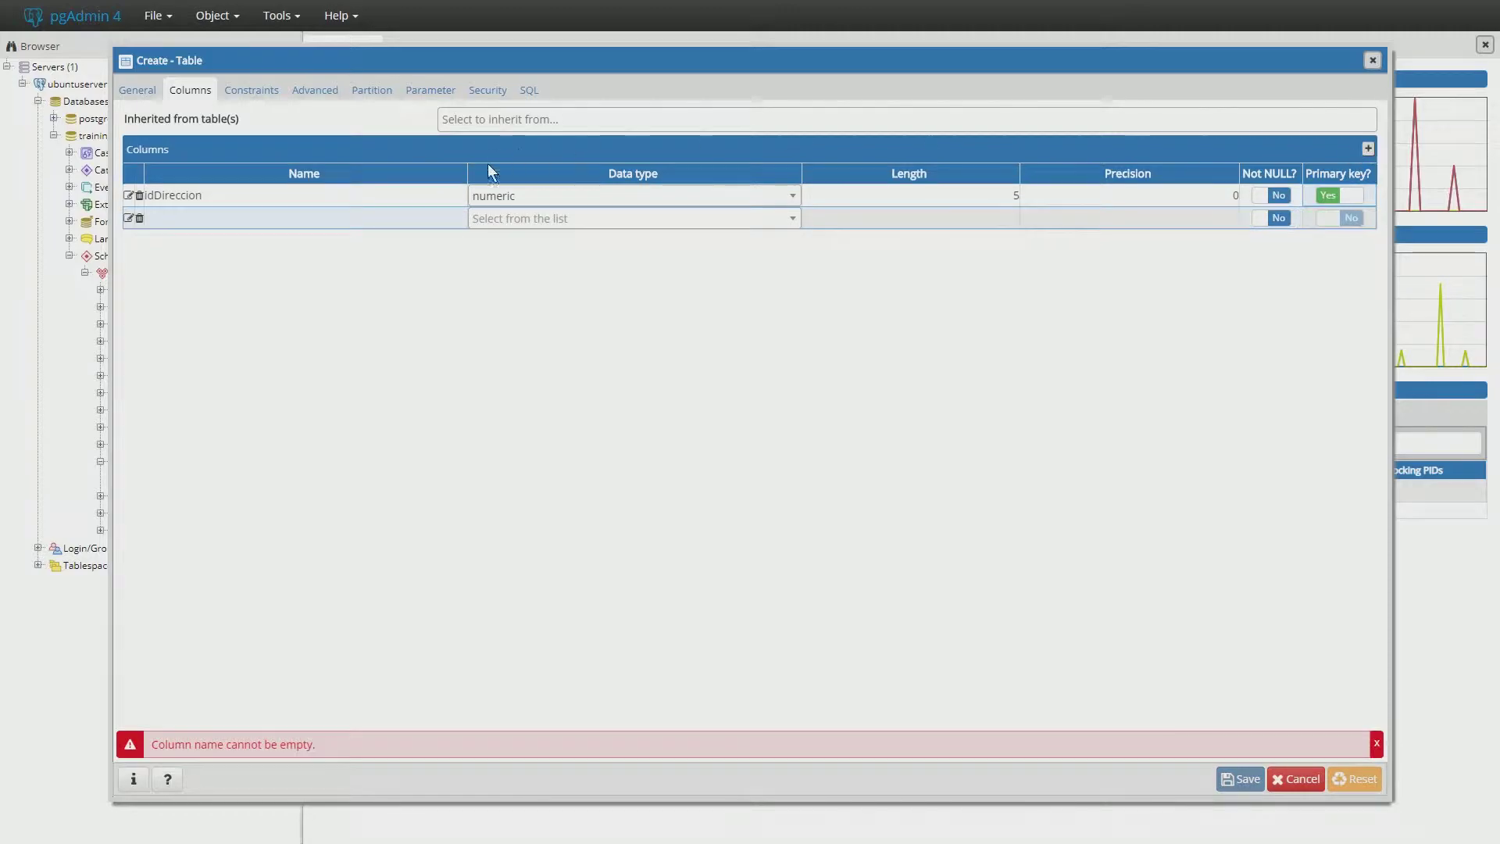
click(330, 218)
text(calle)
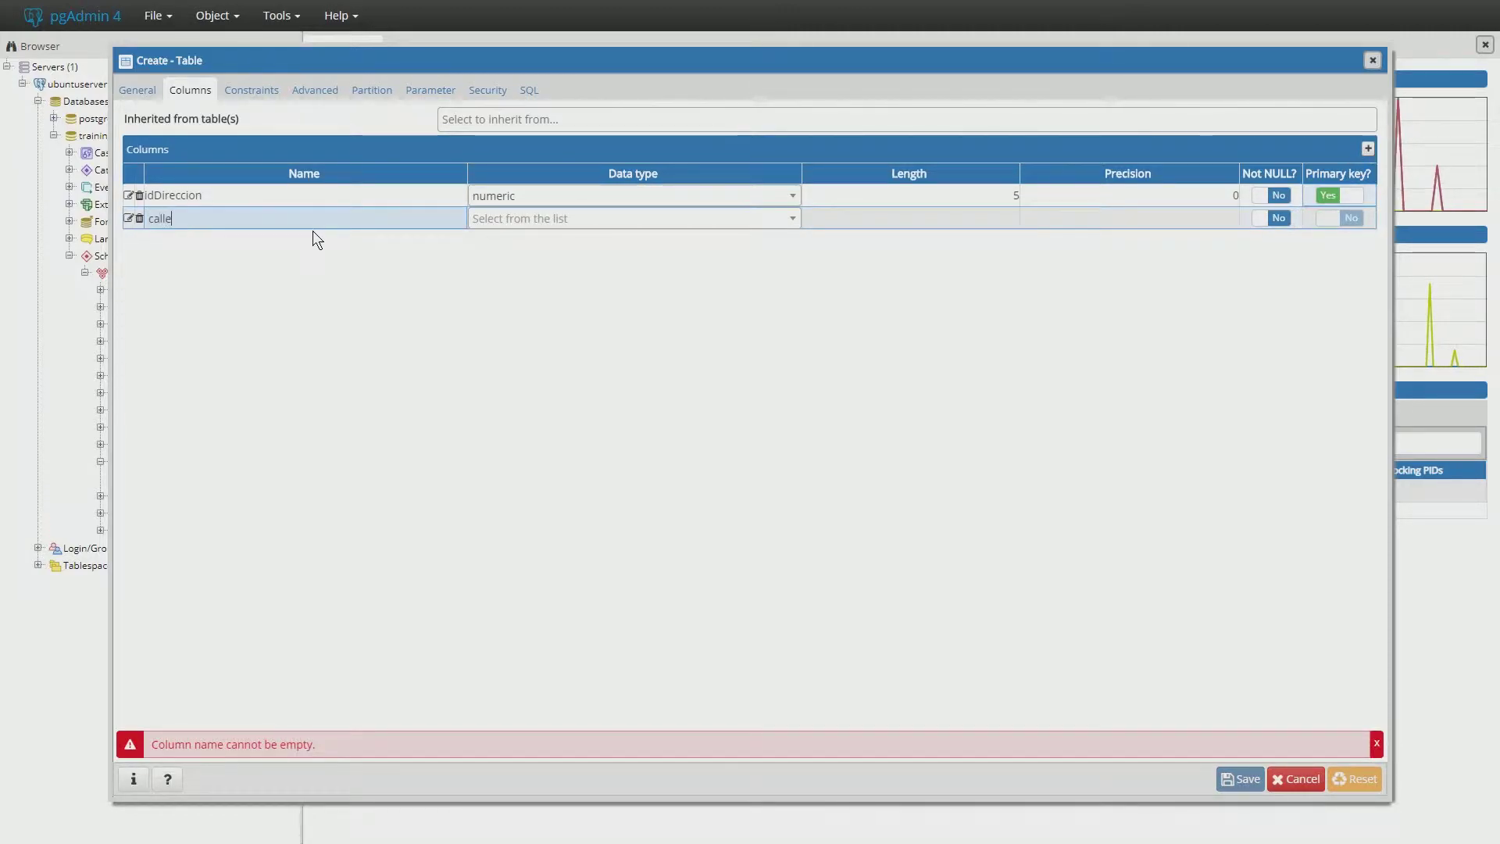
click(663, 220)
text(tex)
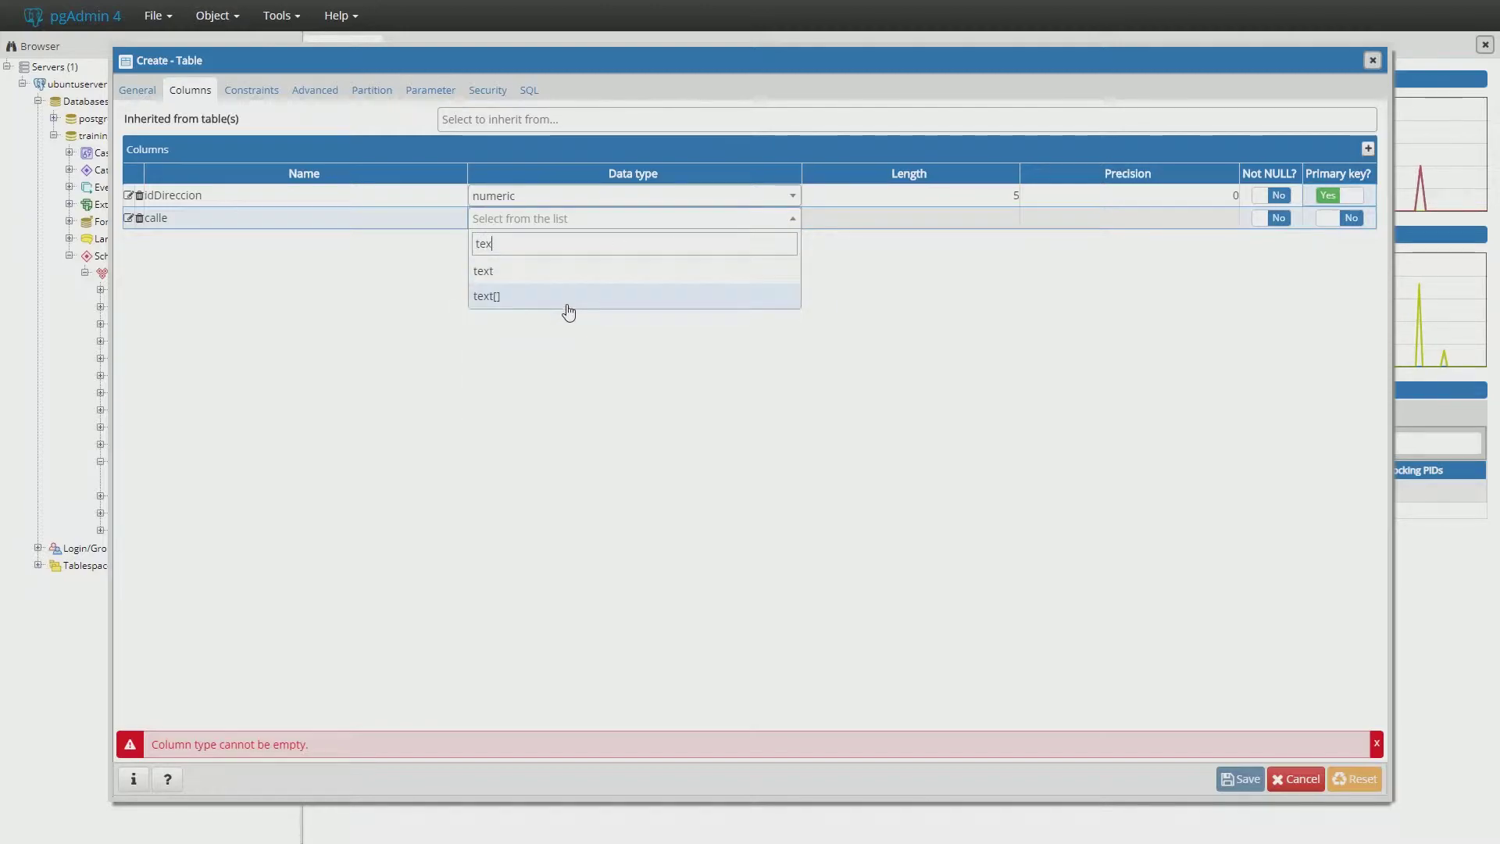
click(547, 274)
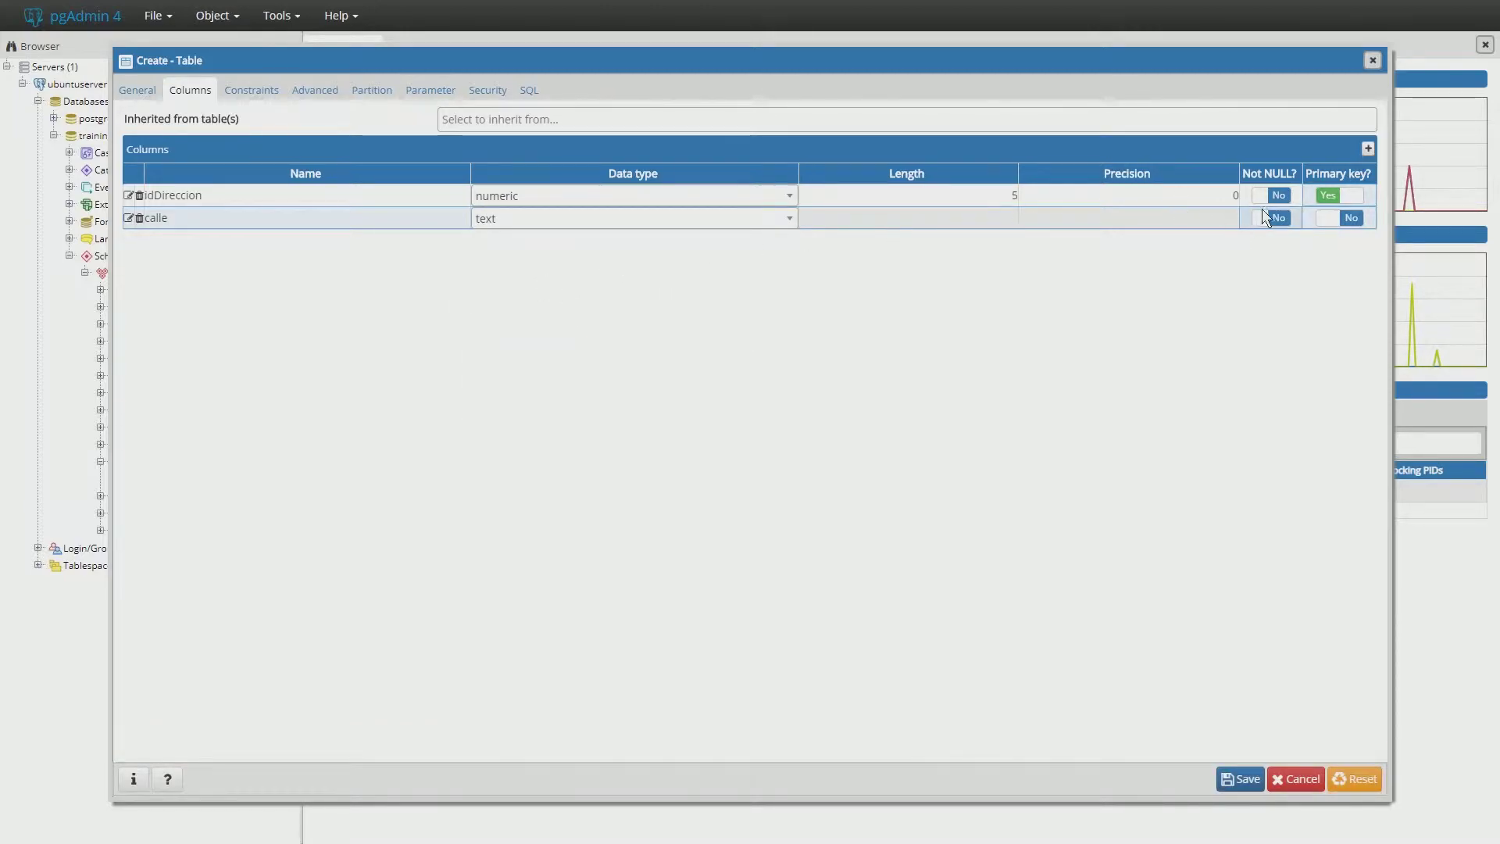
- Add a column named numeroCalle with the numeric data type to the direcciones table
click(1368, 150)
click(320, 240)
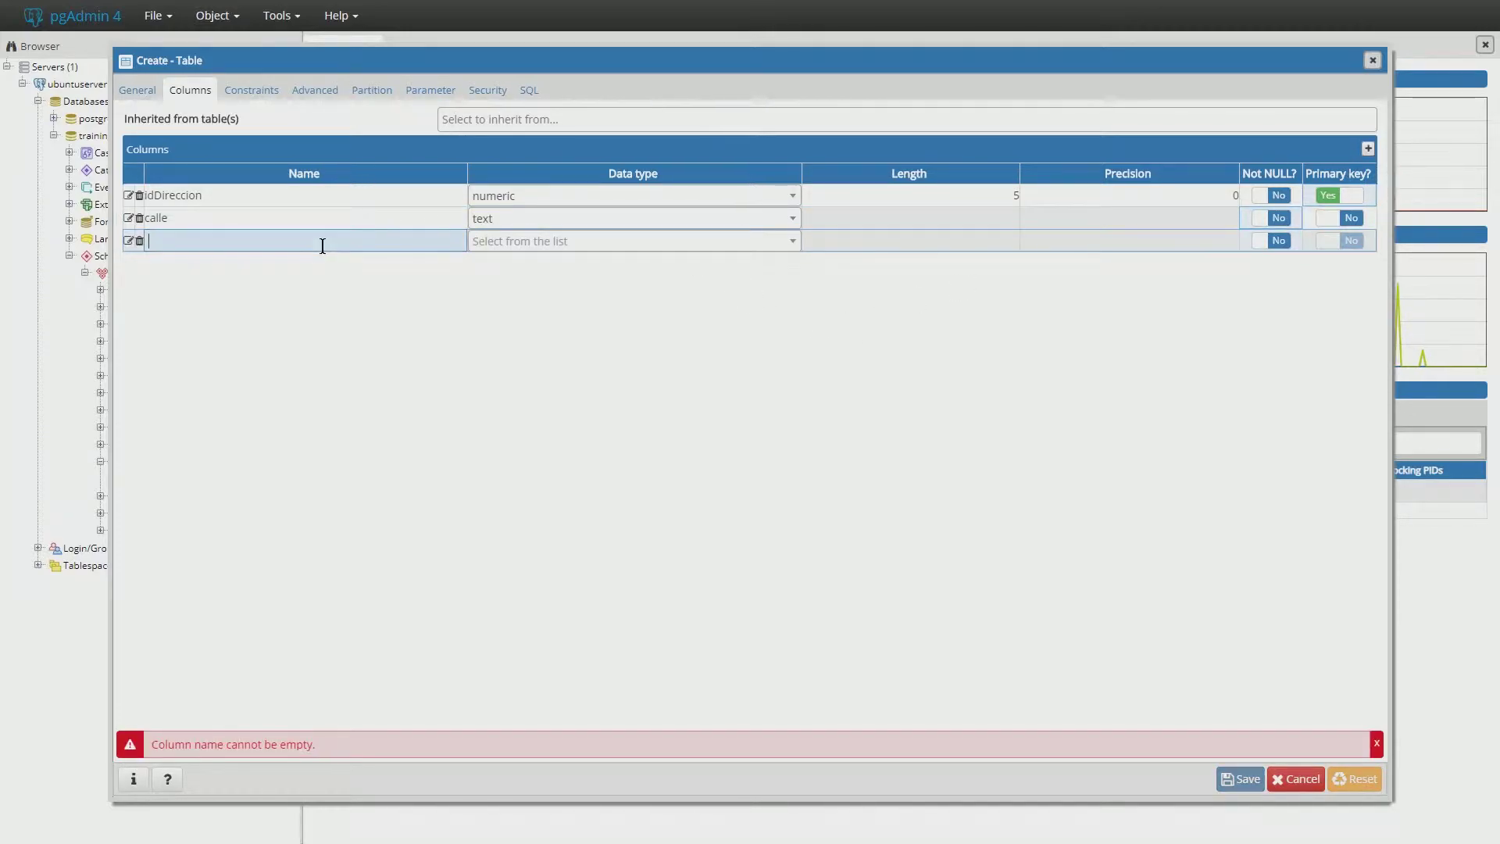
text(nu)
text(meroCalle)
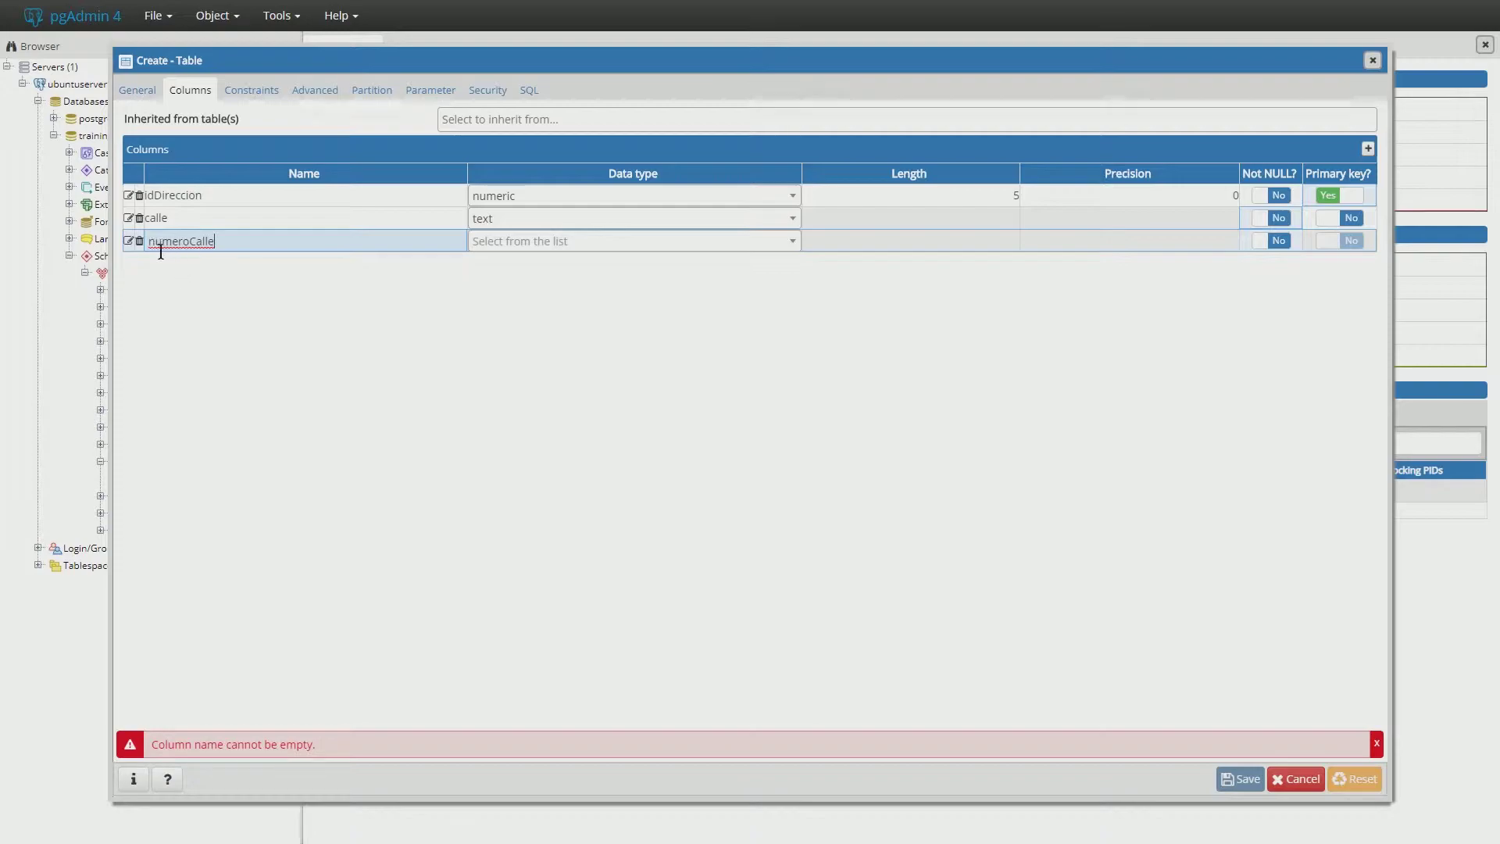
click(601, 242)
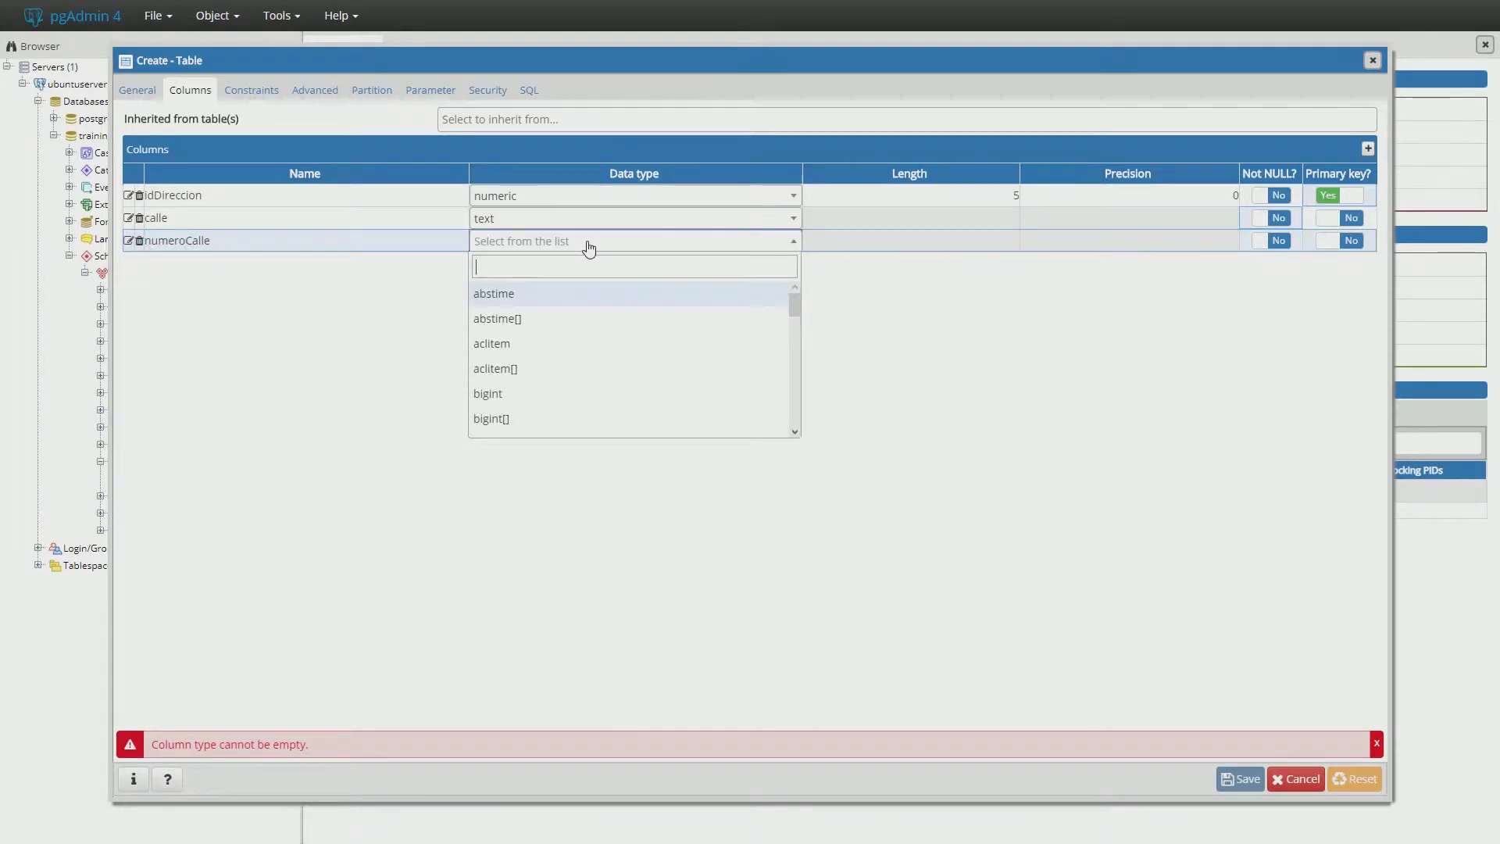
text(num)
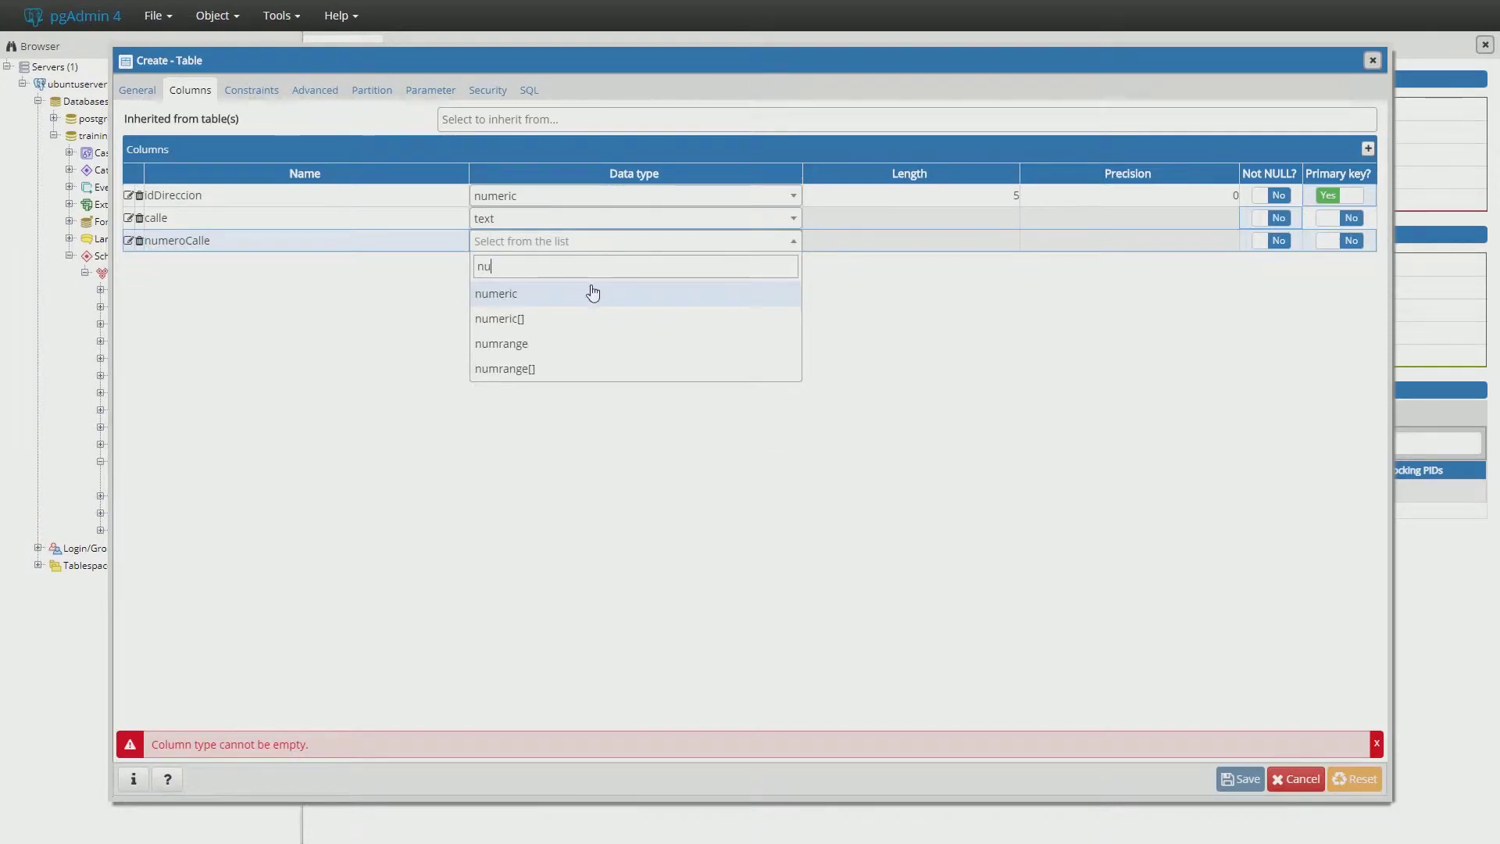
click(591, 291)
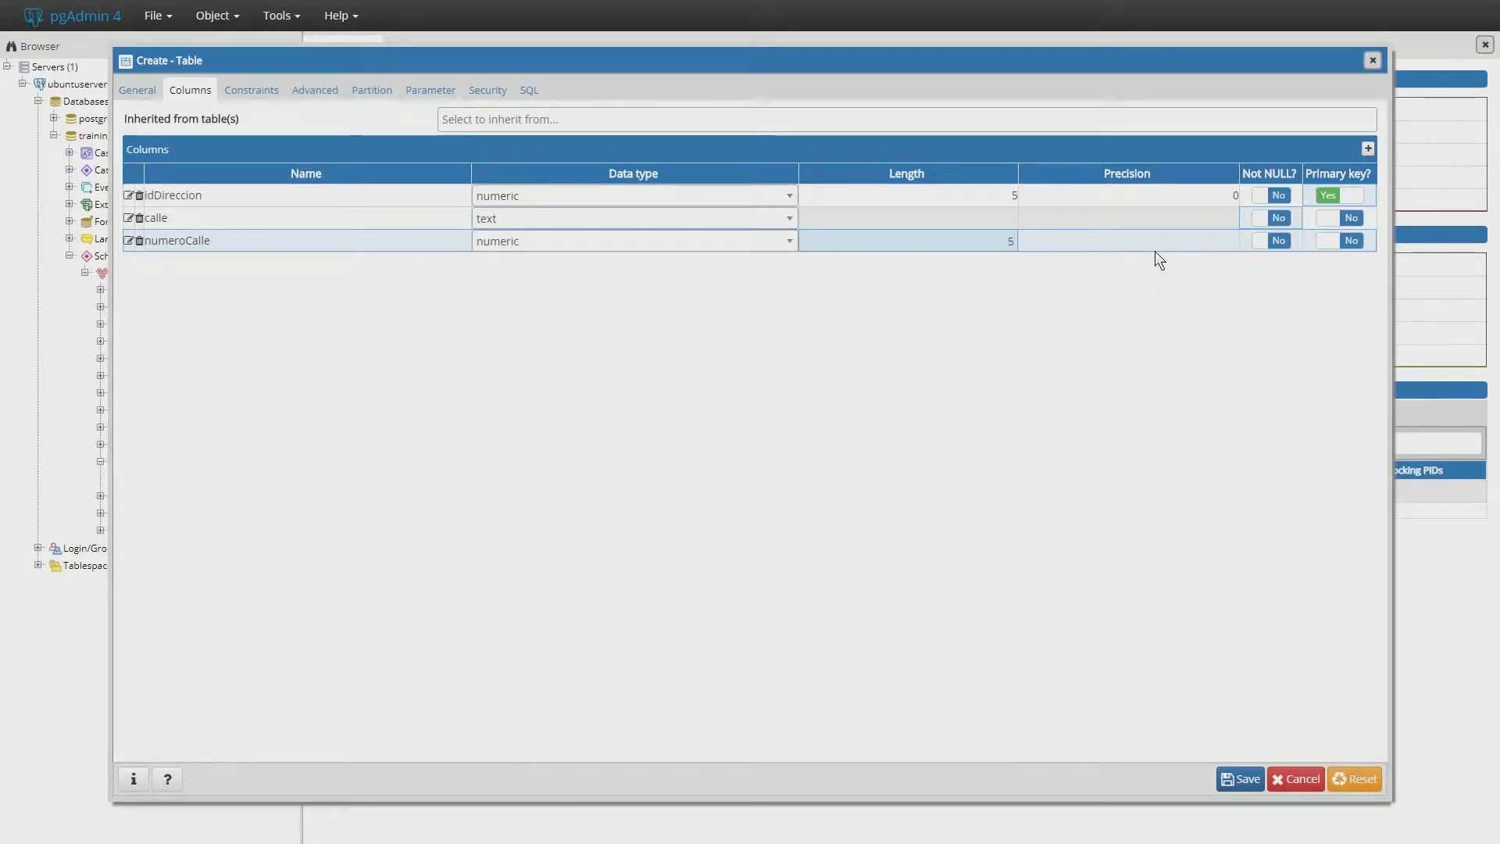
- Give the numeroCalle column a length of 8 and a precision of 0
key(BackSpace)
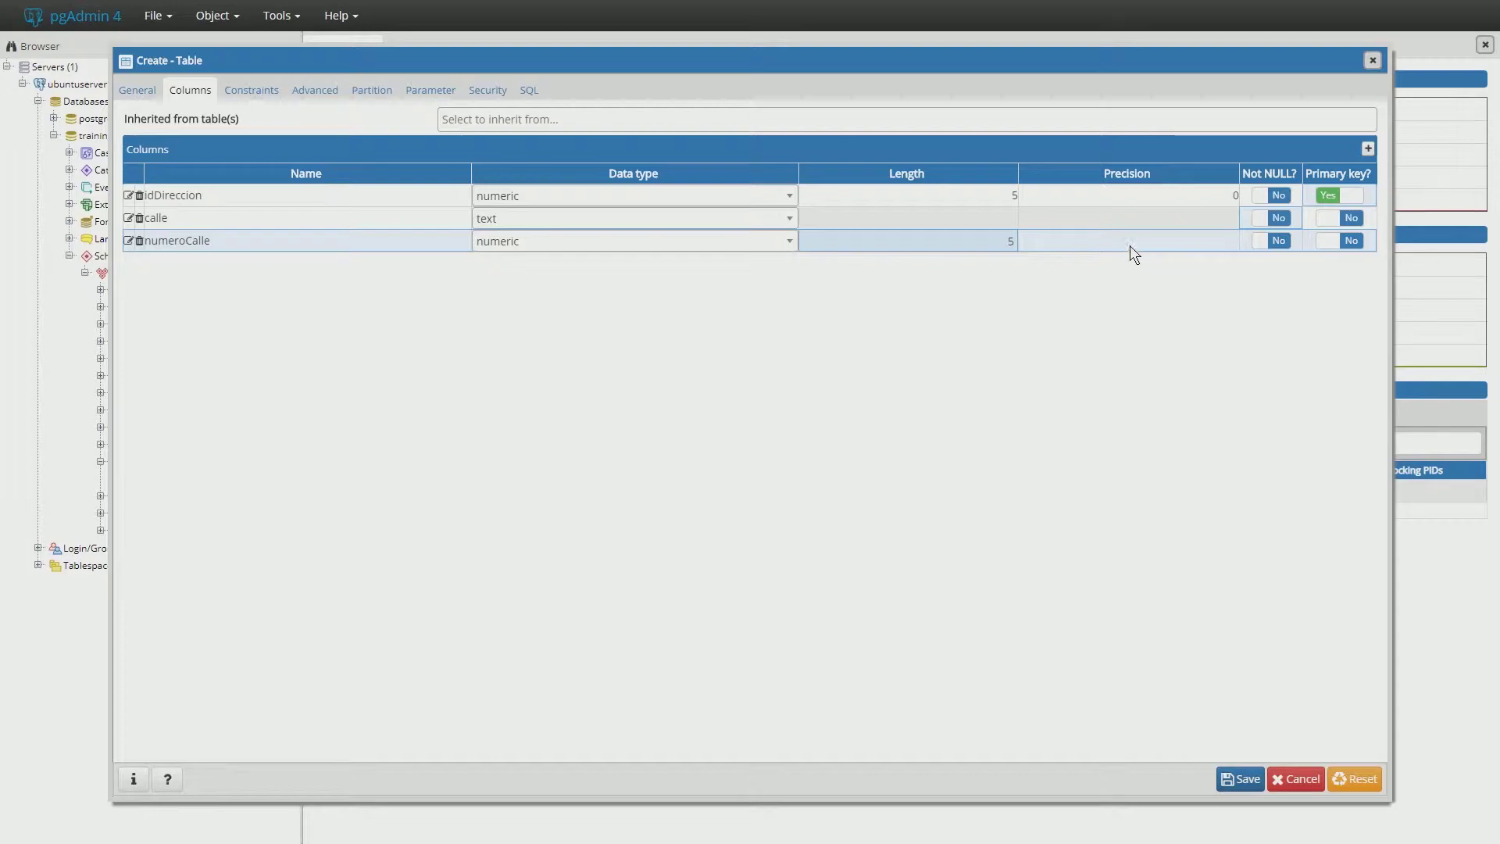
text(8)
click(1146, 241)
text(0)
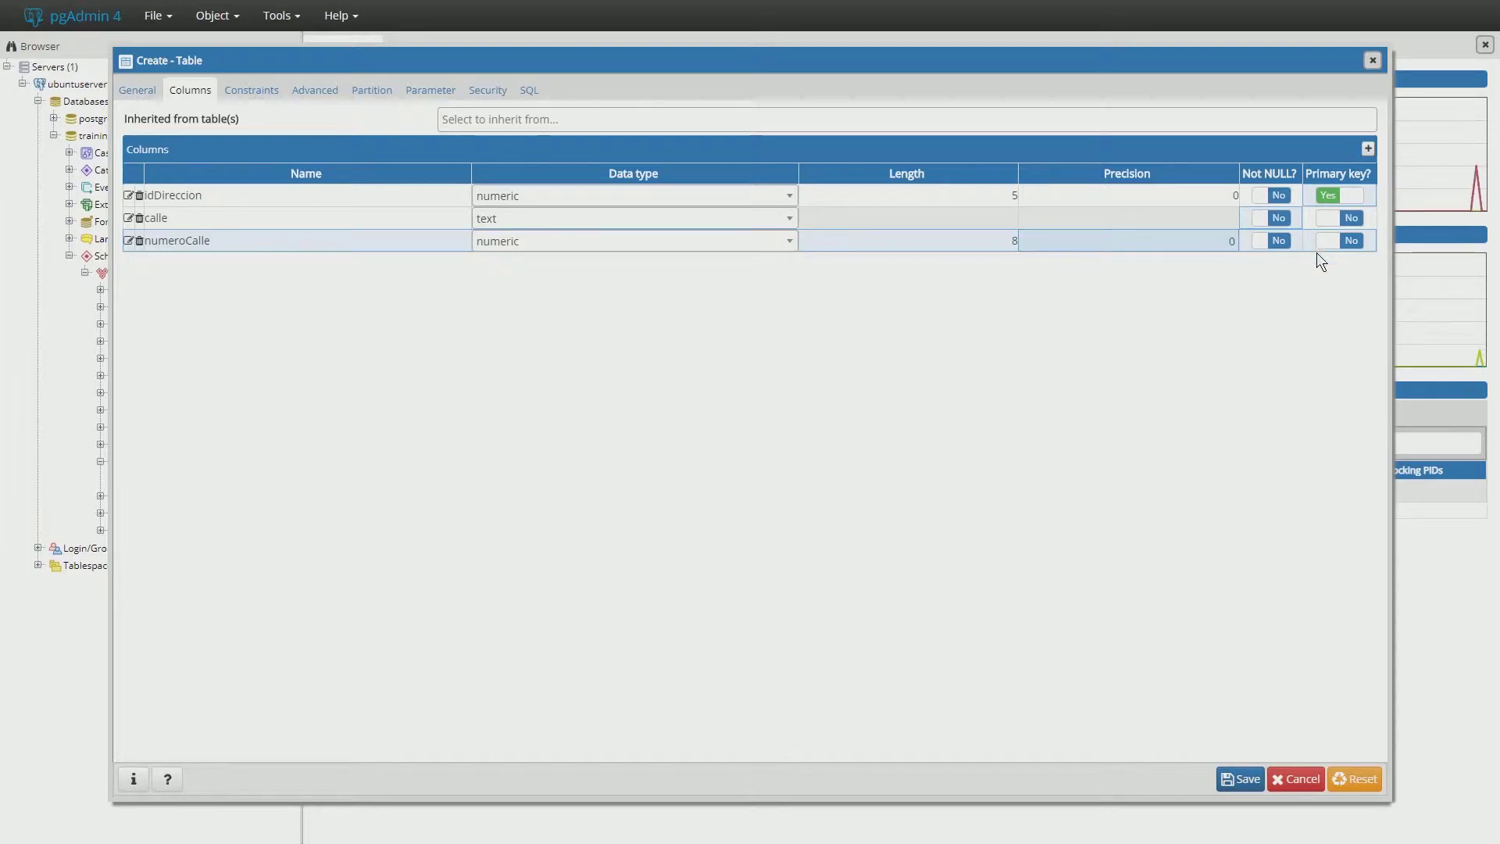
- Add a column named numeroDepartamentoOOficina with the numeric data type to the direcciones table
click(1367, 148)
click(273, 264)
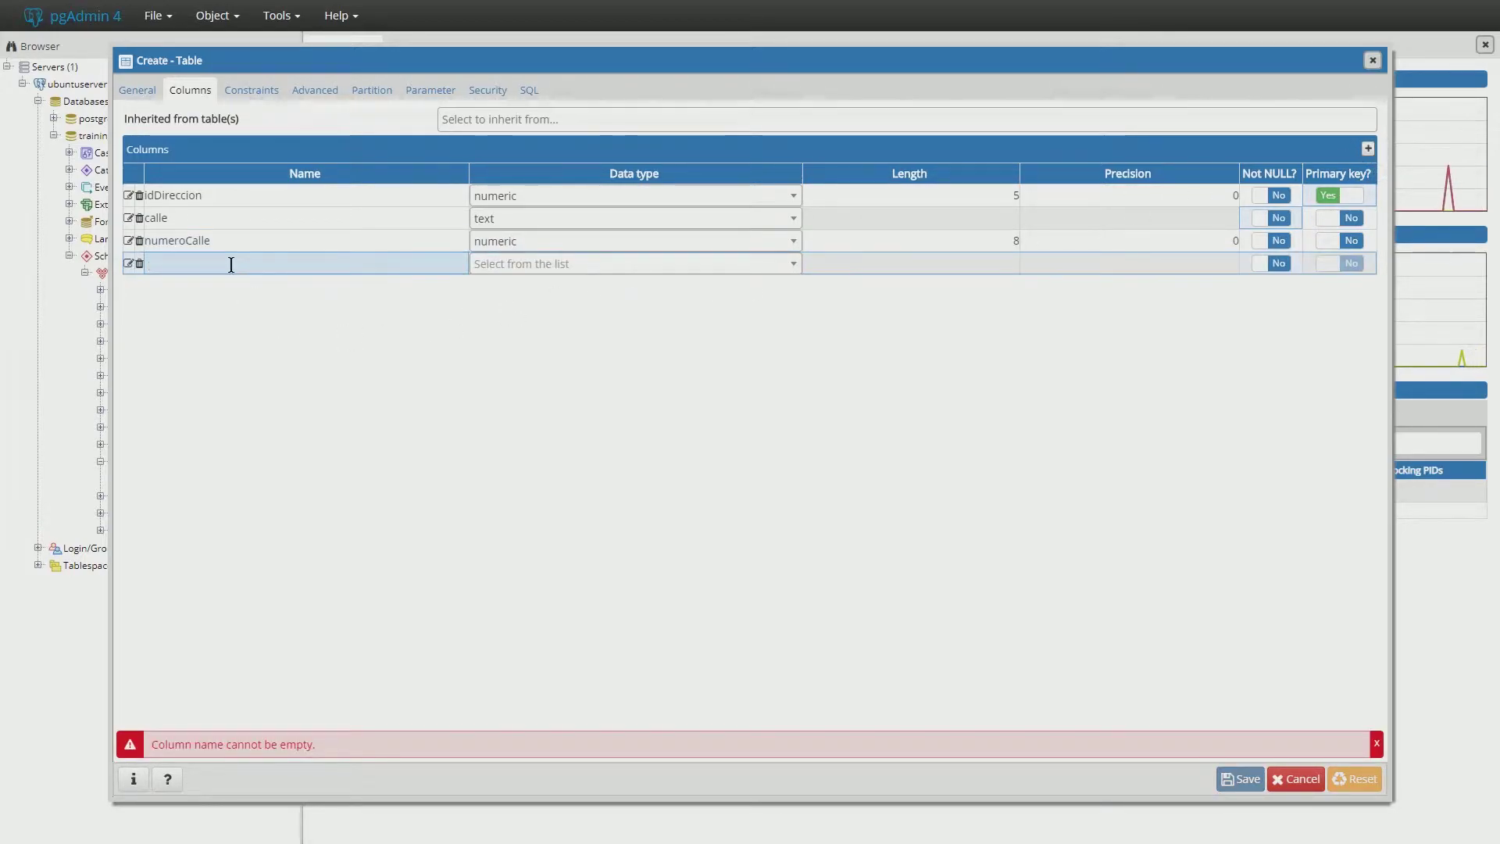
text(numeroDepartamento)
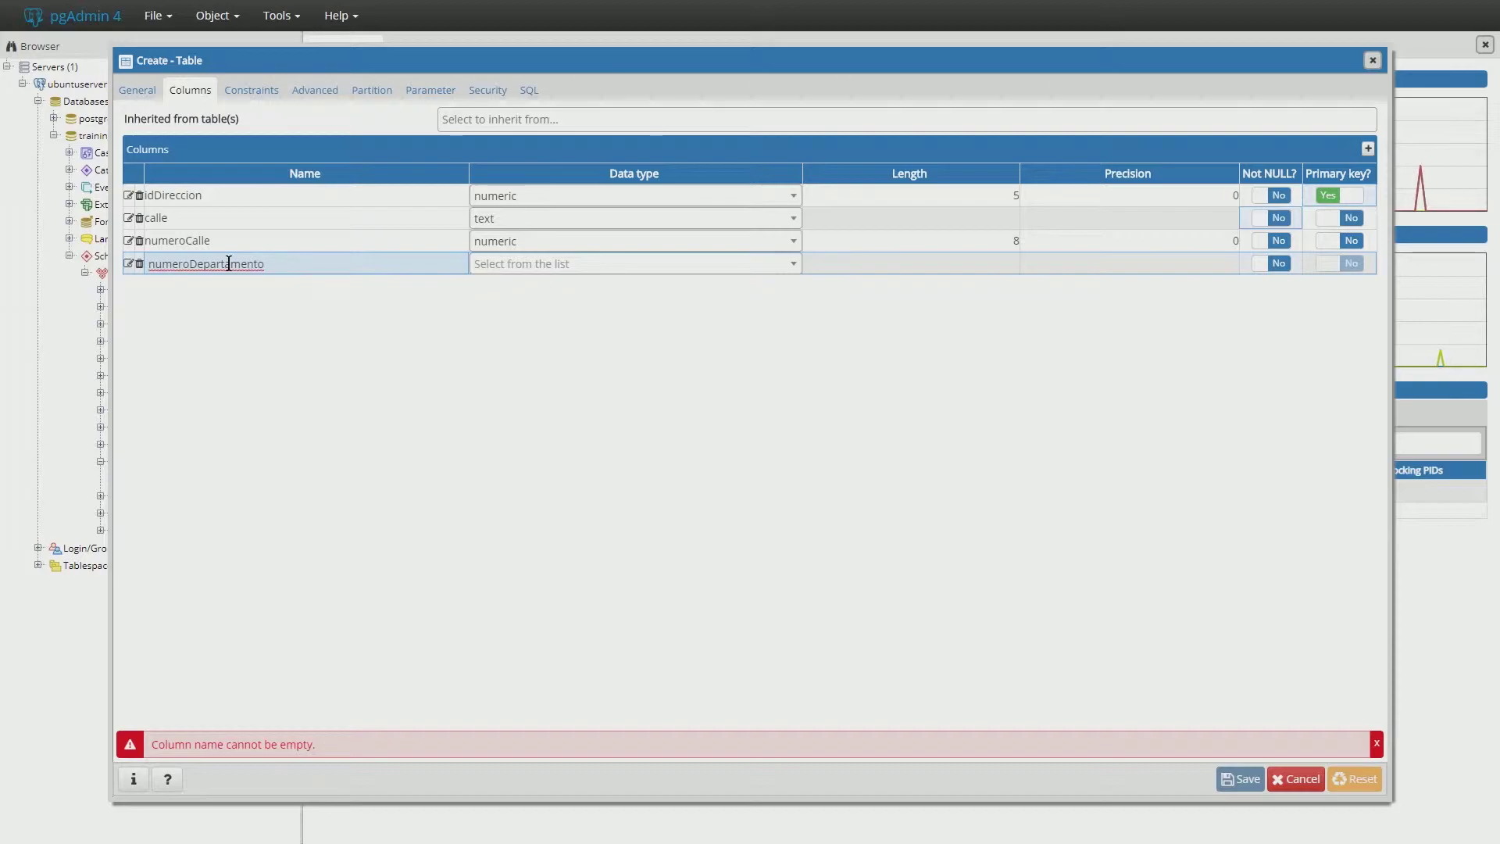
text(OOficina)
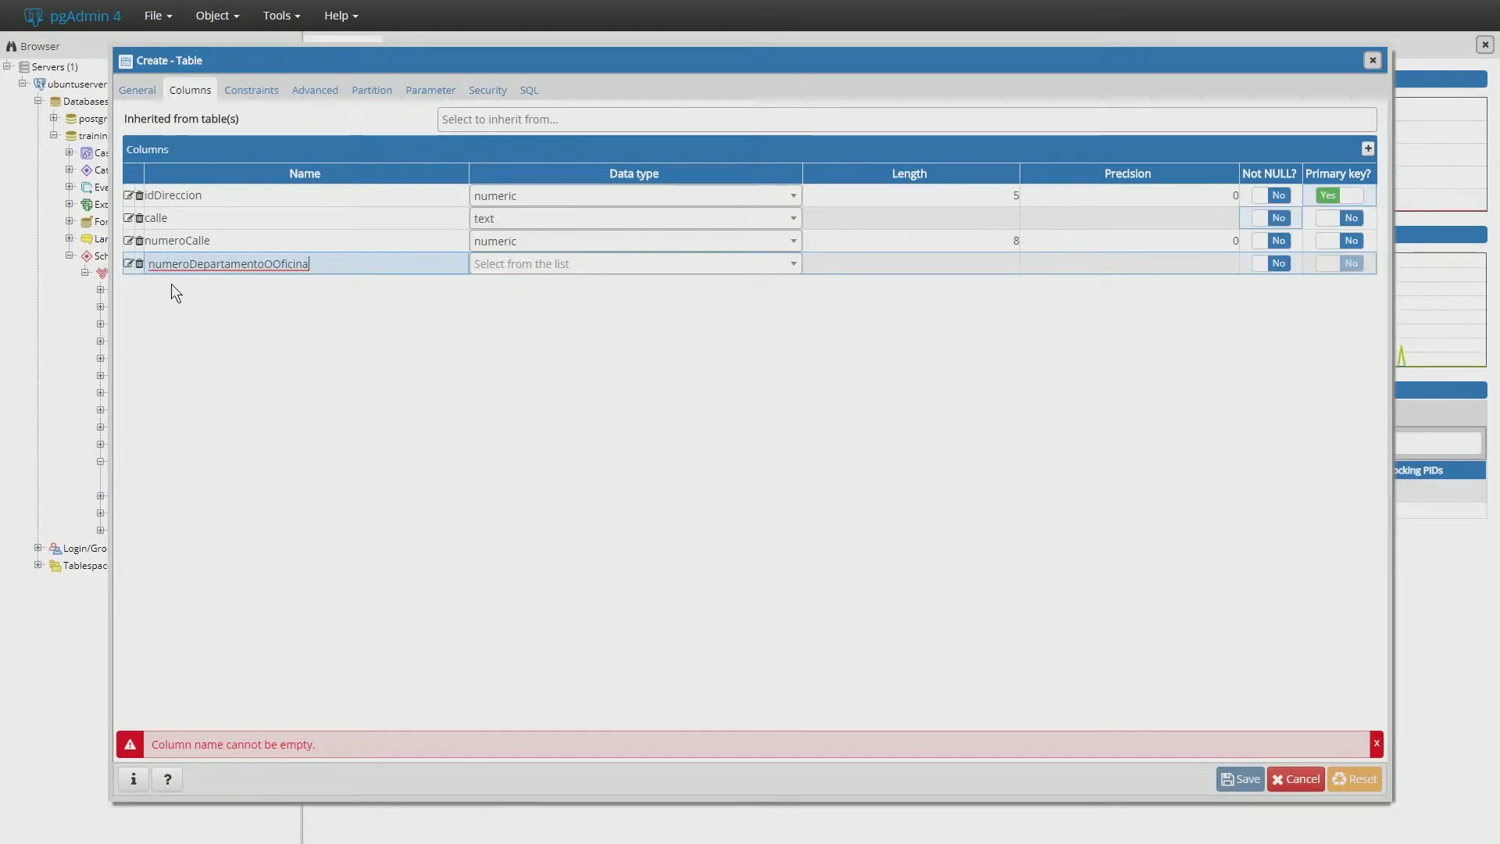
click(480, 272)
text(nu)
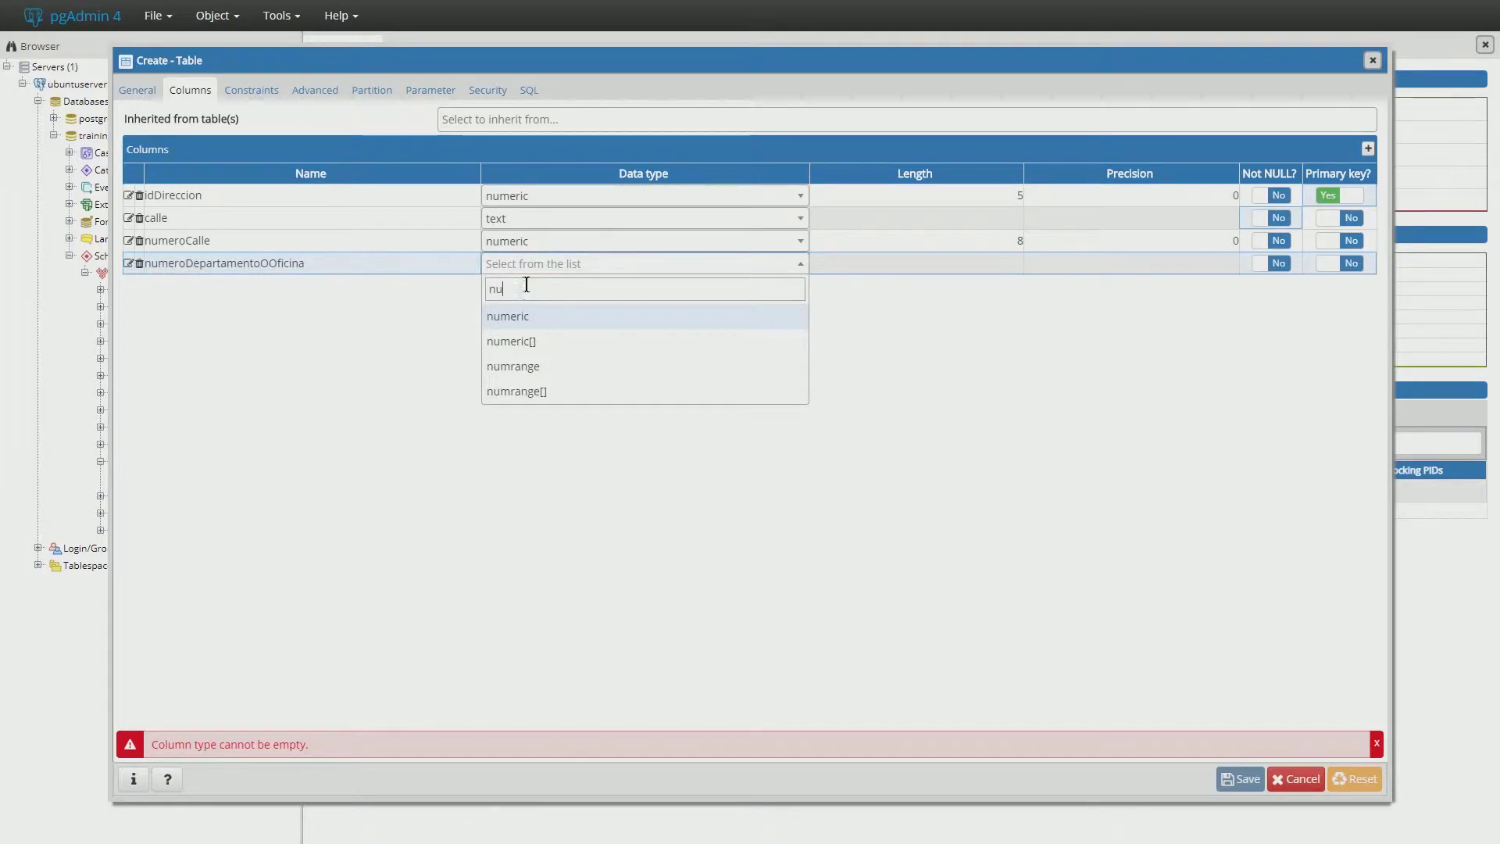
click(551, 316)
- Give numeroDepartamentoOOficina a length of 8 and a precision of 0, and mark it as not null
click(948, 263)
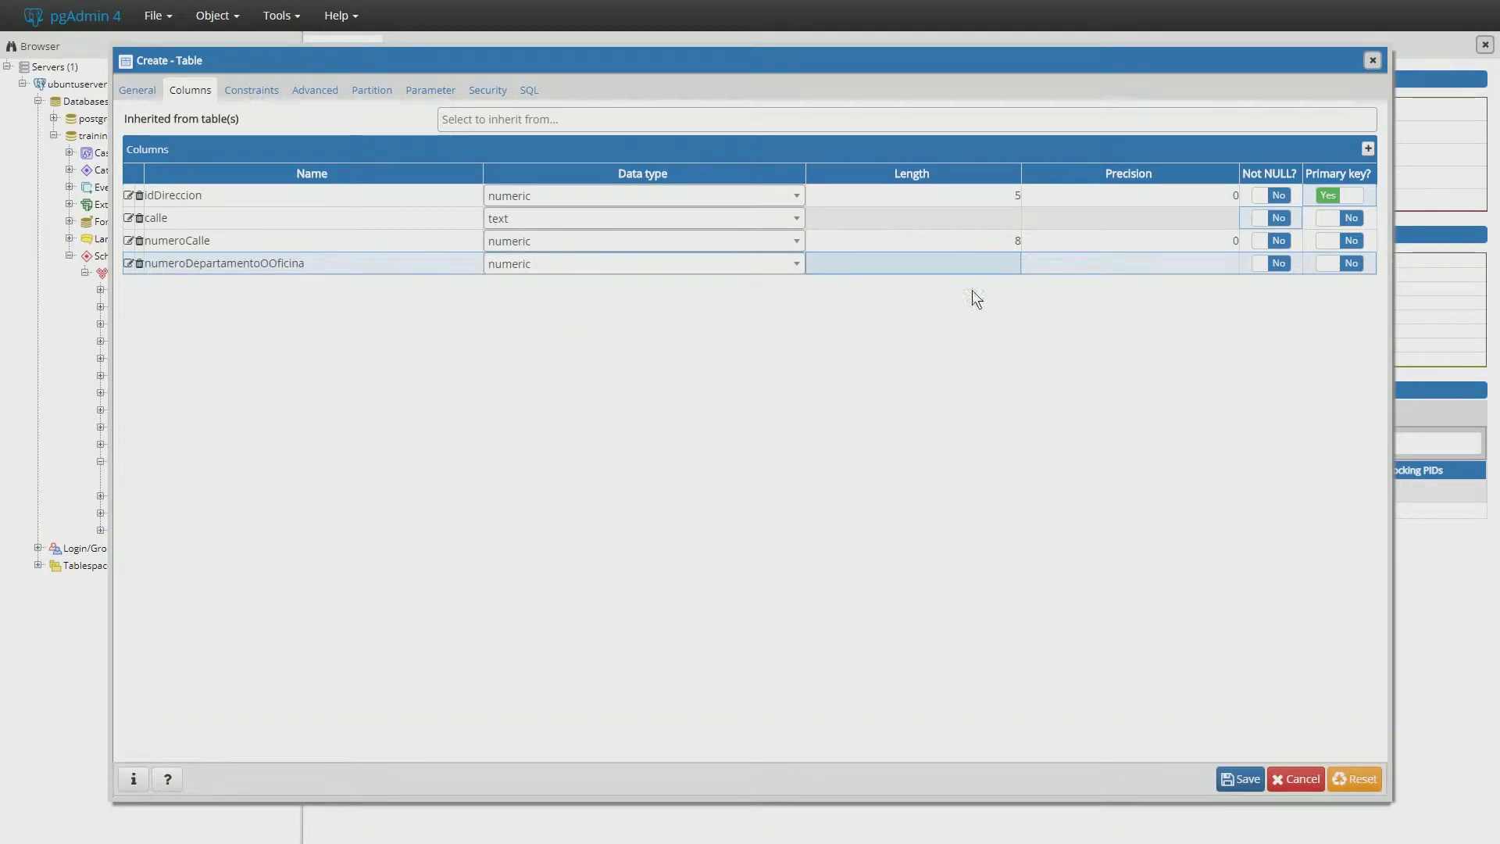
text(8)
click(1201, 269)
text(0)
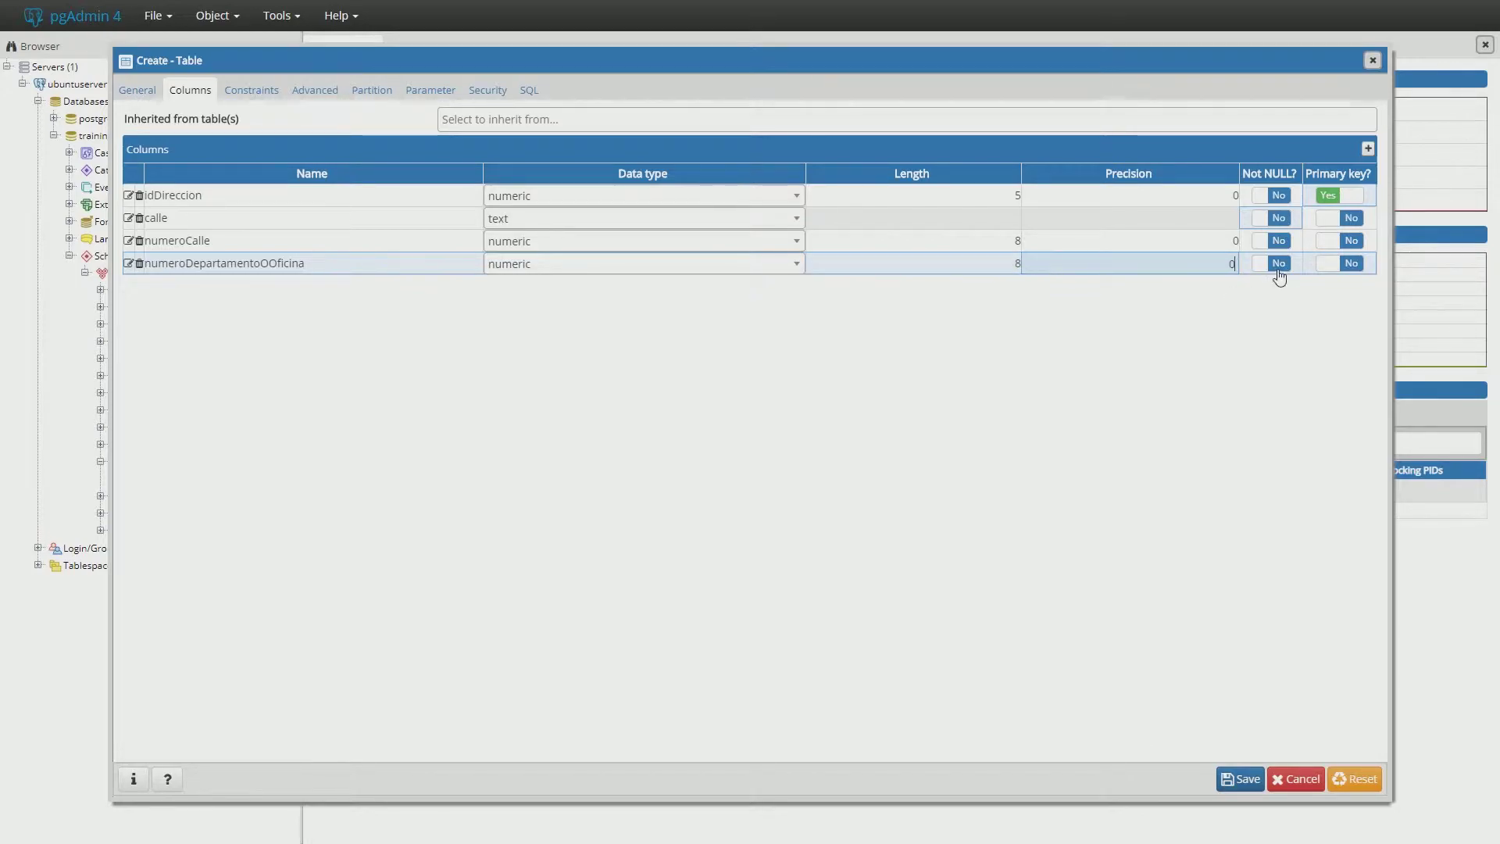
click(1275, 264)
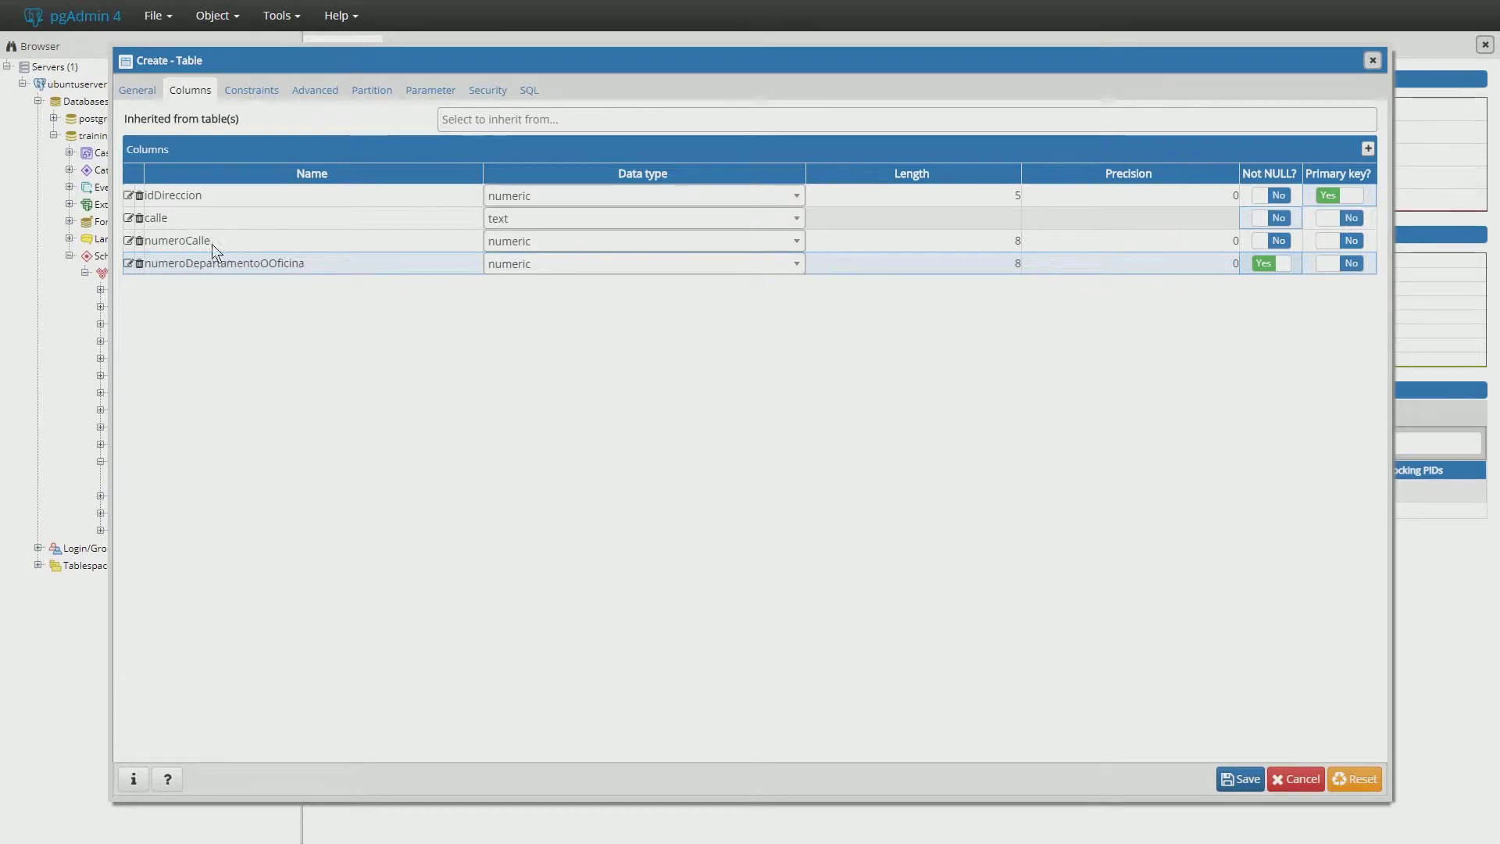
- Add a column named comuna with the text data type to the direcciones table
click(1367, 148)
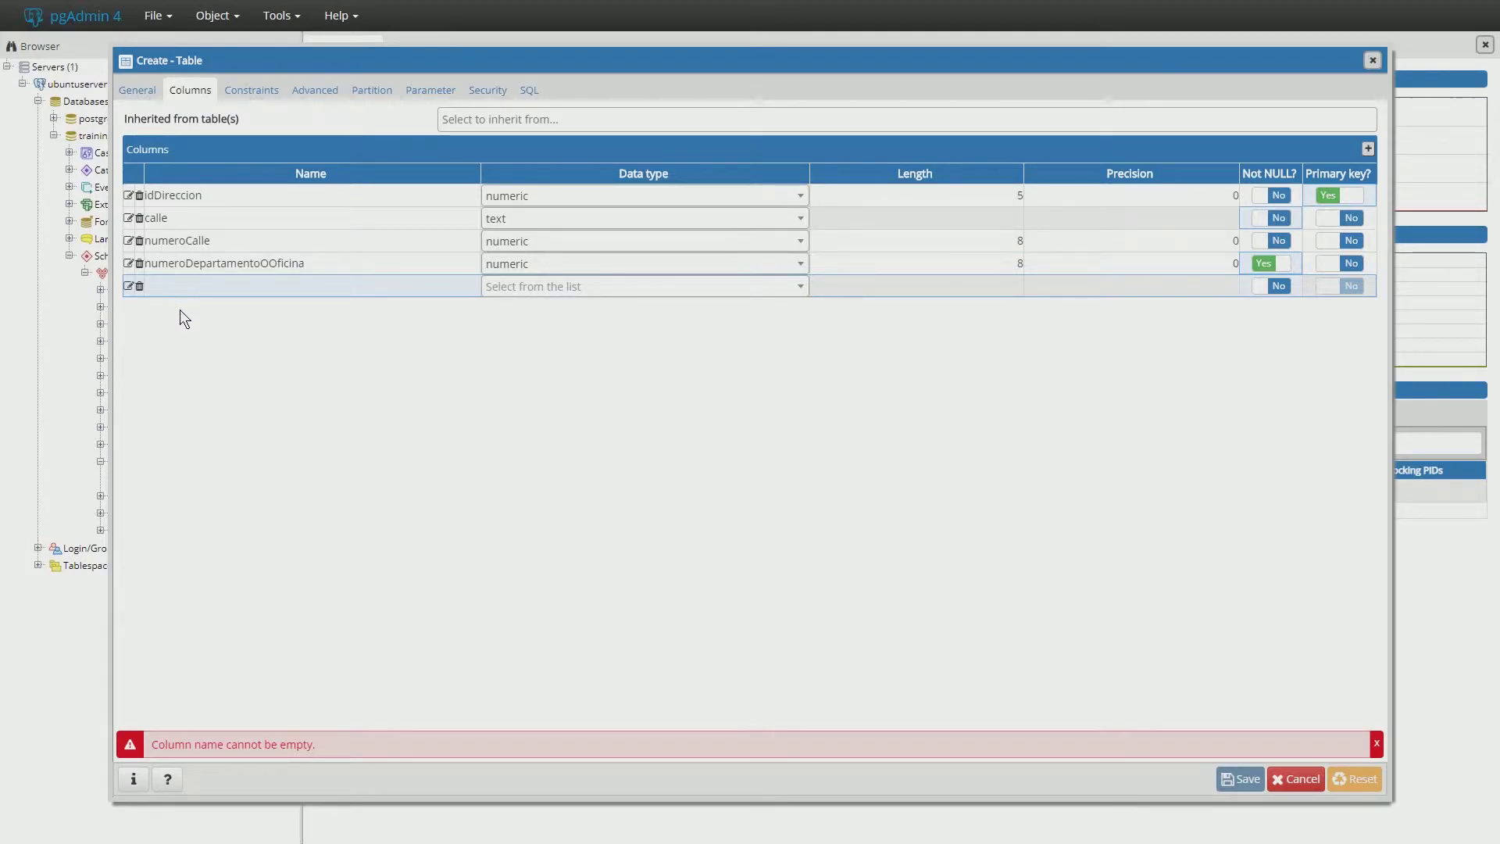
click(227, 287)
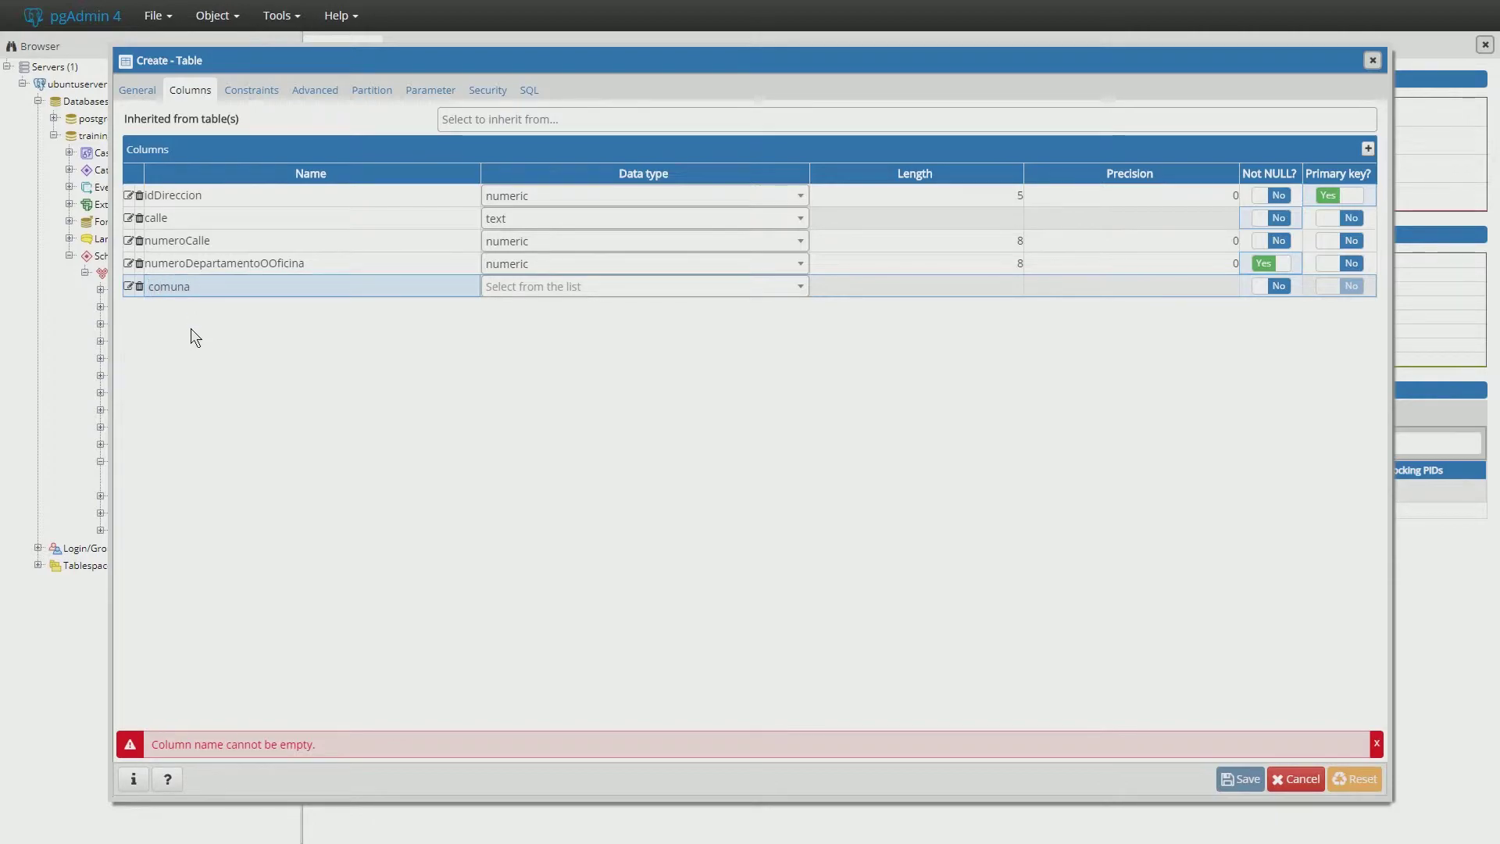
click(579, 287)
text(text)
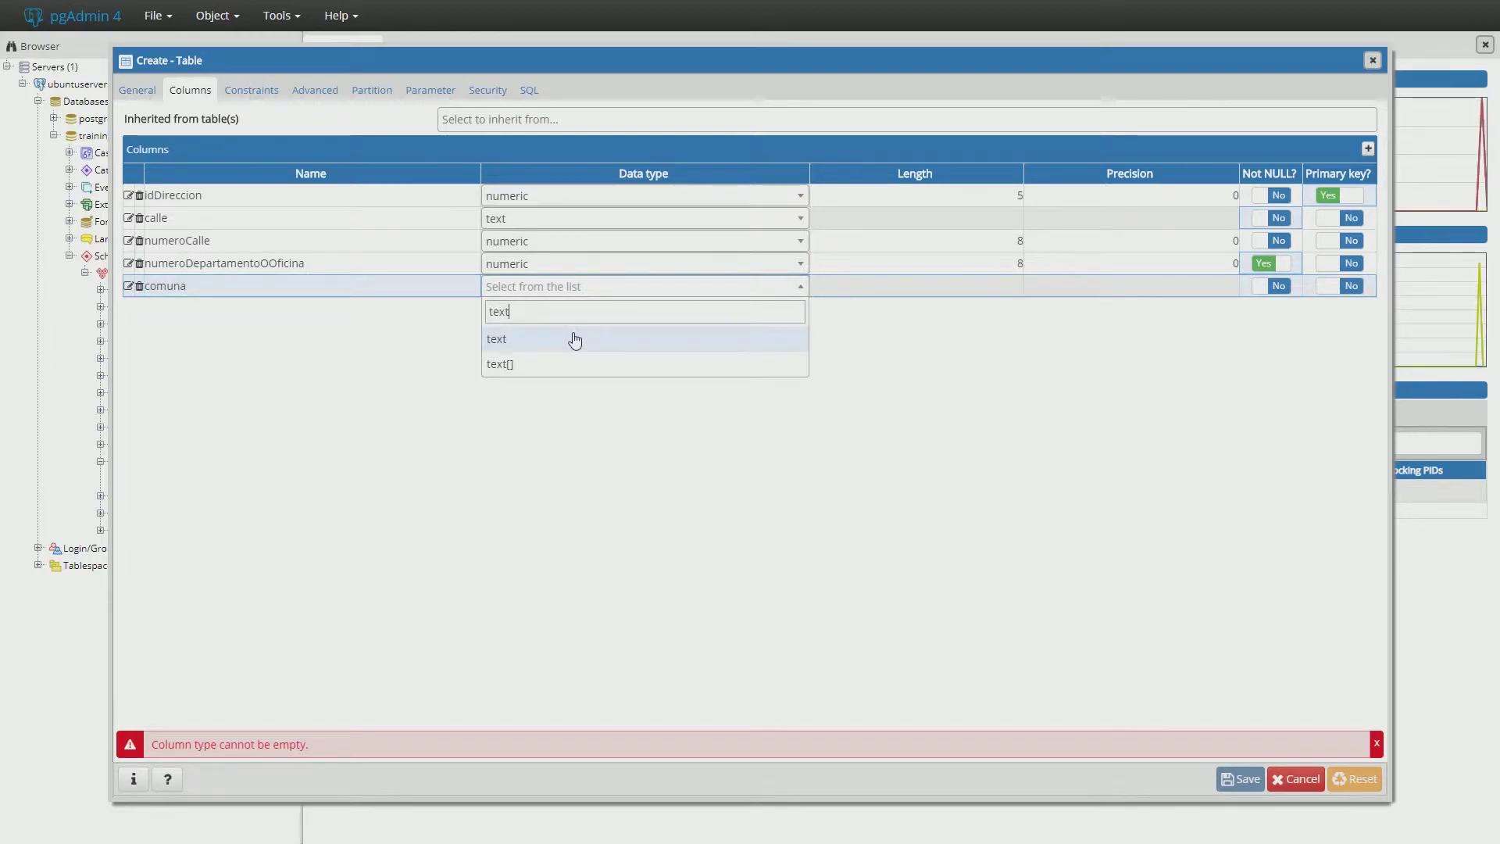
click(573, 338)
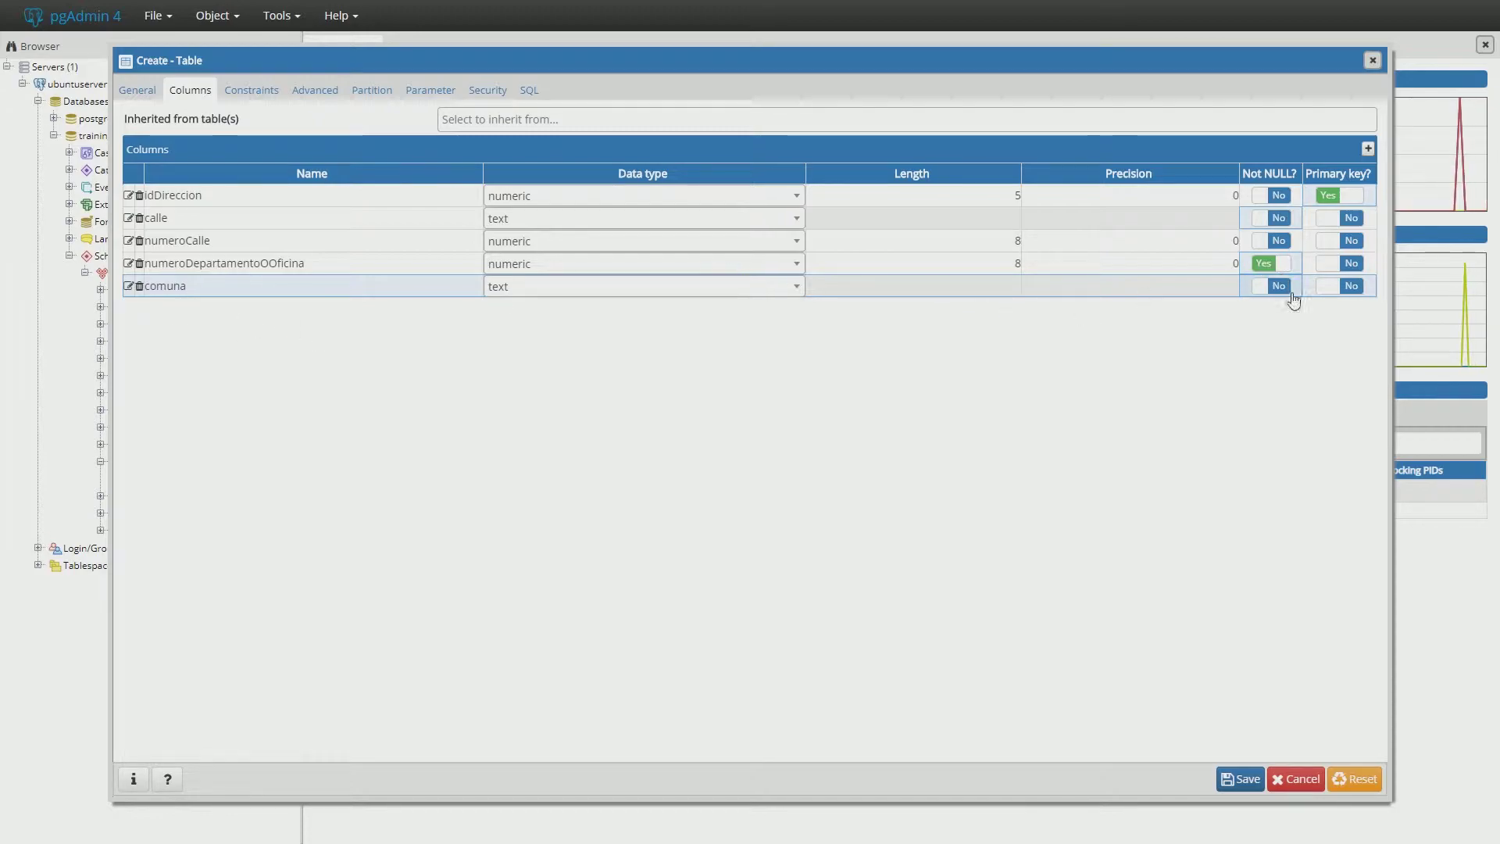
- Add a column named region with the text data type to the direcciones table
click(1367, 148)
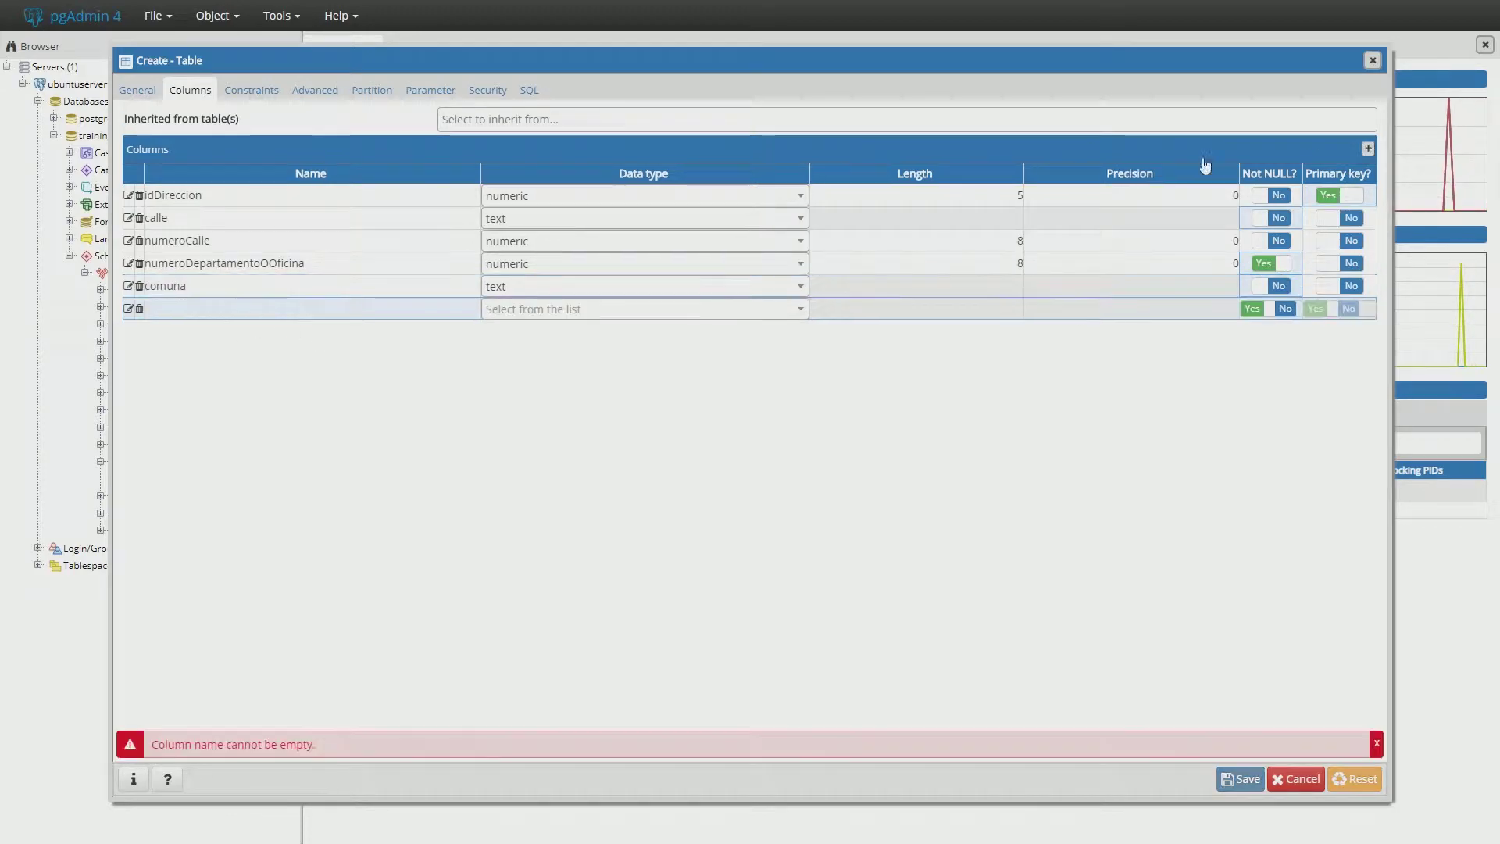
click(308, 307)
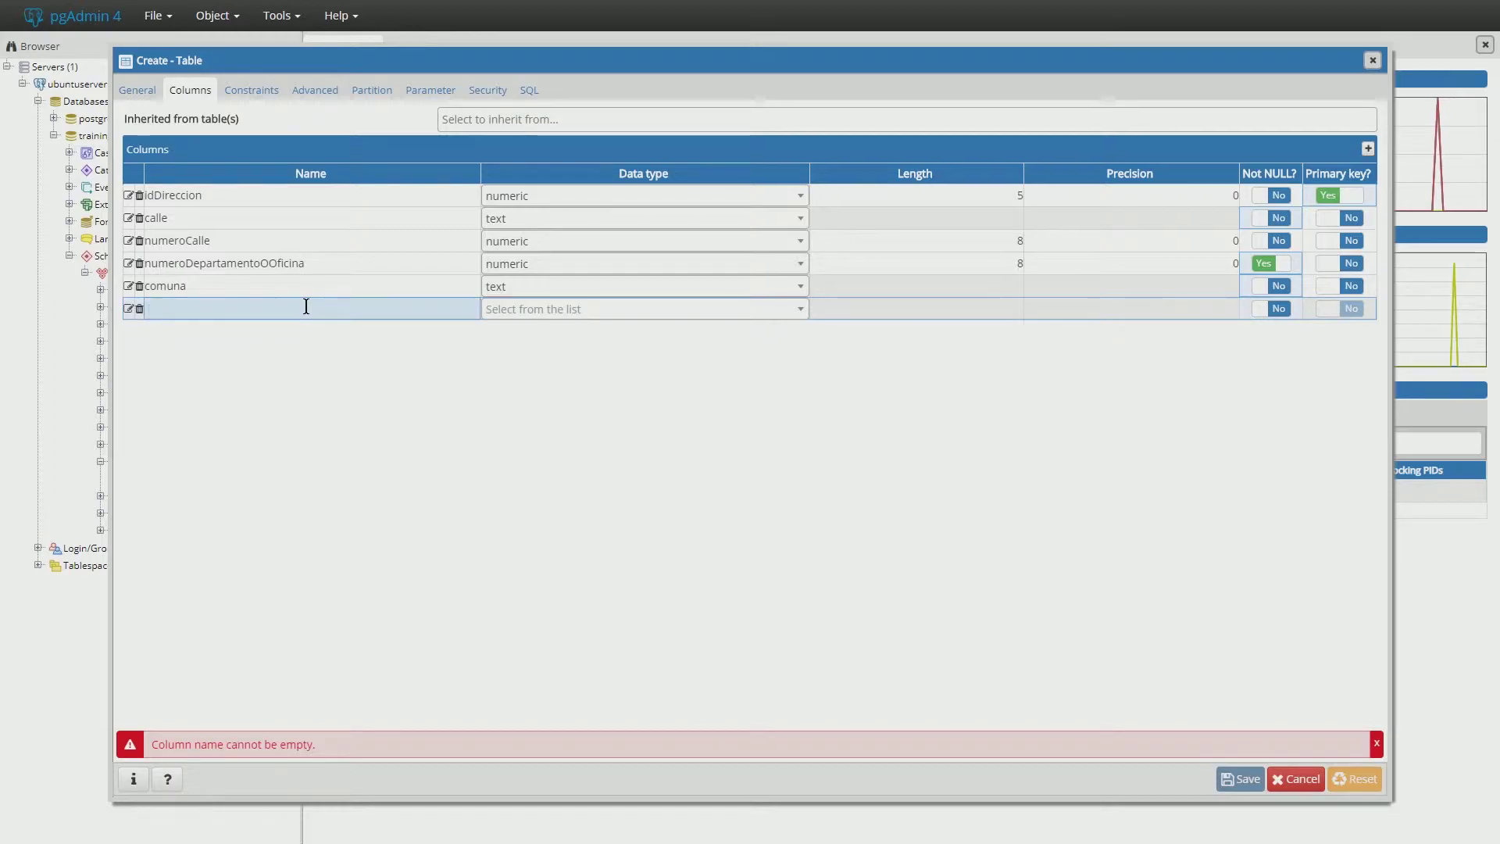
text(region)
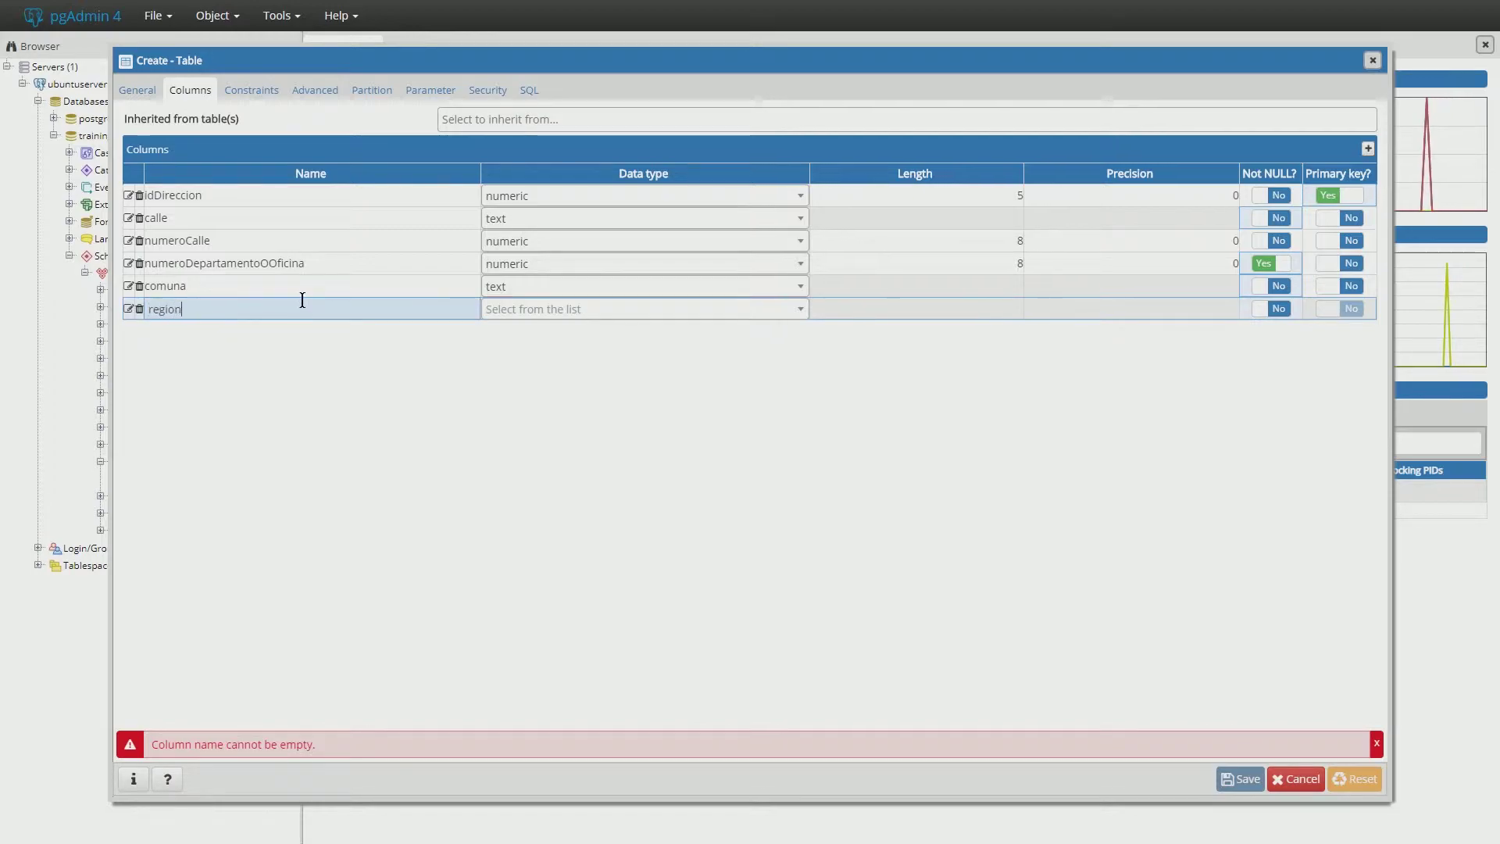
click(643, 310)
text(tex)
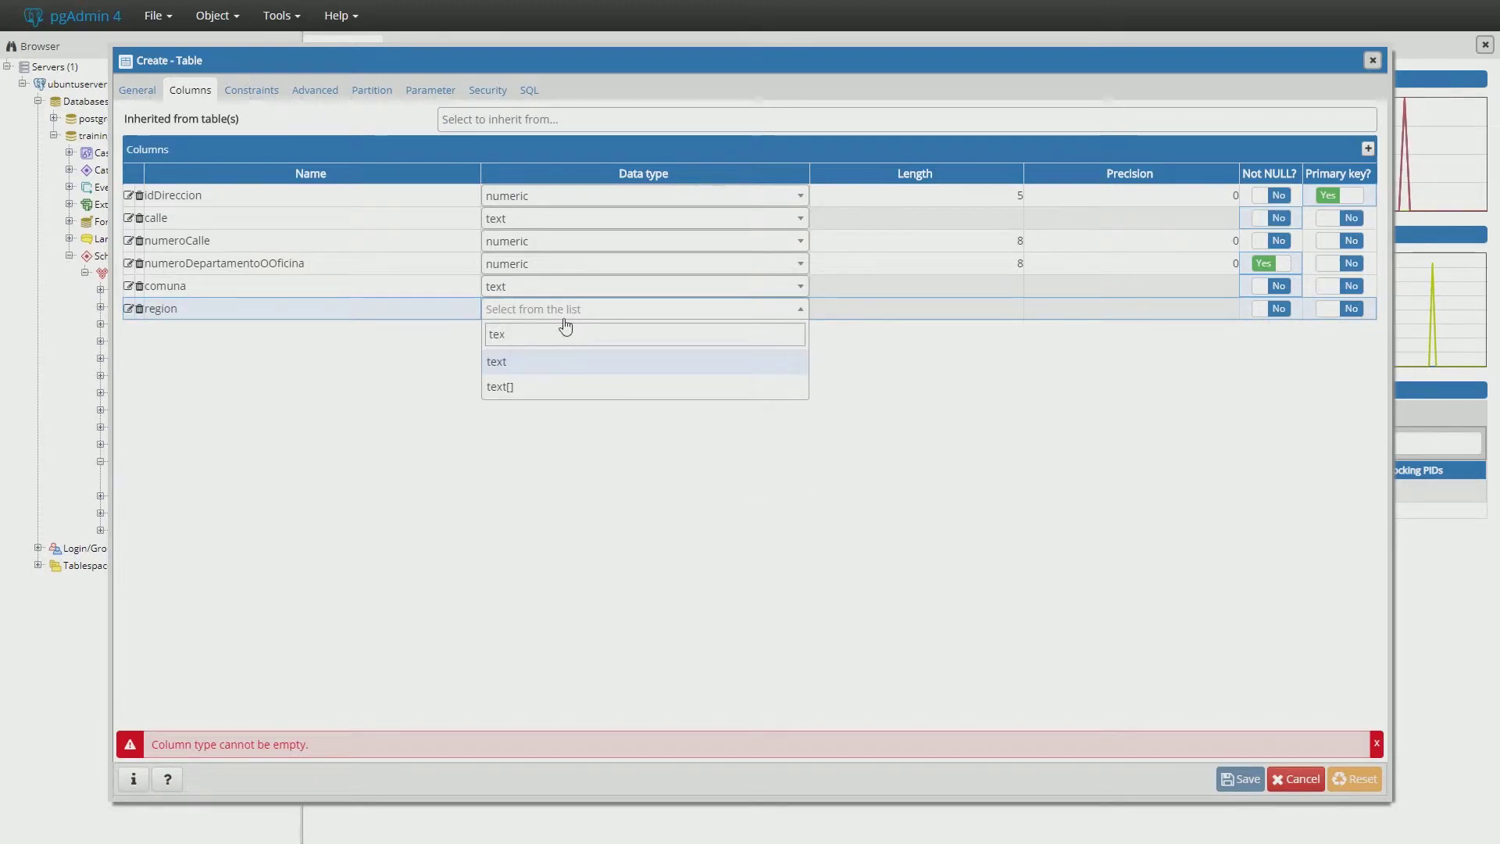
click(593, 367)
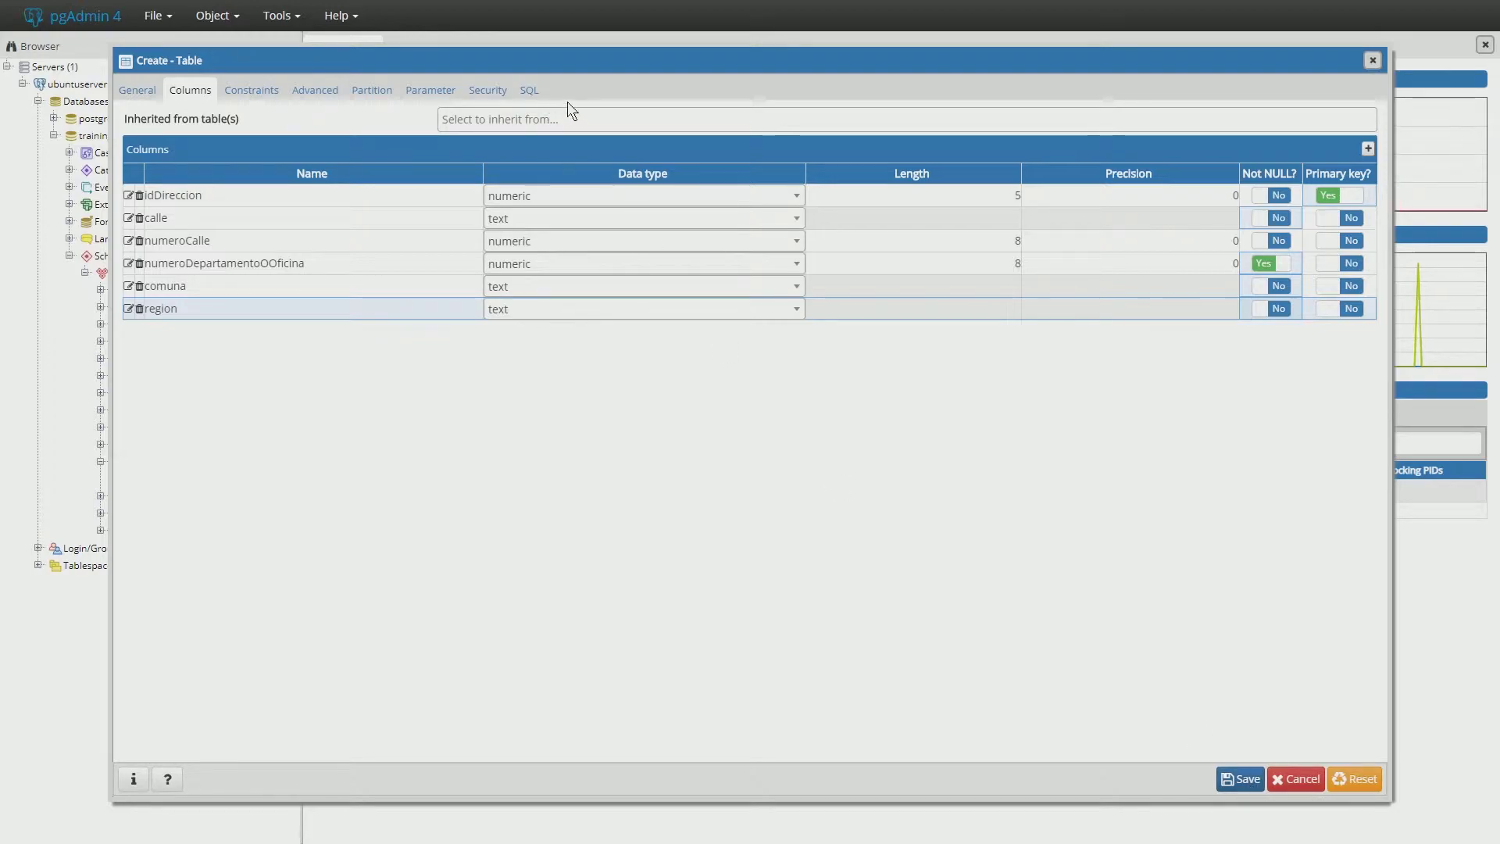
- Review the generated SQL for the direcciones table, including its columns and primary key, and save the table
click(544, 92)
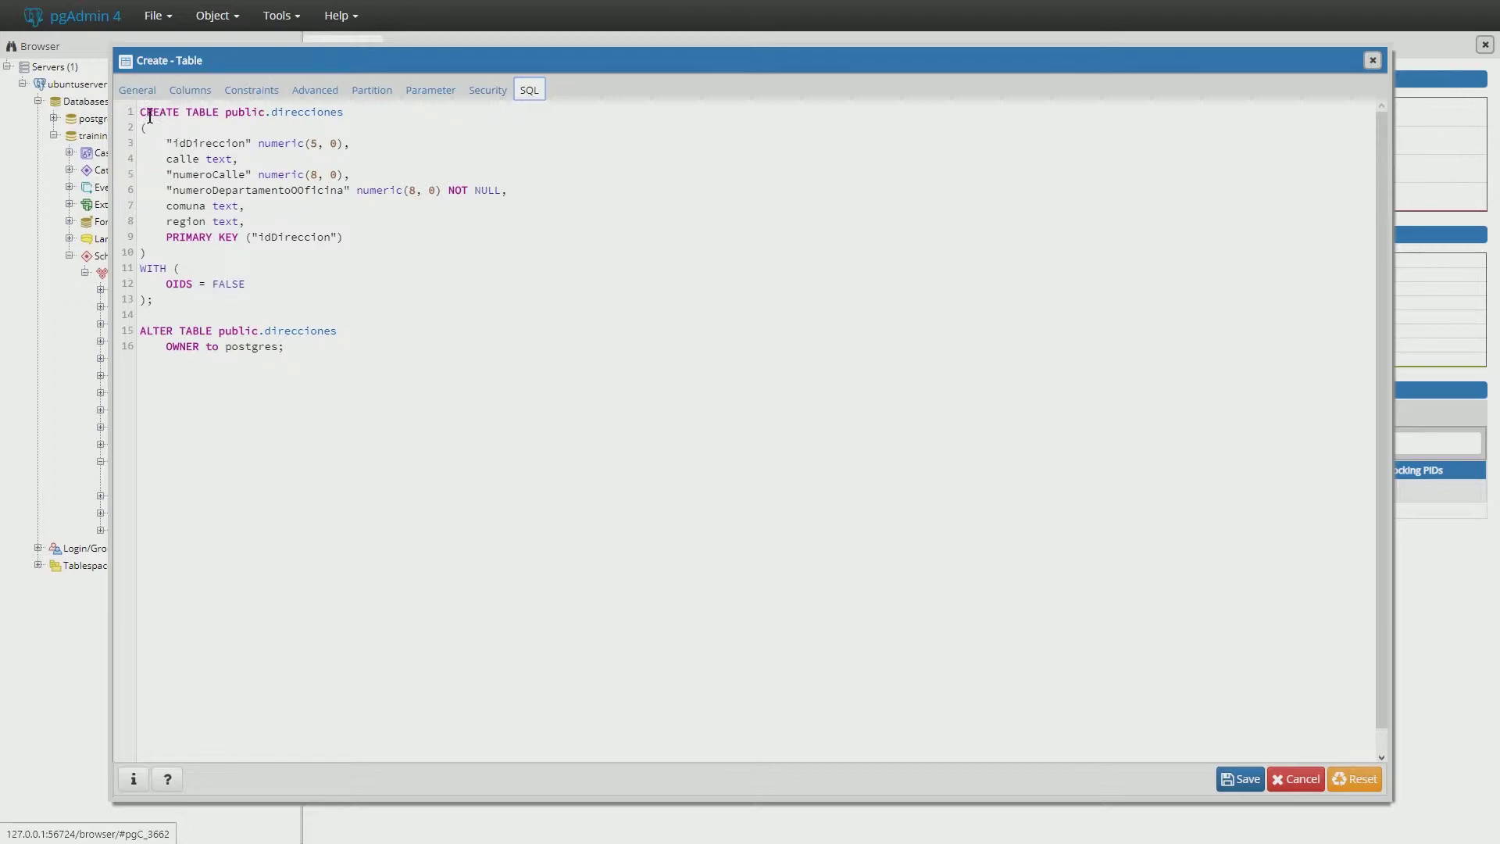
drag(141, 110, 354, 113)
click(336, 148)
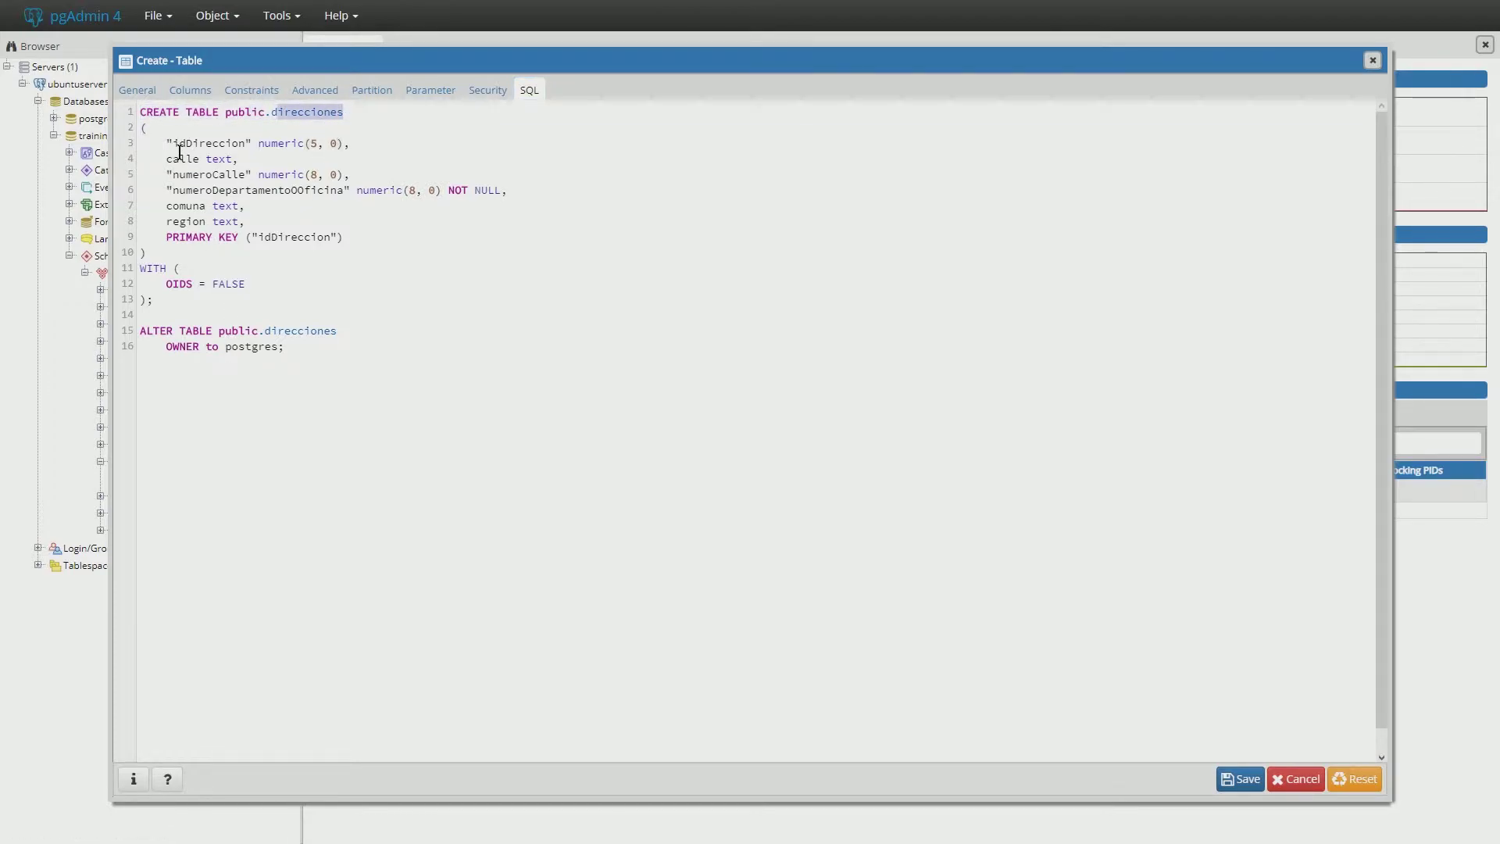
drag(176, 147, 268, 144)
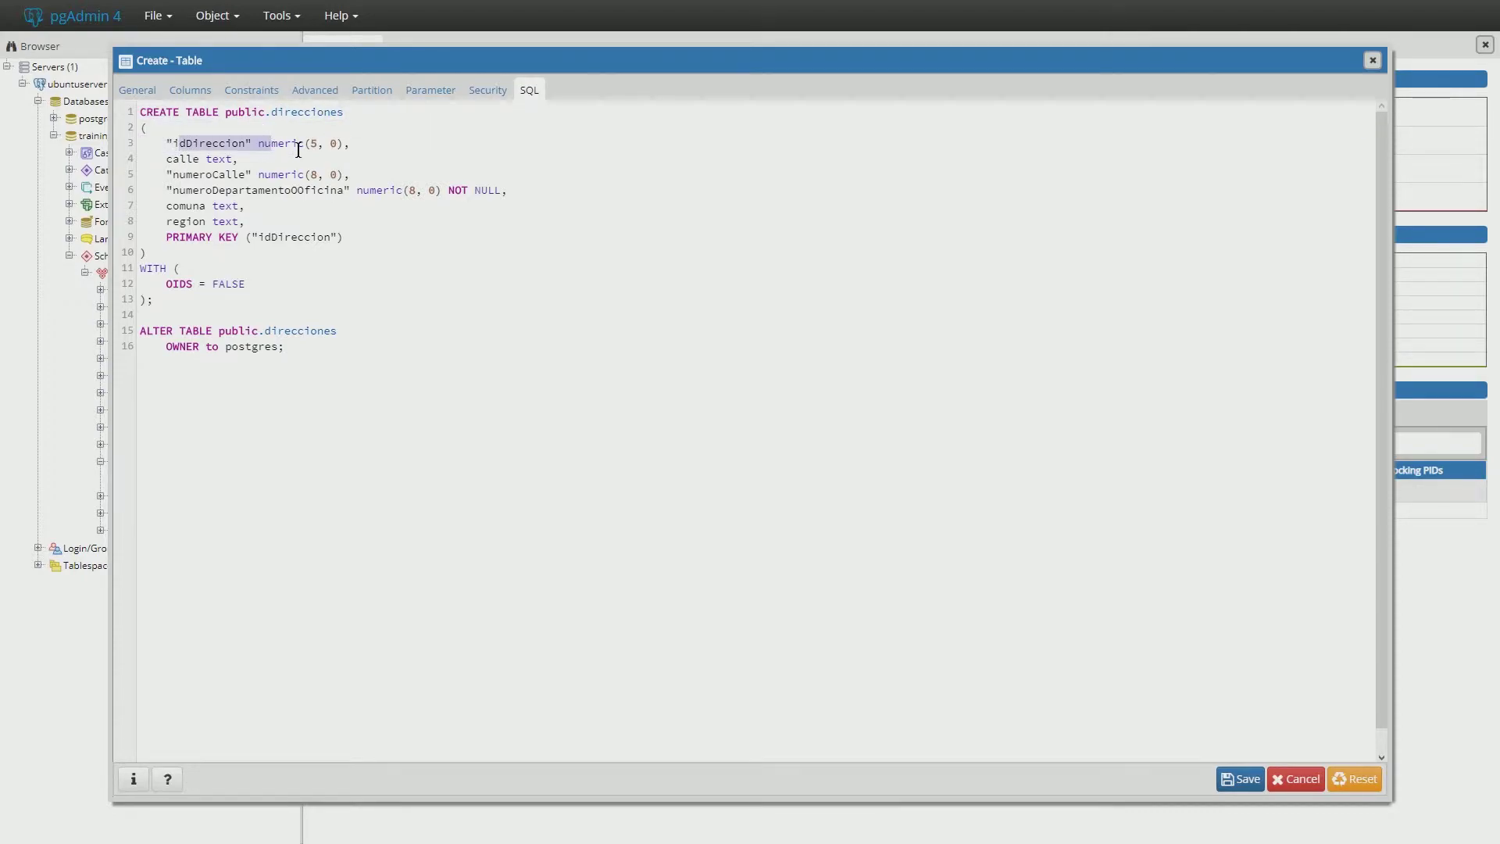
click(303, 145)
drag(168, 158, 232, 159)
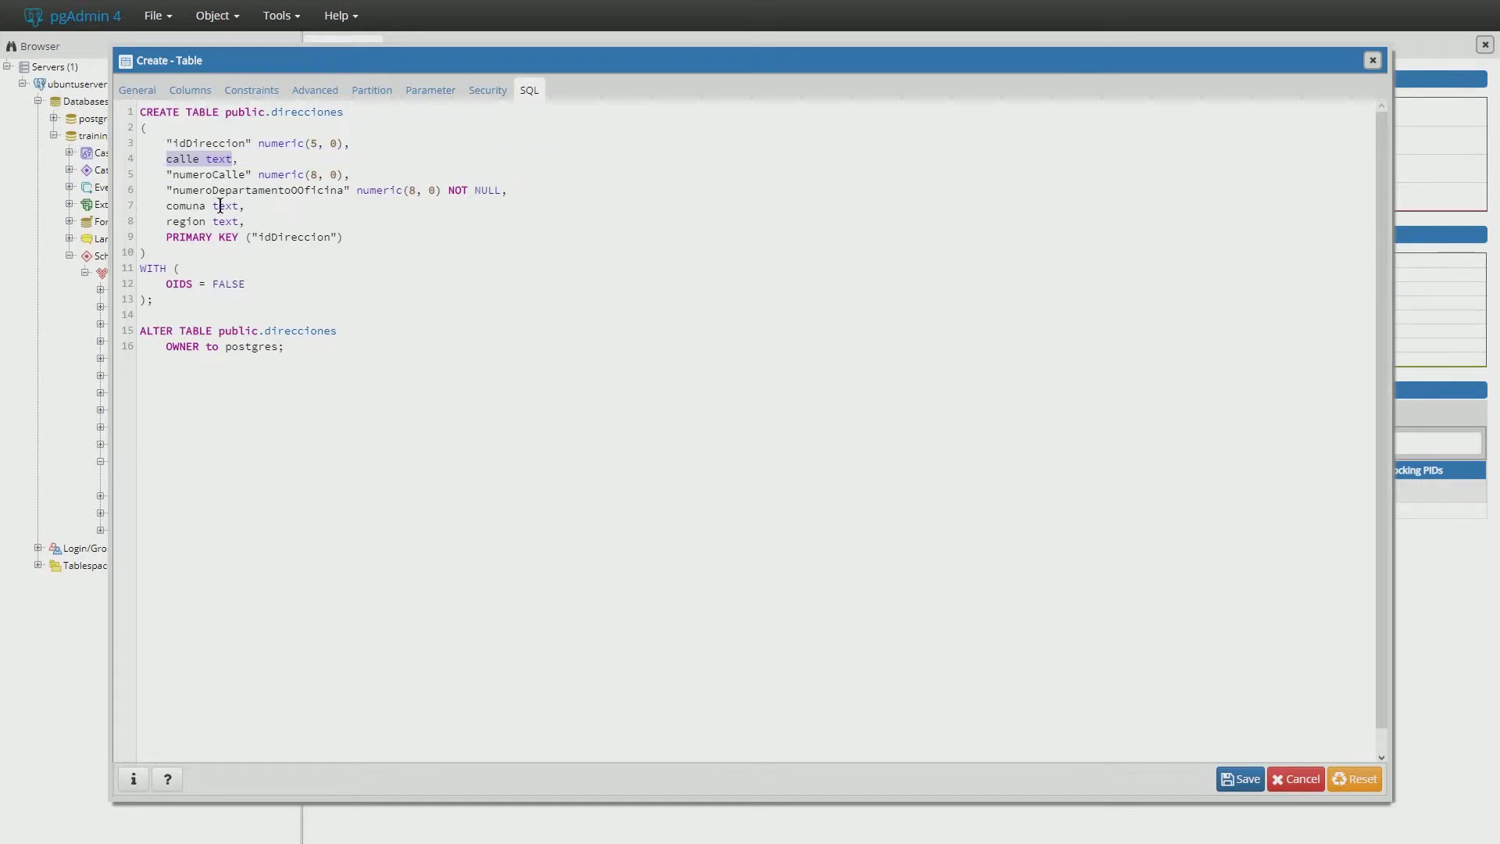
click(206, 190)
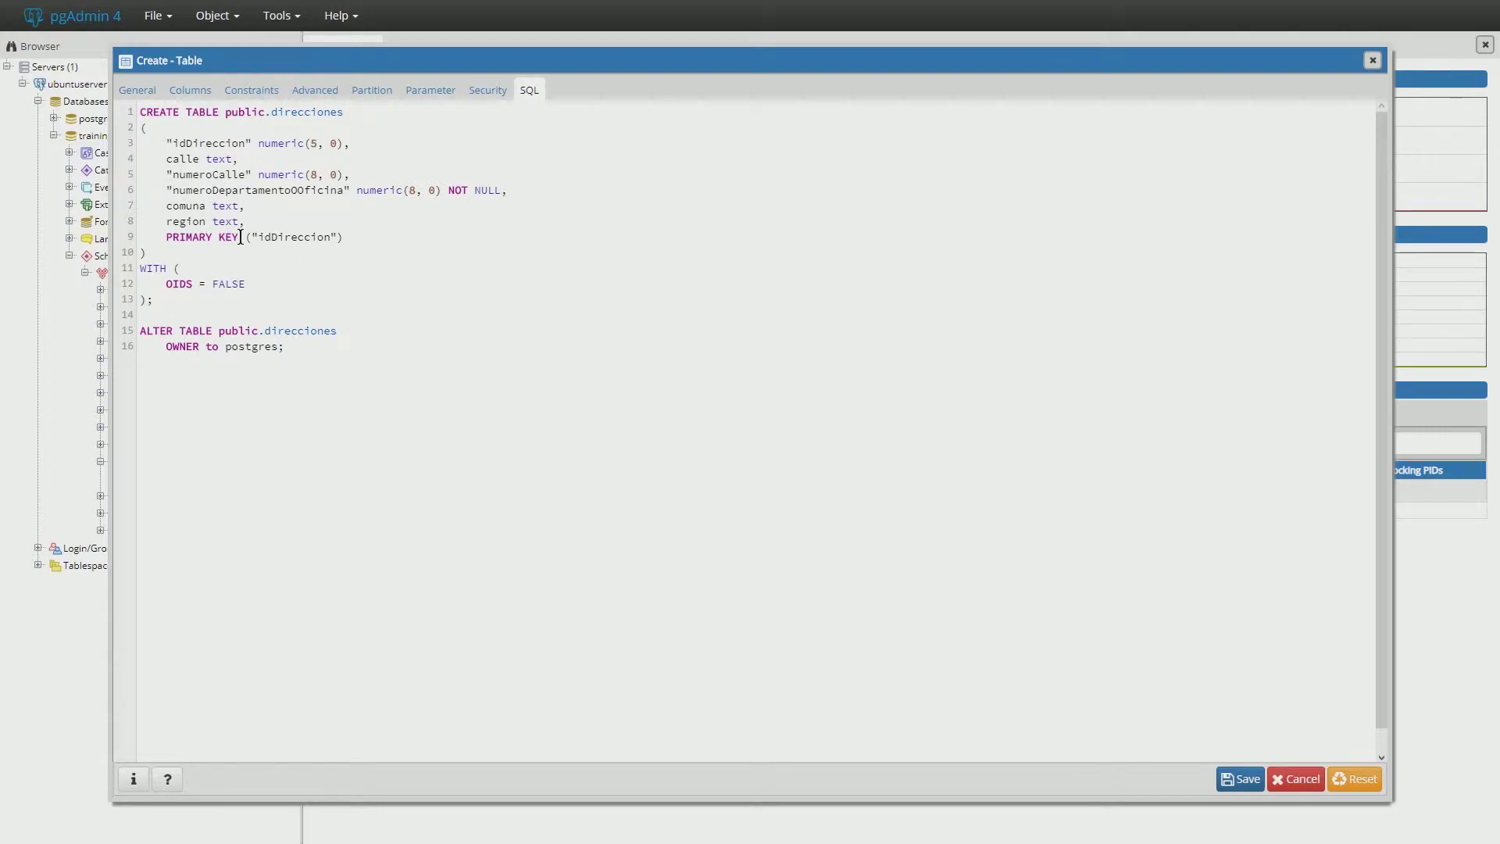
click(1243, 789)
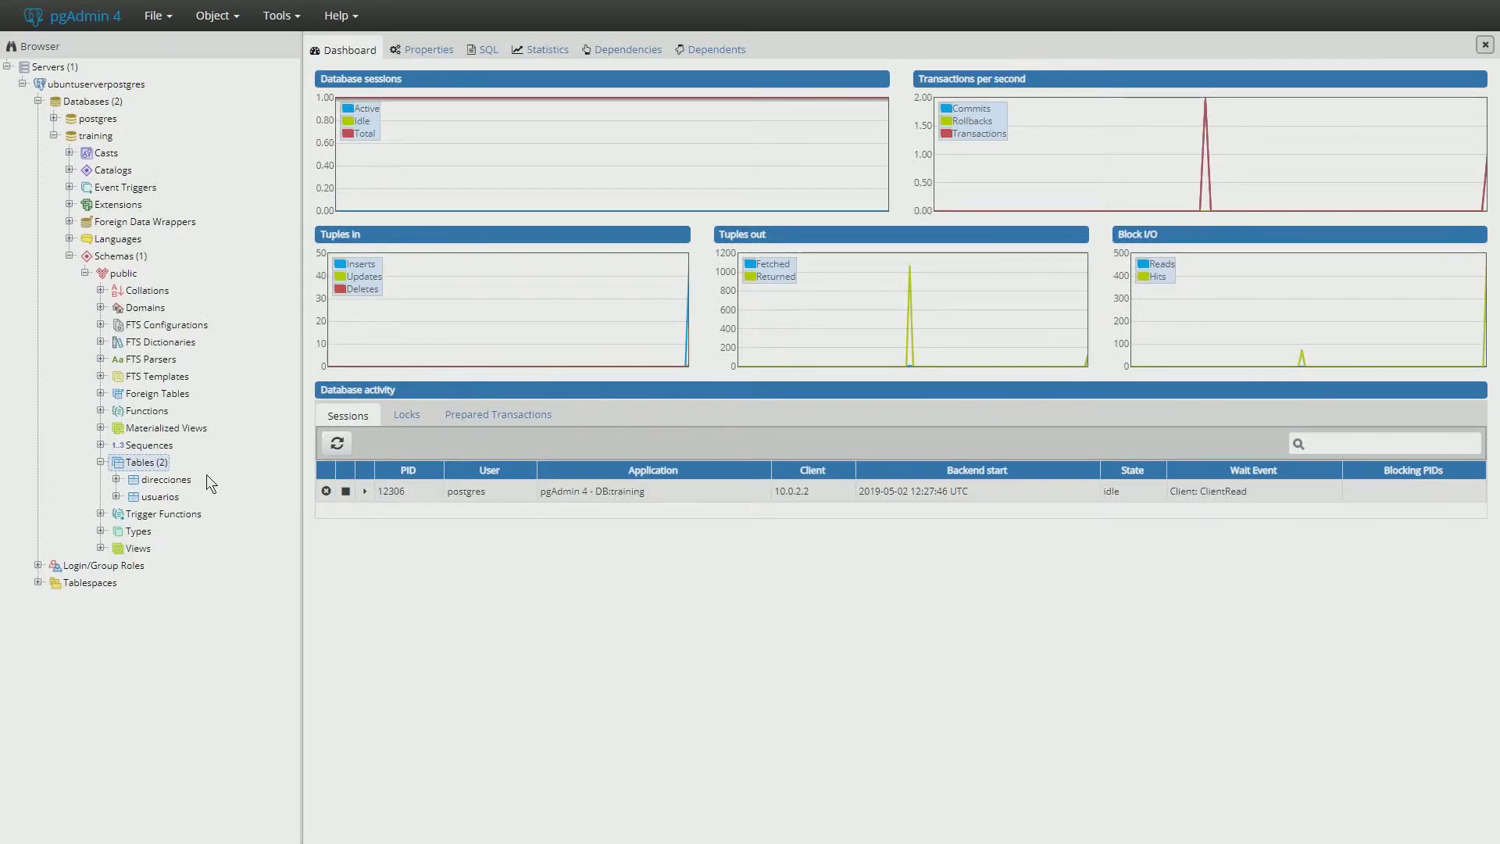
- Open the usuarios table's properties and display the column settings of its direccion foreign key
click(168, 497)
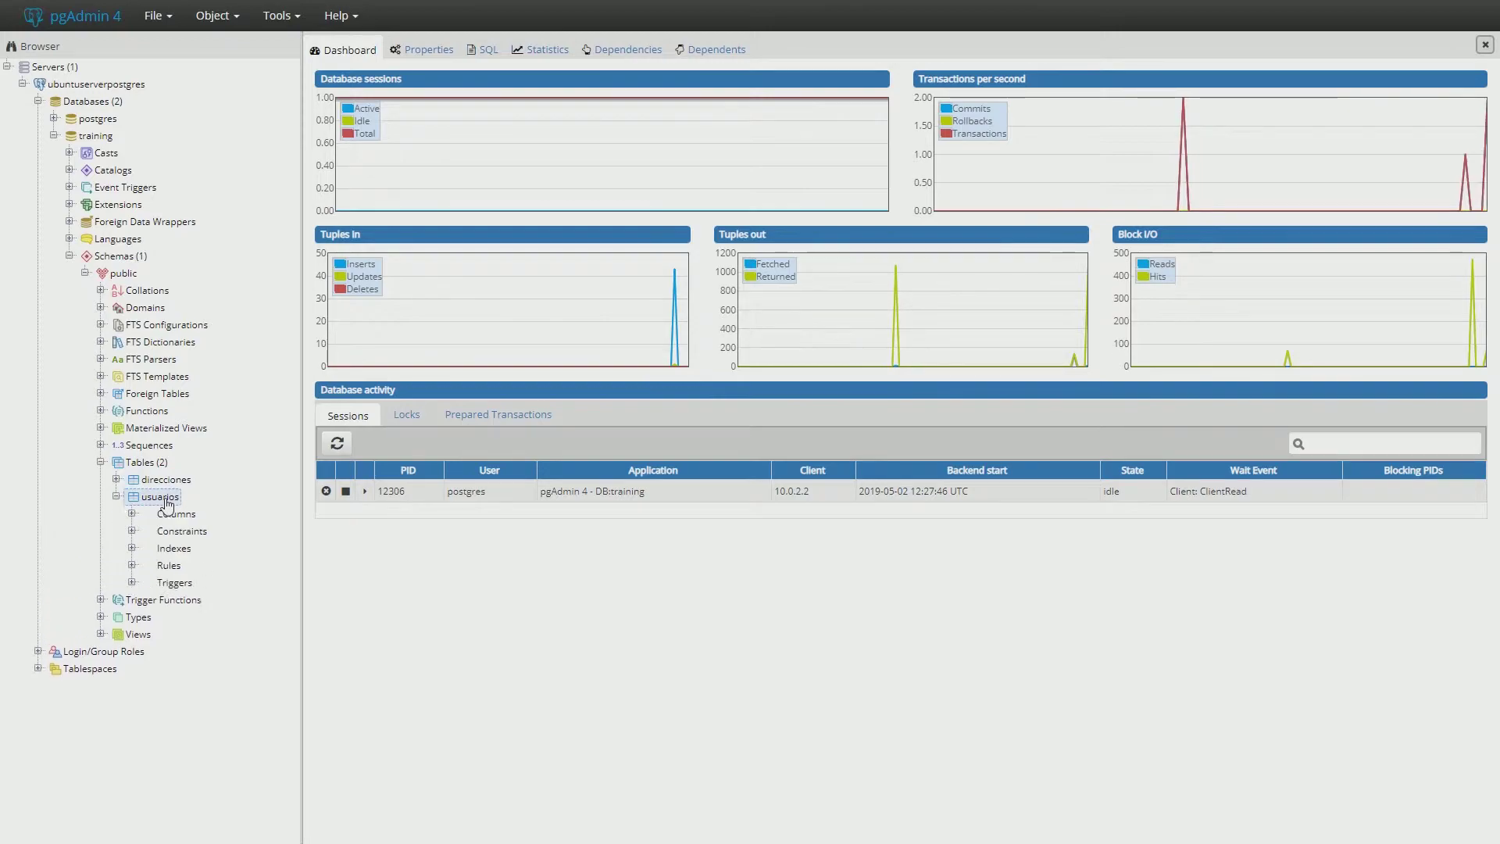
right_click(167, 504)
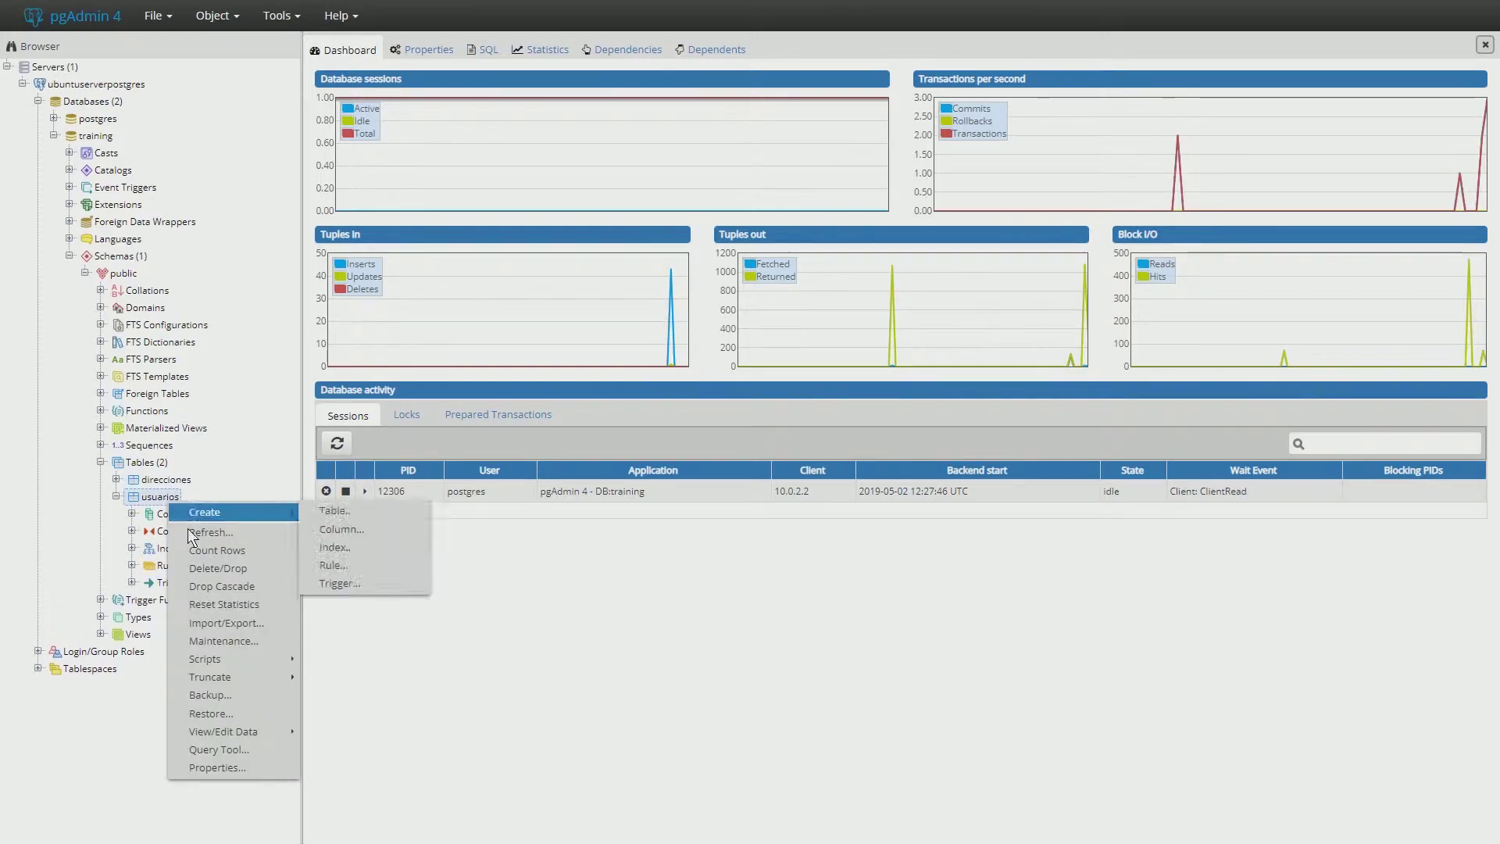
click(226, 768)
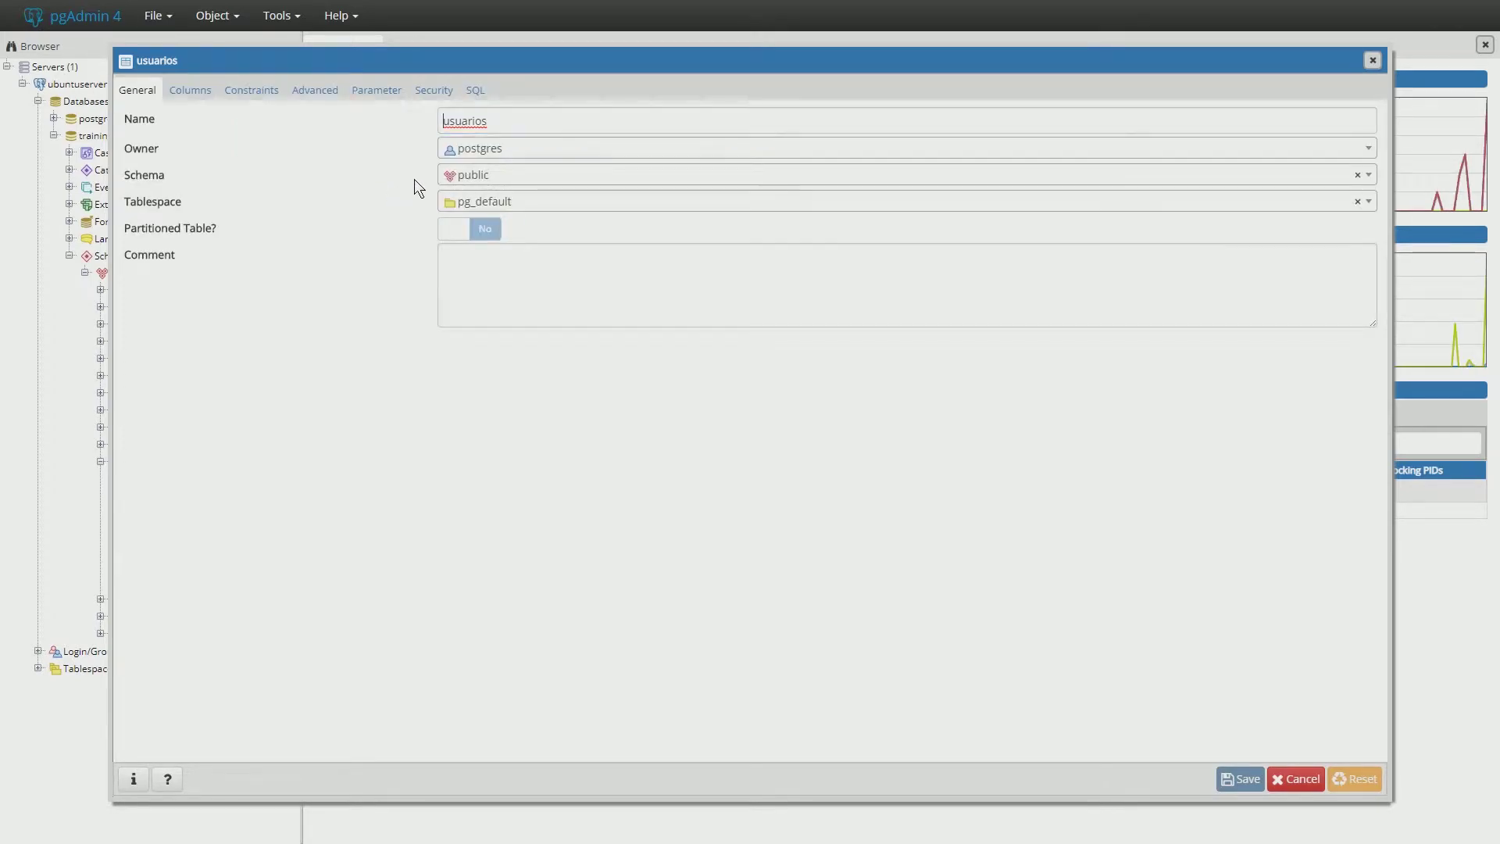
click(247, 100)
click(218, 120)
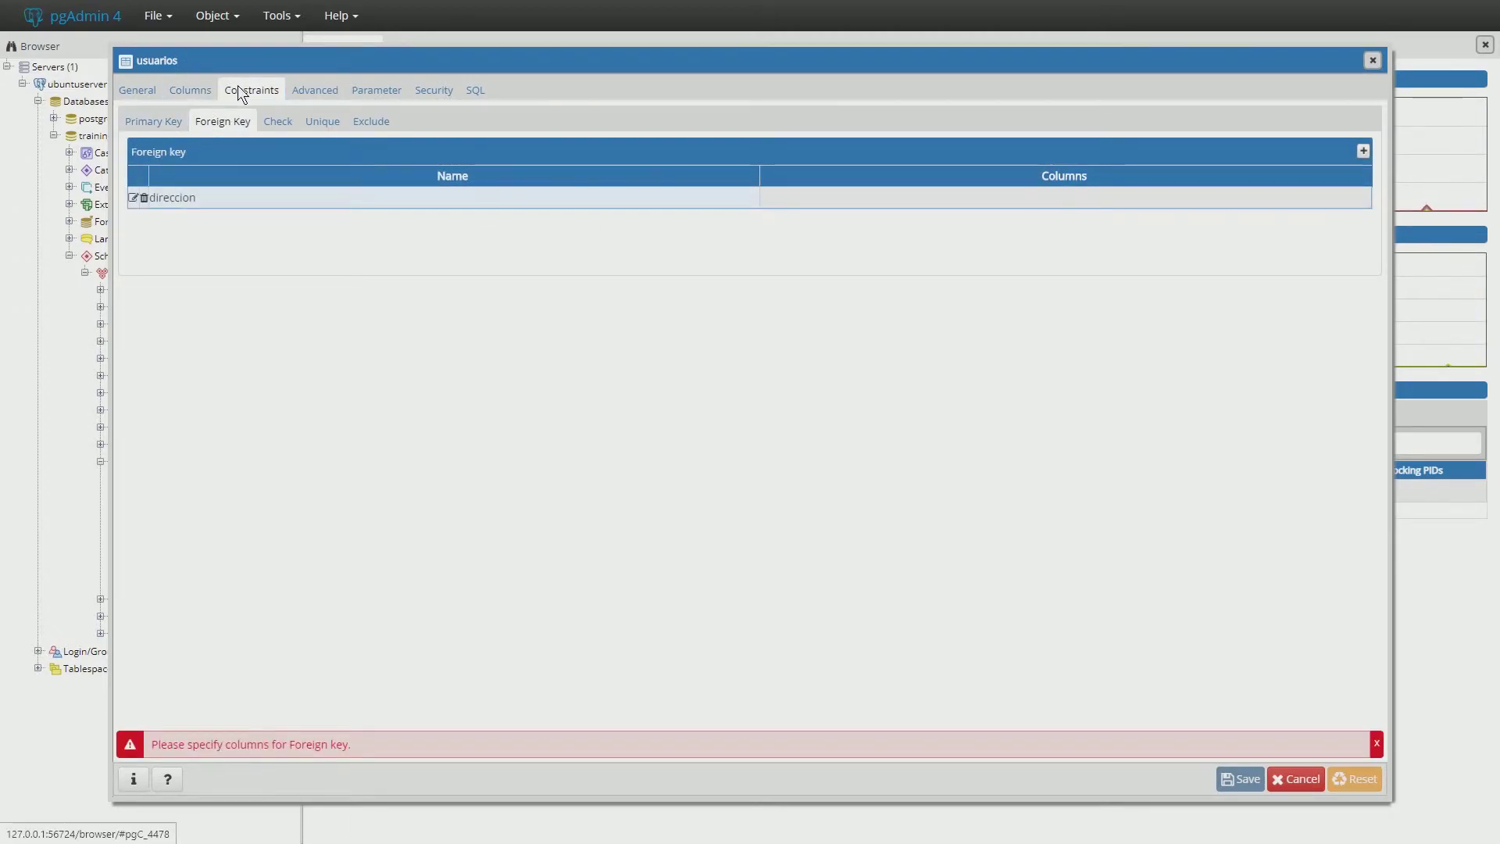
click(208, 197)
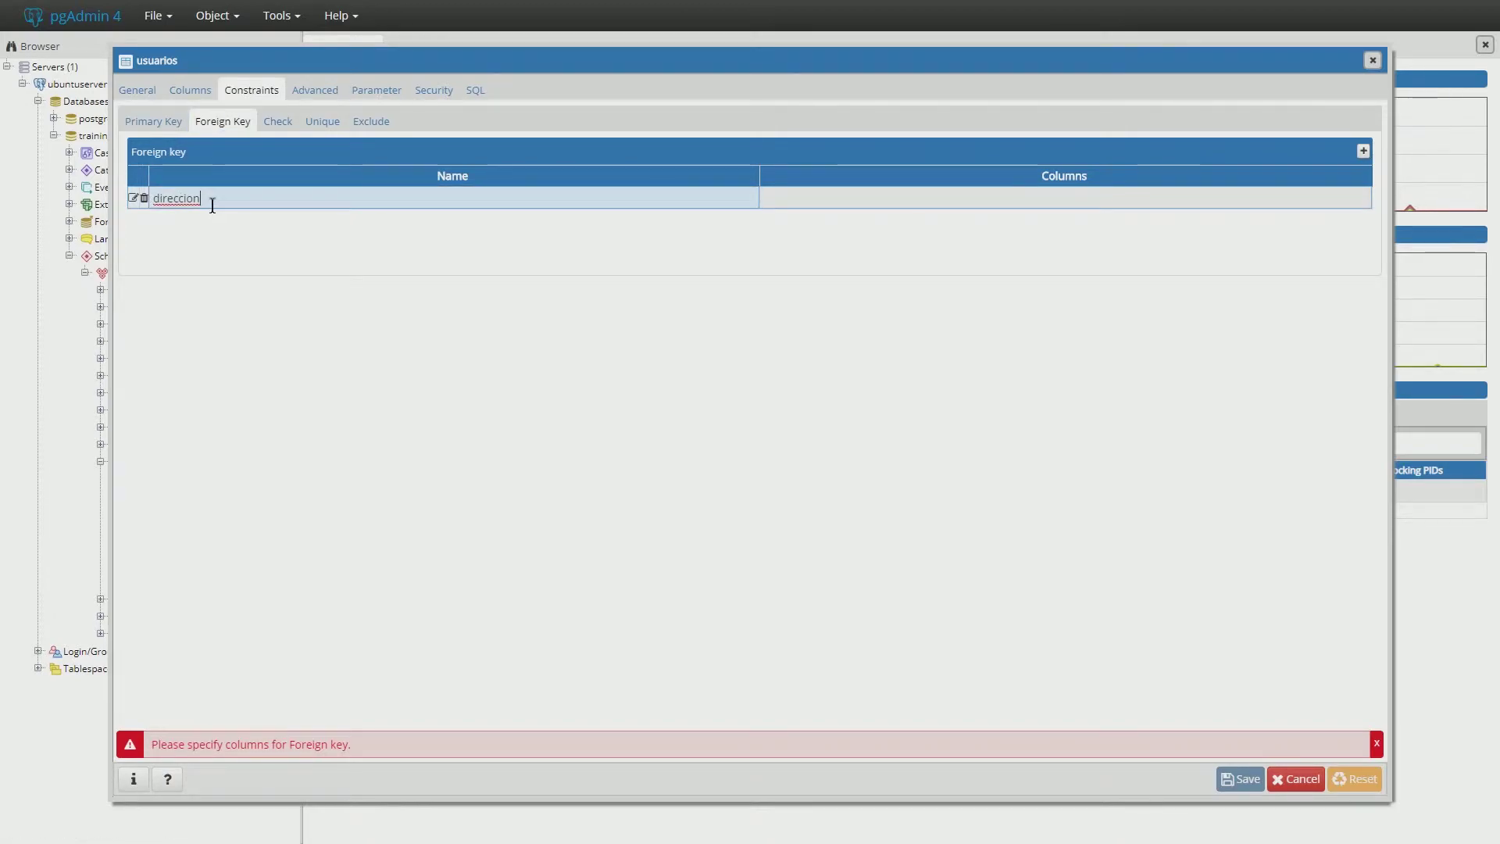
click(131, 199)
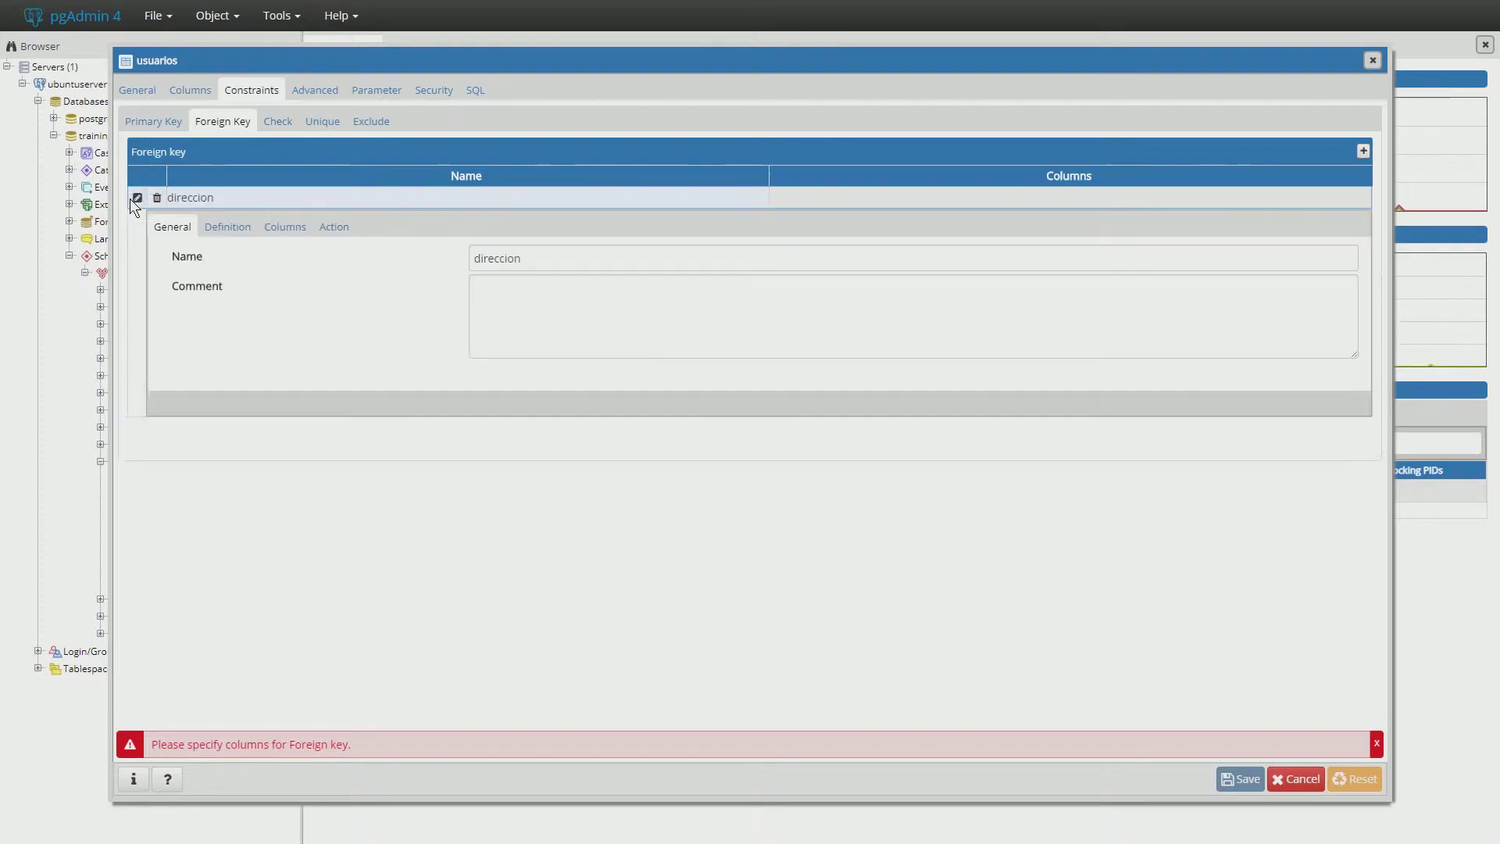
click(284, 228)
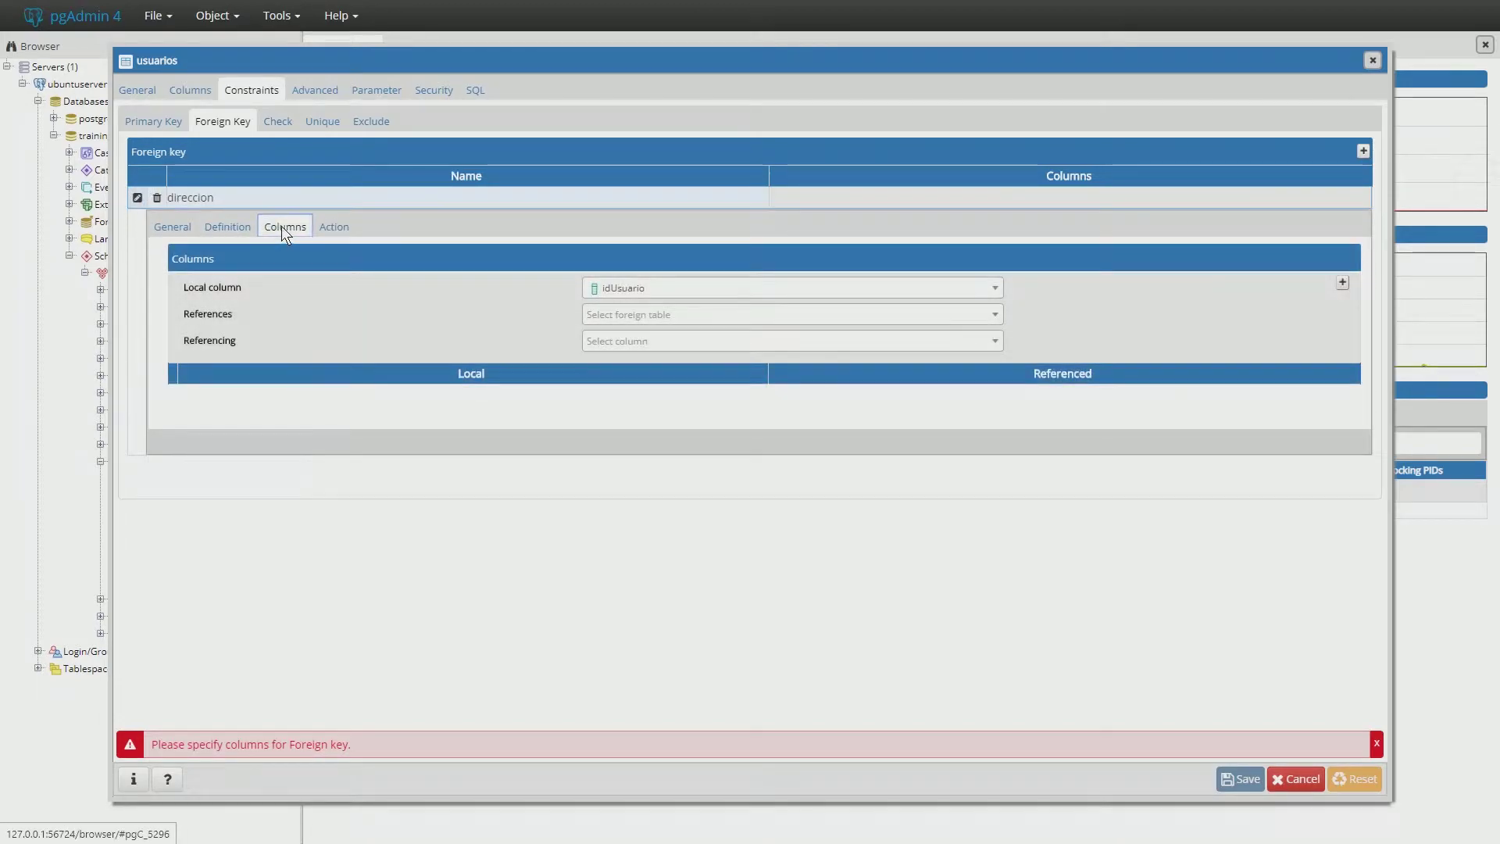
- Map the foreign key's local column idDireccion to idDireccion in public.direcciones, add the mapping and save the usuarios table
click(696, 290)
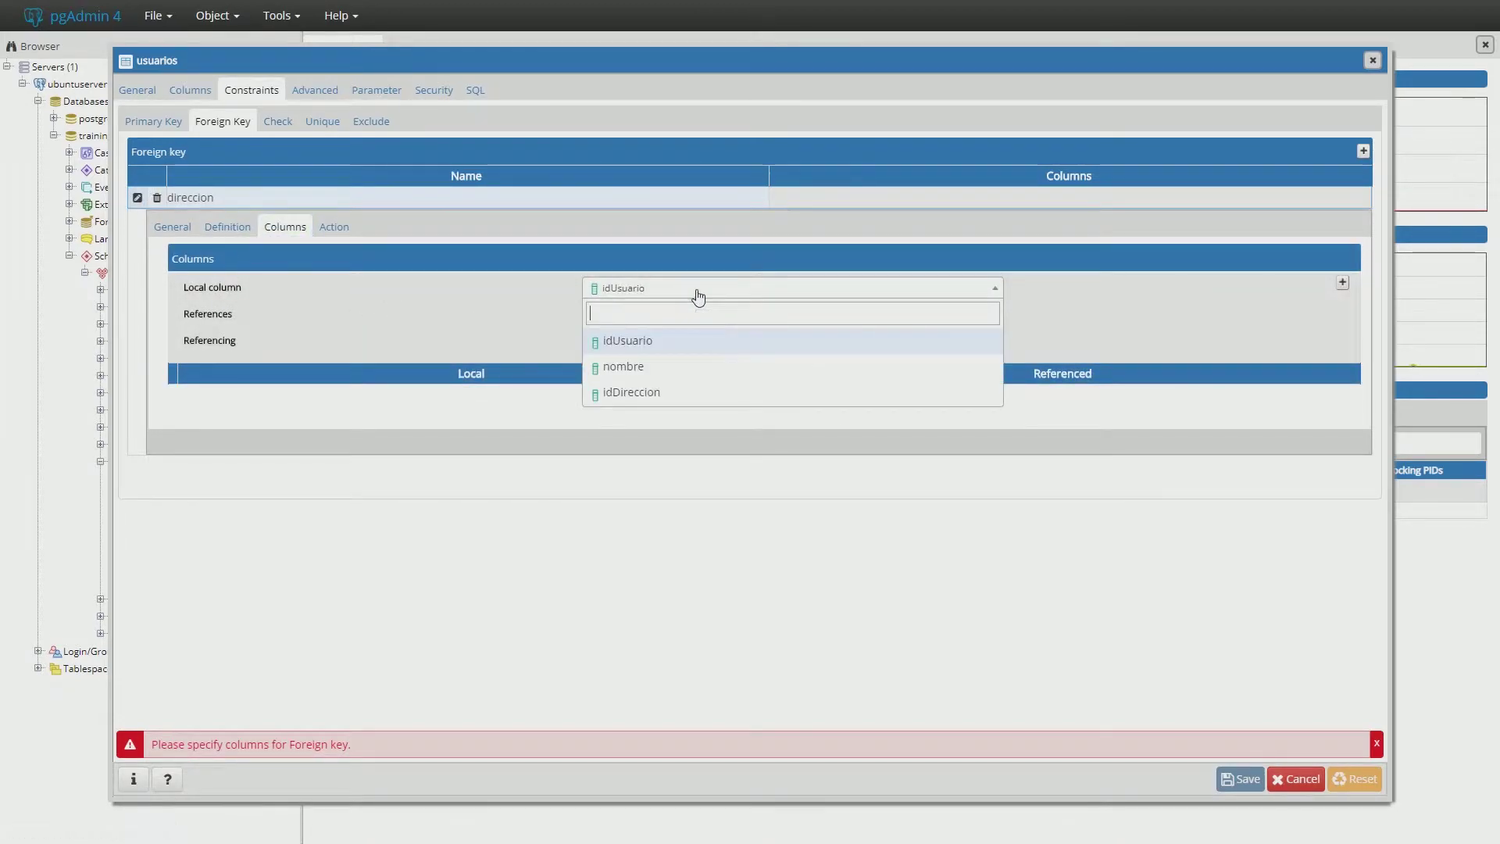
click(693, 392)
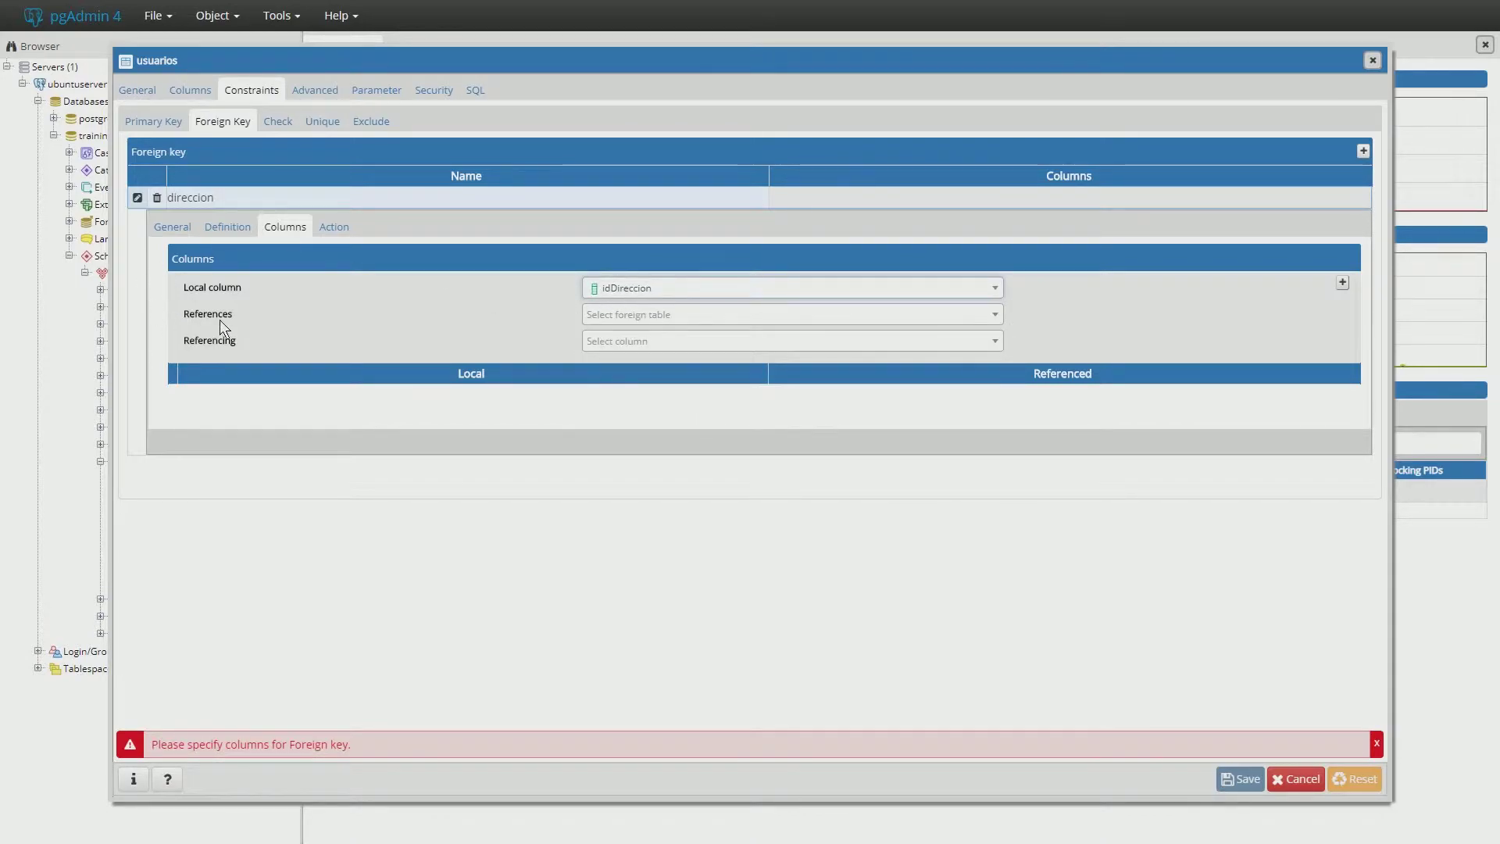
click(660, 326)
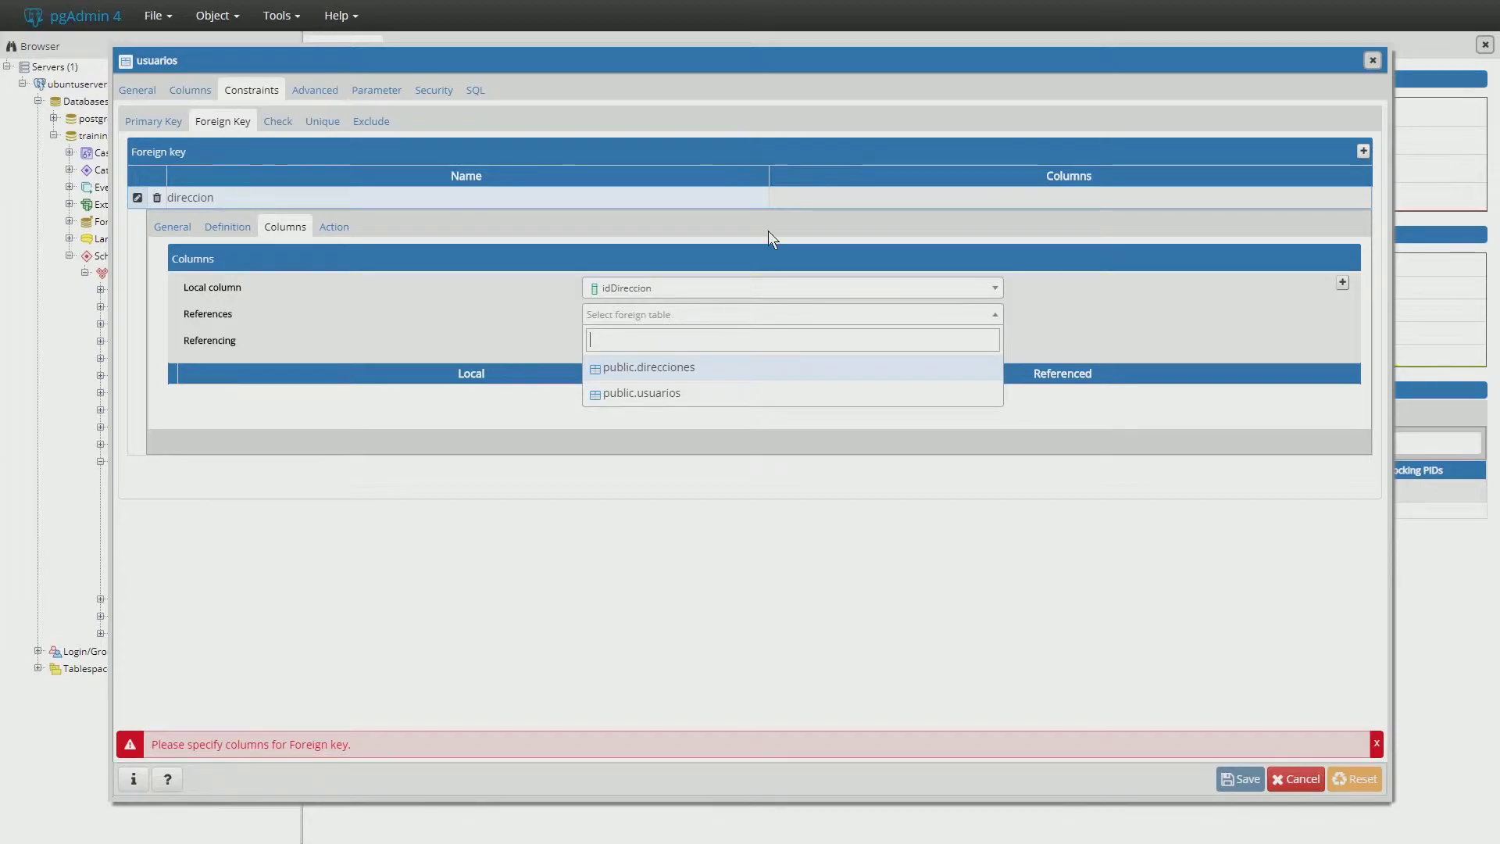
click(681, 374)
click(664, 341)
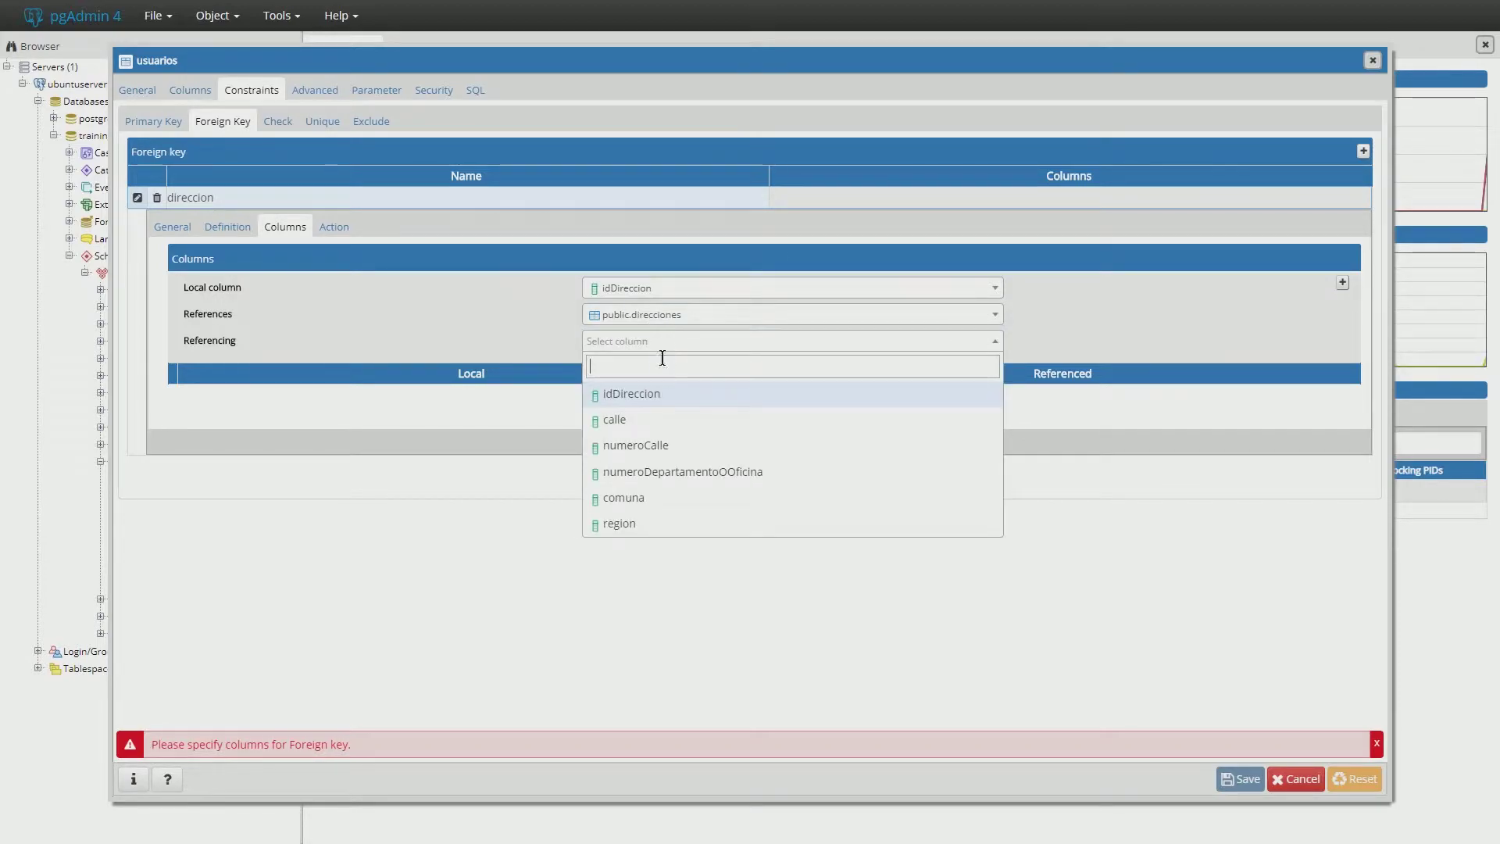
click(670, 394)
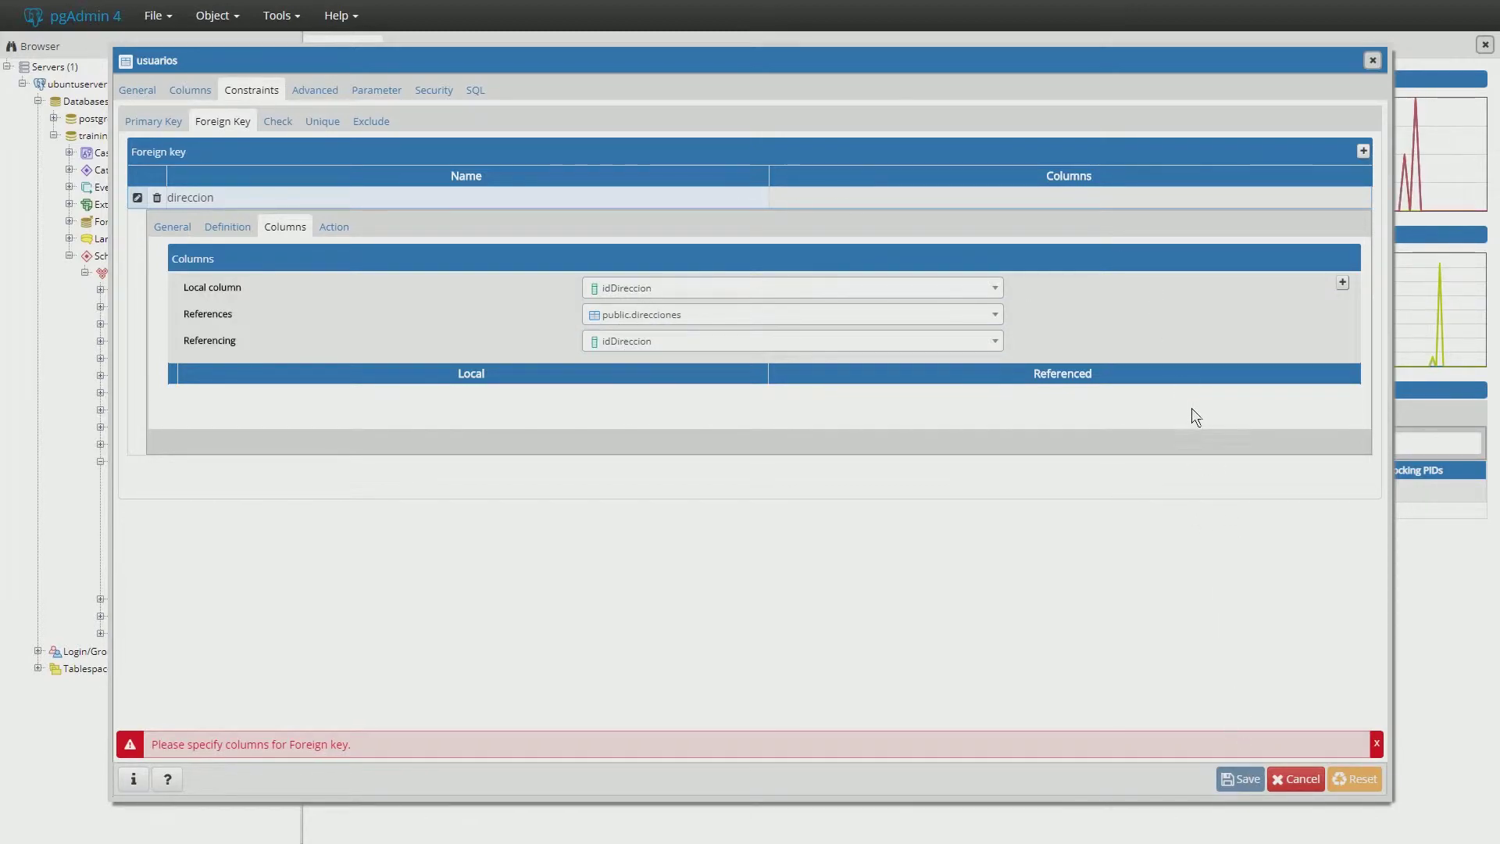
click(1342, 283)
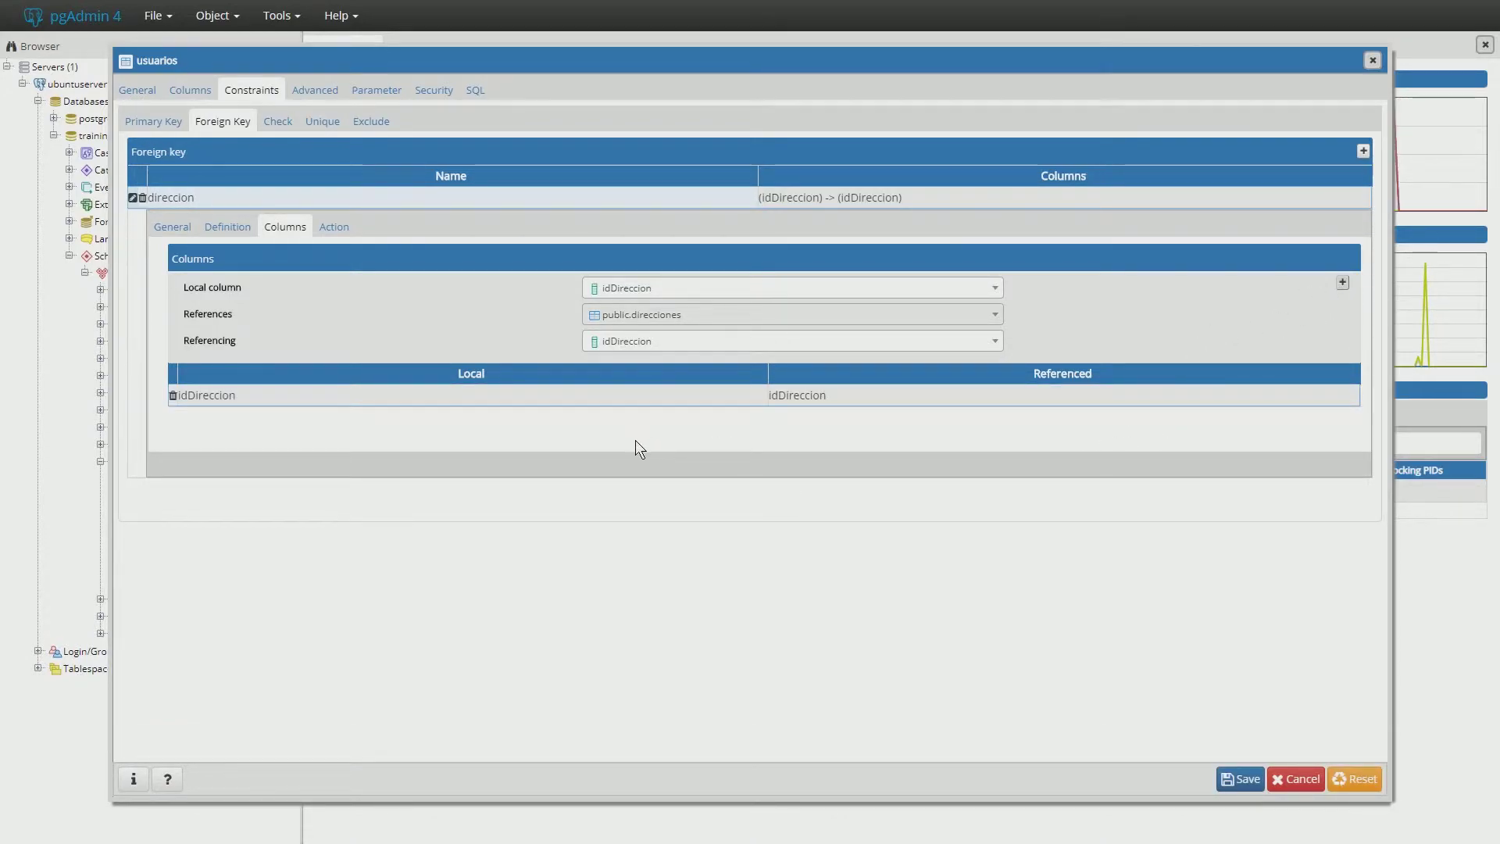
click(1240, 774)
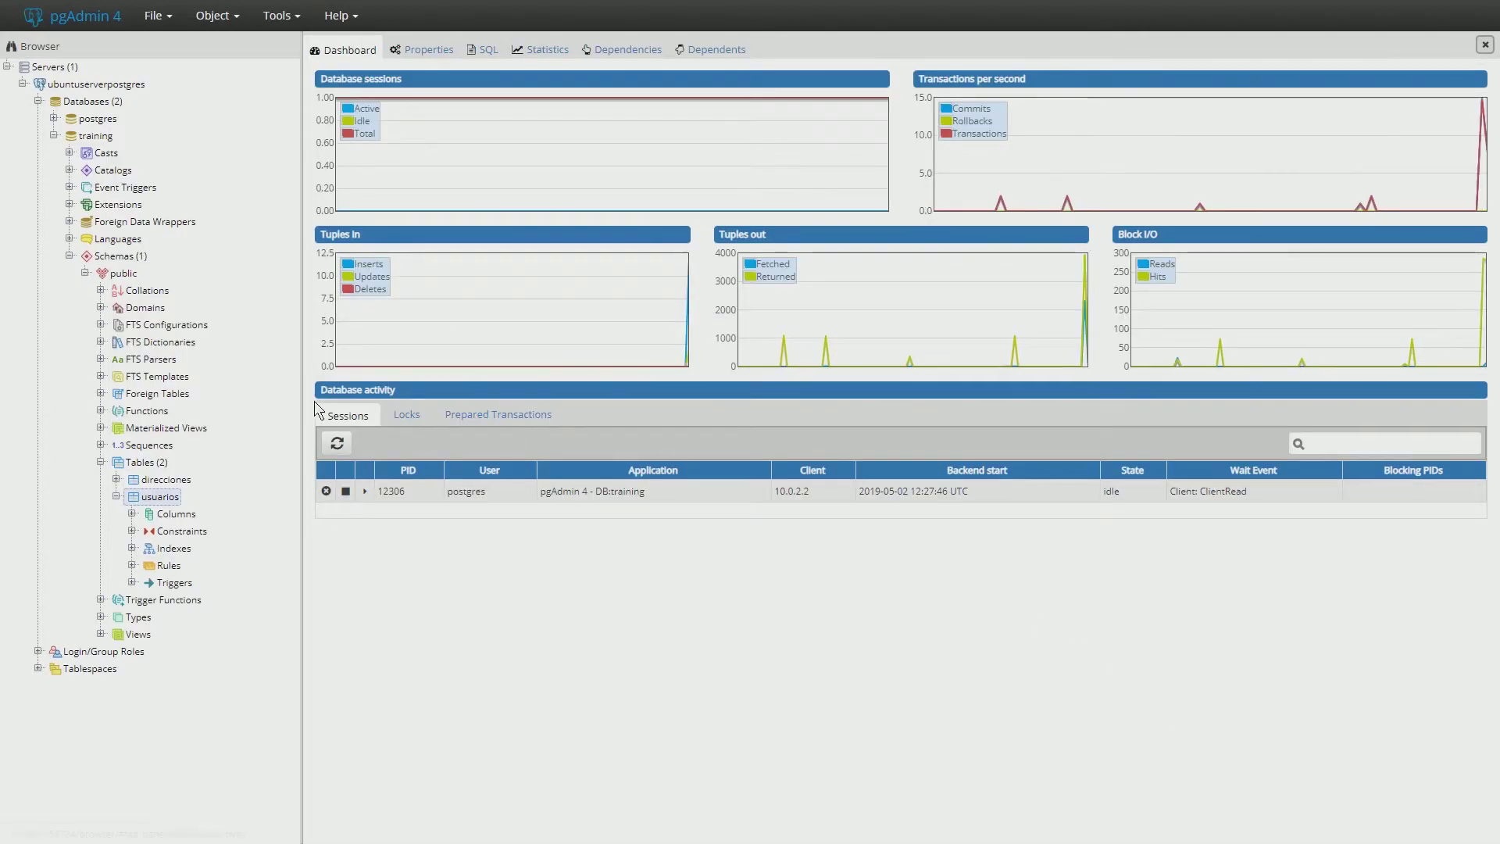
- Expand the direcciones table and open all of its rows for viewing and editing
click(116, 480)
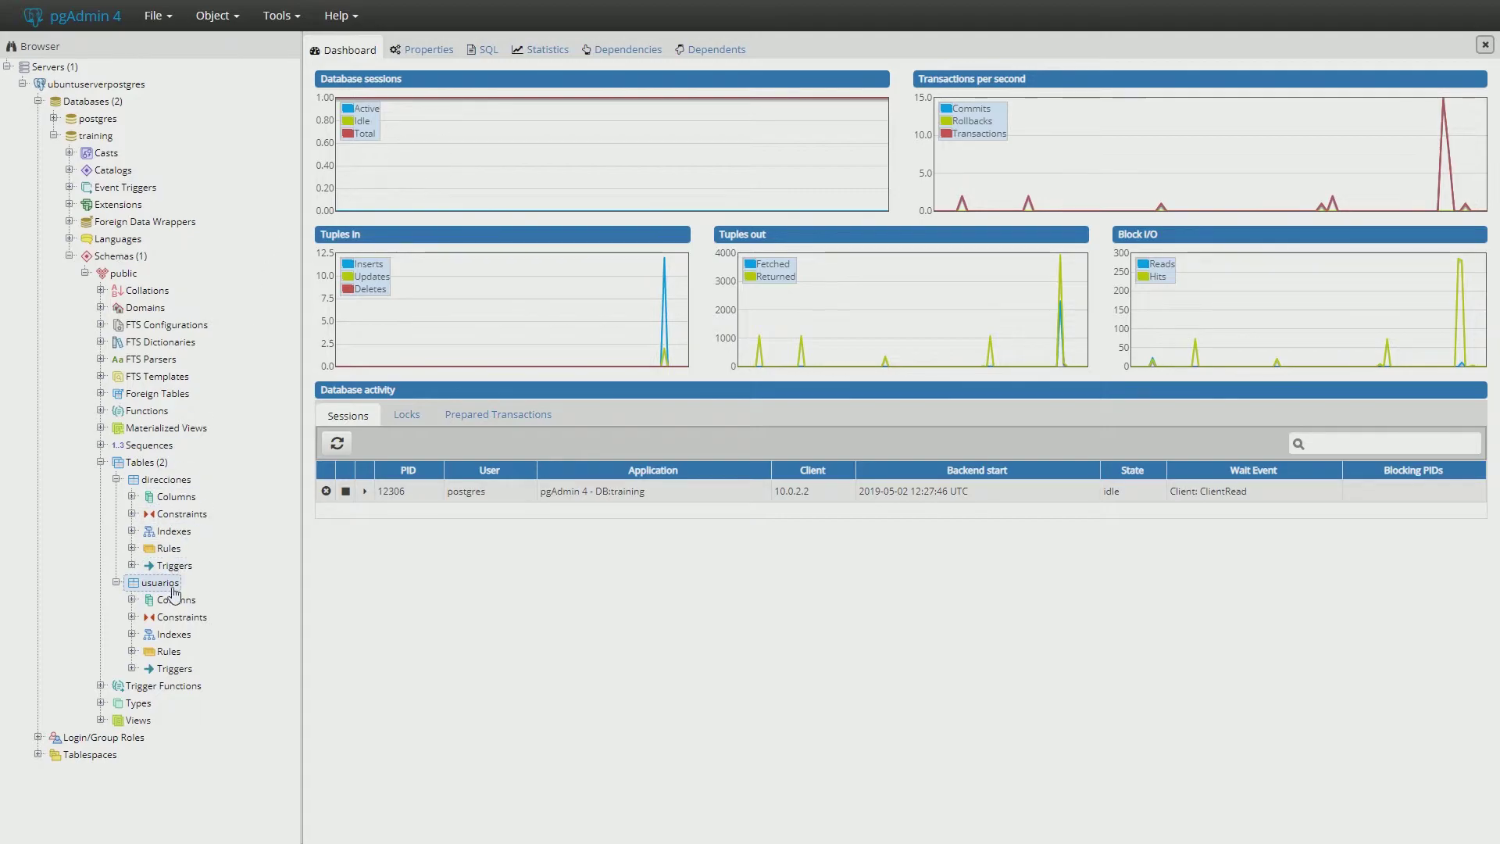
click(168, 480)
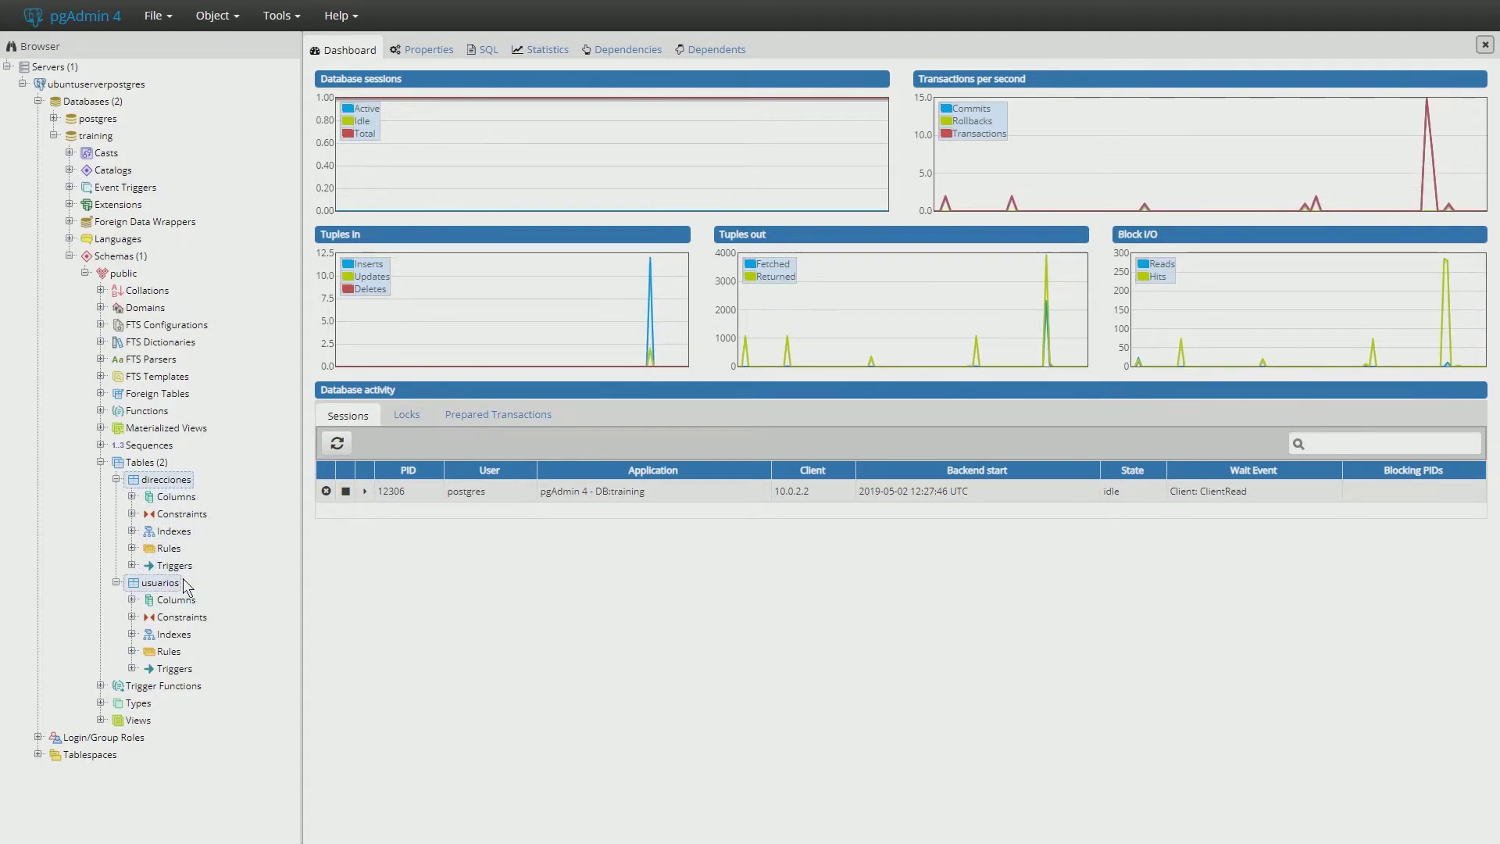
right_click(184, 486)
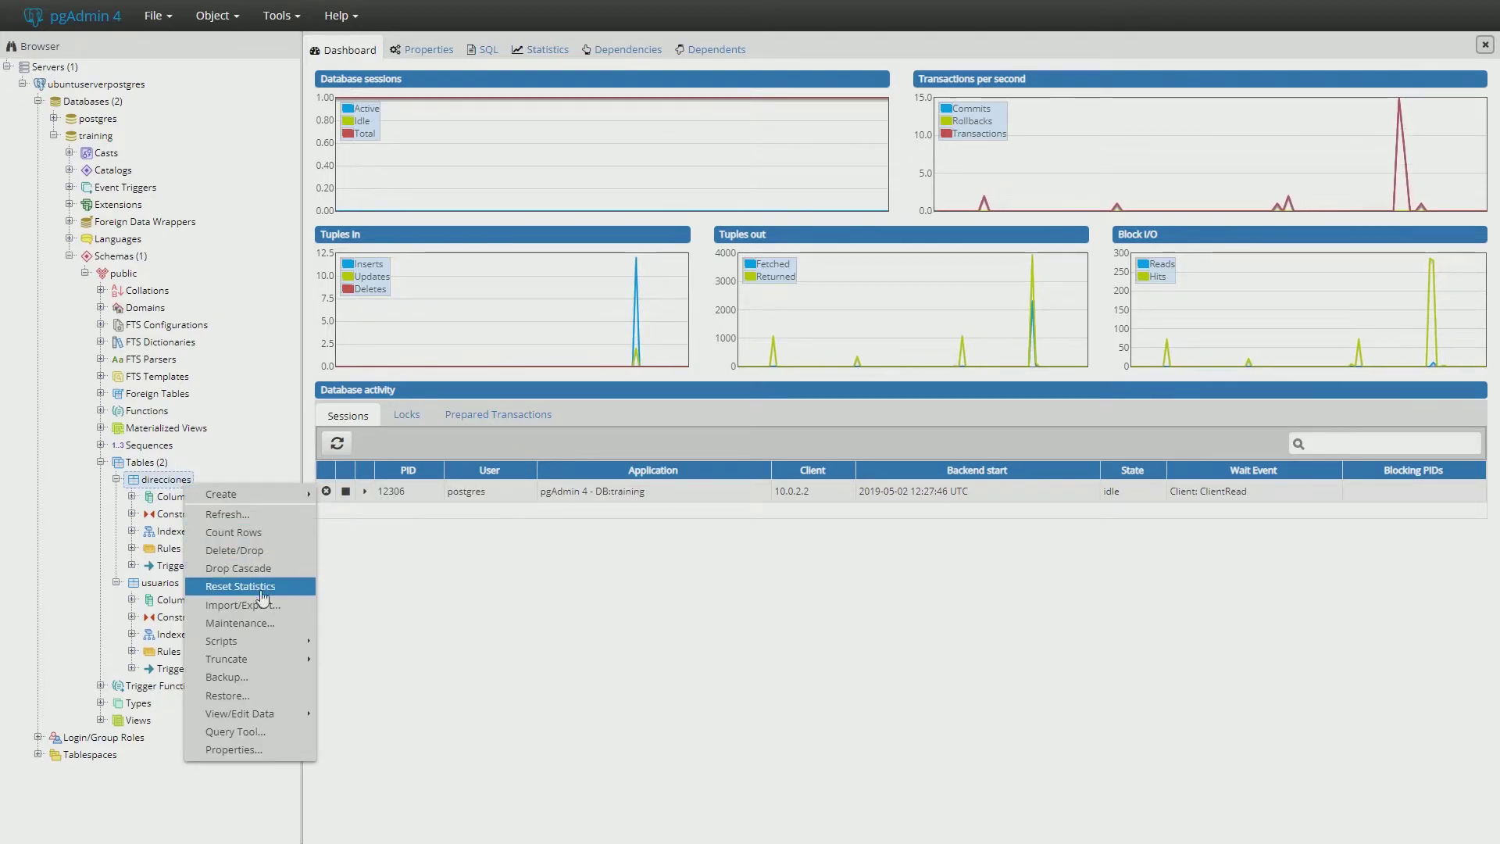
mouse_move(263, 641)
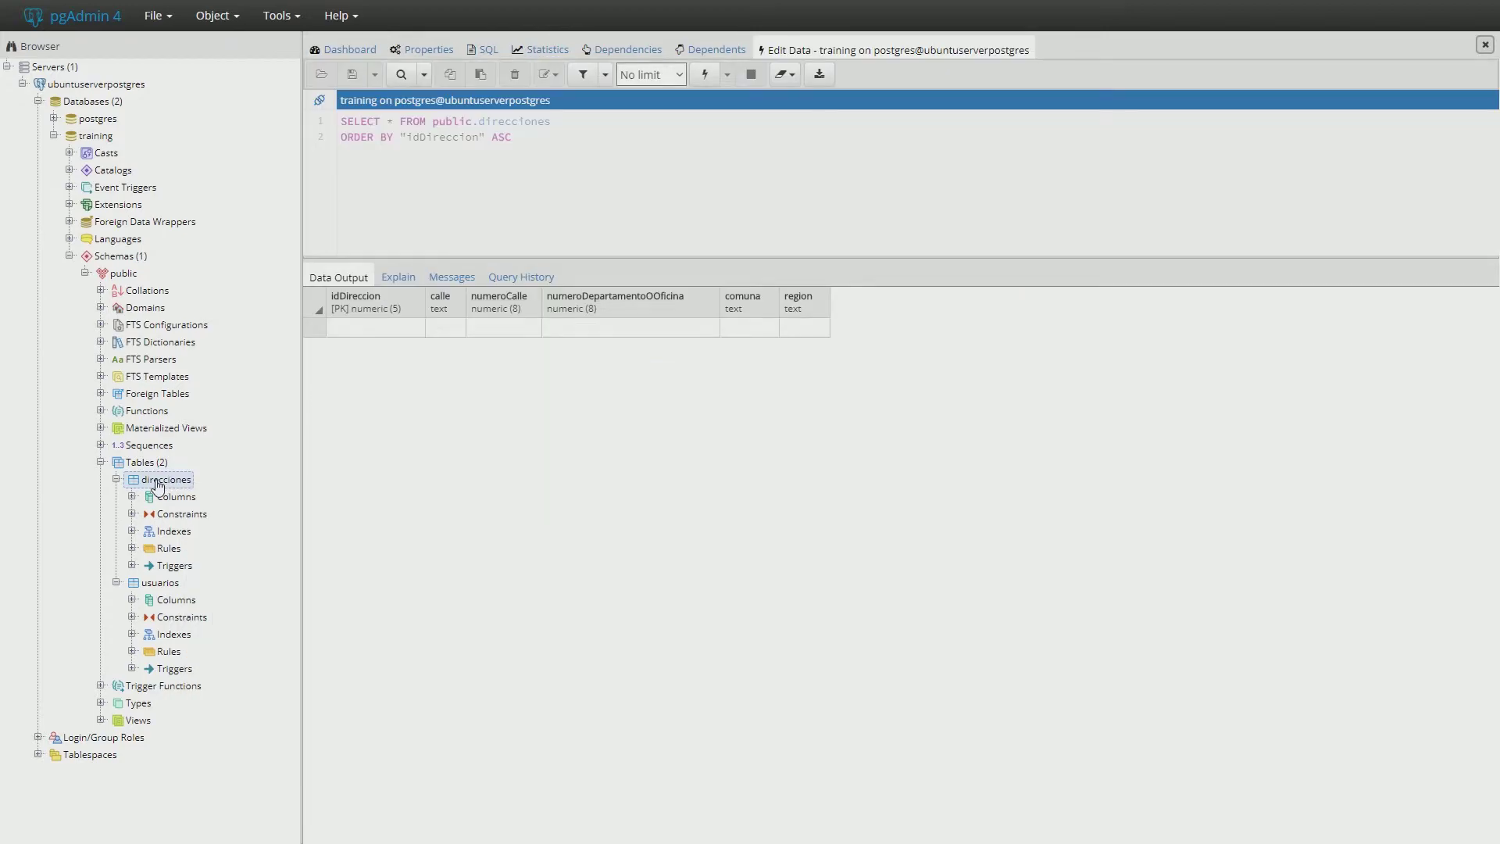
right_click(158, 486)
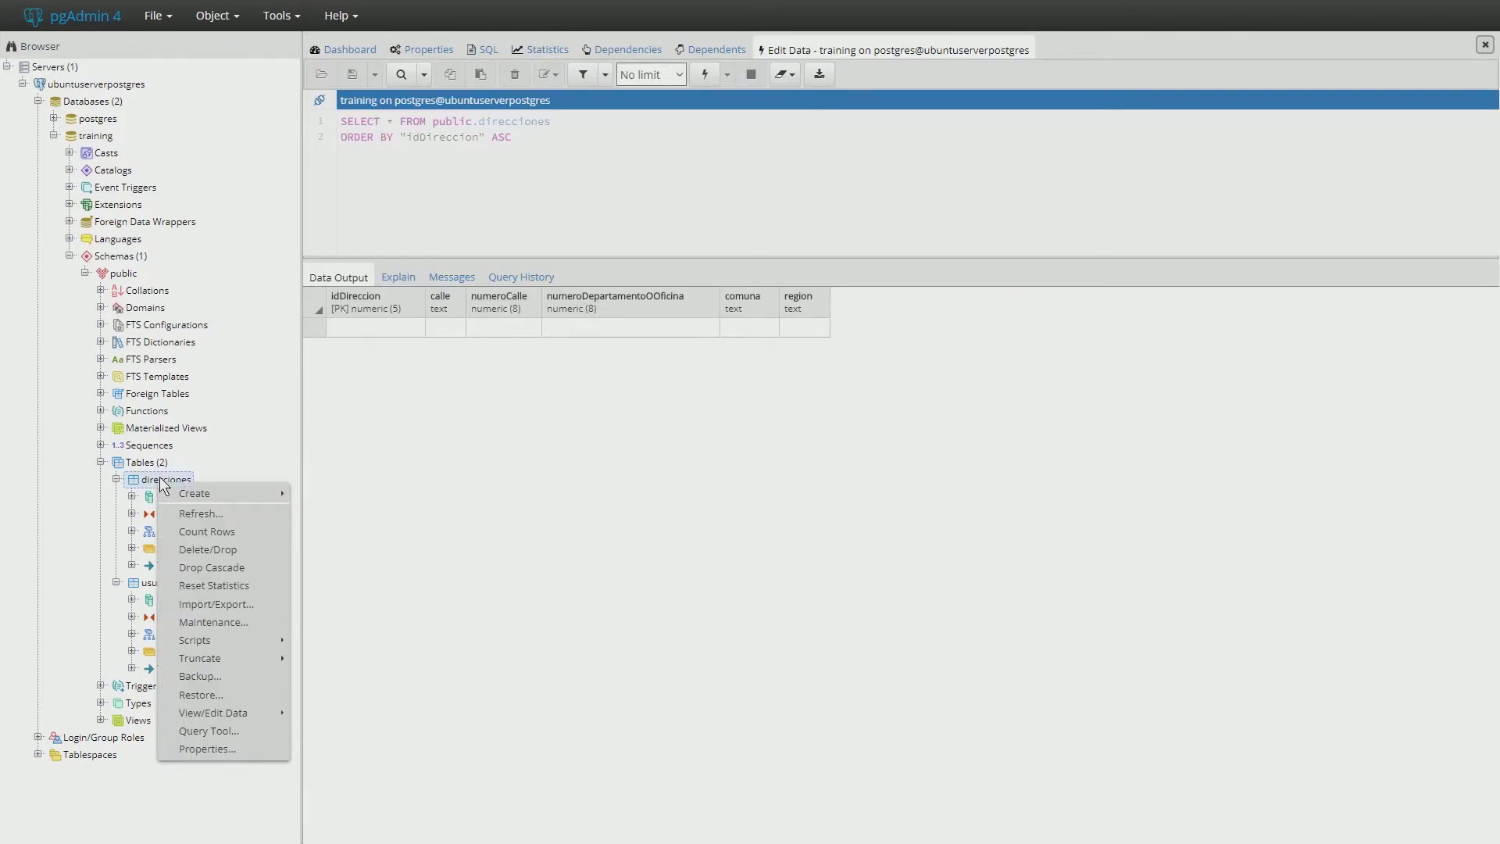
click(150, 484)
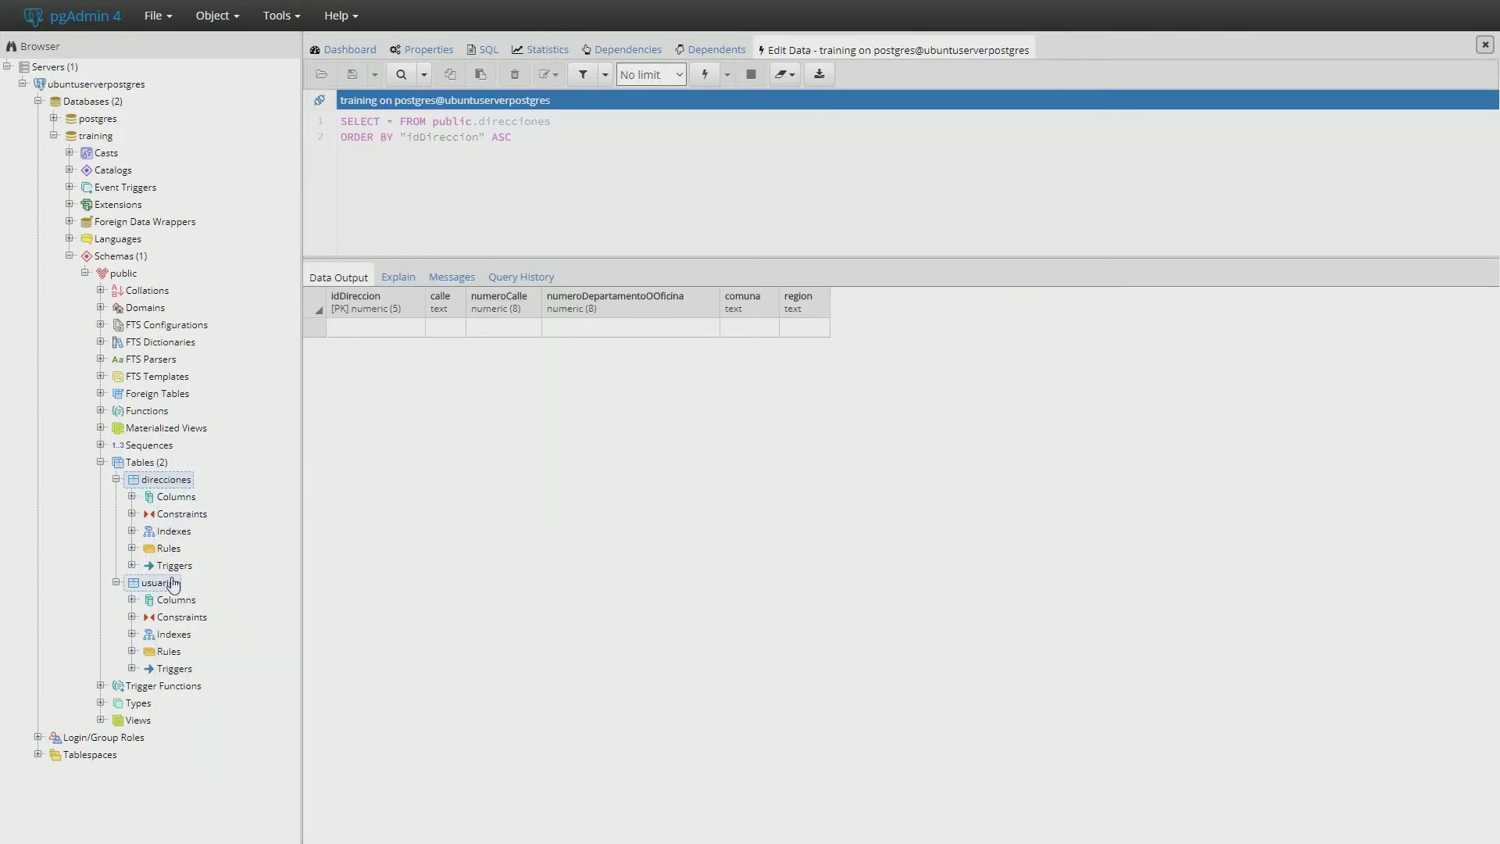
right_click(163, 484)
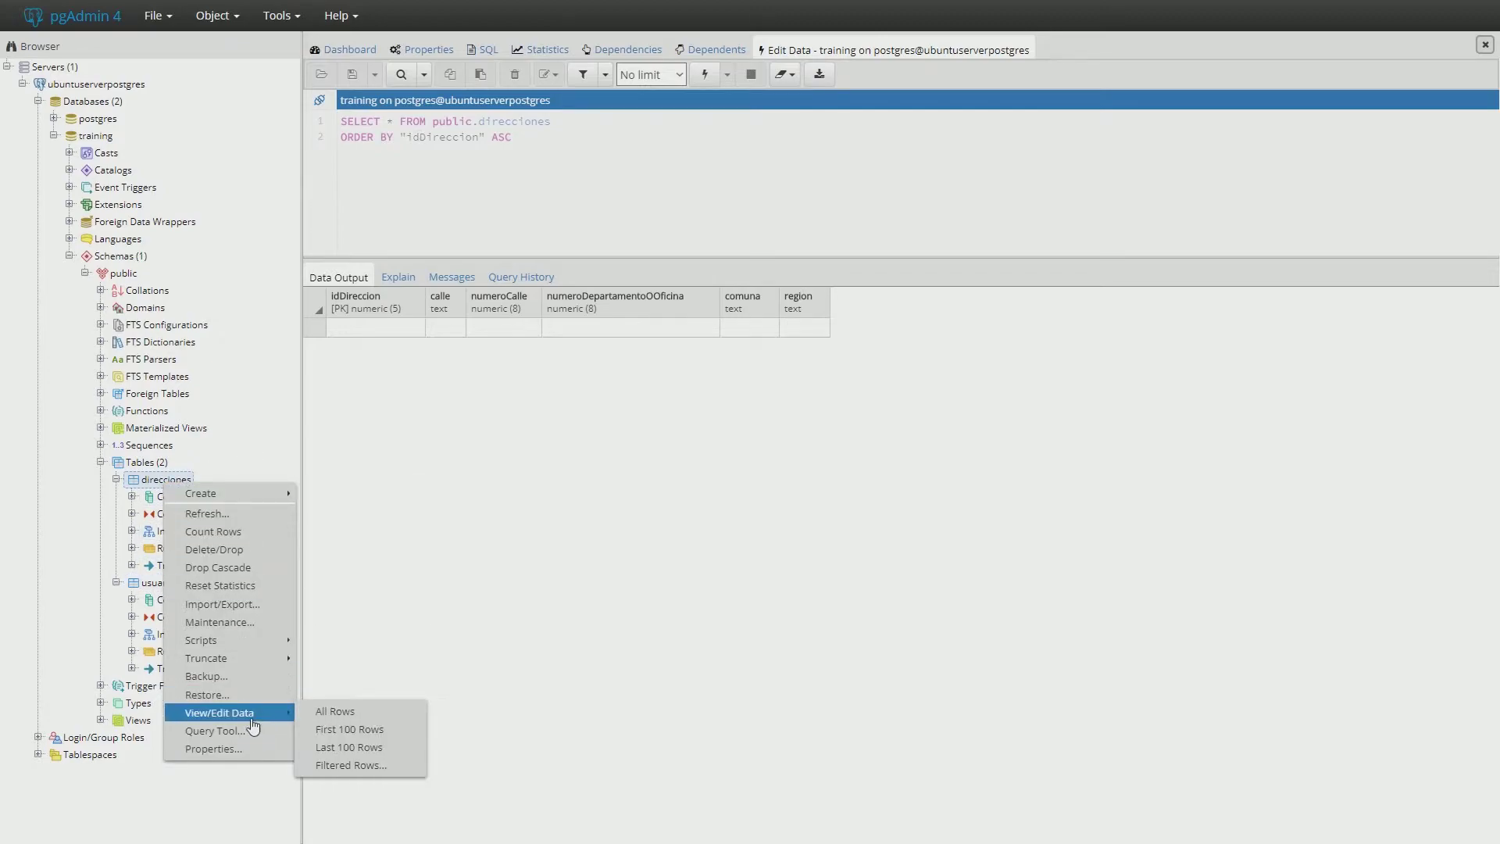
mouse_move(244, 720)
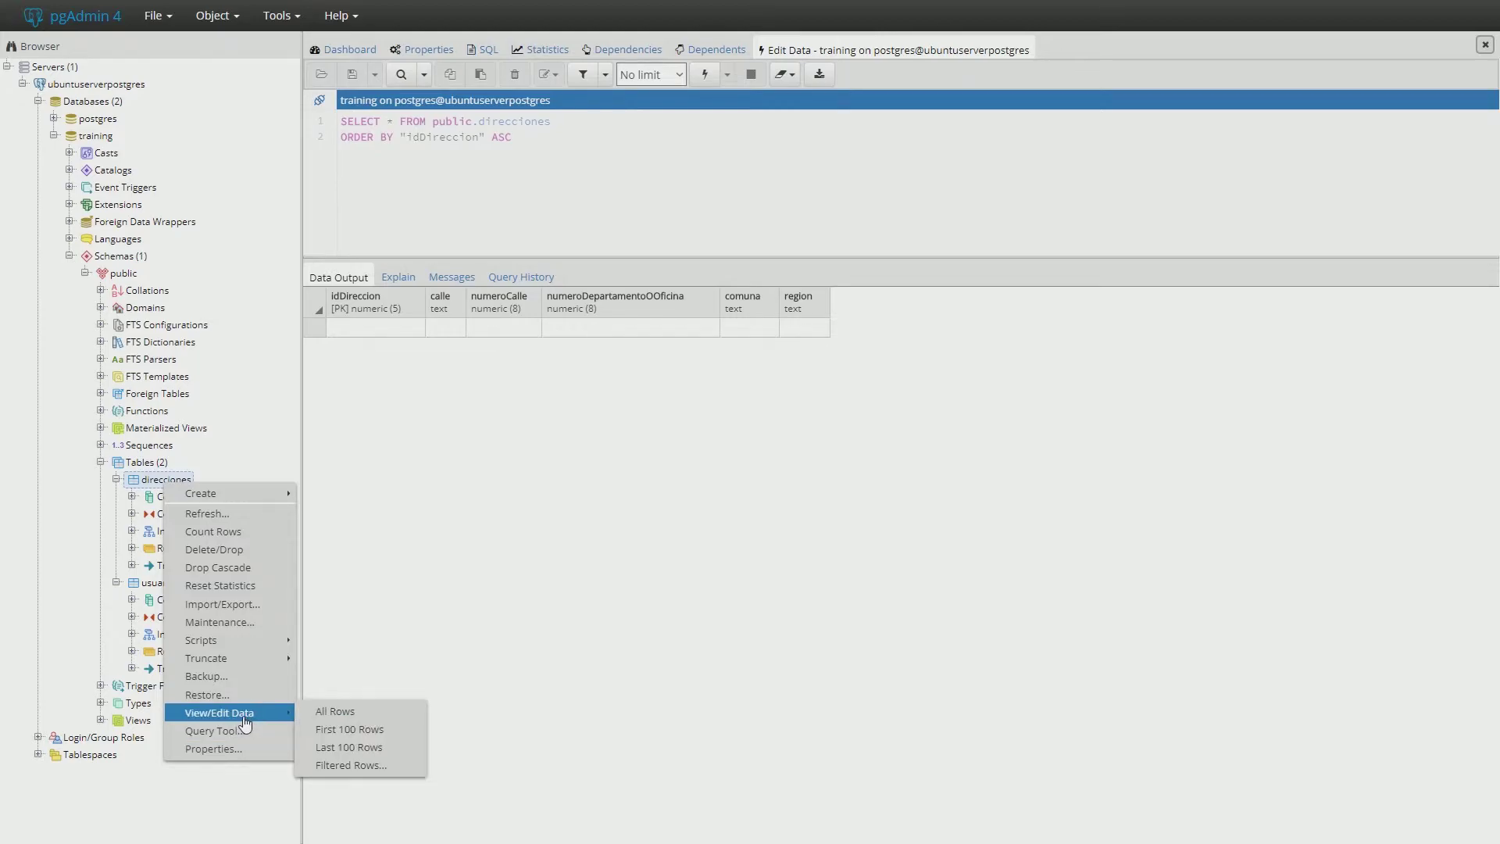
click(335, 711)
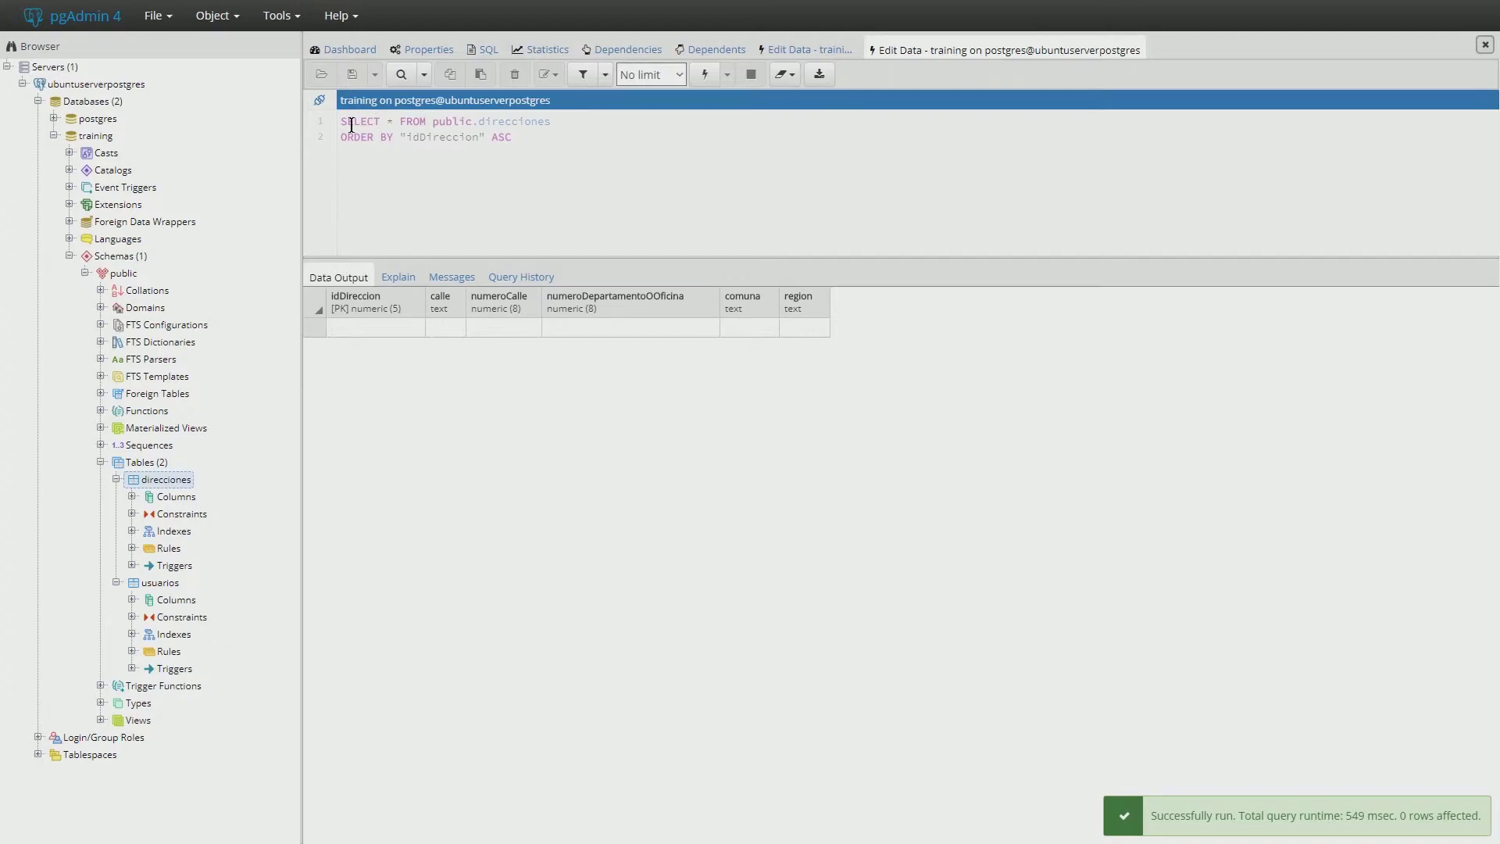
- Start a direcciones row with idDireccion 1, and fill in the street name in calle and the street number in numeroCalle
click(391, 327)
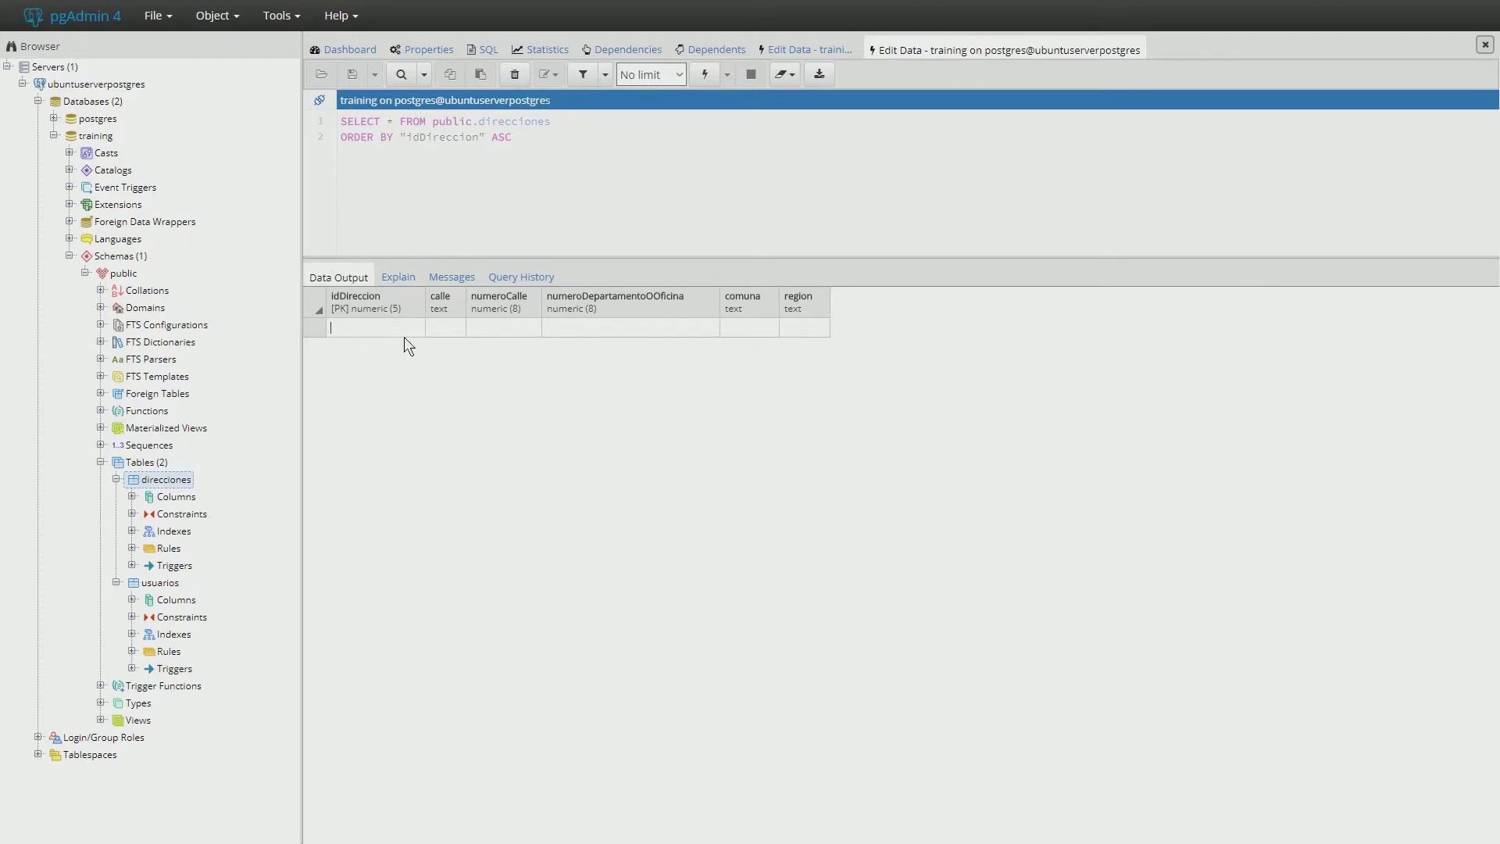
text(1)
click(440, 327)
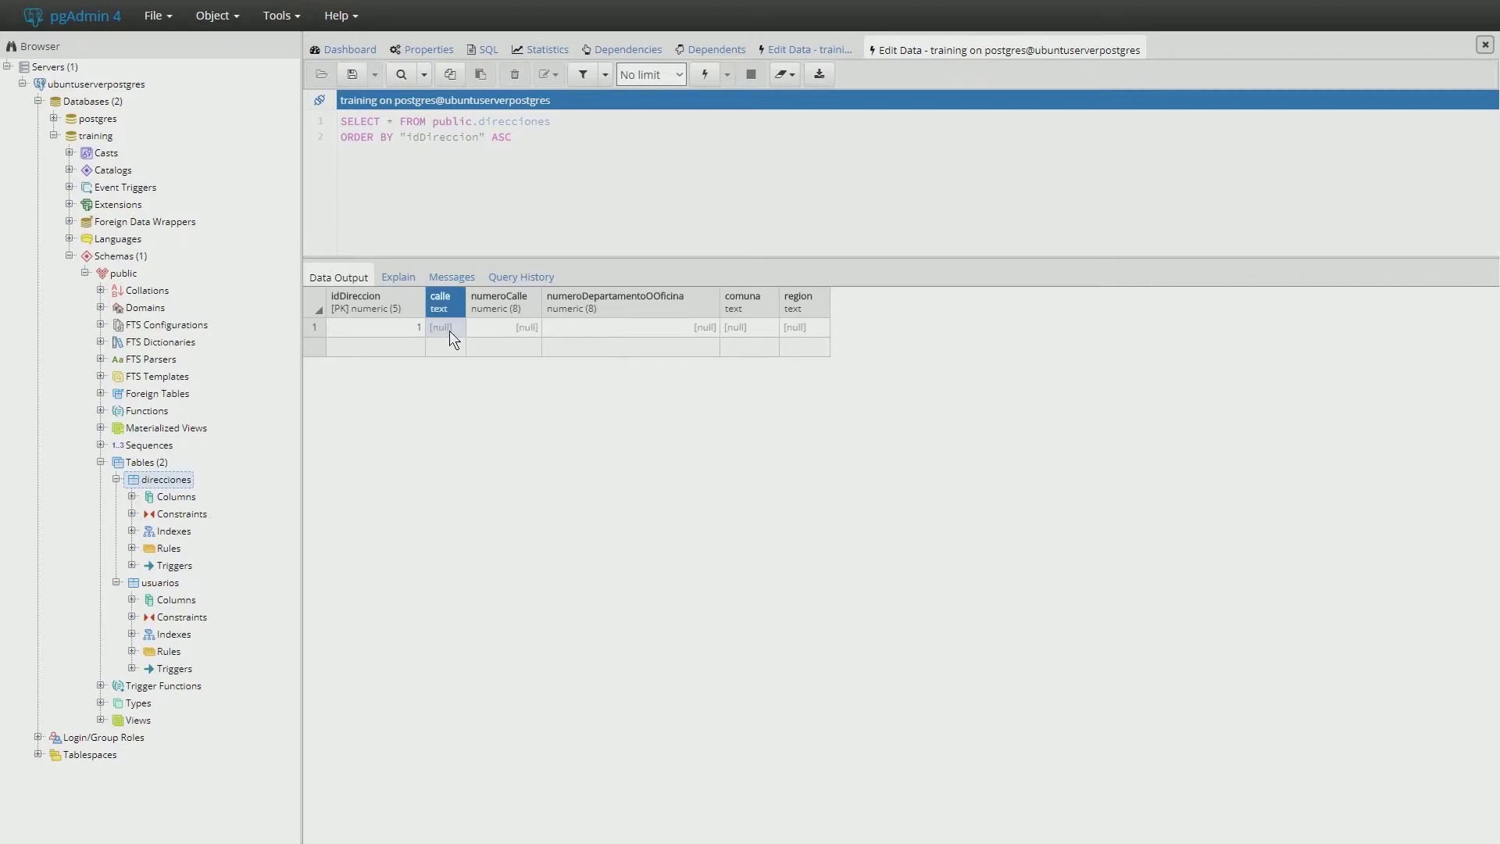
click(448, 331)
text(siempreviva)
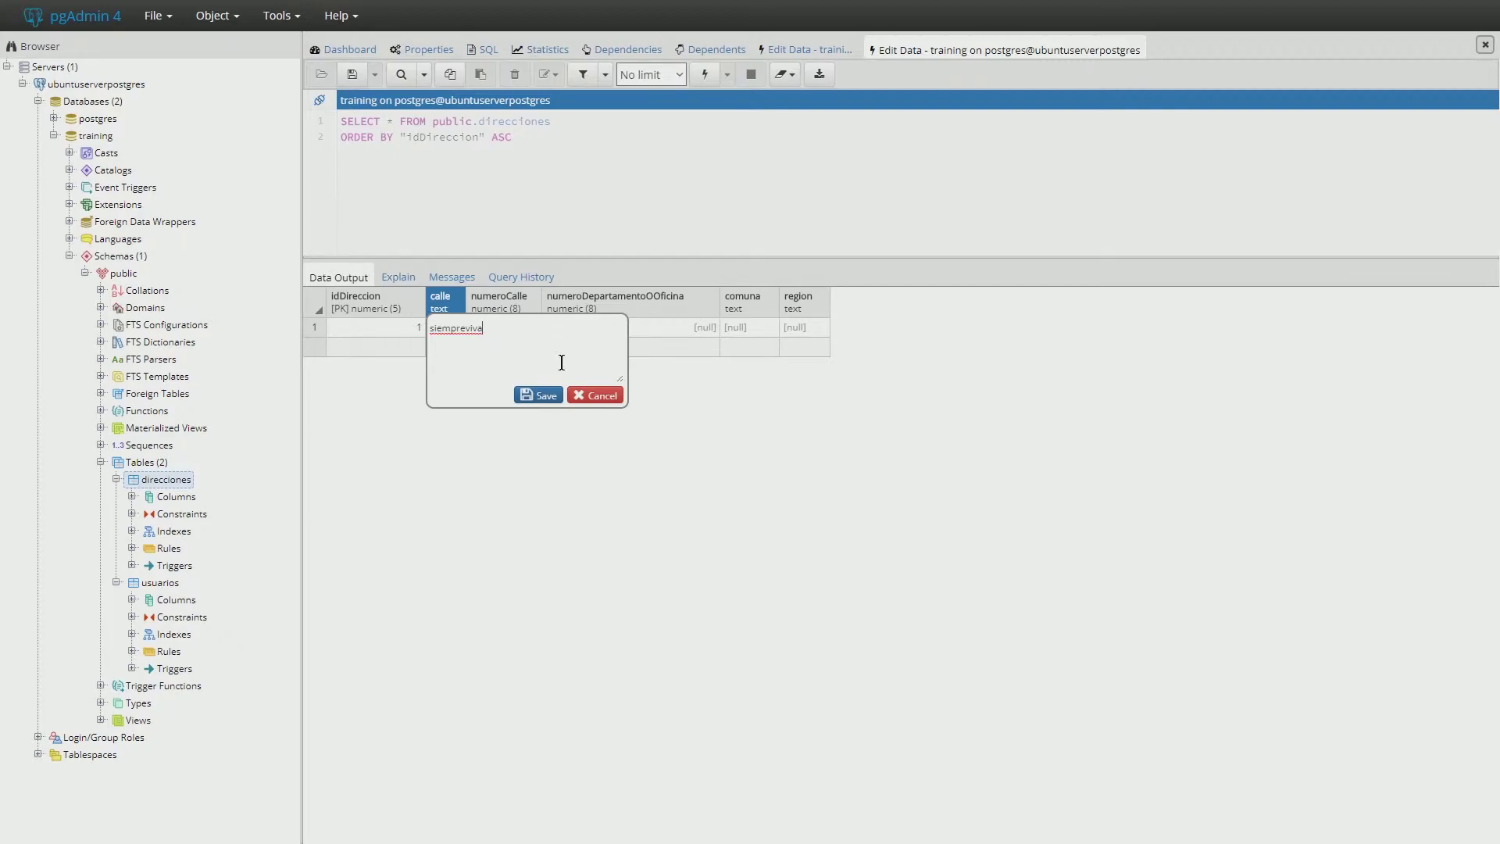
click(538, 394)
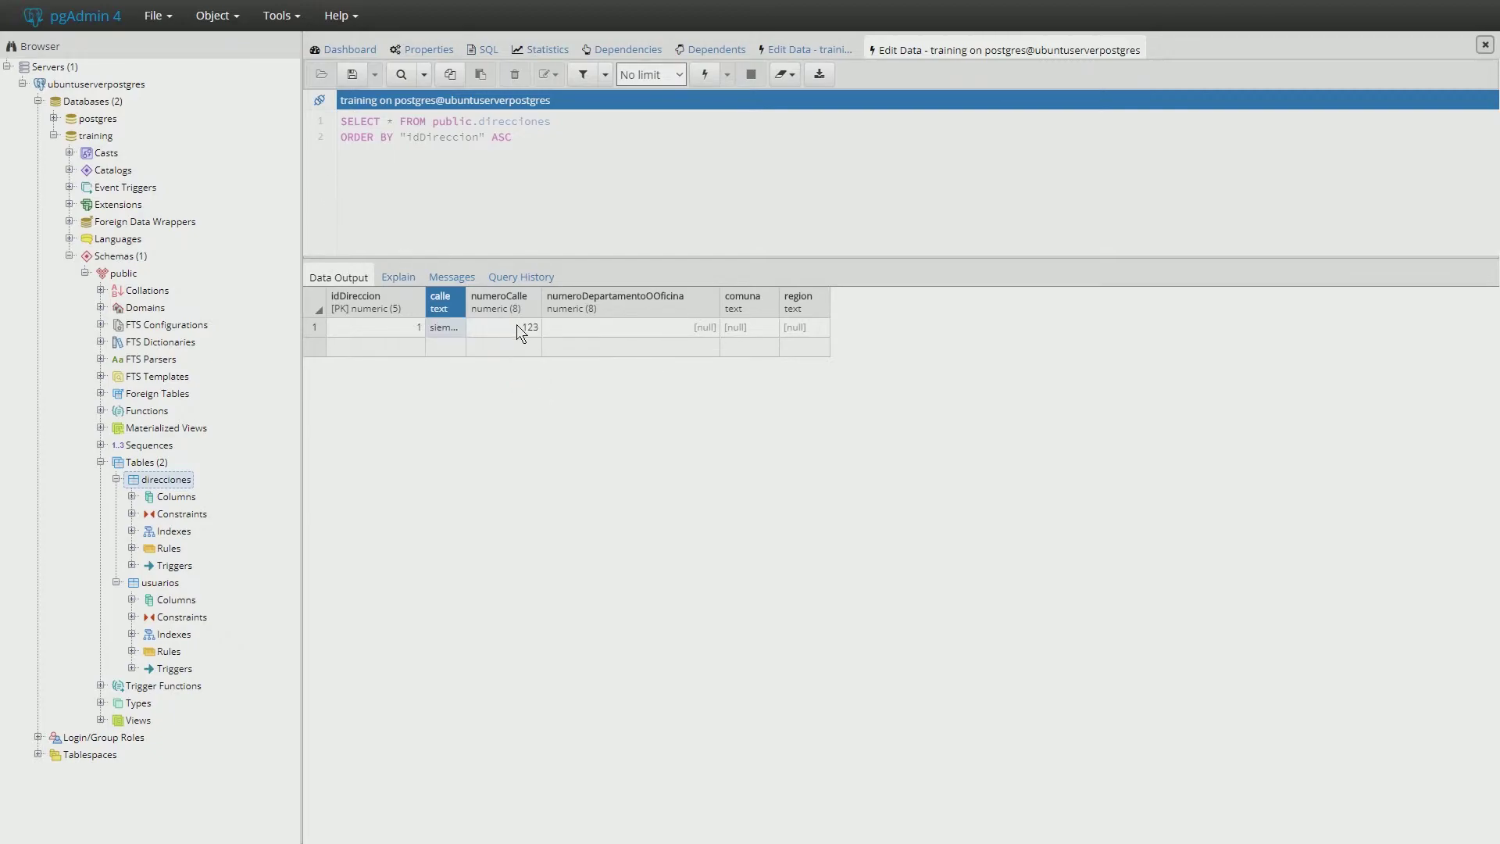
click(517, 326)
- Fill in the apartment or office number in numeroDepartamentoOOficina and the municipality name in comuna for the new row
double_click(629, 329)
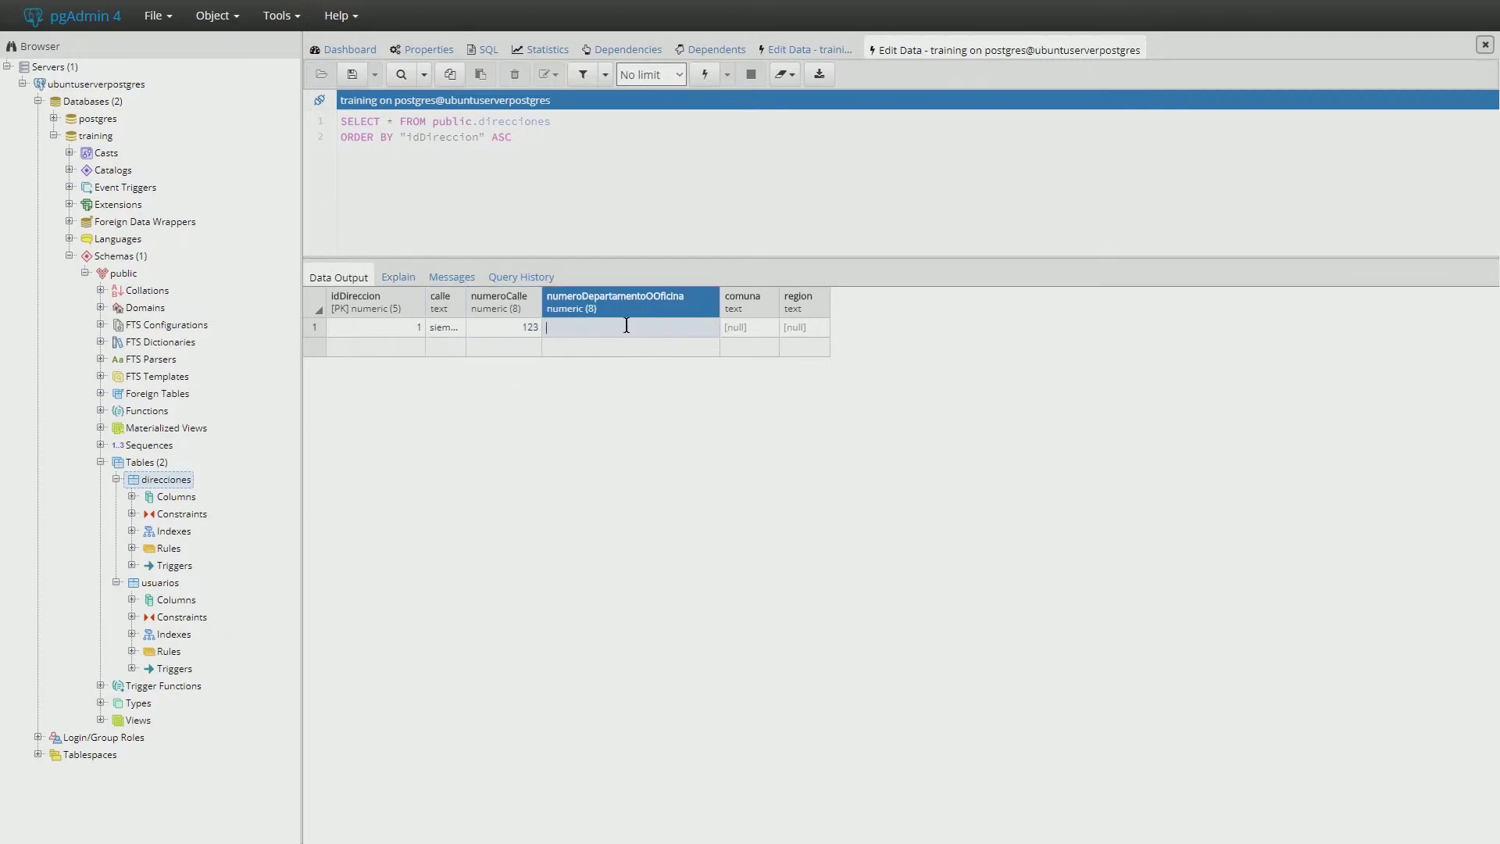
text(321)
double_click(737, 331)
text(s)
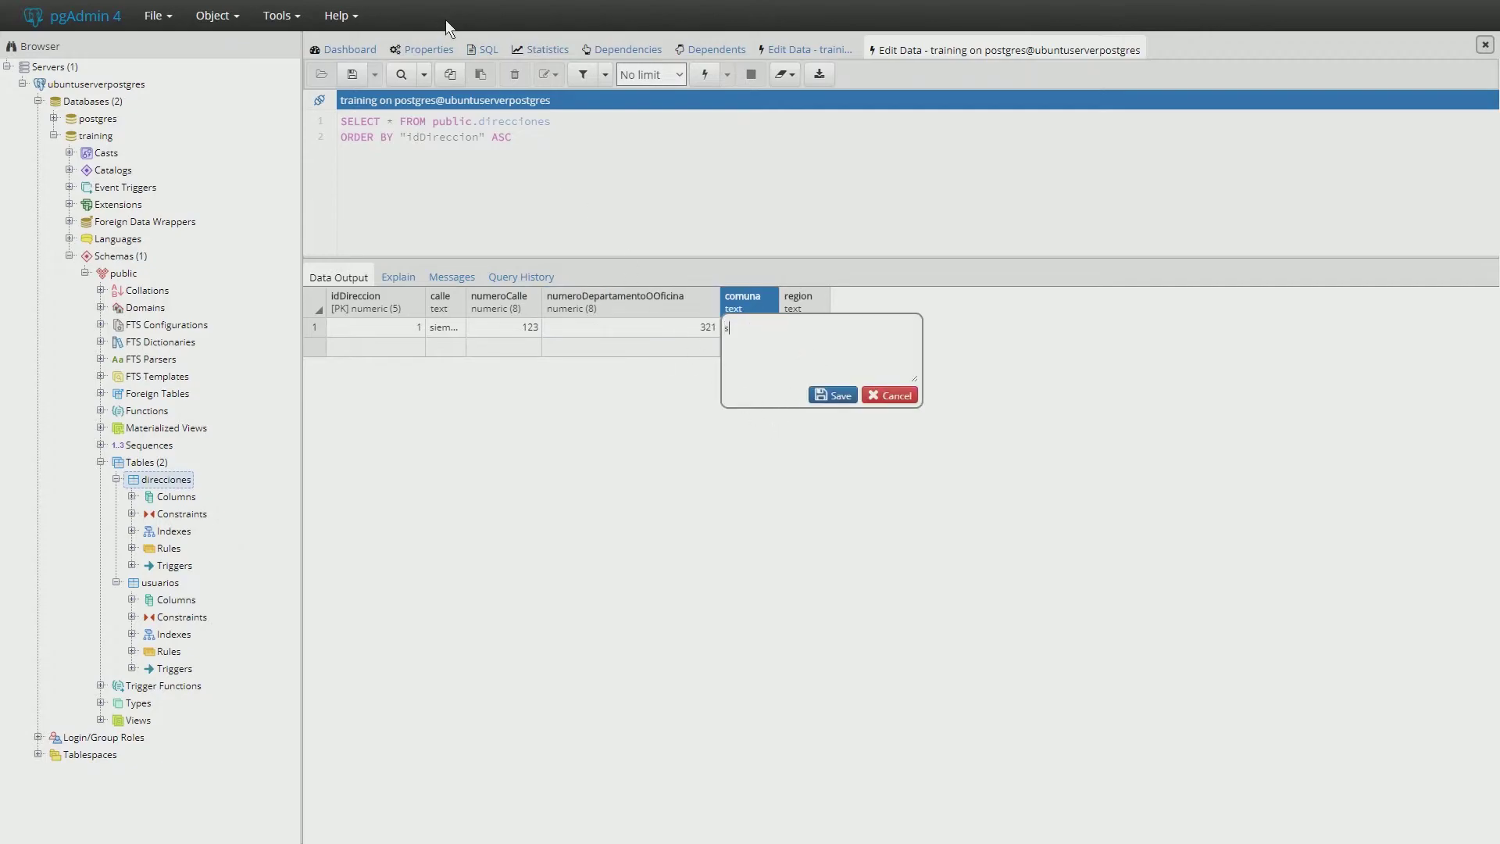
text(pringfield)
click(832, 394)
- Set the new row's region to asdf and save the data changes to direcciones
double_click(809, 325)
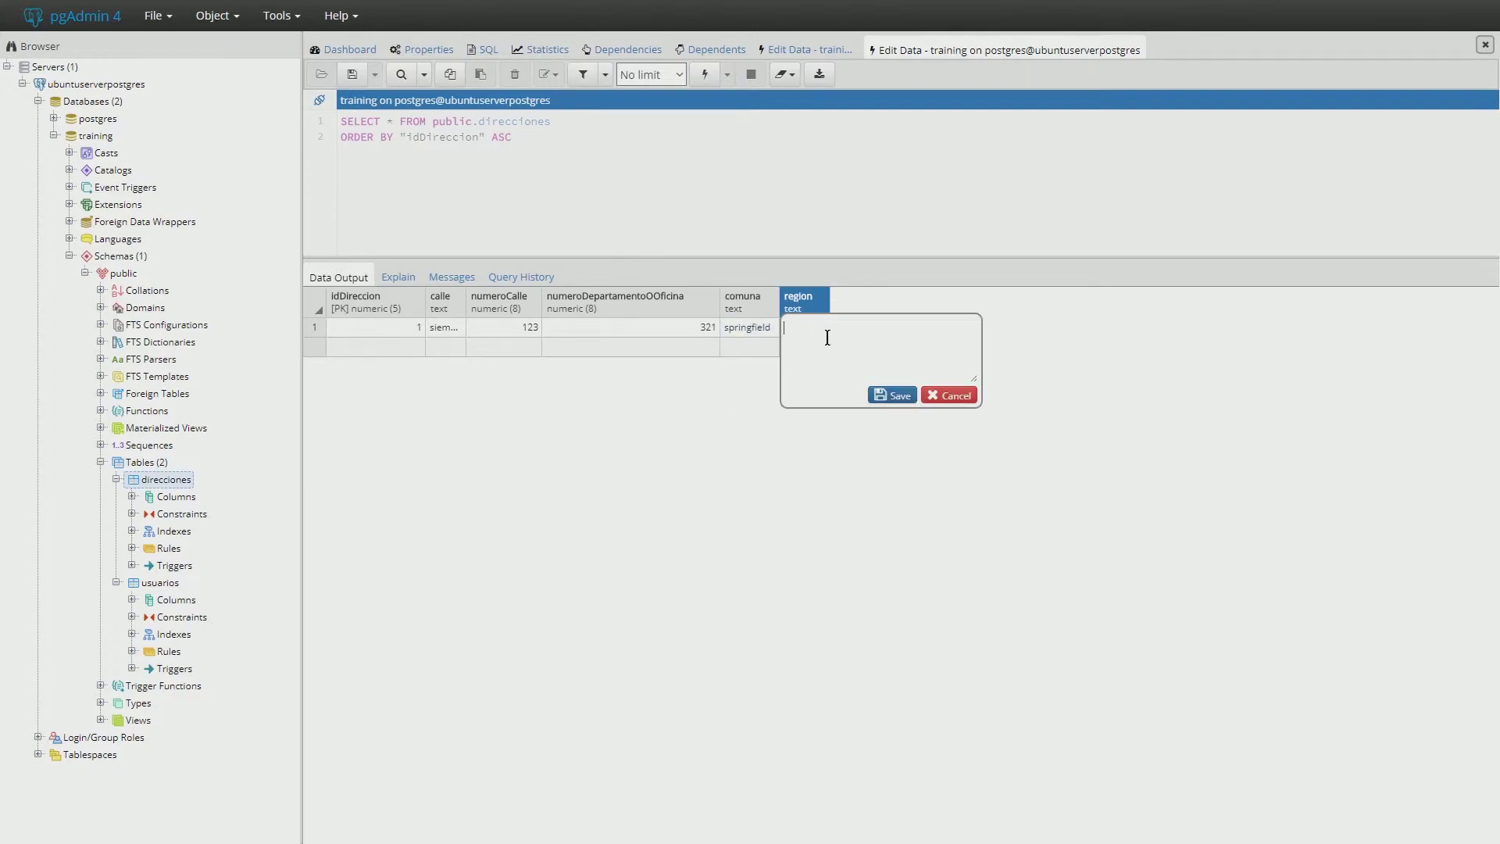
text(asd)
click(891, 394)
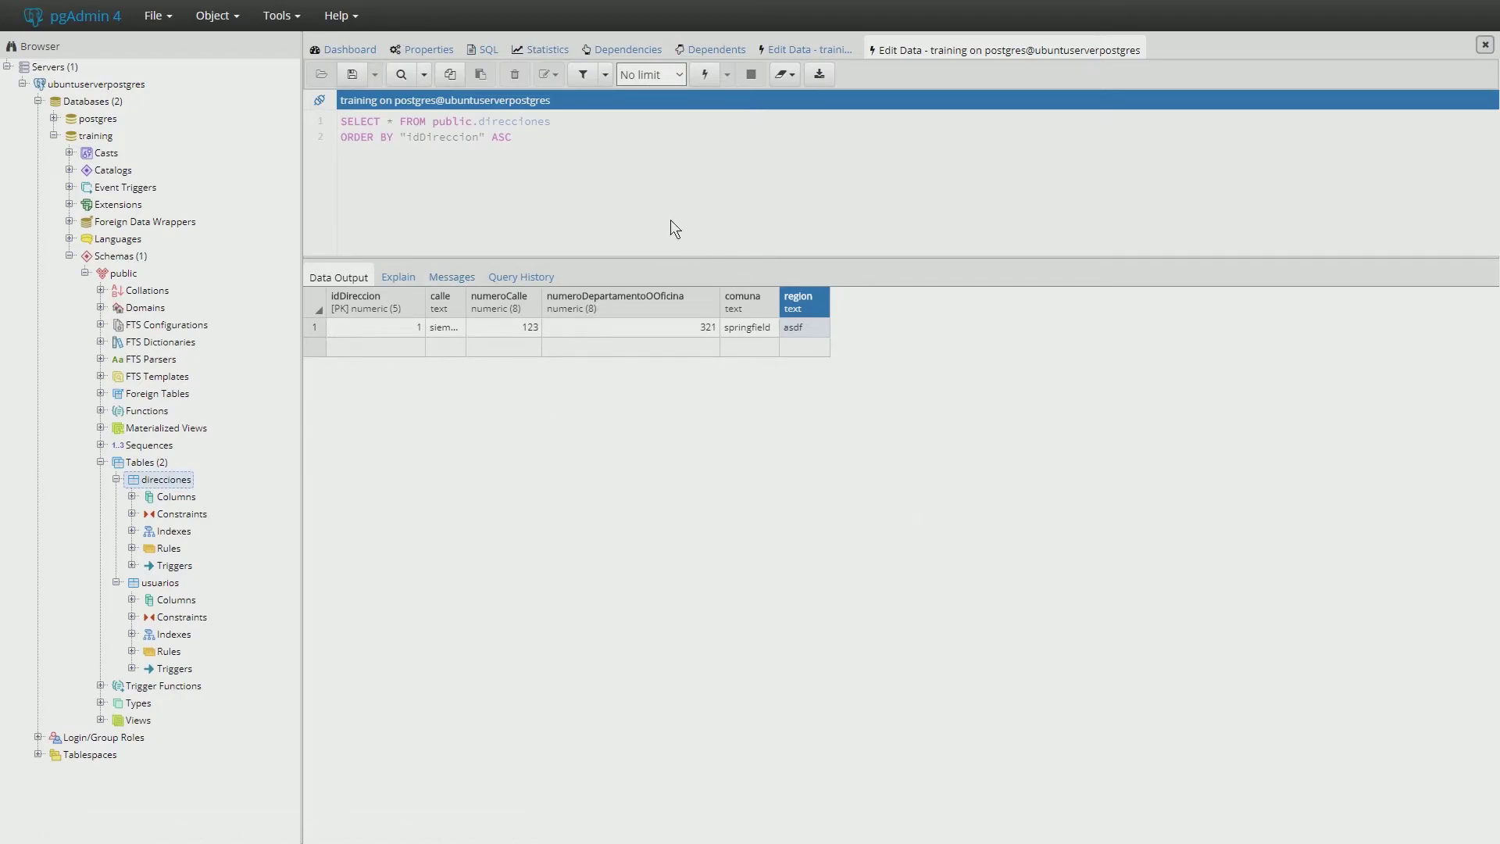
click(354, 76)
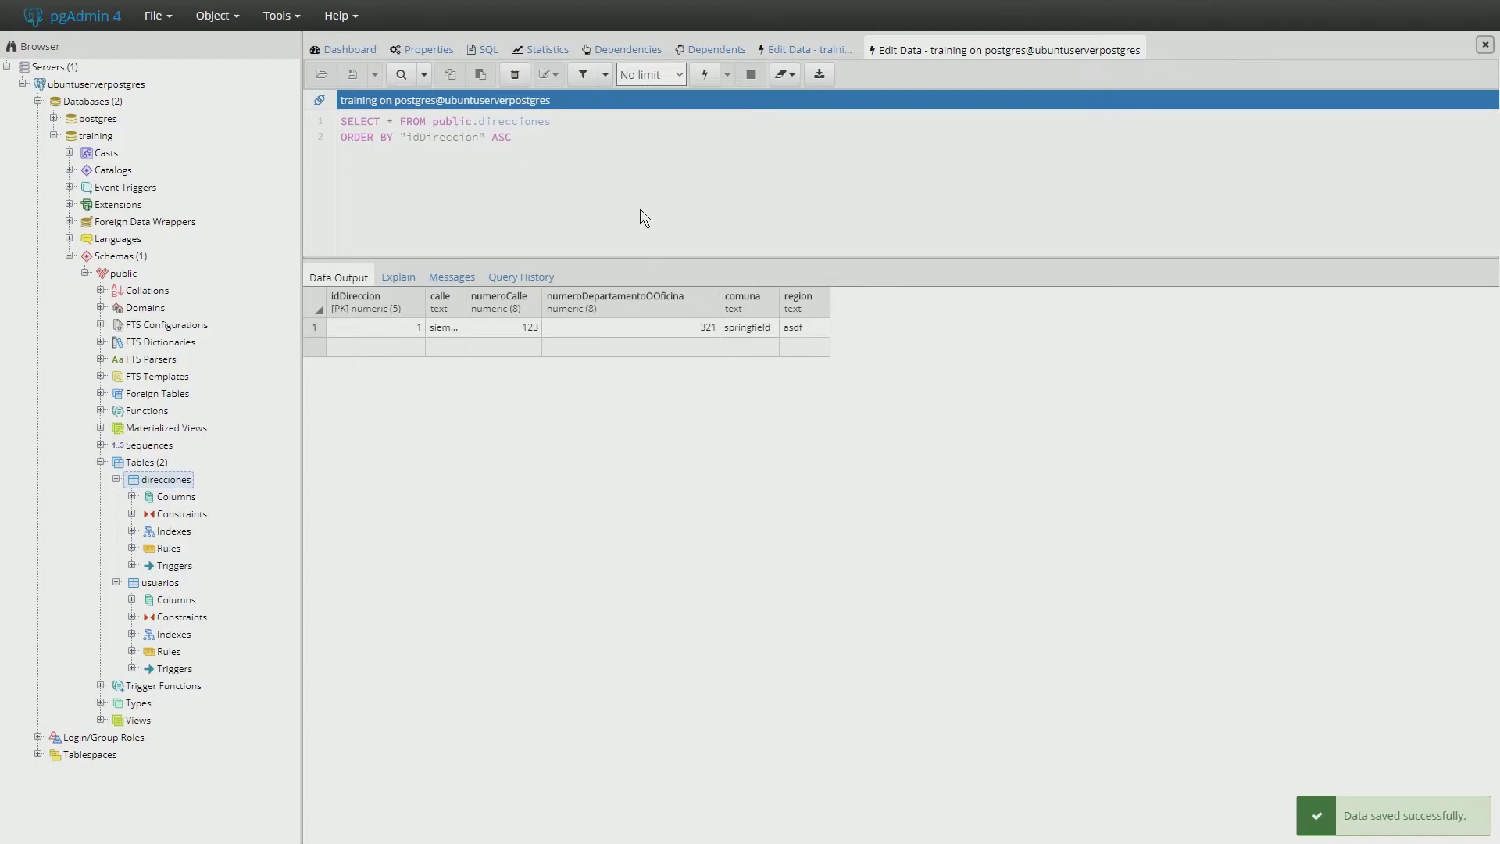
click(344, 50)
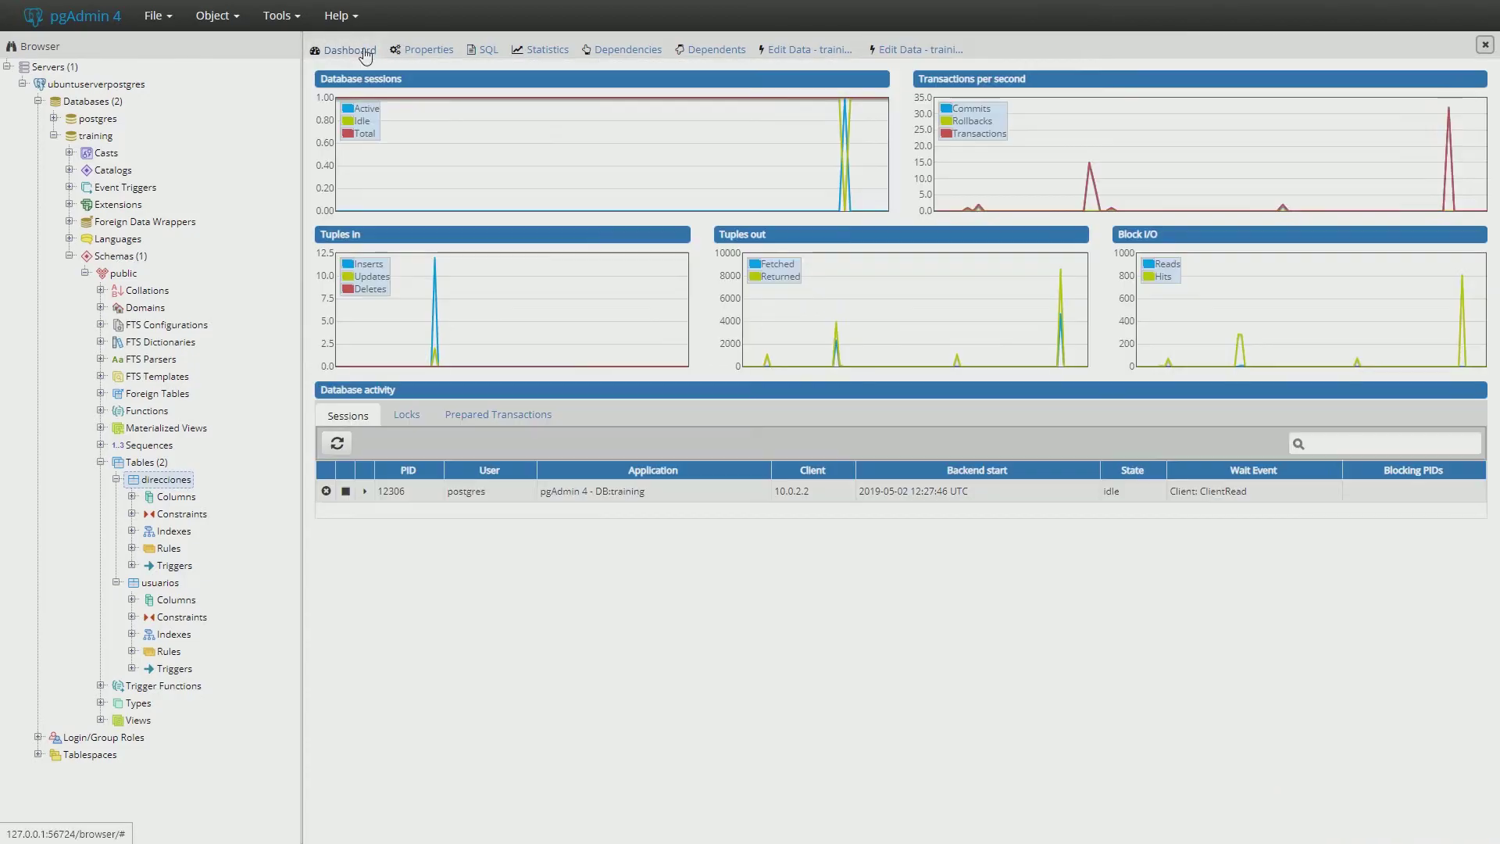
click(812, 49)
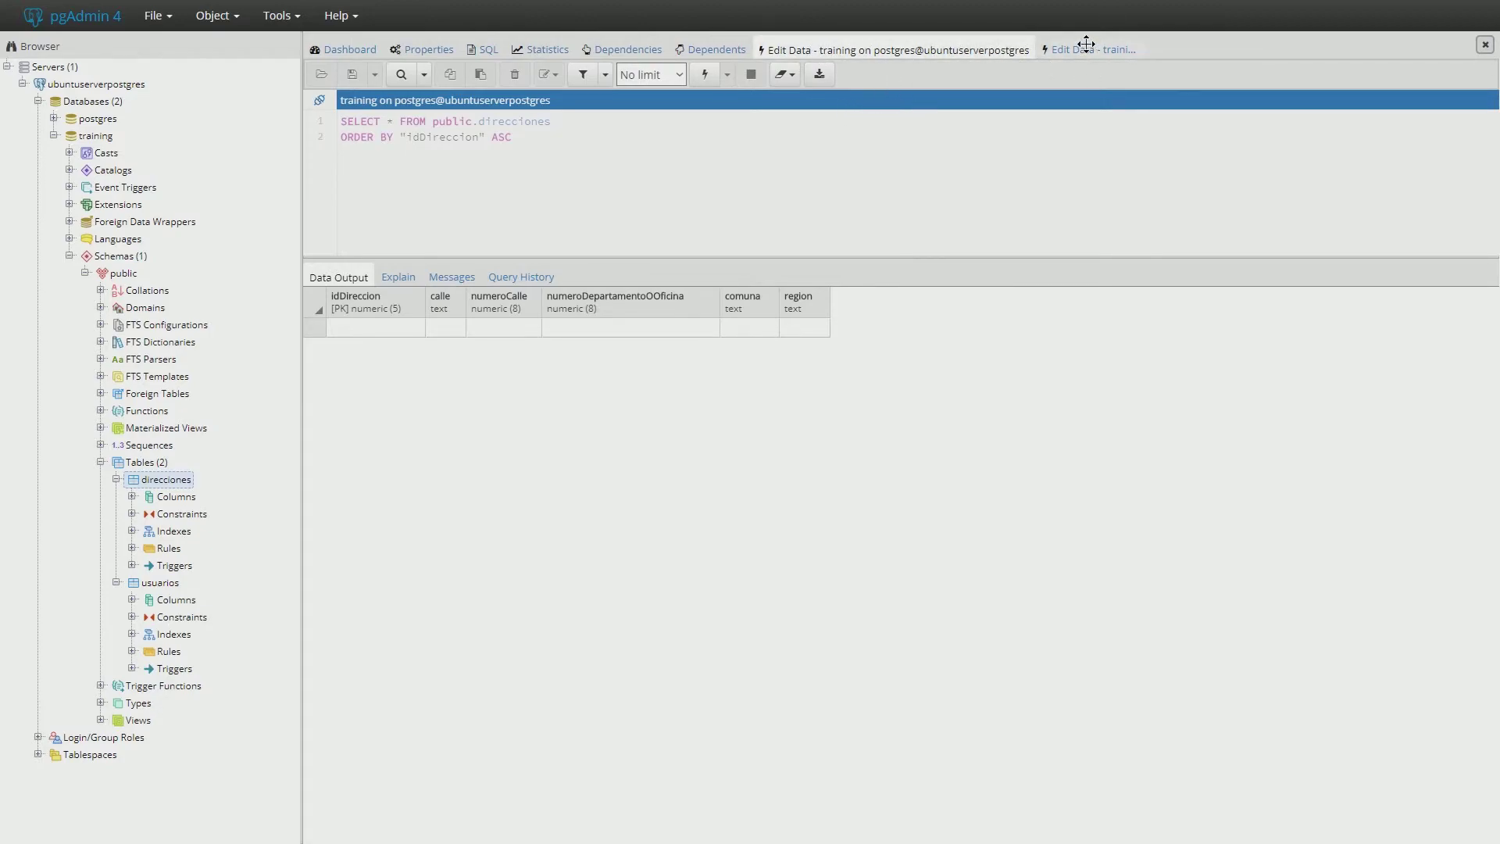
click(1062, 52)
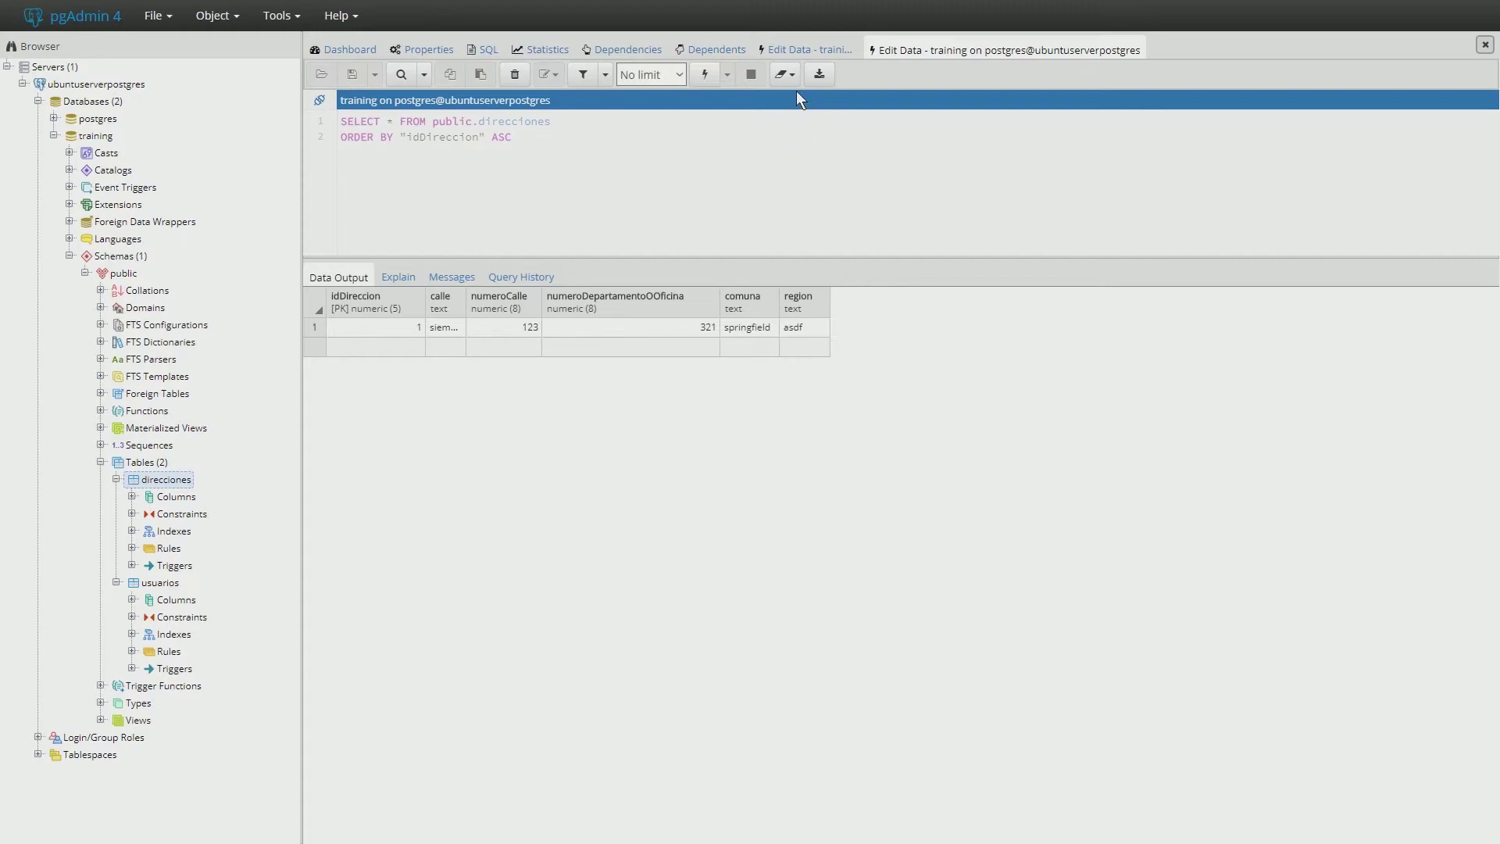
- Reopen all rows of the direcciones table to view the saved address data
right_click(189, 480)
mouse_move(297, 709)
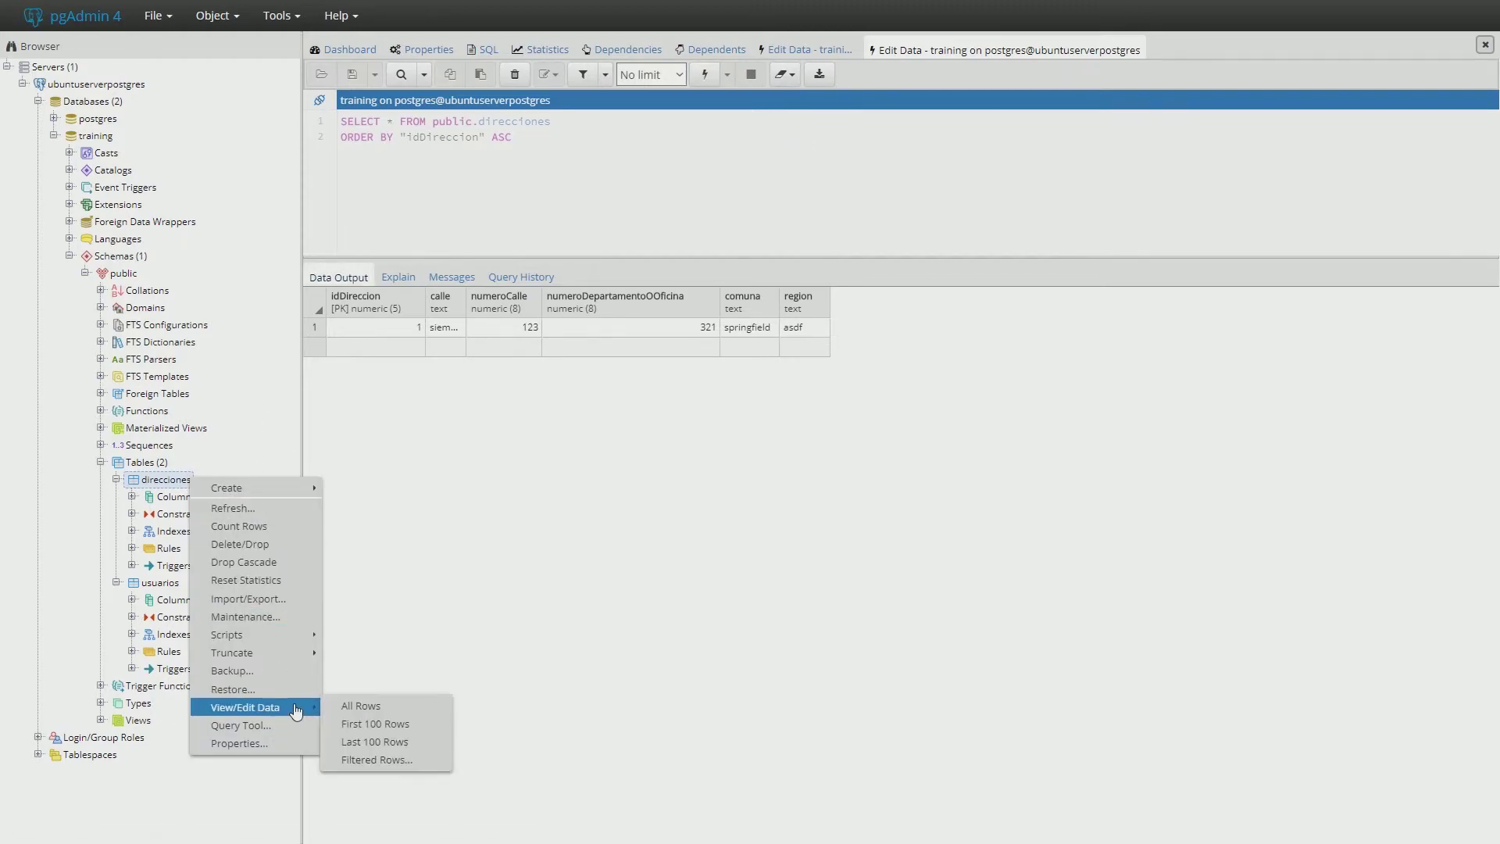
click(362, 706)
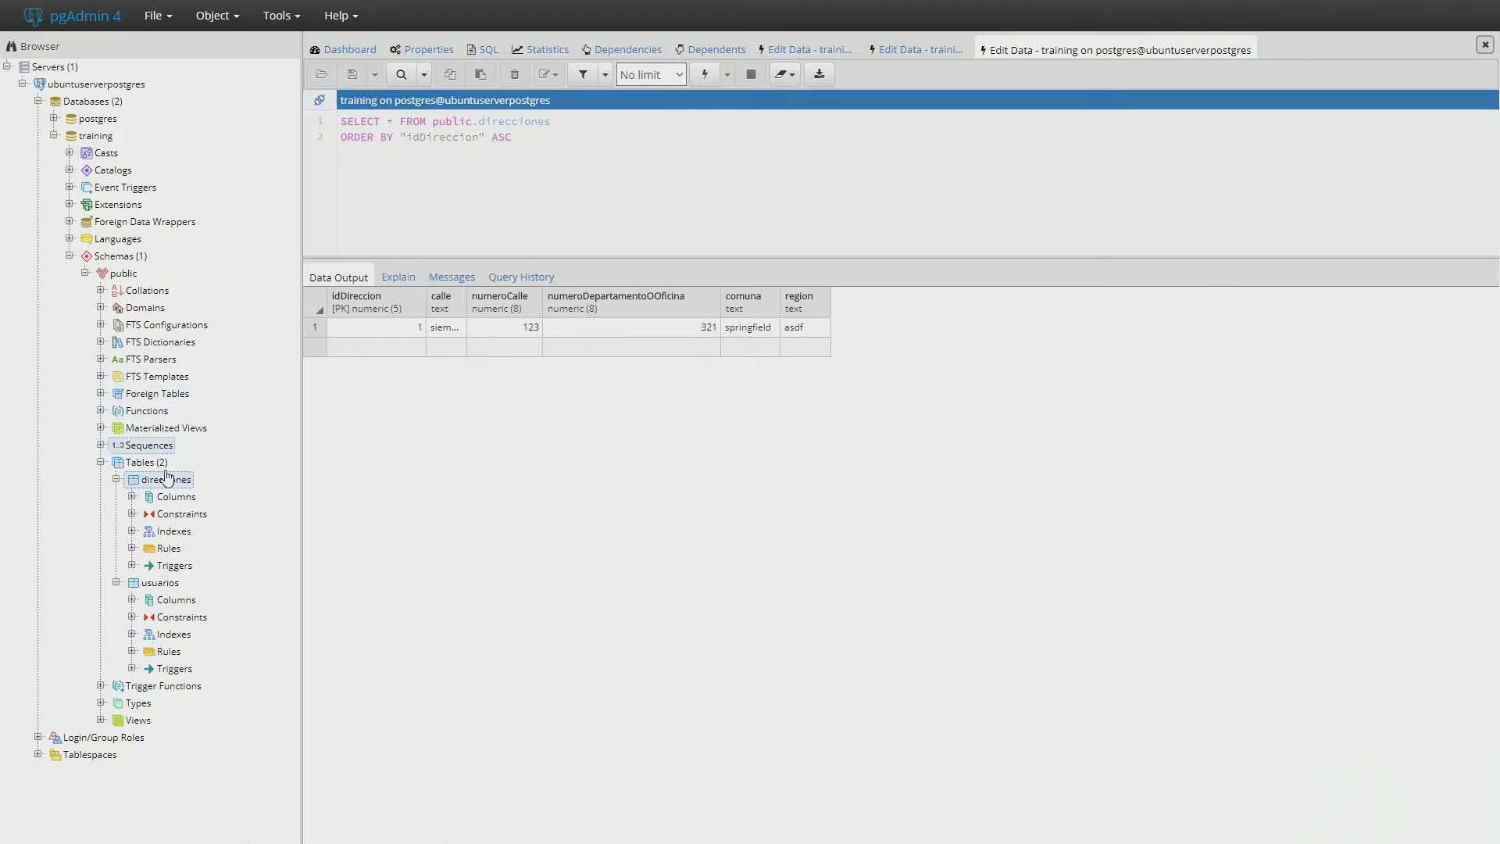
- Open all rows of the usuarios table for viewing and editing
click(164, 583)
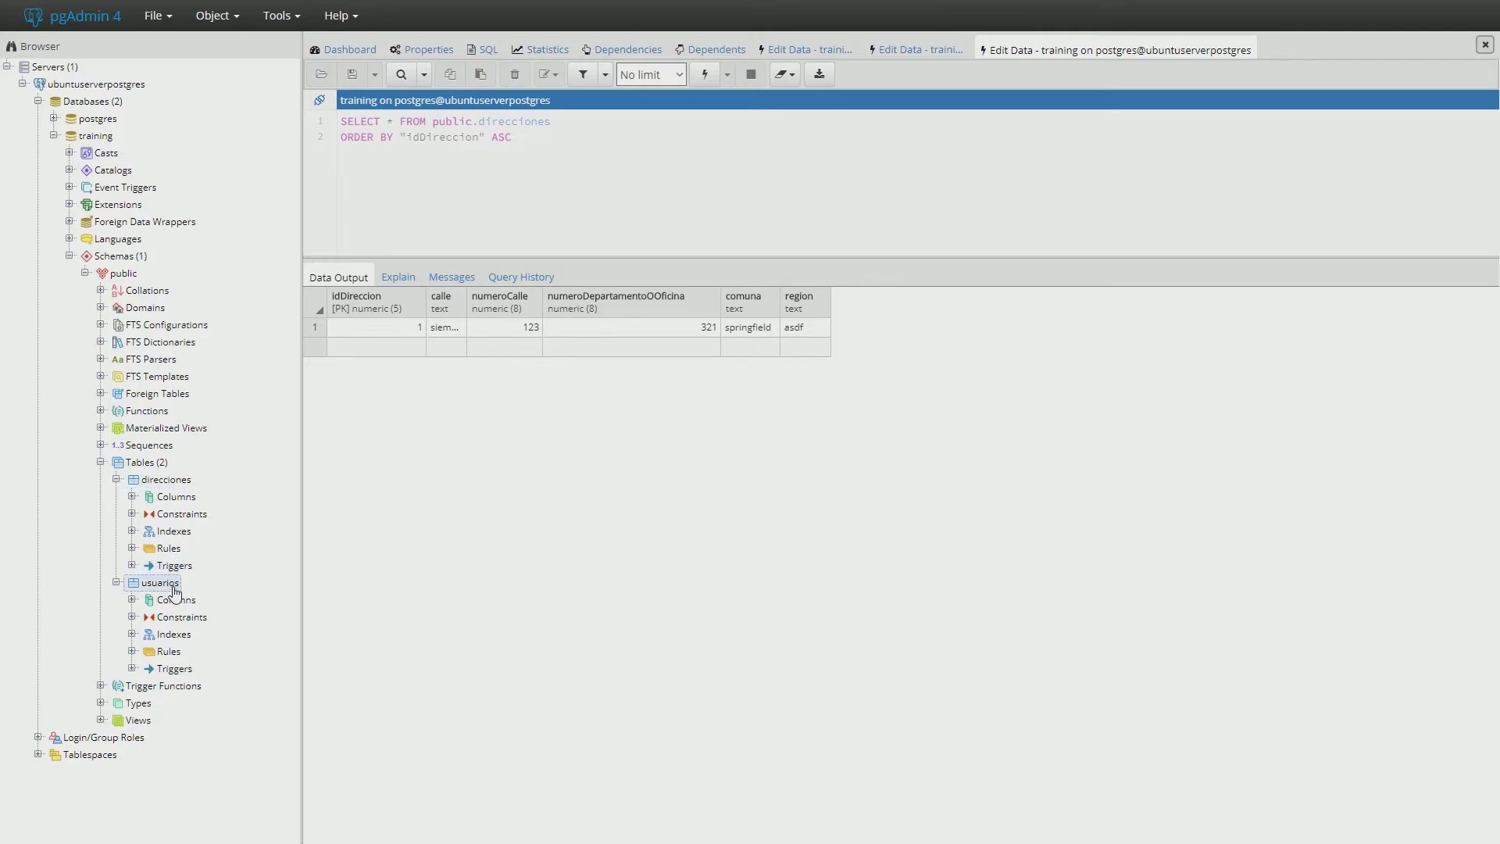
right_click(173, 587)
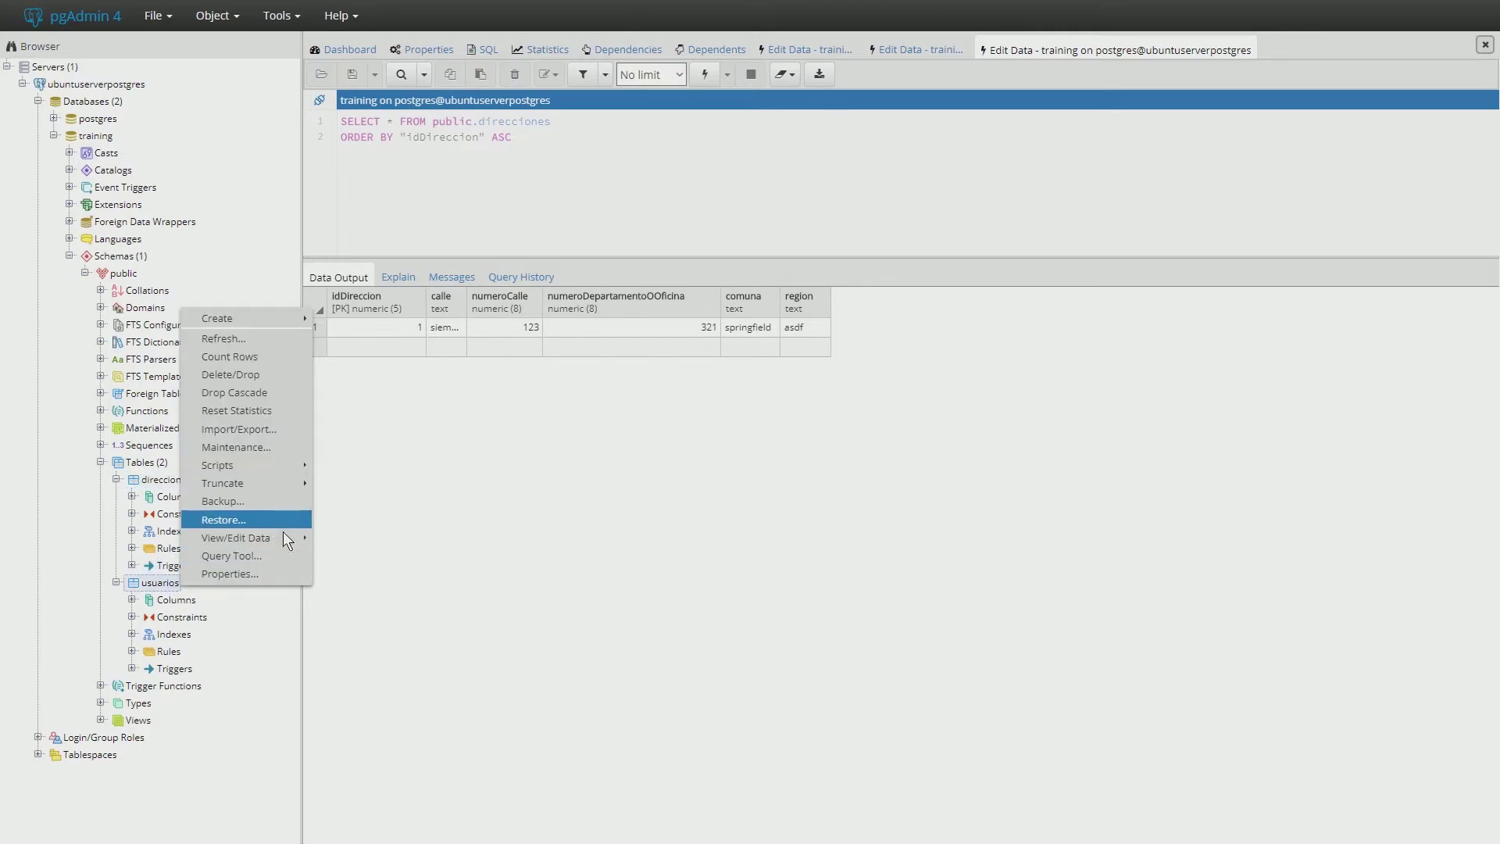
mouse_move(274, 538)
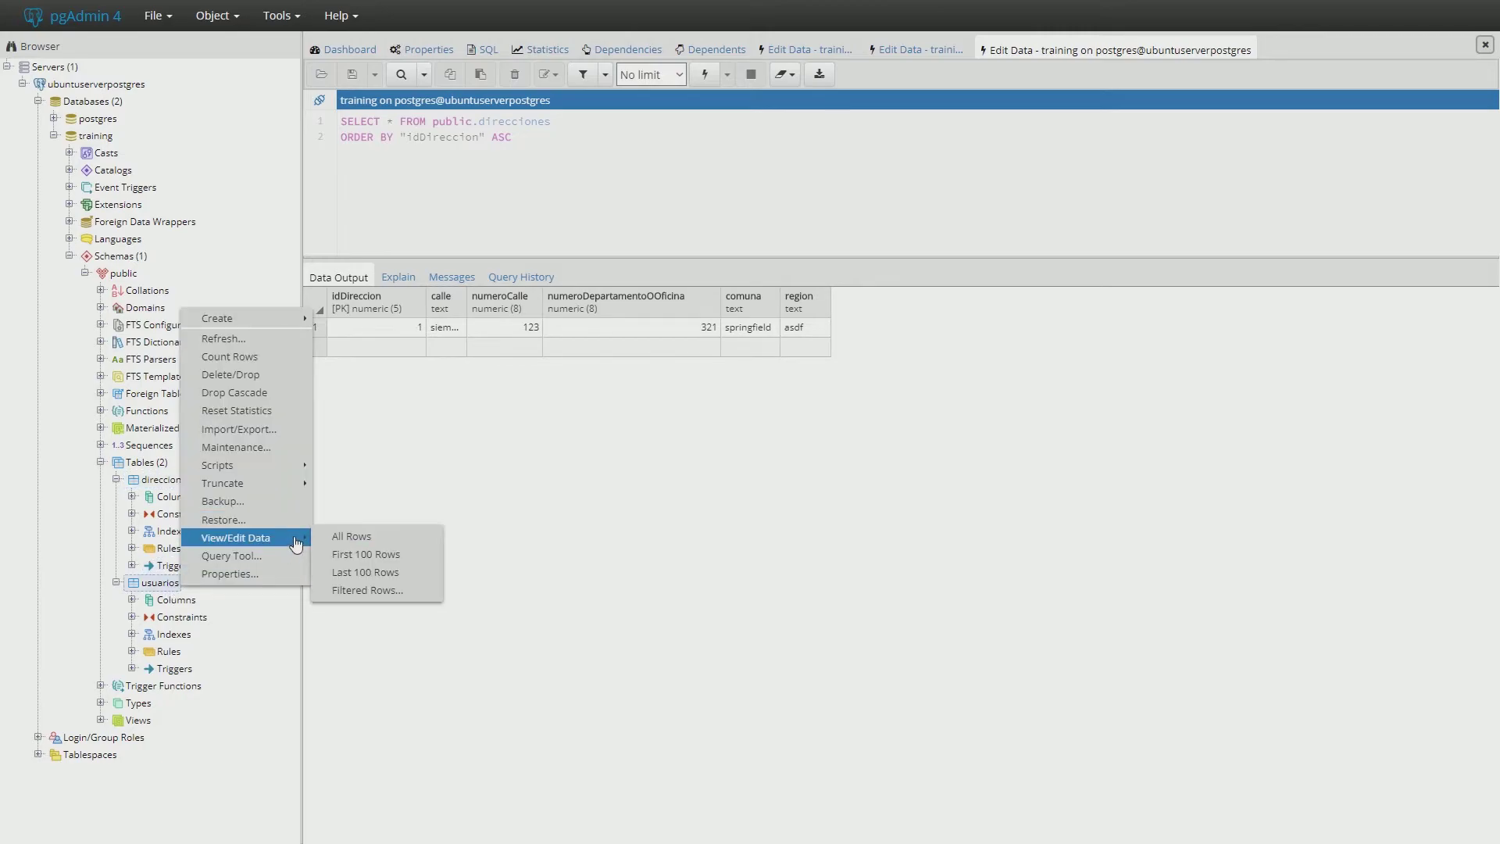
click(359, 539)
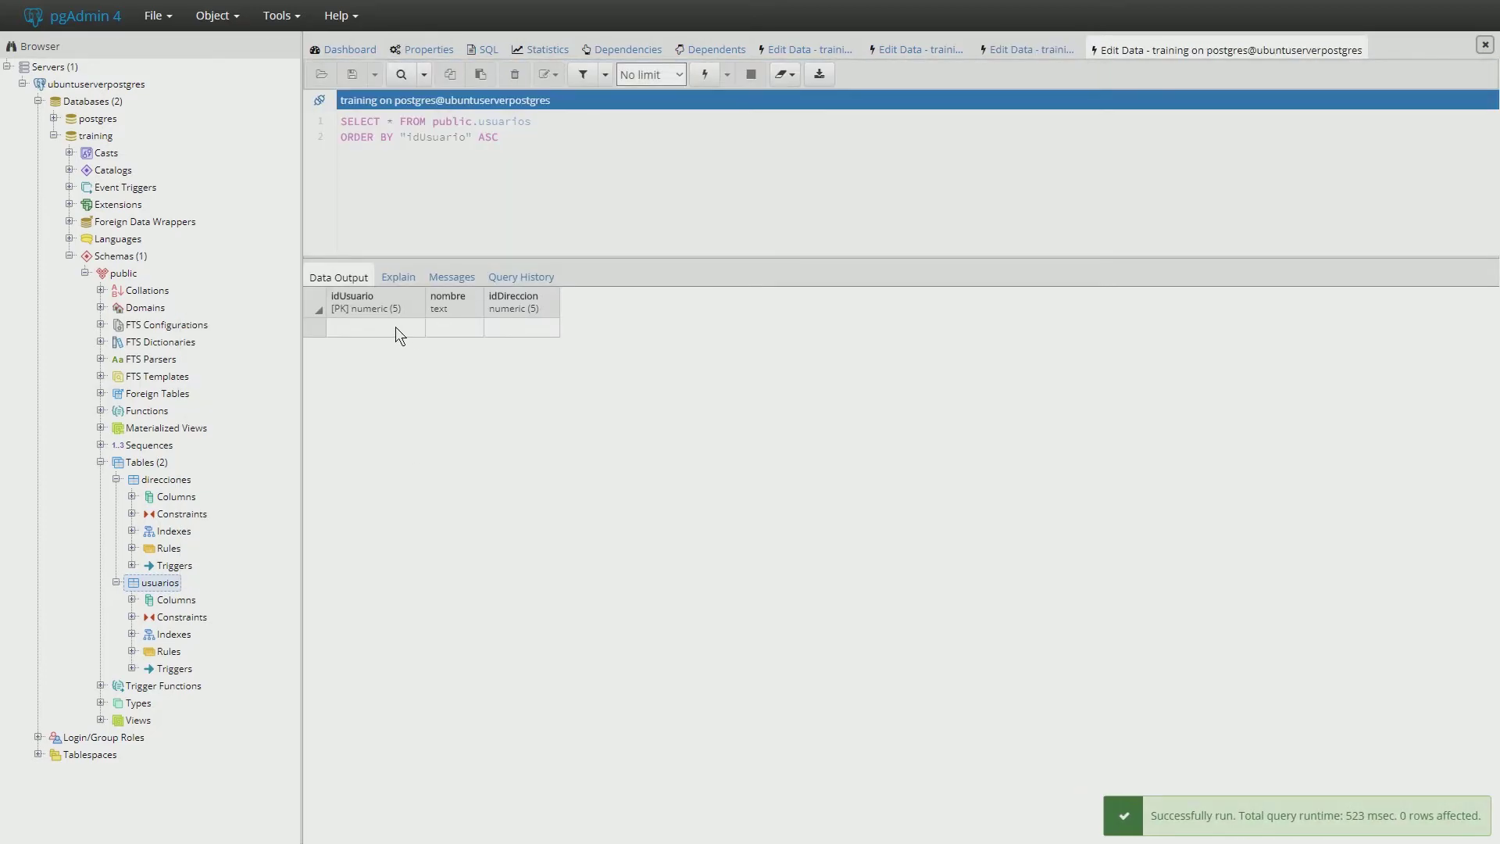
- Start a usuarios row with idUsuario 1 and fill in the user's full name in nombre
click(395, 327)
text(1)
click(454, 328)
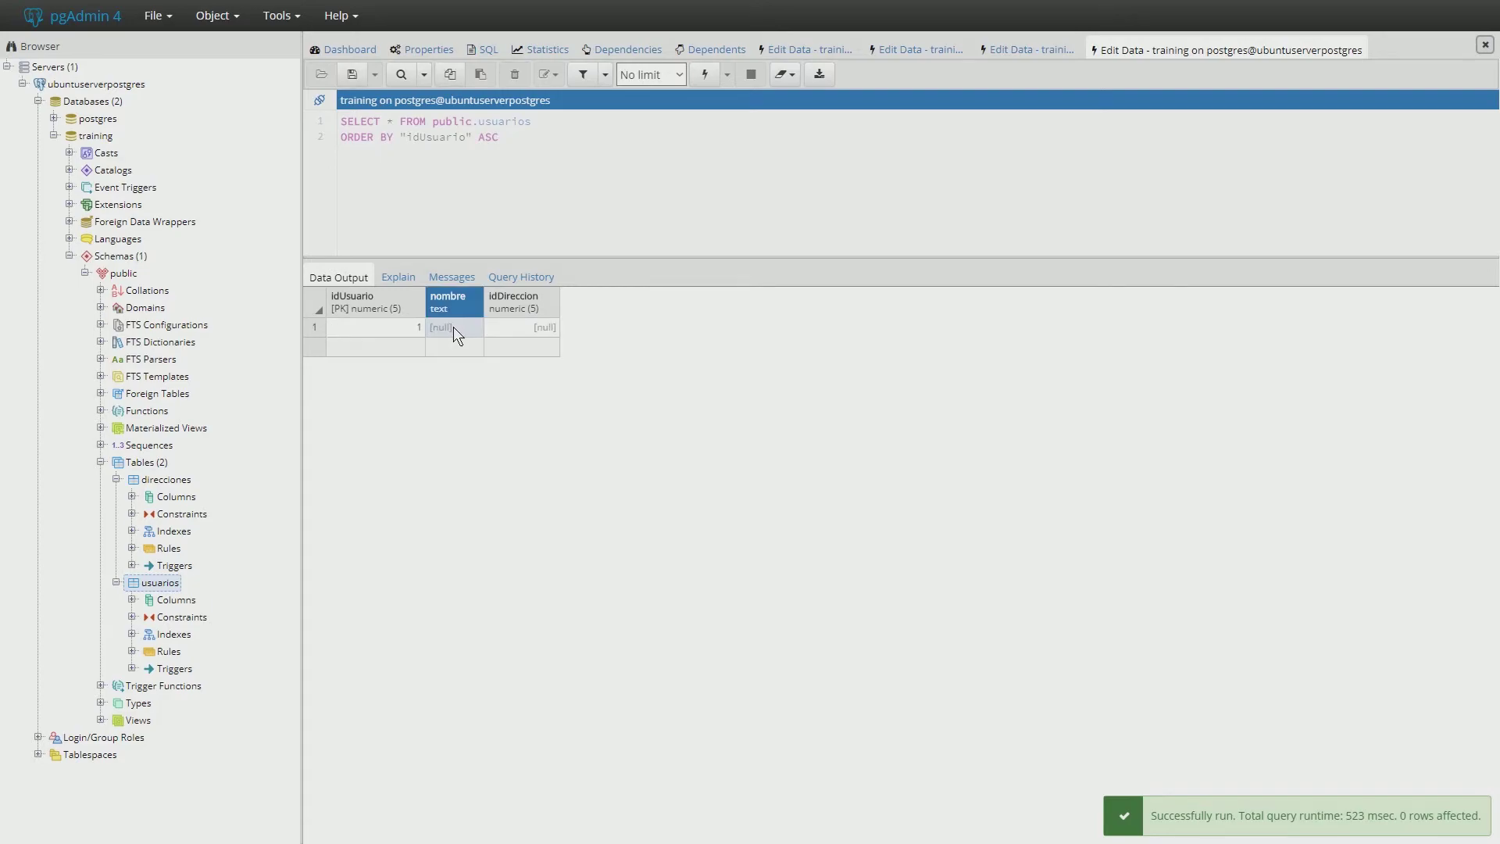
double_click(453, 327)
text(homero simpsons)
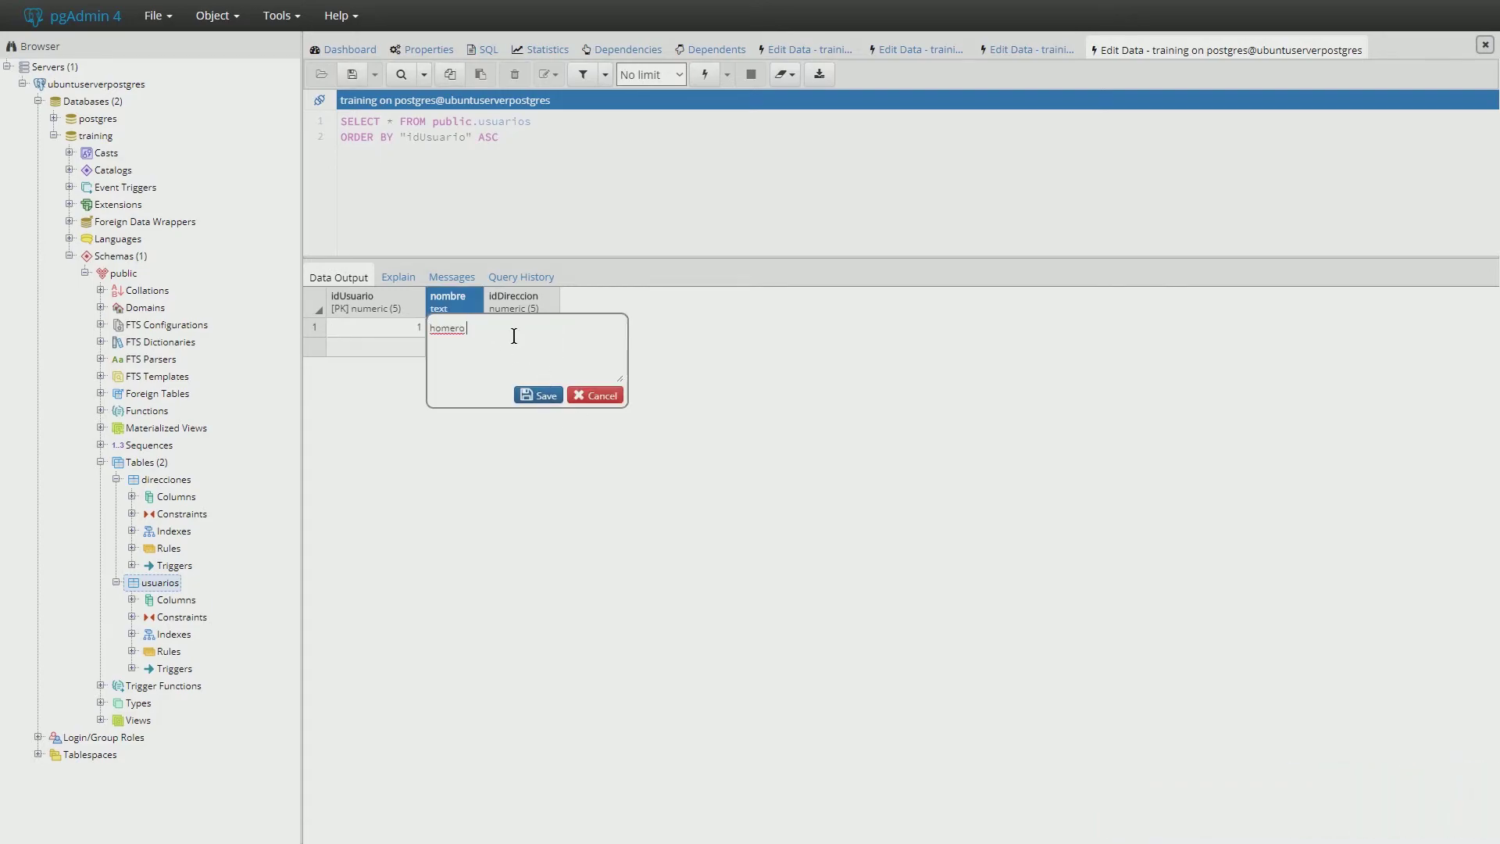
key(BackSpace)
click(545, 396)
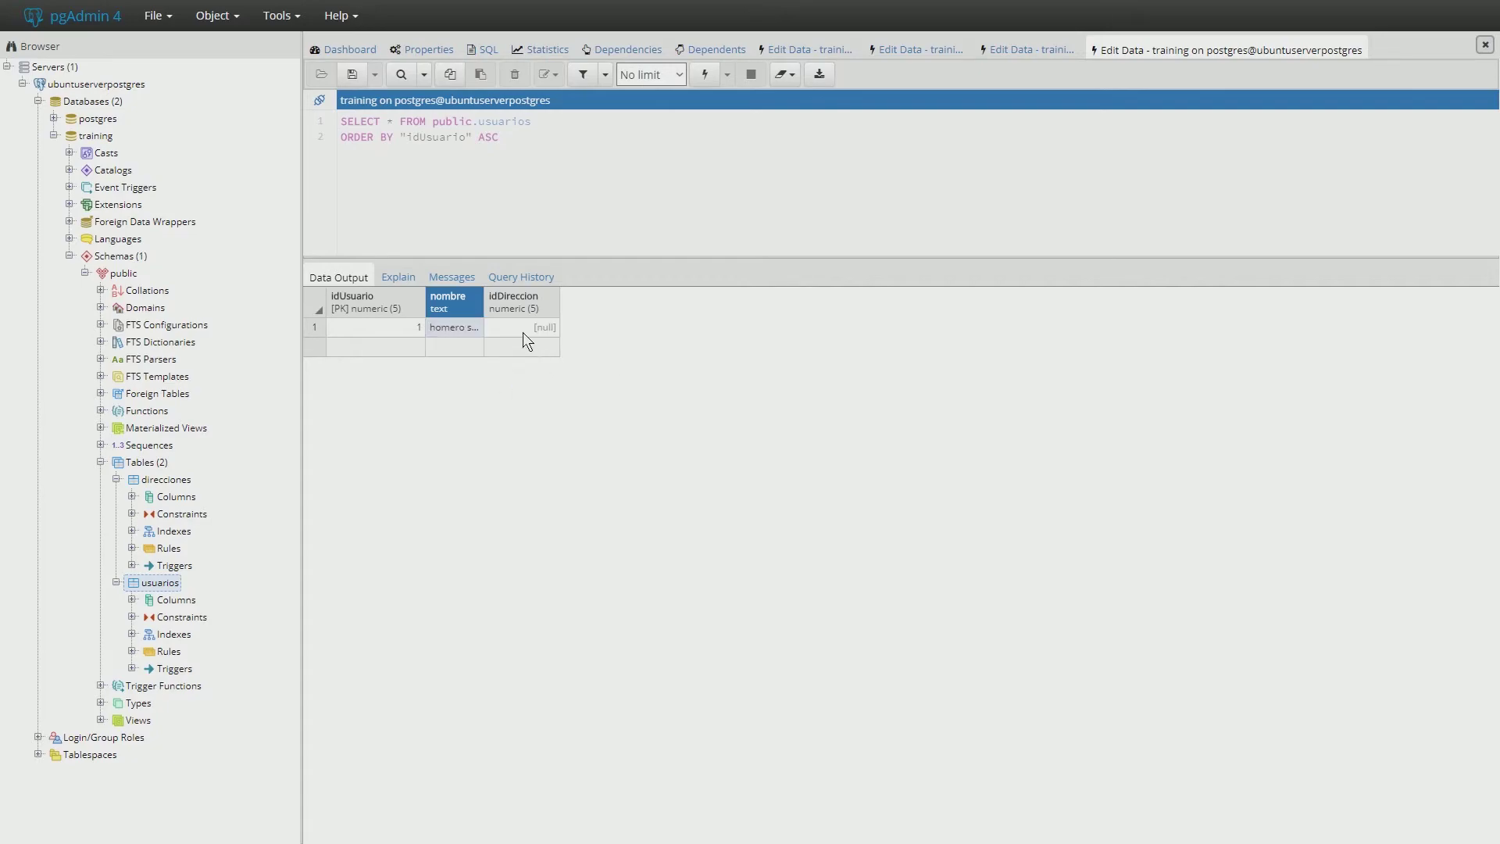
- Try to set the new user's idDireccion to 1 and save the row to usuarios
click(519, 328)
double_click(519, 328)
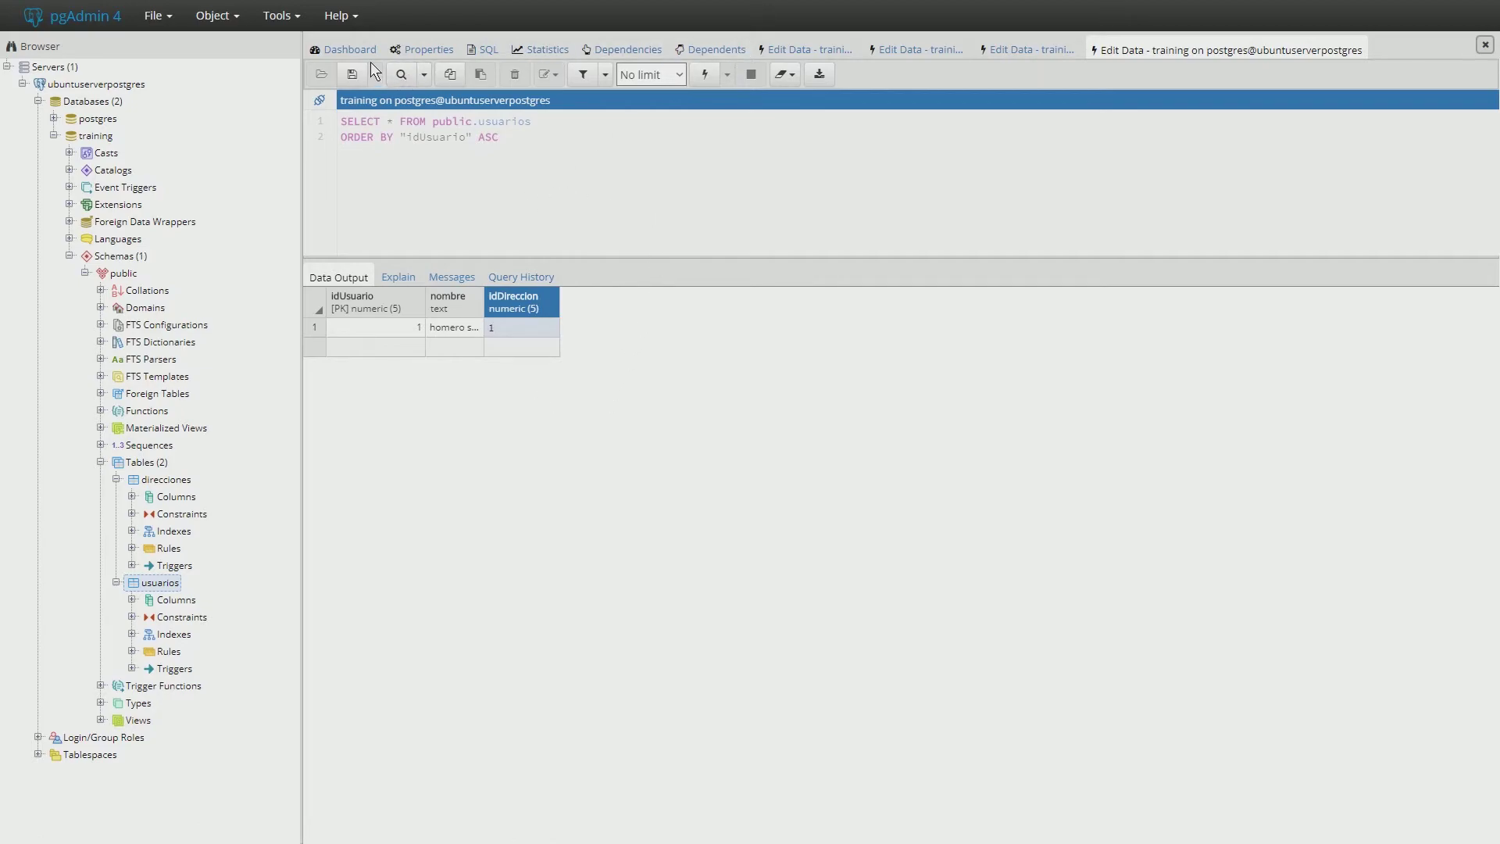
click(354, 74)
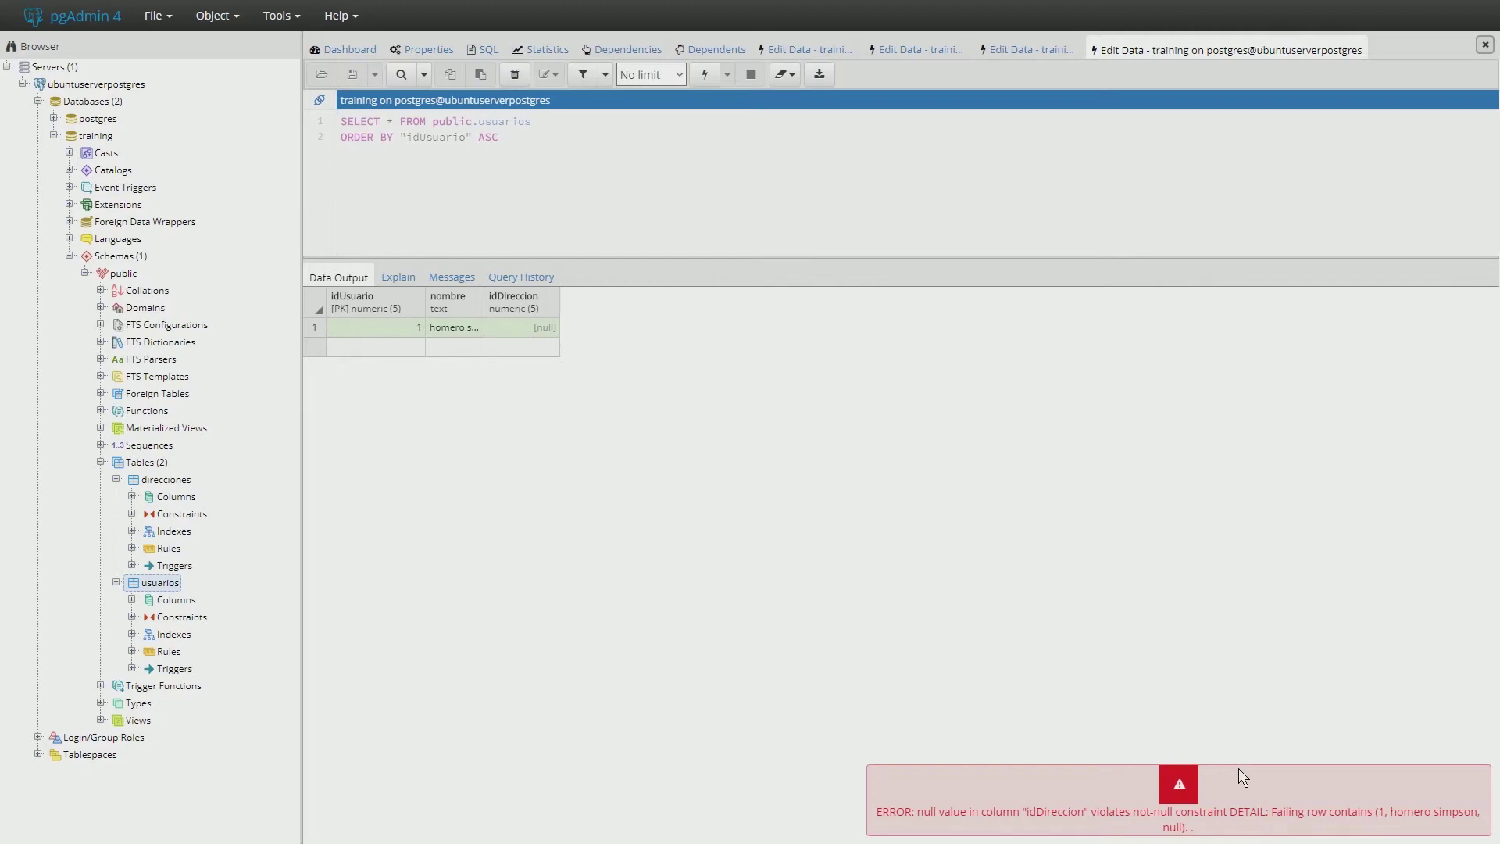
- Enter 1 as the user row's idDireccion again, commit the cell, and save the data changes to usuarios
double_click(546, 330)
text(1)
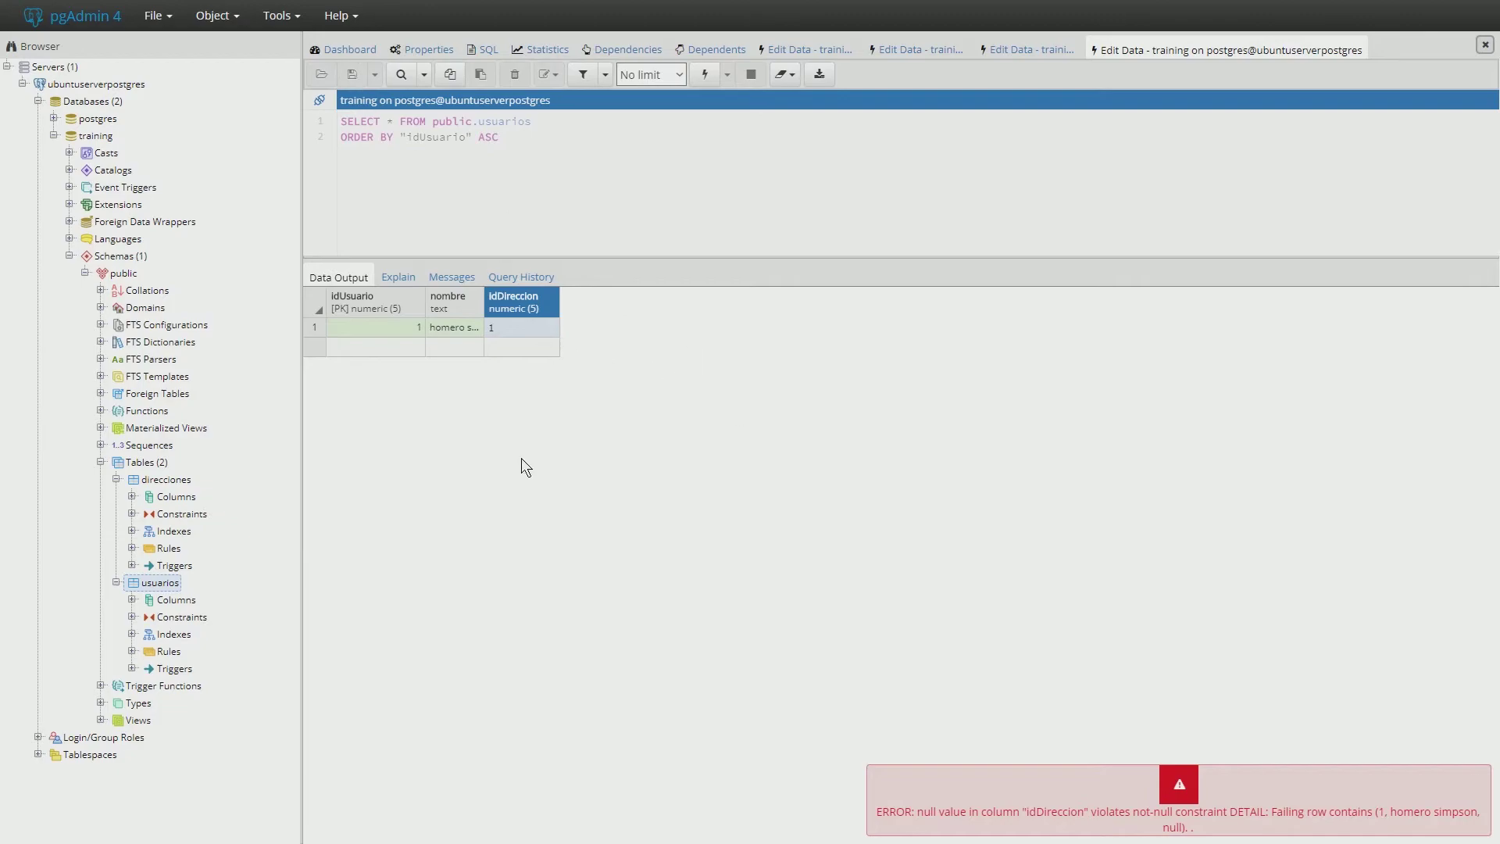
double_click(508, 348)
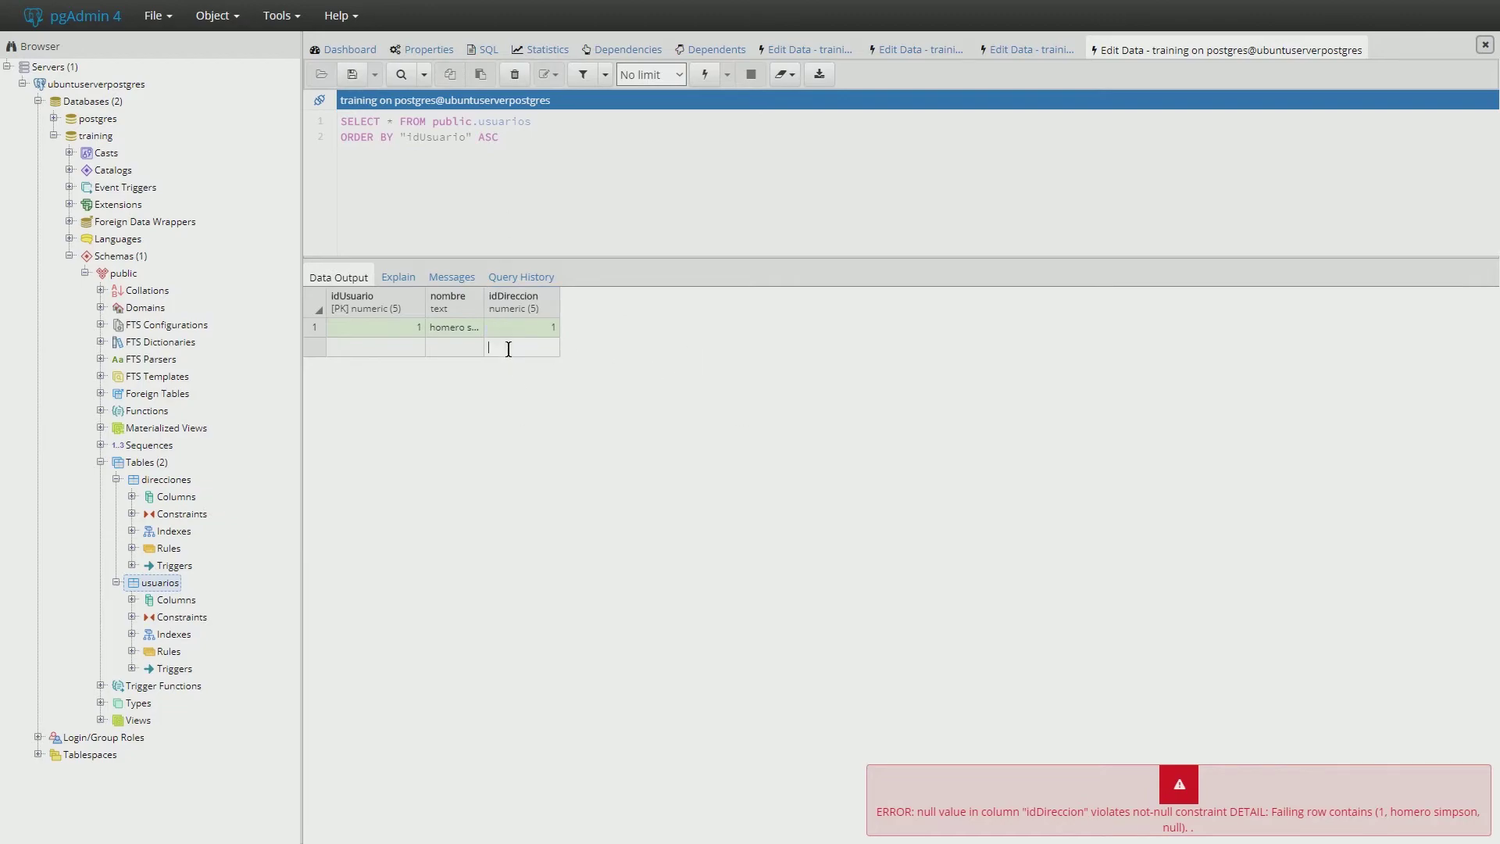
click(364, 79)
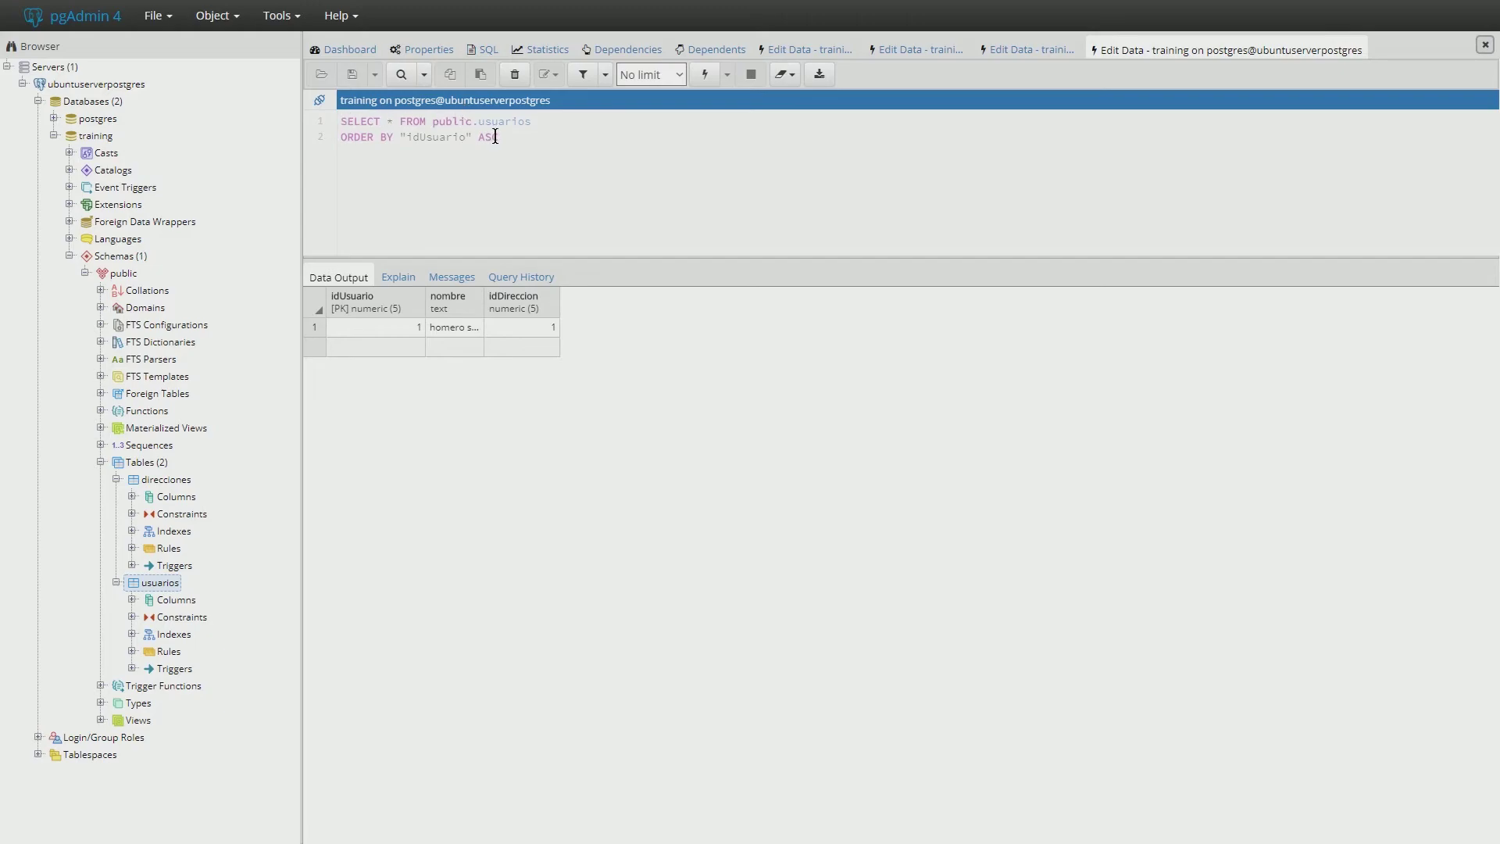
key(ctrl+a)
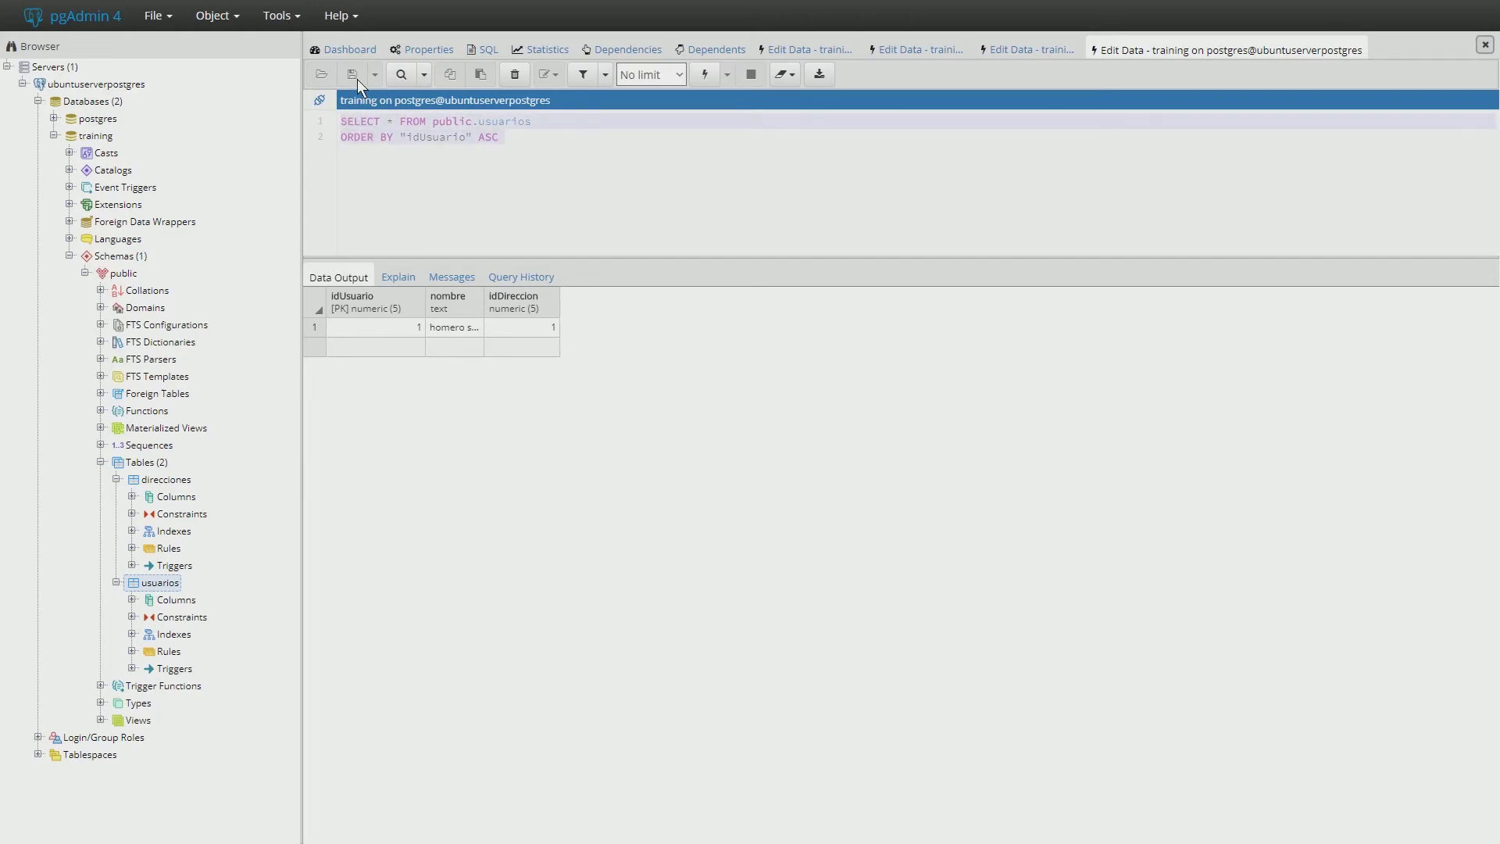
click(503, 137)
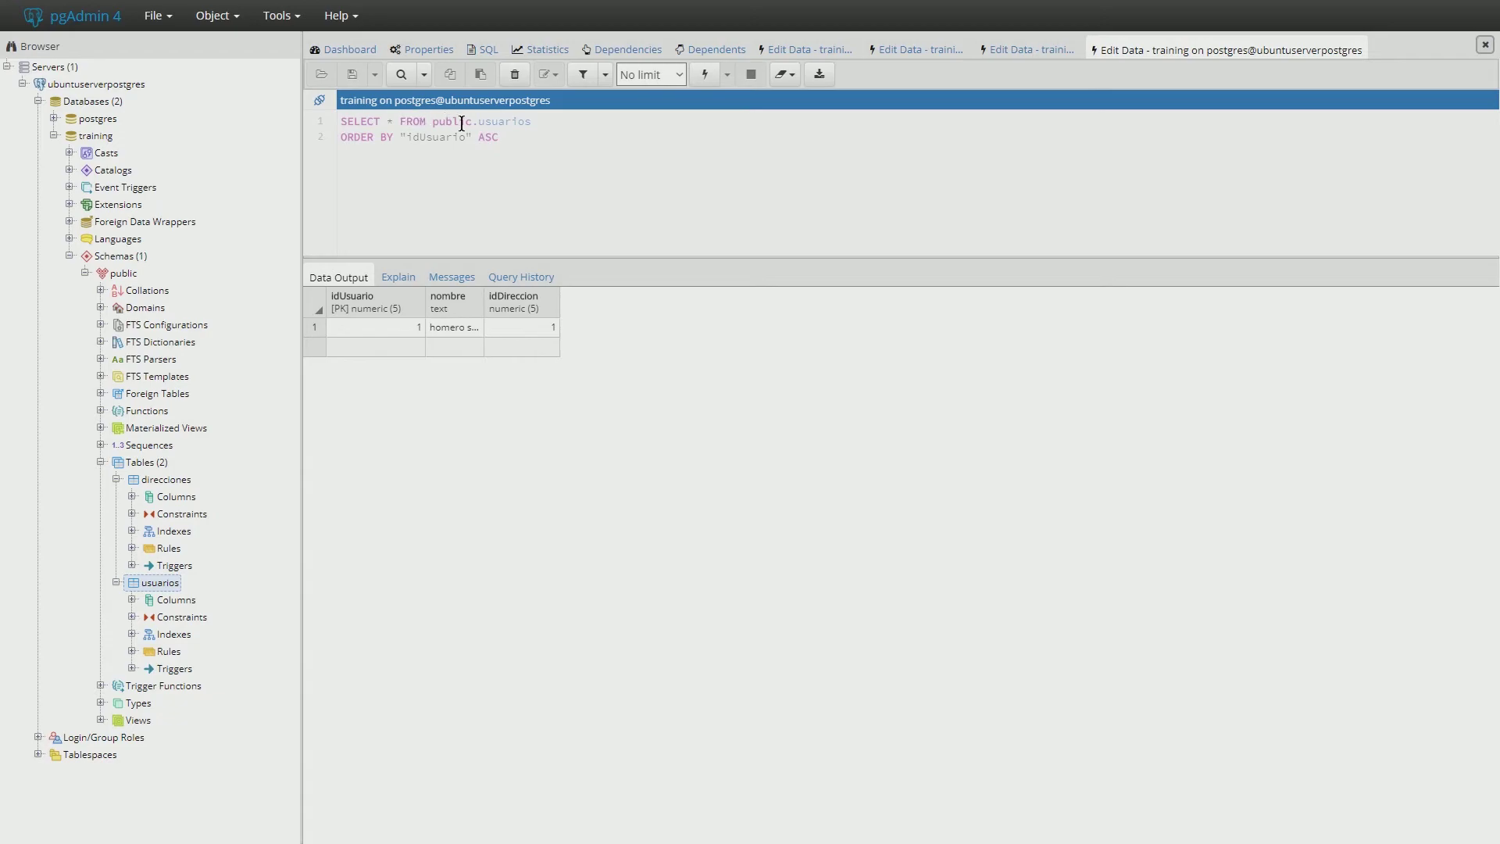